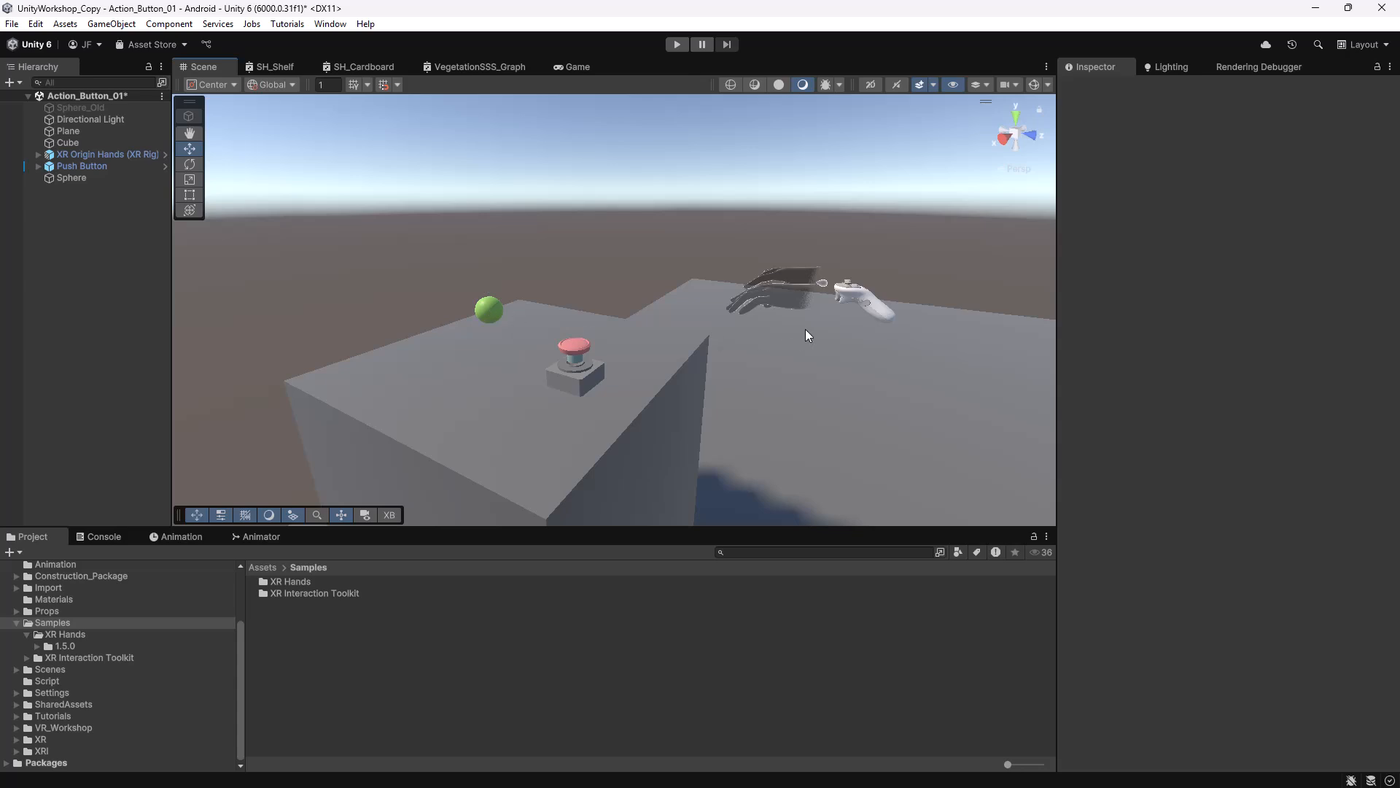
Orbit and zoom the Scene view in on the sphere and push button.
{"action": "mouse_move", "coordinate": [813, 326]}
{"action": "left_mouse_down", "text": "alt"}
{"action": "mouse_move", "coordinate": [882, 313]}
{"action": "mouse_move", "coordinate": [802, 321]}
{"action": "mouse_move", "coordinate": [827, 315]}
{"action": "left_mouse_up", "text": "alt"}
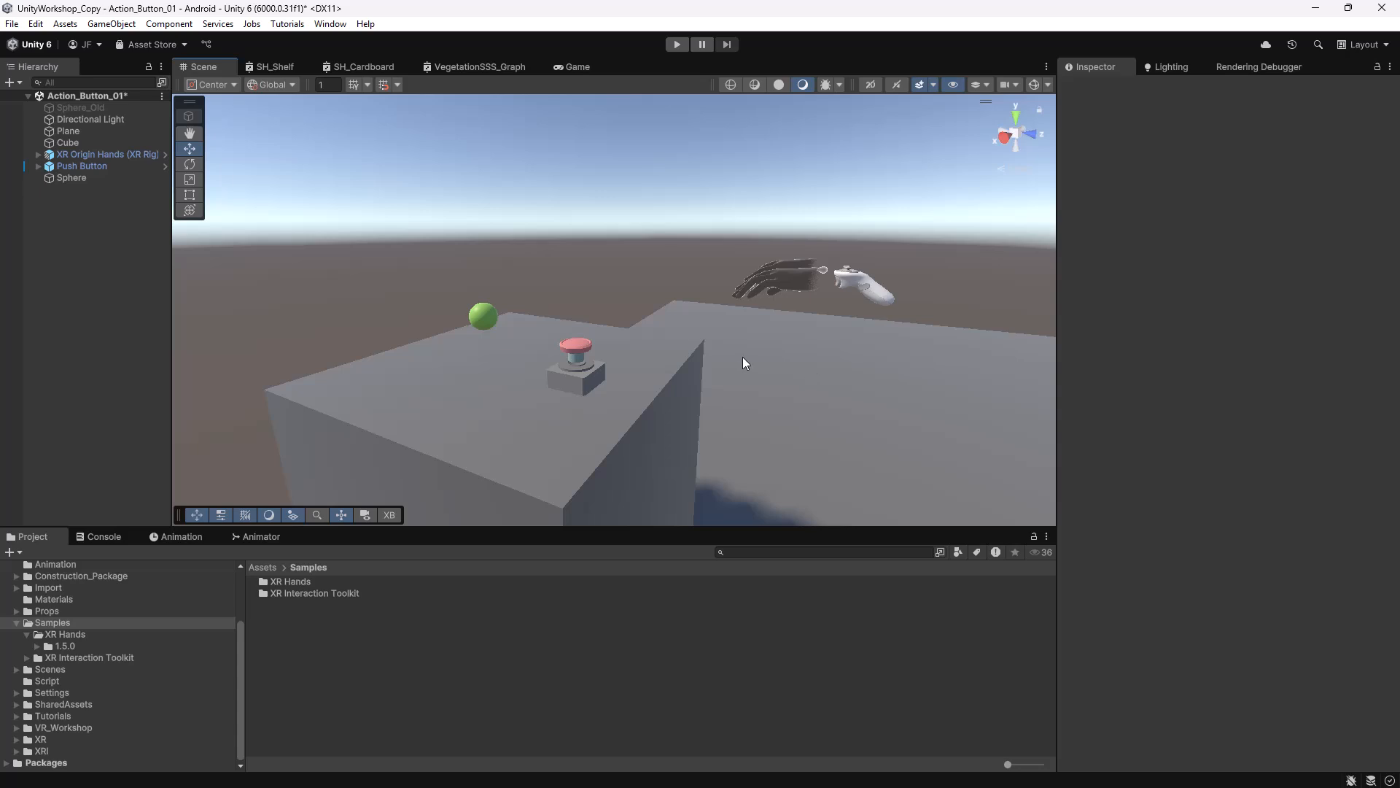
{"action": "right_click_drag", "start_coordinate": [748, 357], "coordinate": [838, 366], "text": "alt"}
{"action": "middle_click_drag", "start_coordinate": [837, 366], "coordinate": [784, 366]}
{"action": "left_click_drag", "start_coordinate": [784, 365], "coordinate": [752, 366], "text": "alt"}
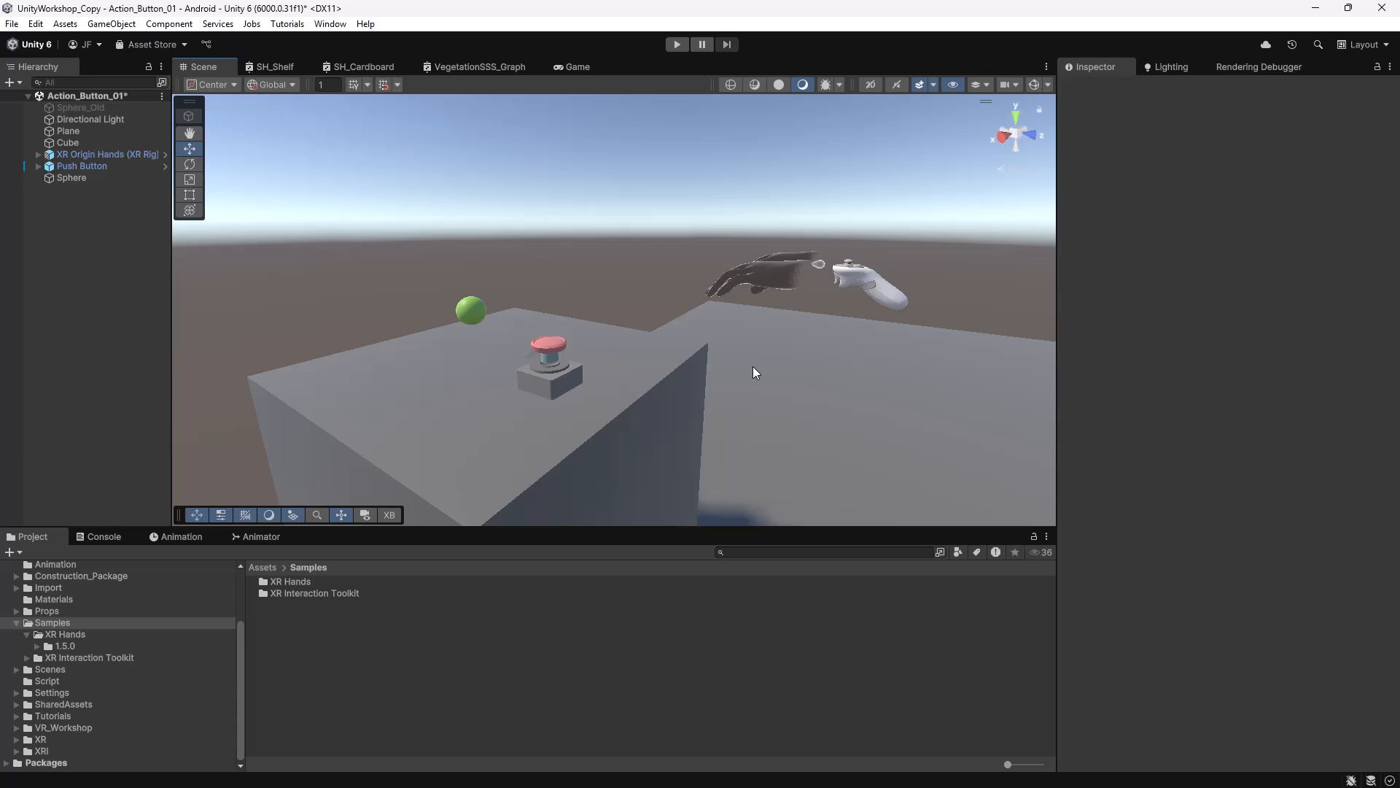
{"action": "left_click_drag", "start_coordinate": [753, 366], "coordinate": [795, 399], "text": "alt"}
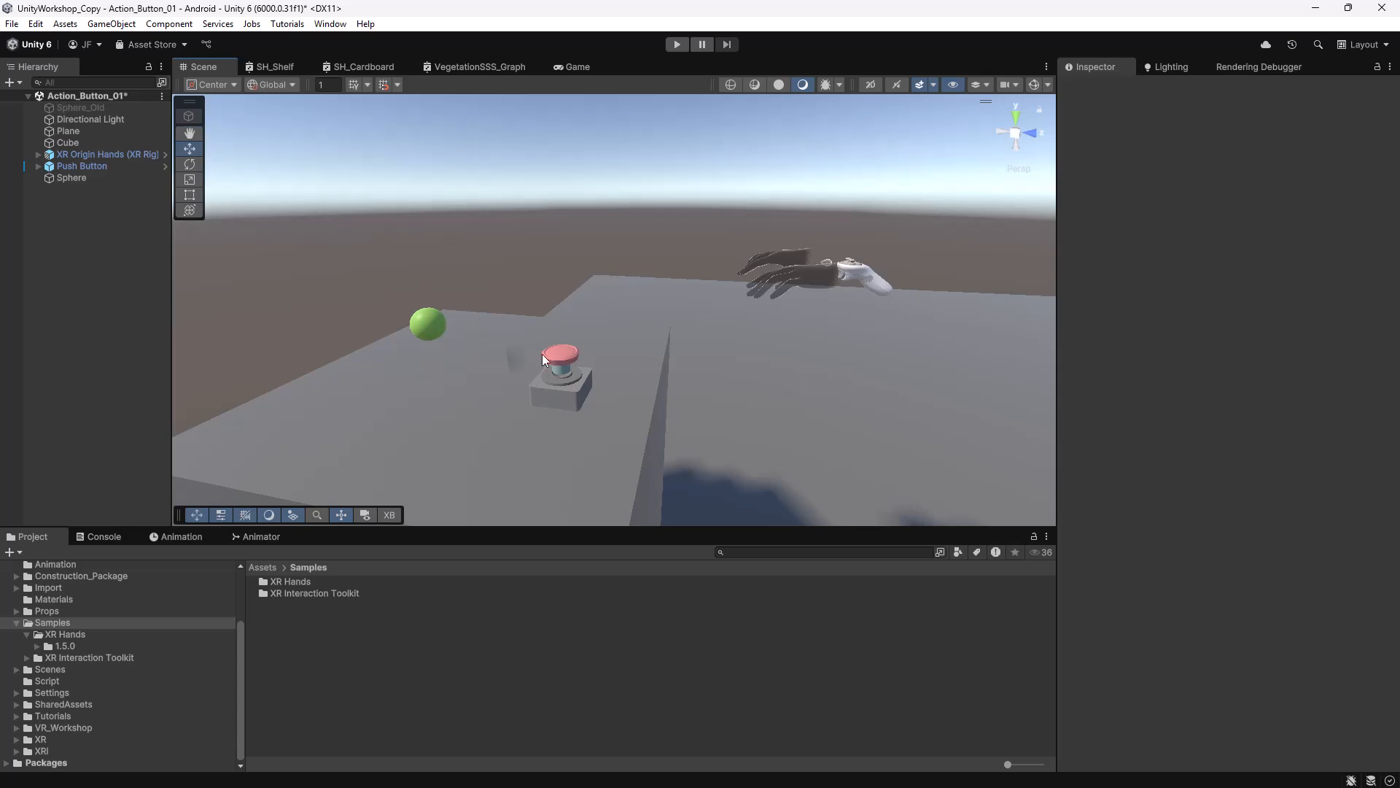
Reveal the Push Button prefab asset and show the Interactables prefabs as thumbnails in a larger Project panel.
{"action": "left_click", "coordinate": [562, 348]}
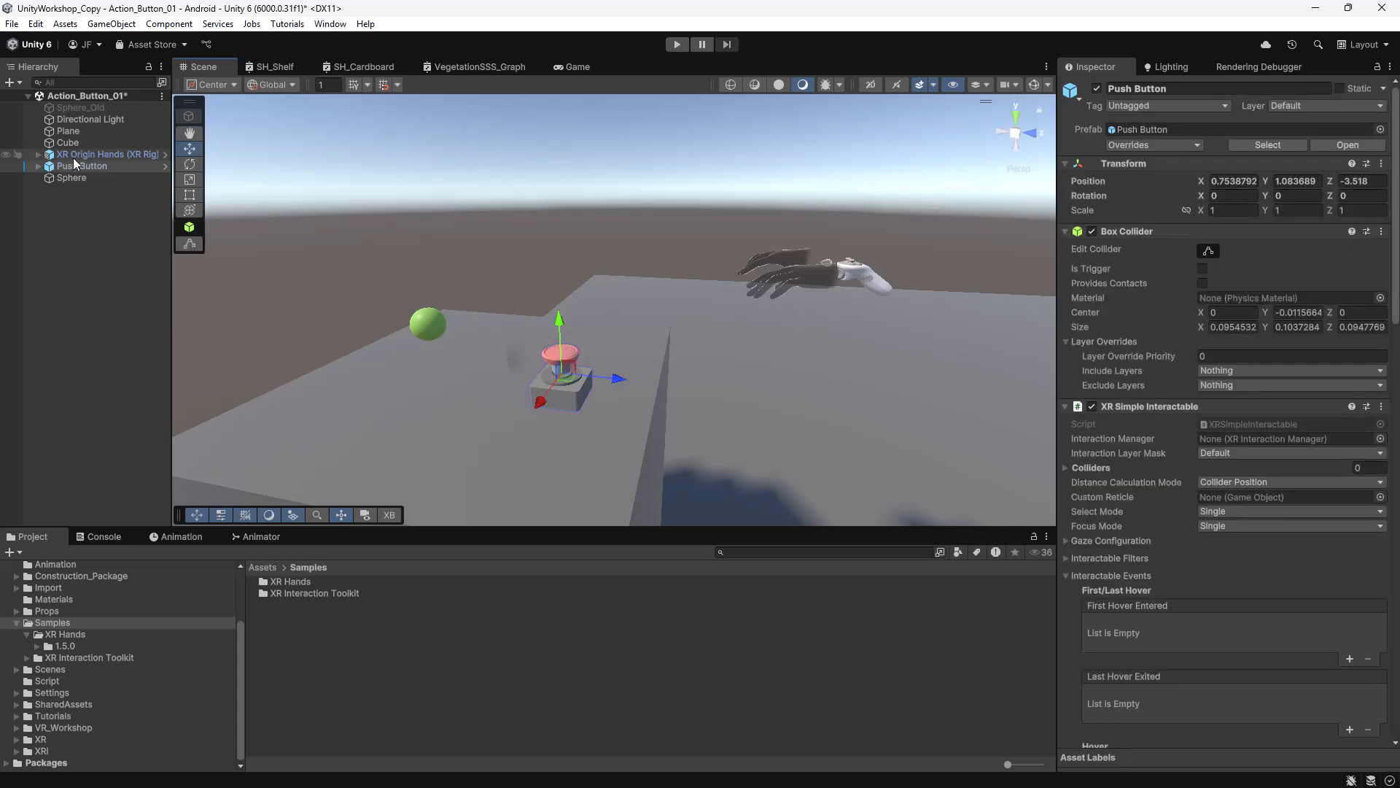
{"action": "left_click", "coordinate": [78, 198]}
{"action": "left_click", "coordinate": [94, 163]}
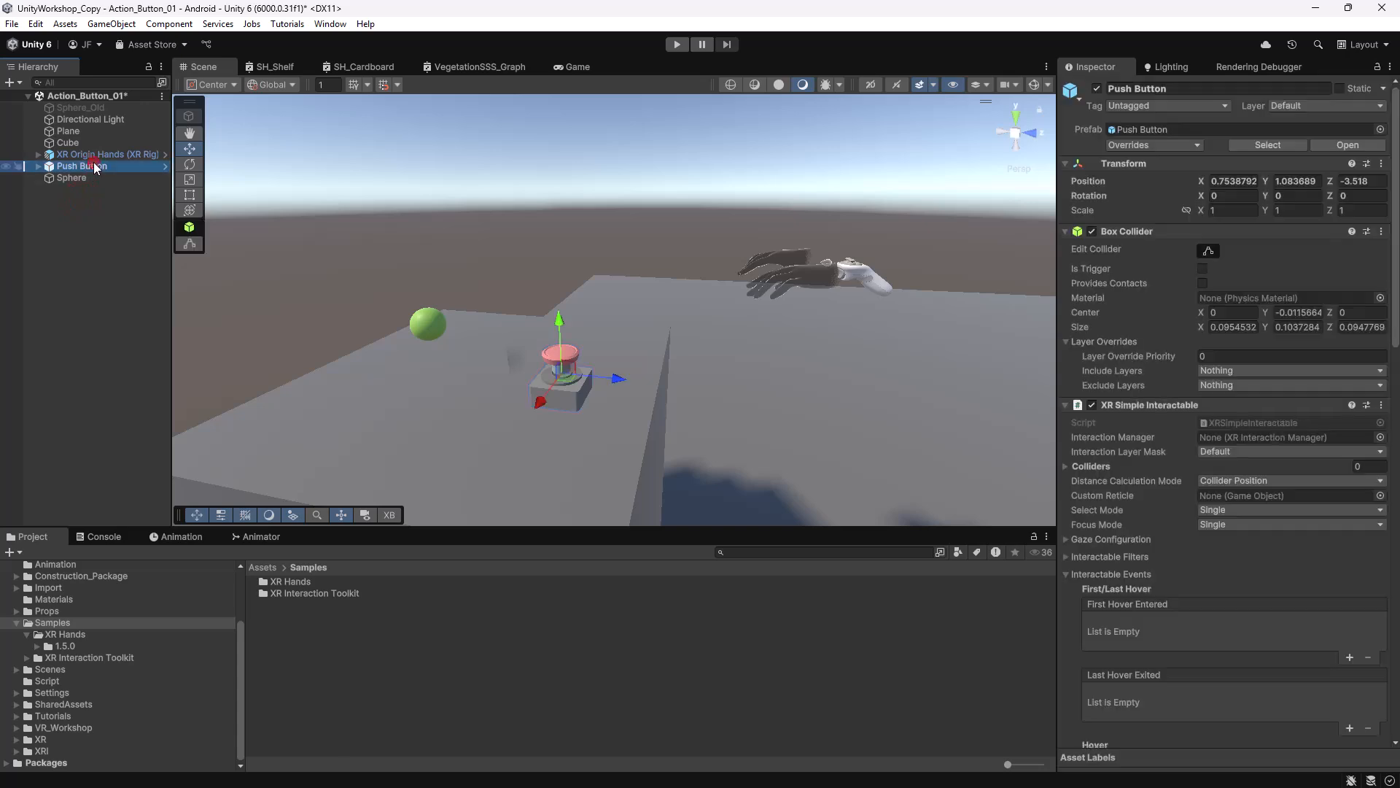
{"action": "right_click", "coordinate": [93, 166]}
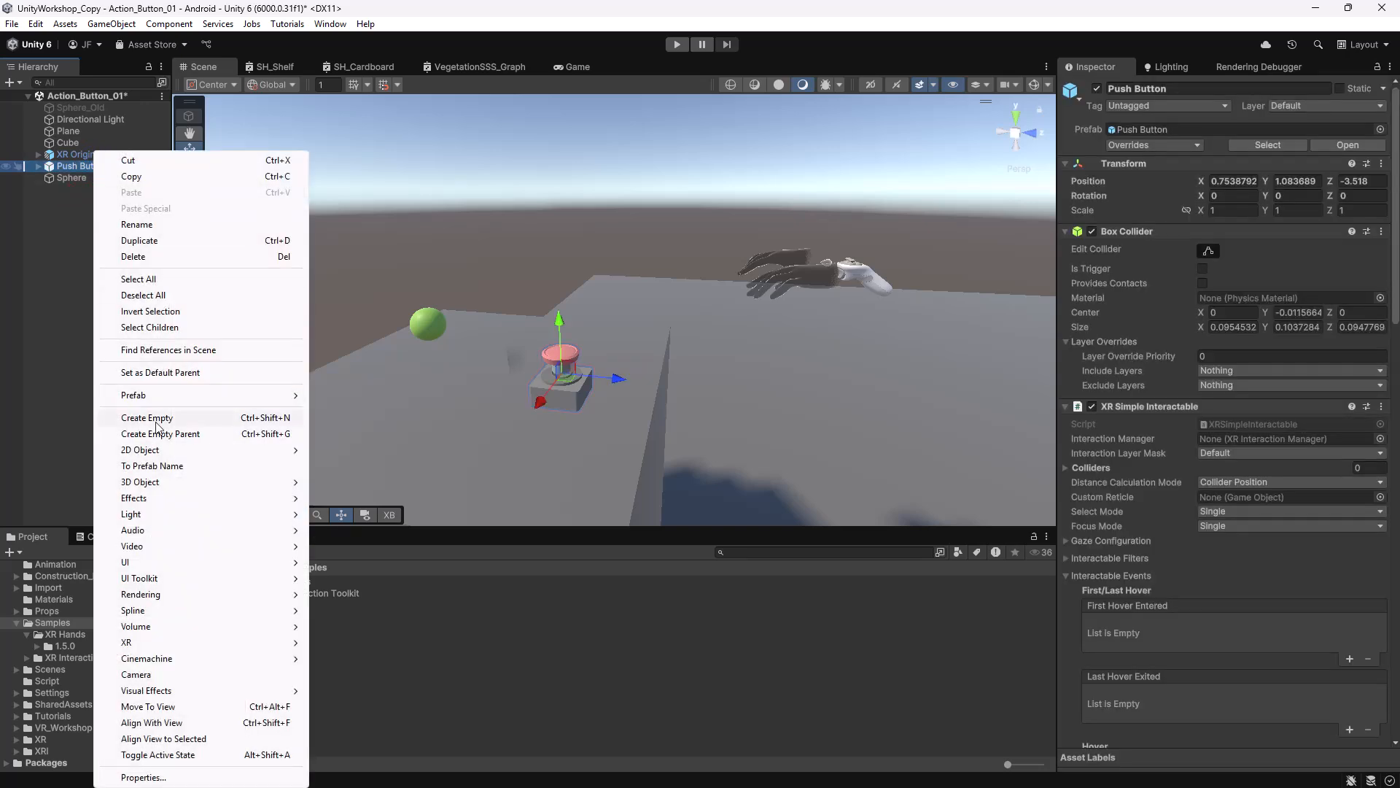
{"action": "mouse_move", "coordinate": [162, 396]}
{"action": "left_click", "coordinate": [377, 433]}
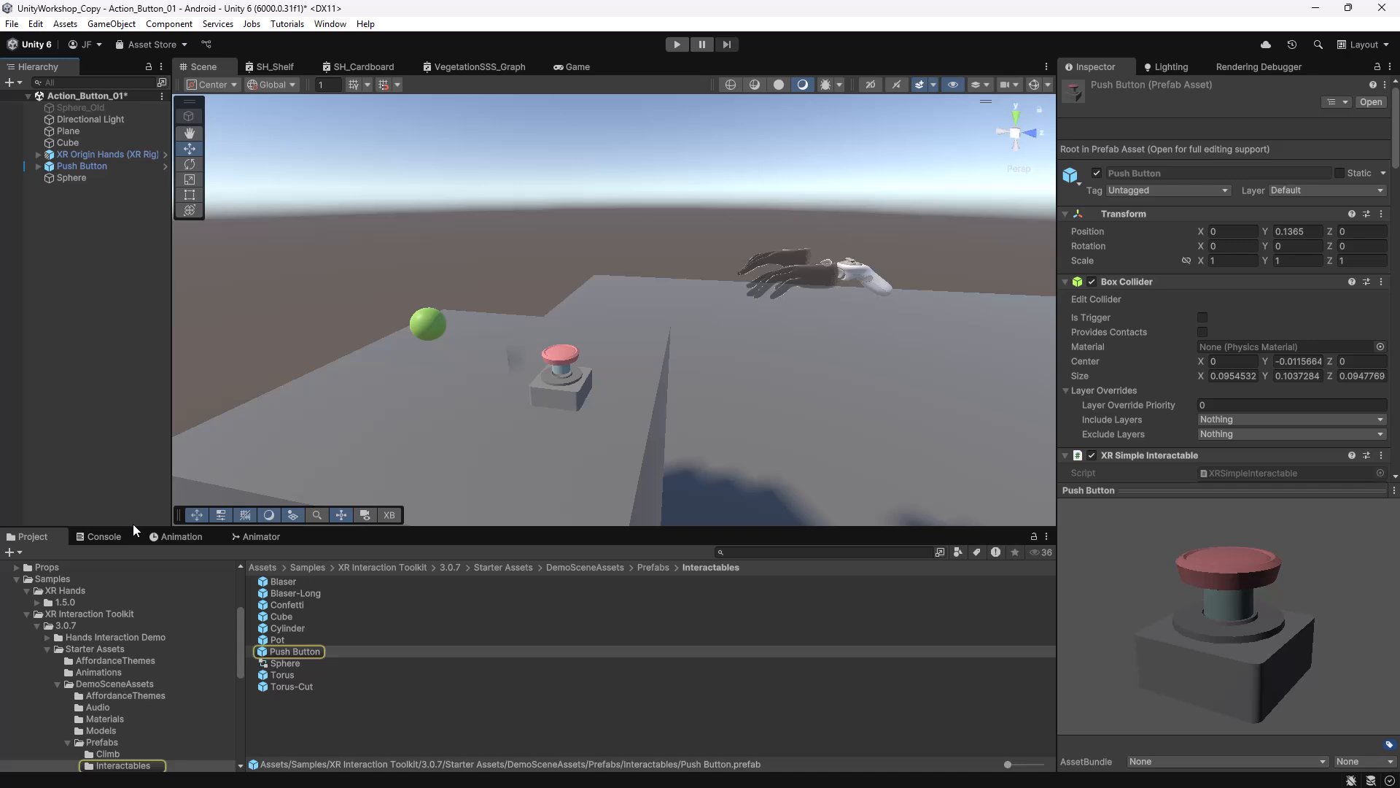
{"action": "left_click_drag", "start_coordinate": [132, 525], "coordinate": [139, 471]}
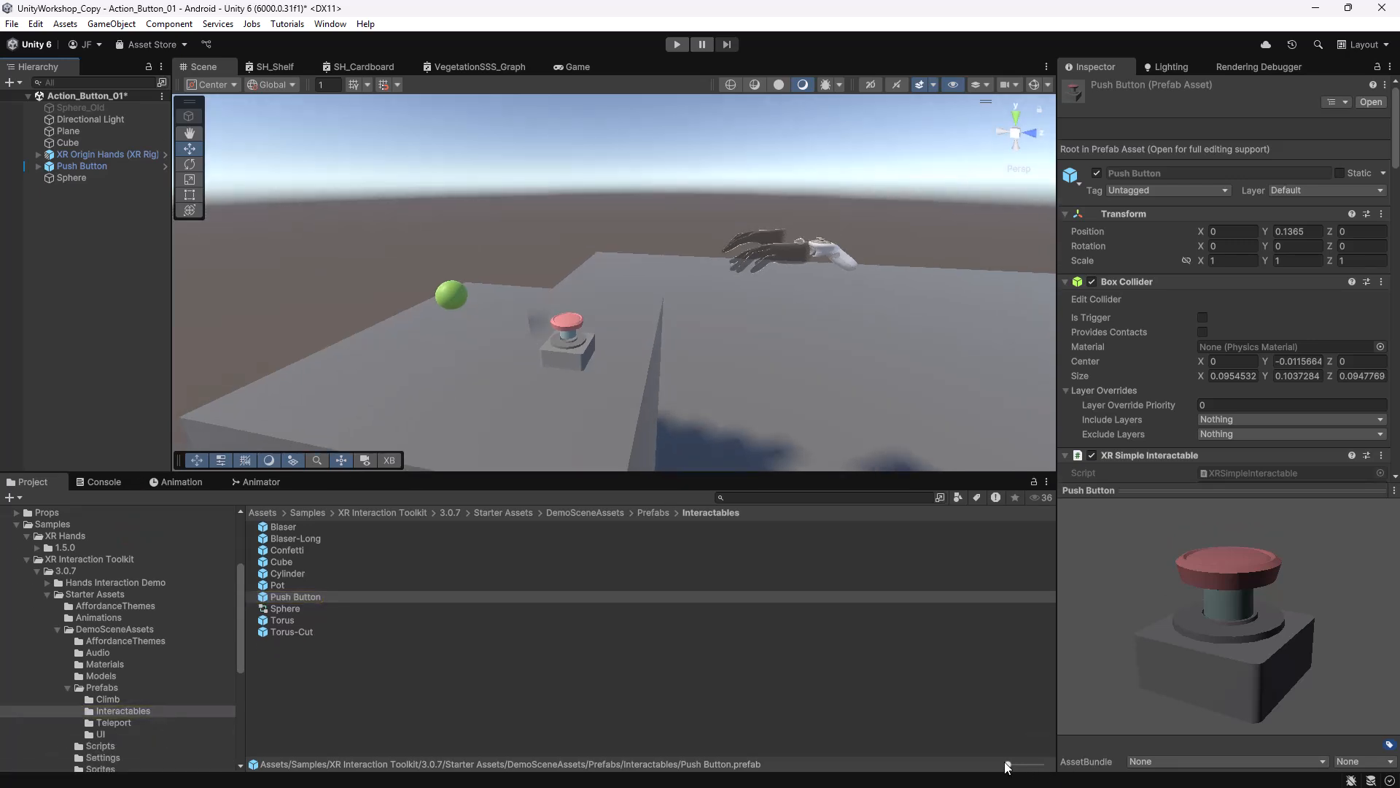
{"action": "left_click_drag", "start_coordinate": [1008, 764], "coordinate": [1031, 749]}
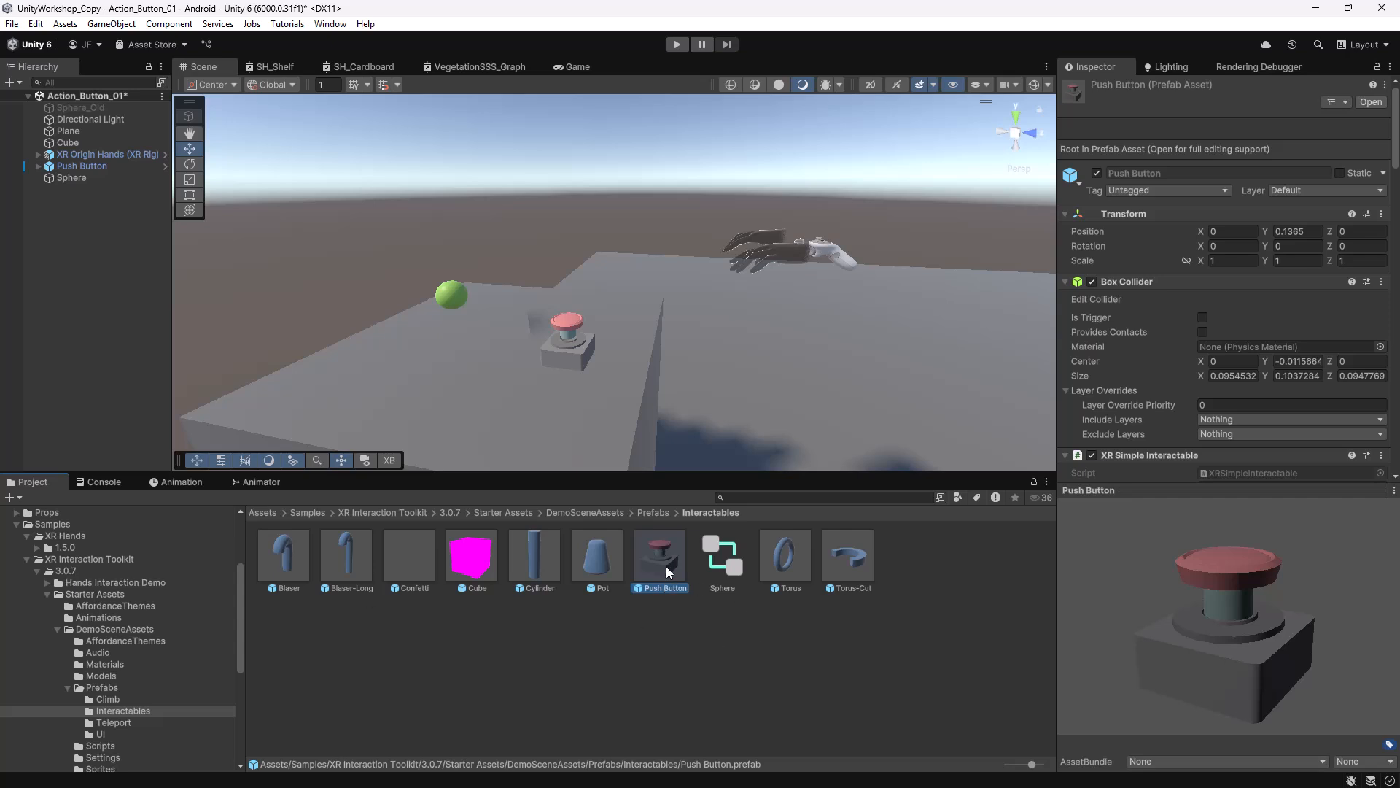
Drag a second Push Button prefab into the scene, then delete it.
{"action": "left_click_drag", "start_coordinate": [656, 529], "coordinate": [486, 419]}
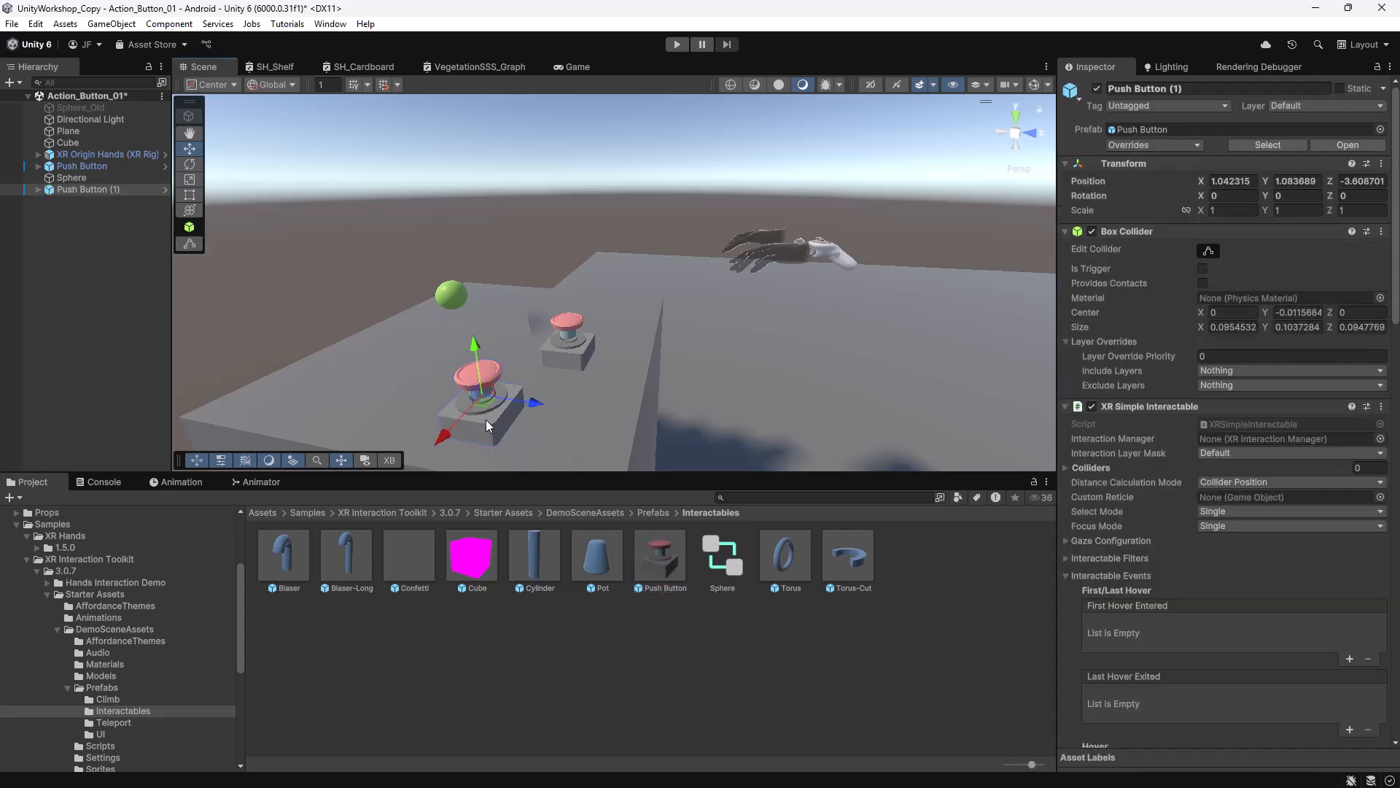
{"action": "left_click", "coordinate": [73, 178]}
{"action": "left_click", "coordinate": [93, 190]}
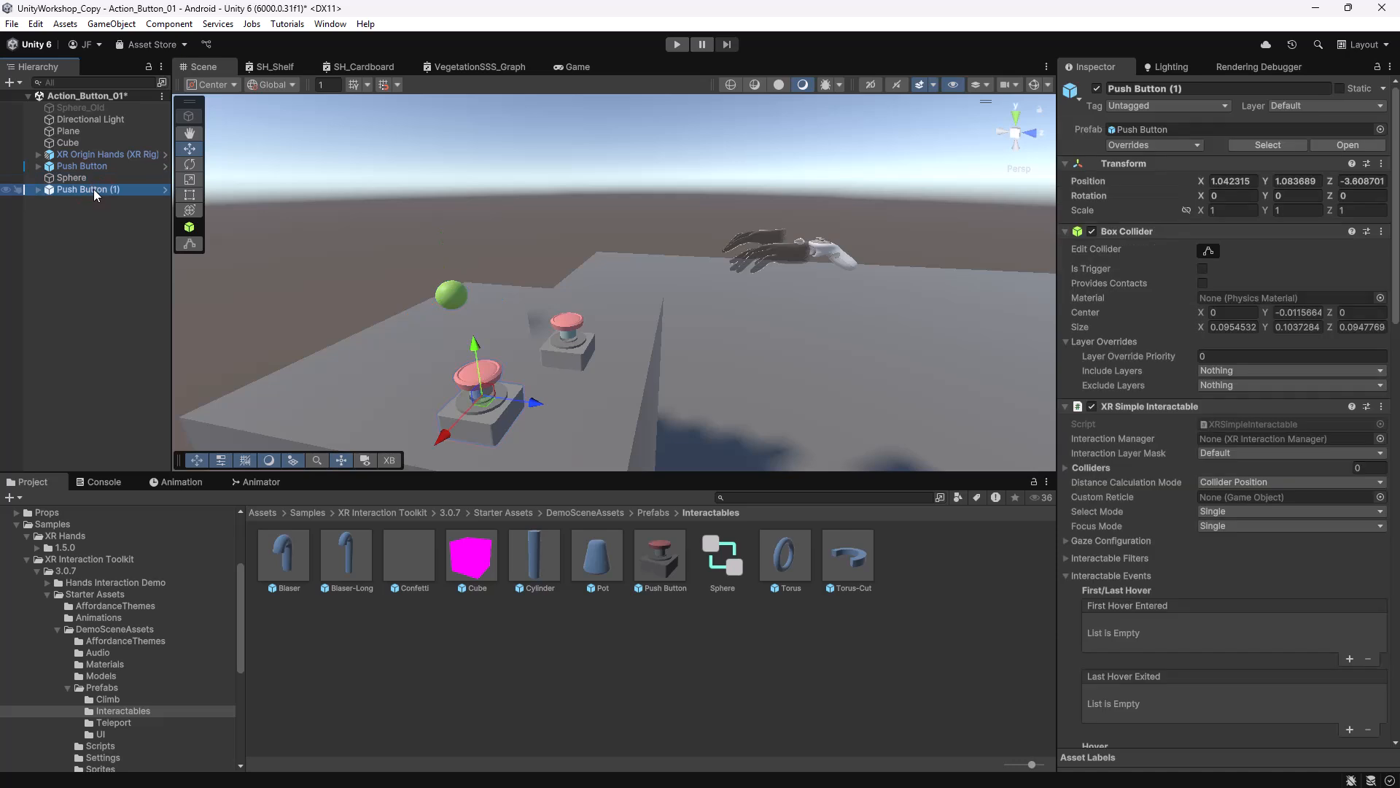
{"action": "key", "text": "Delete"}
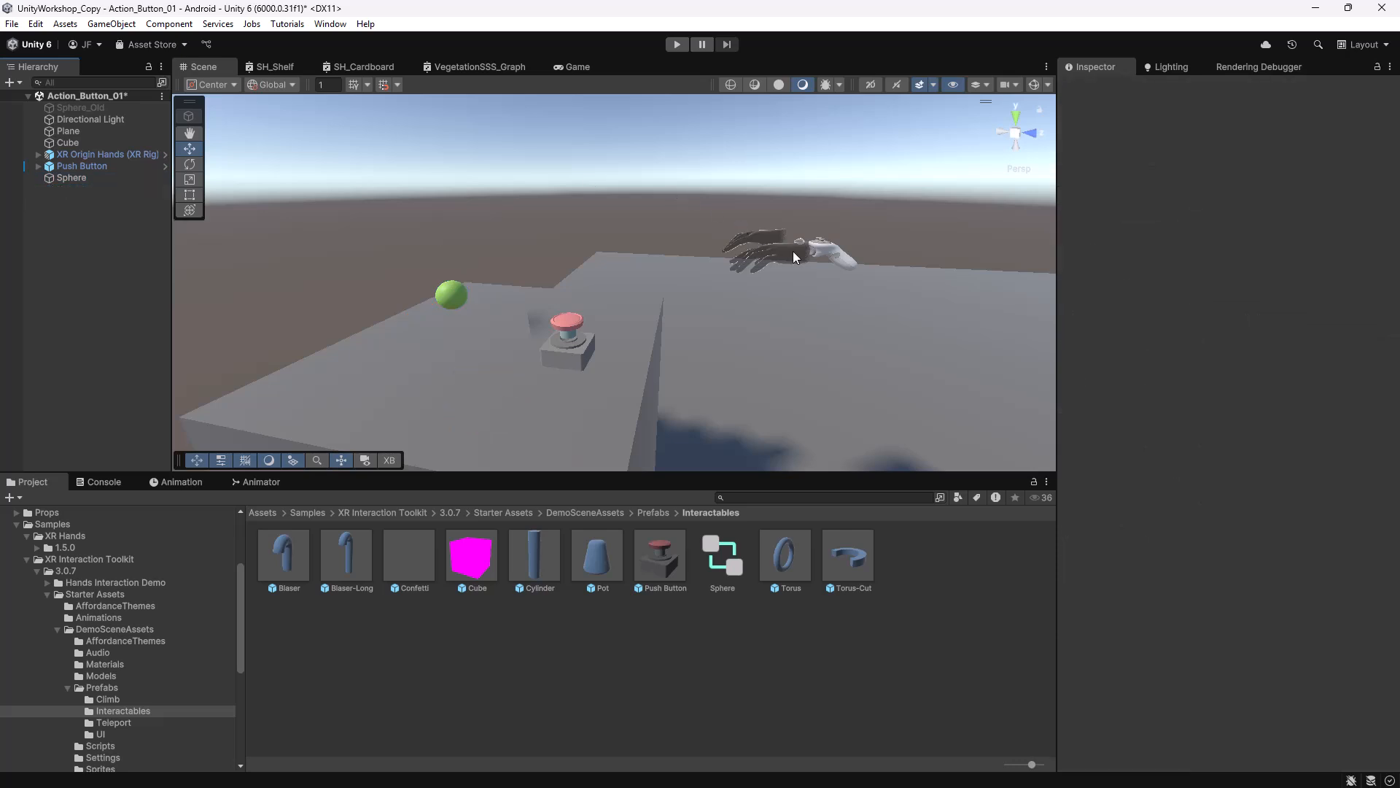
Reveal the XR Origin Hands (XR Rig) prefab asset, then orbit and zoom out the Scene view.
{"action": "left_click", "coordinate": [109, 154]}
{"action": "right_click", "coordinate": [110, 154]}
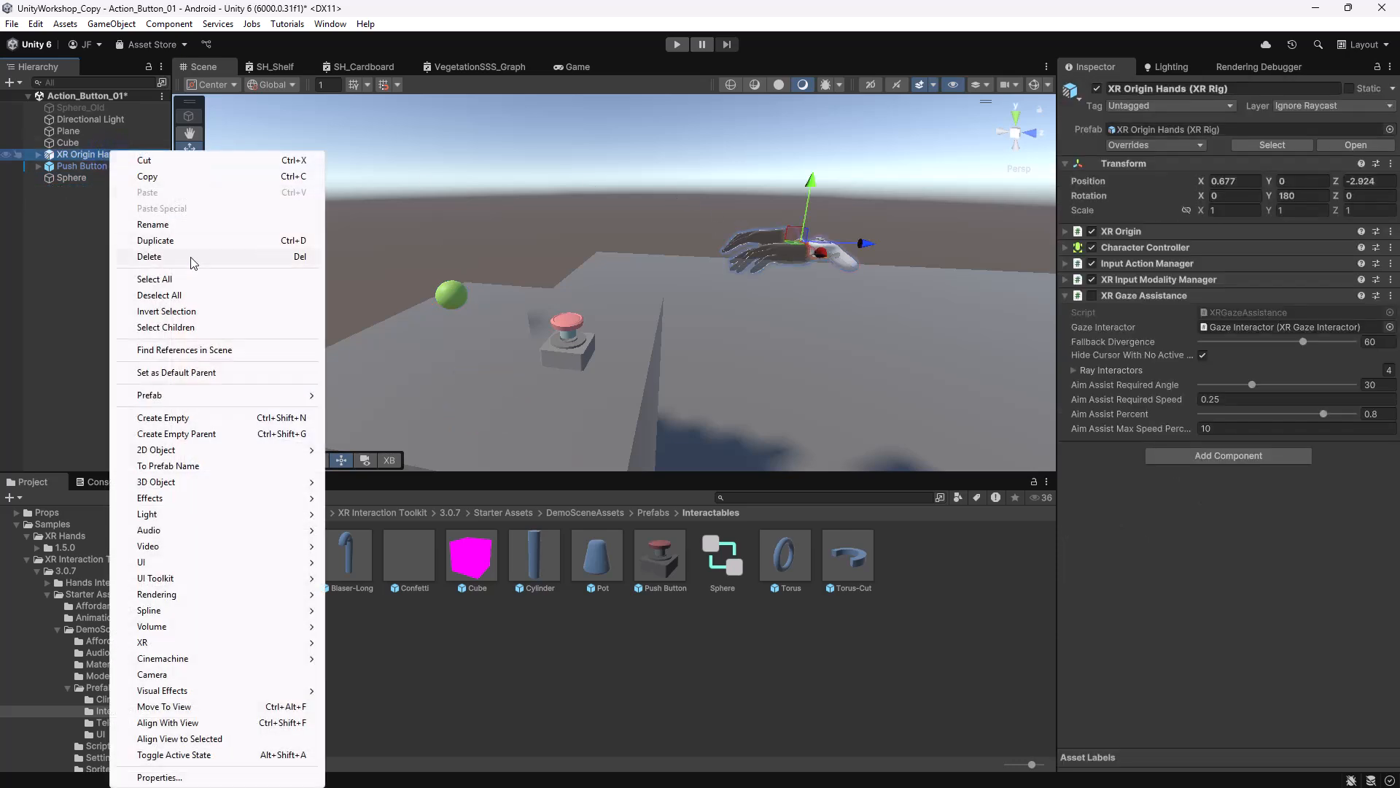
{"action": "left_click", "coordinate": [350, 435]}
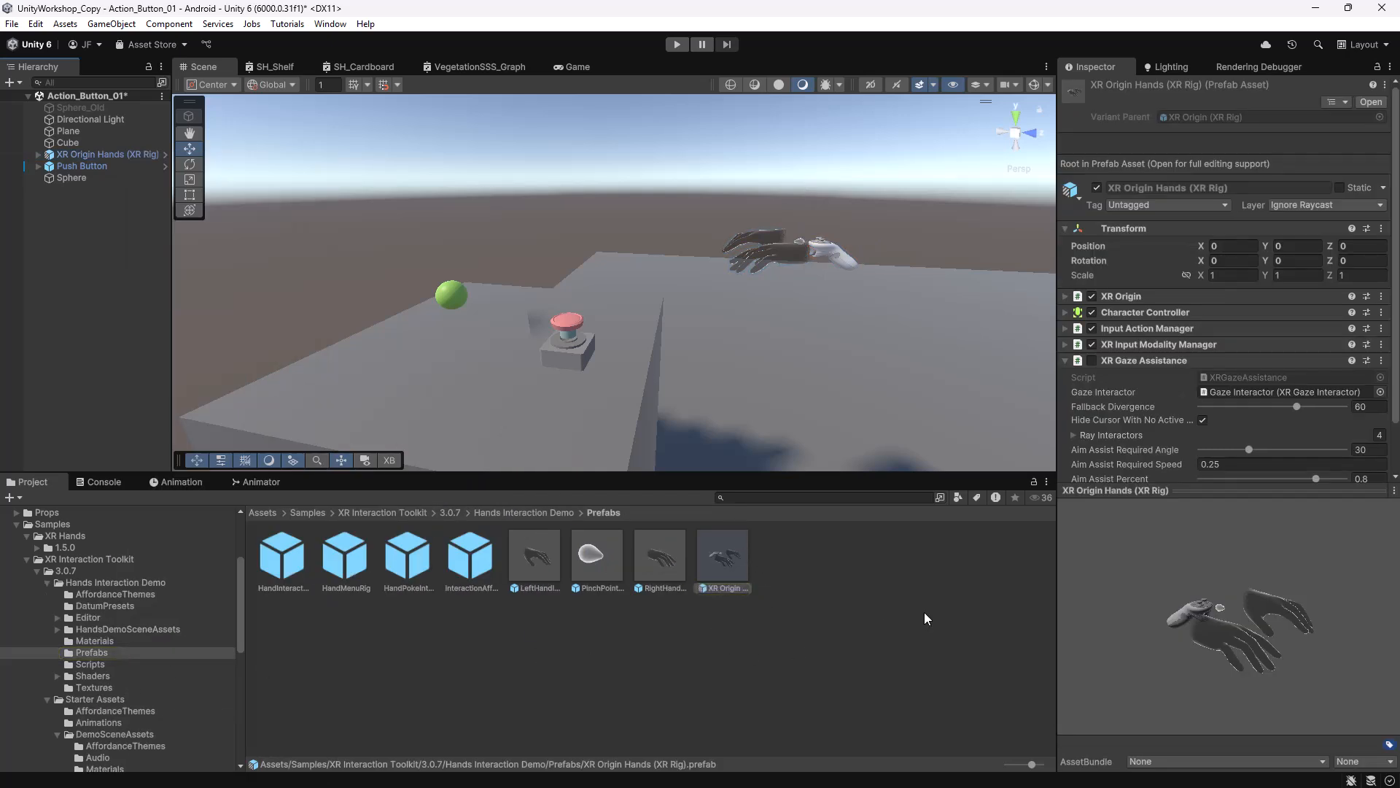
{"action": "left_click_drag", "start_coordinate": [793, 357], "coordinate": [727, 345], "text": "alt"}
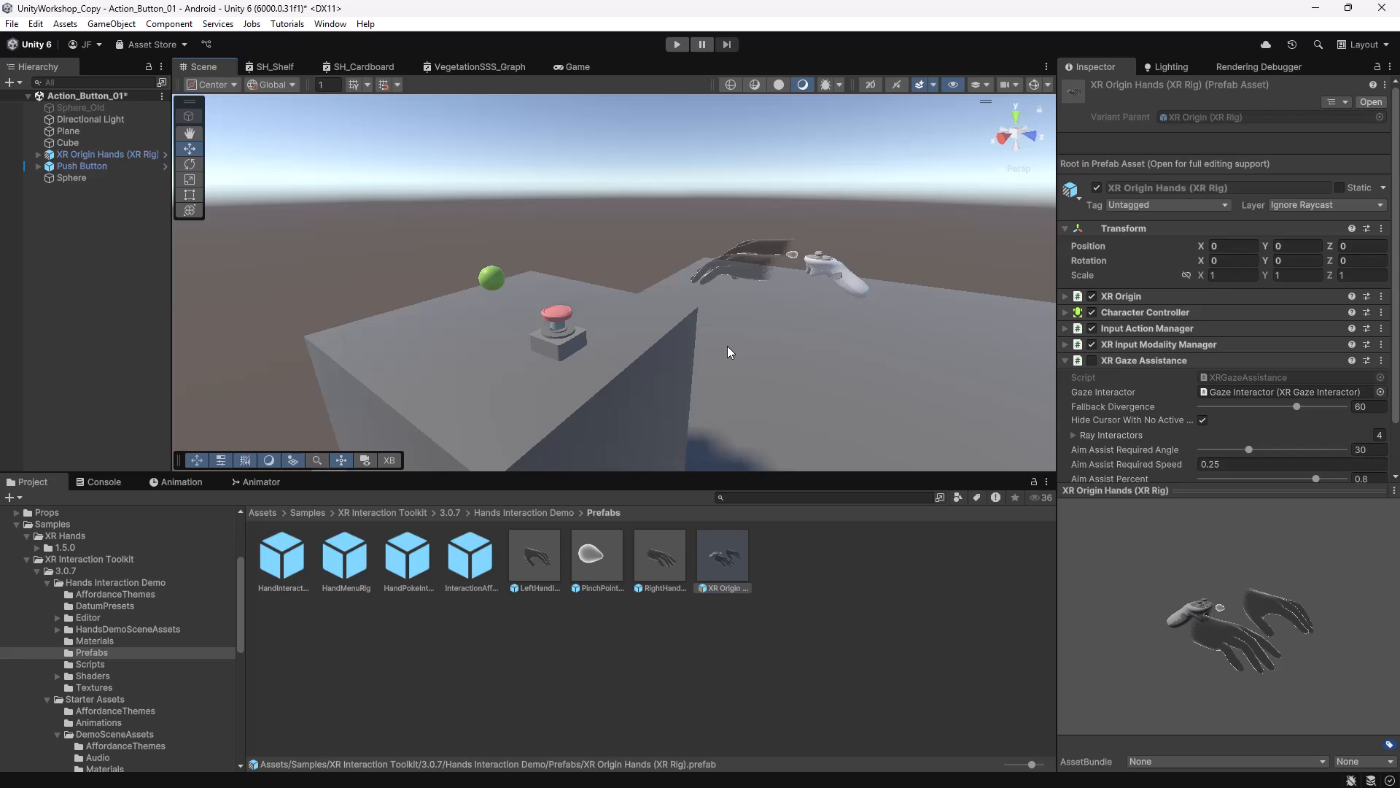
{"action": "right_click_drag", "start_coordinate": [929, 309], "coordinate": [773, 311], "text": "alt"}
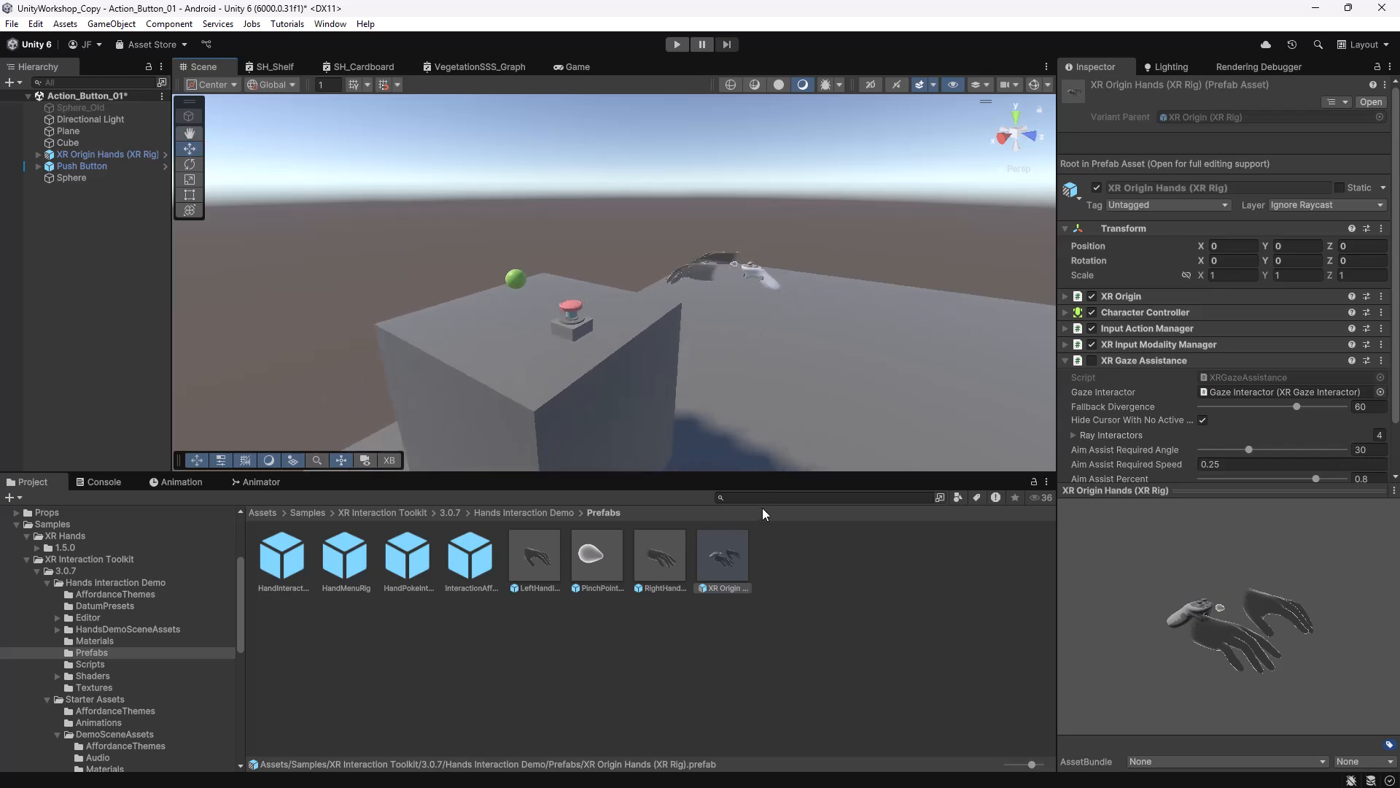
{"action": "left_click_drag", "start_coordinate": [764, 474], "coordinate": [764, 526]}
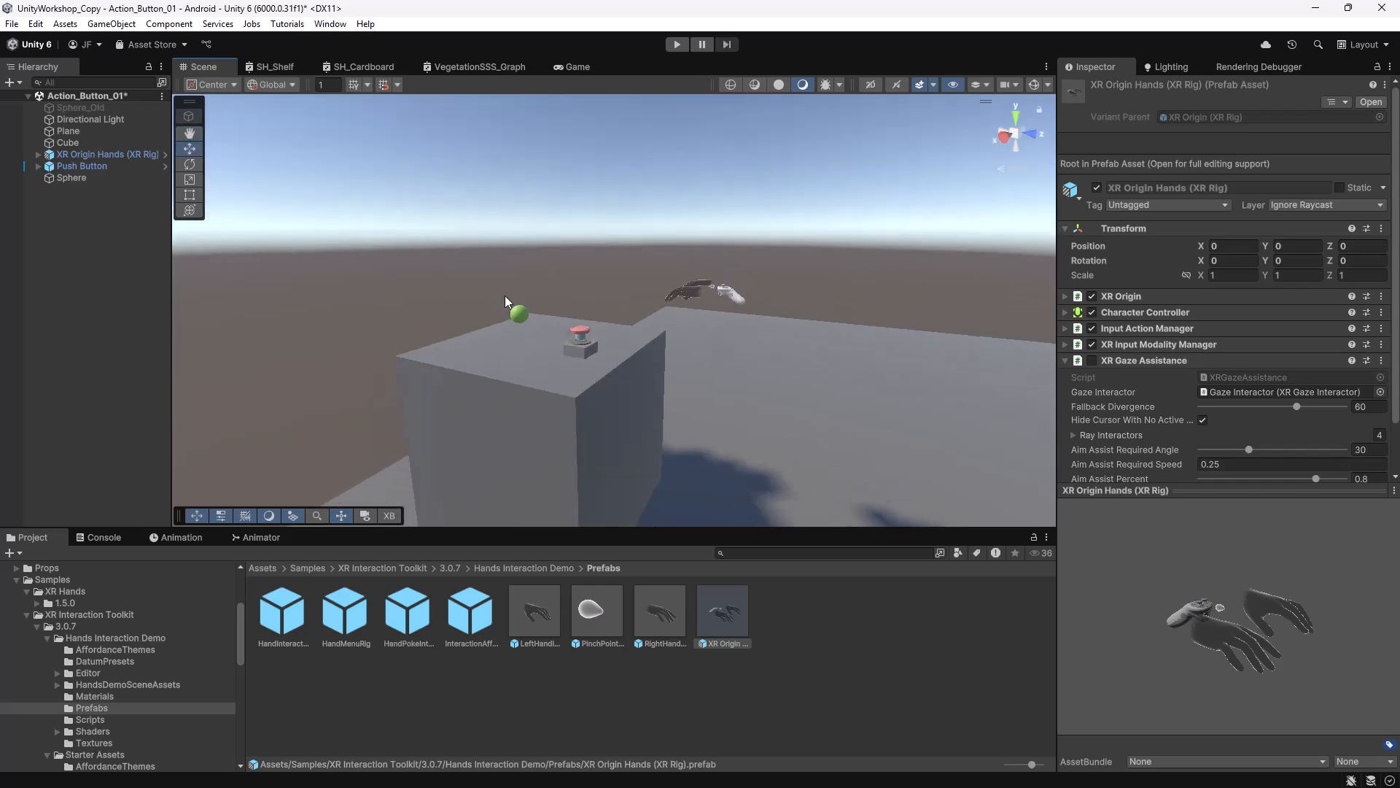
Select the Sphere, collapse the Samples folder and bring up the Animation window.
{"action": "left_click", "coordinate": [516, 314]}
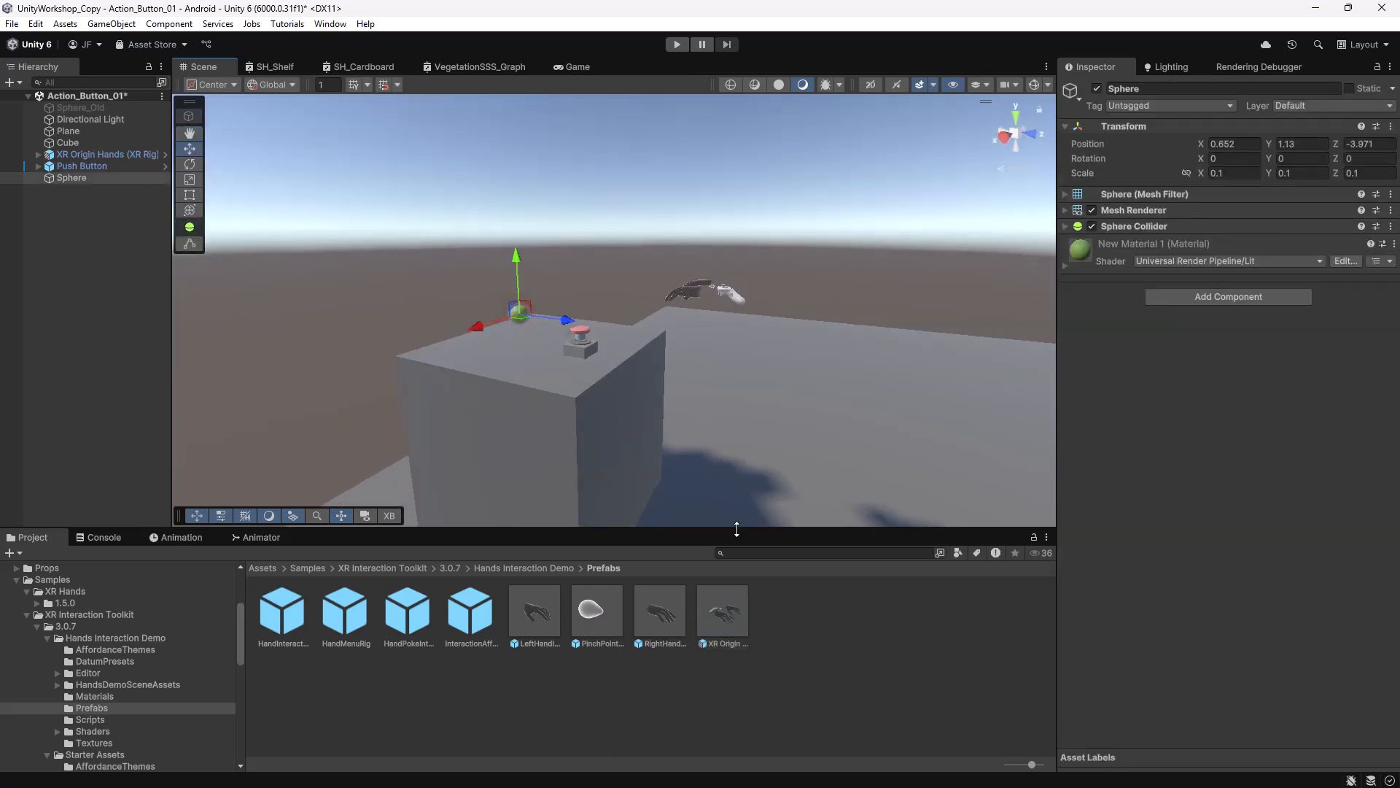
{"action": "left_click_drag", "start_coordinate": [728, 526], "coordinate": [572, 493]}
{"action": "left_click", "coordinate": [16, 544]}
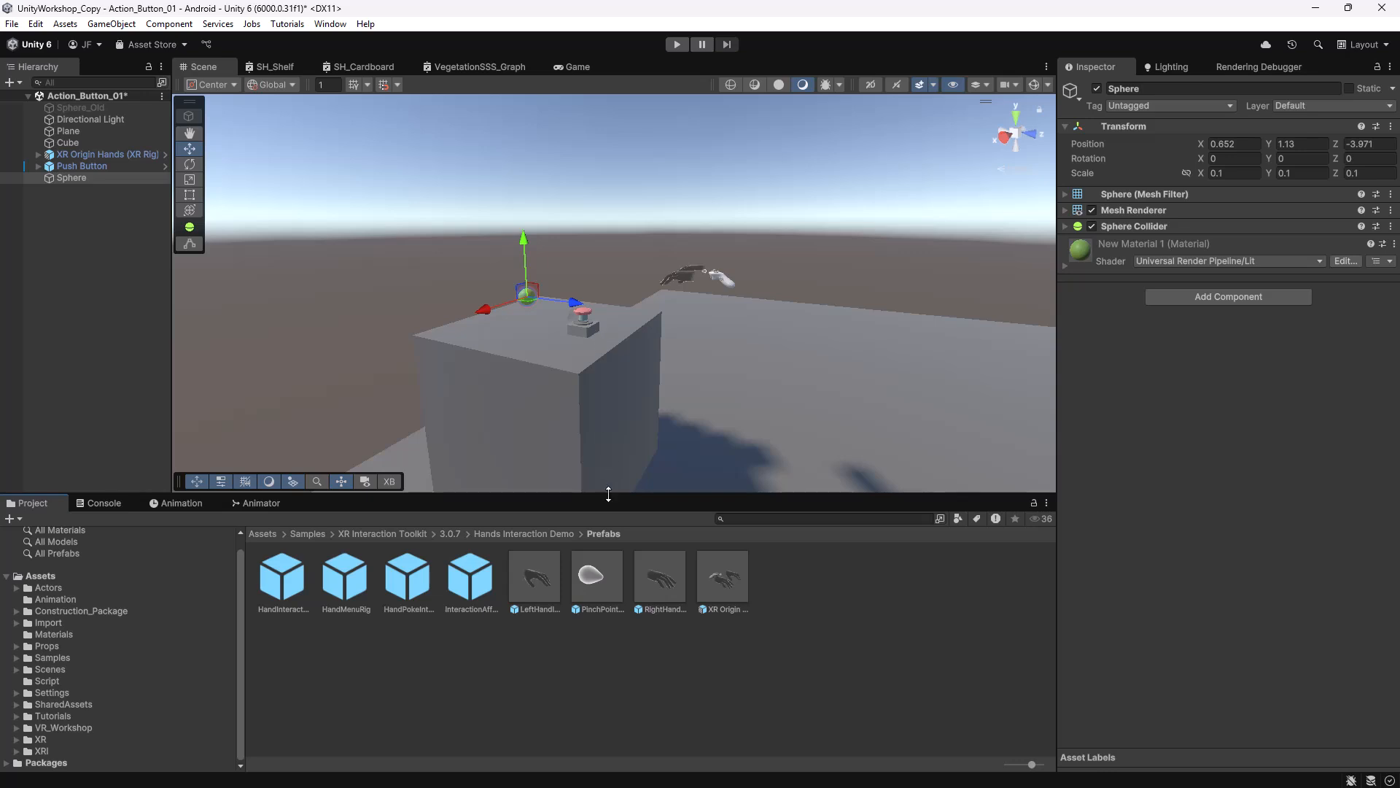
{"action": "left_click_drag", "start_coordinate": [610, 493], "coordinate": [608, 514]}
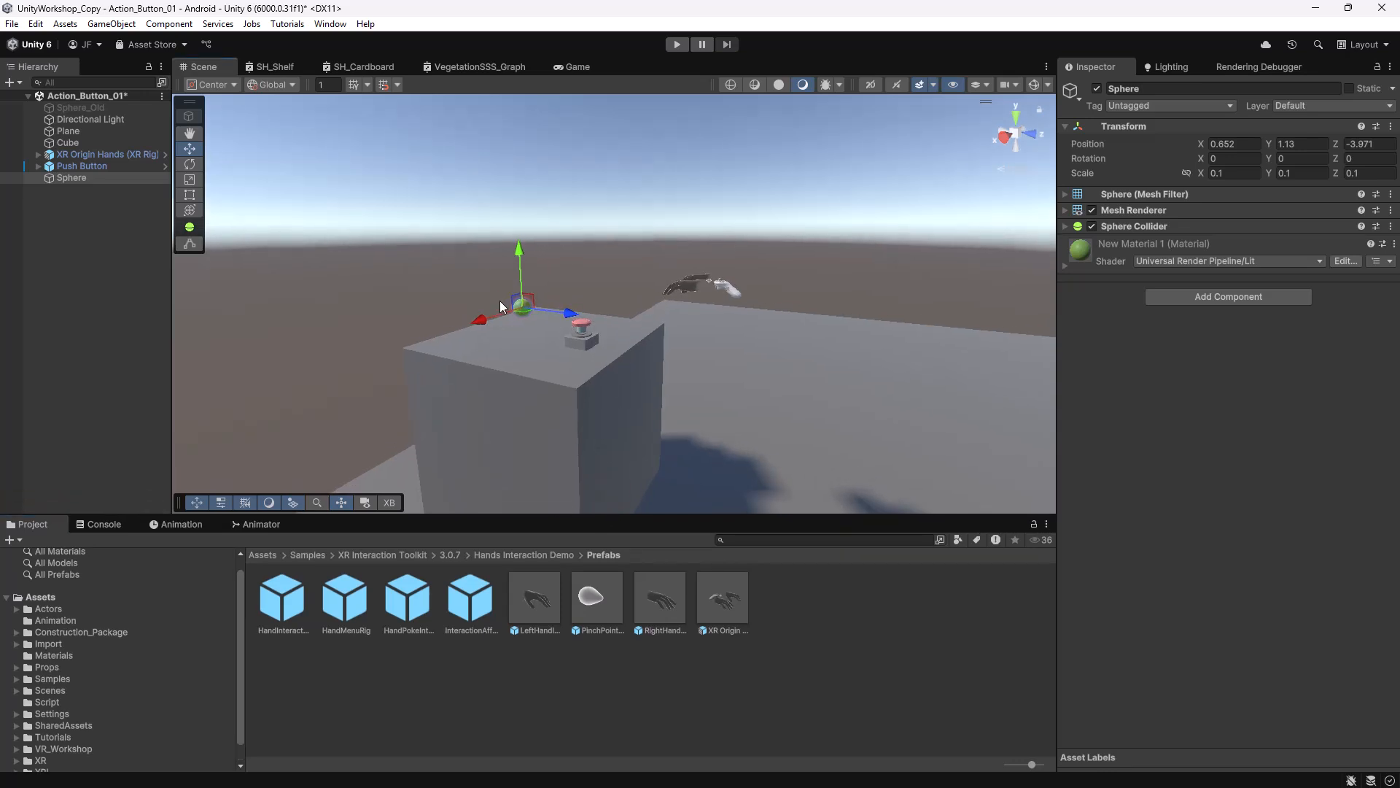
{"action": "left_click", "coordinate": [179, 525]}
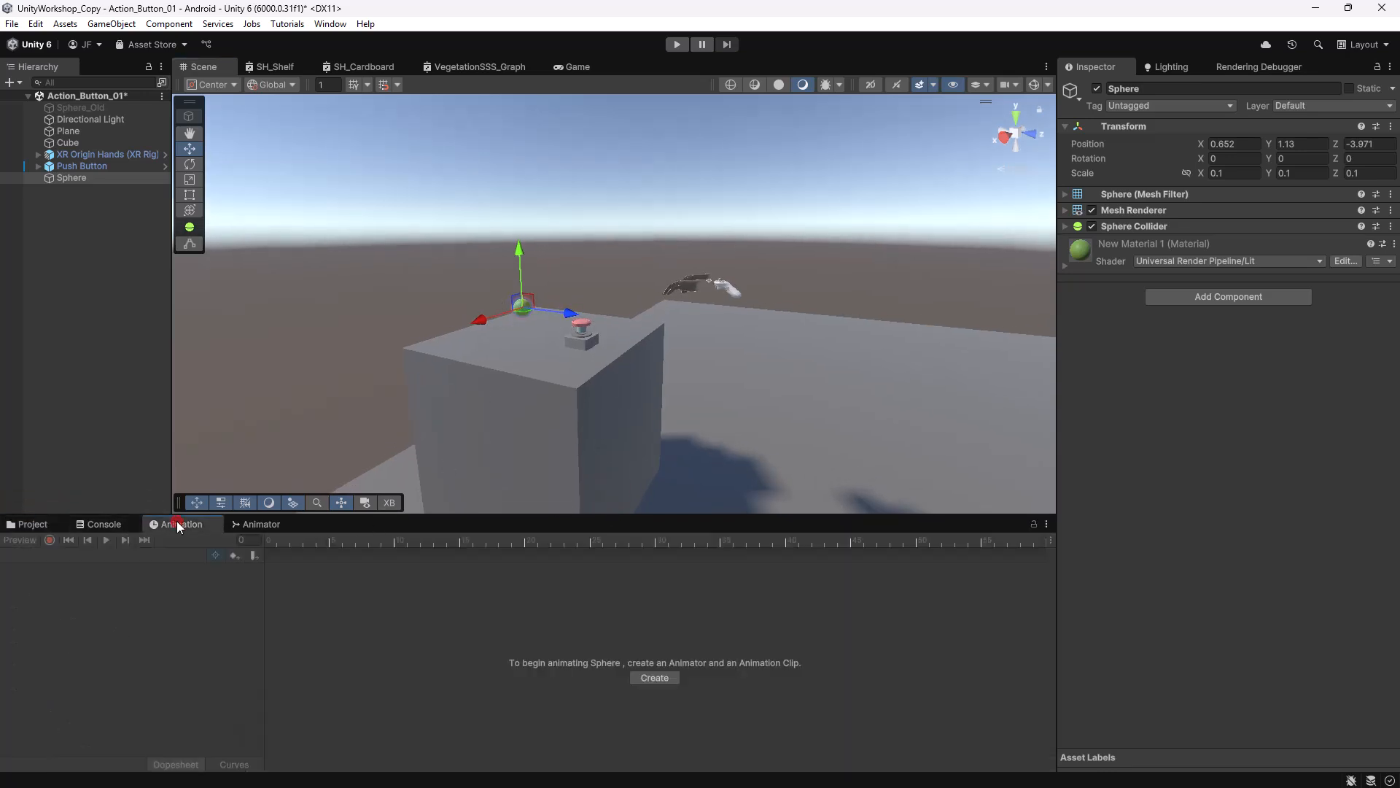
Orbit and zoom the Scene view around the table, keeping the Sphere selected.
{"action": "scroll", "coordinate": [576, 401], "scroll_direction": "up", "scroll_amount": 5}
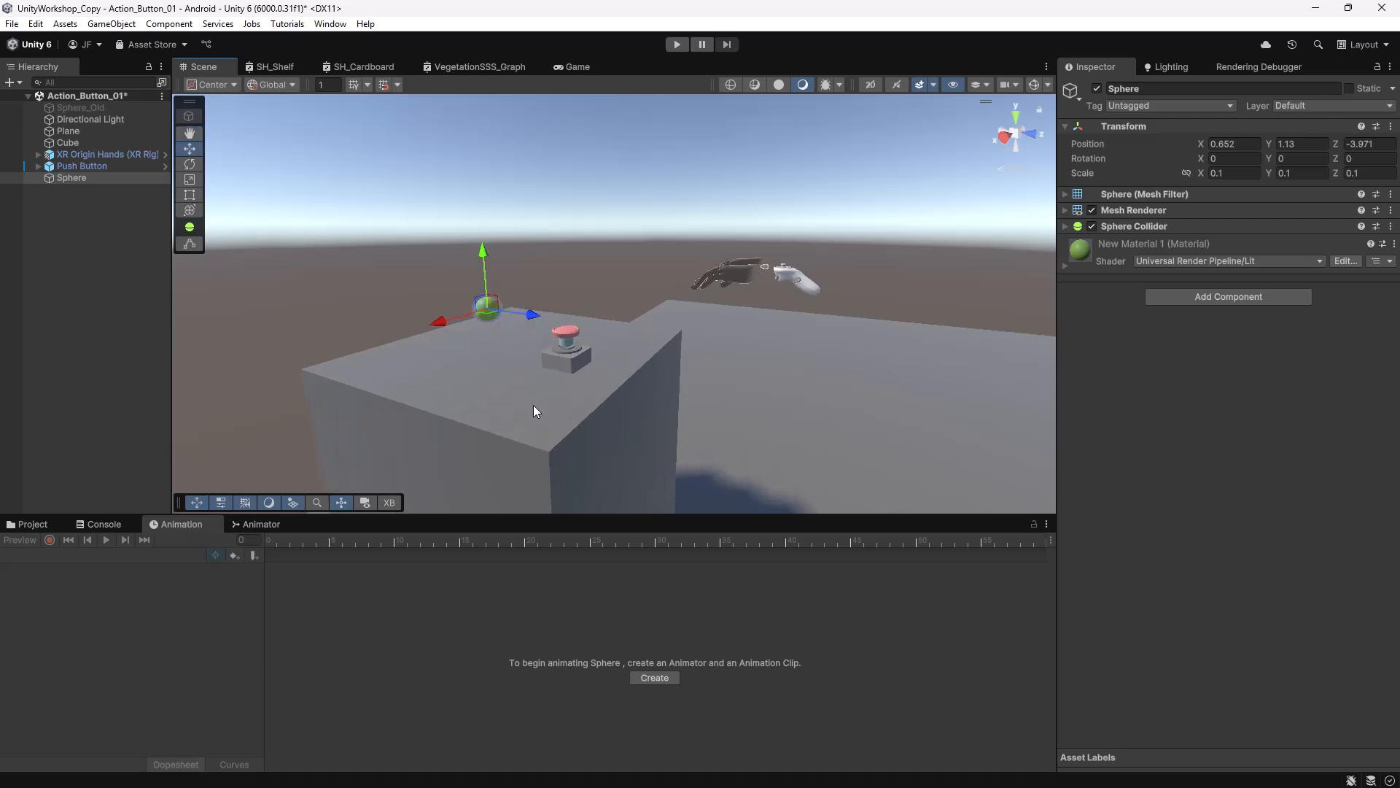
{"action": "middle_click_drag", "start_coordinate": [533, 404], "coordinate": [632, 419]}
{"action": "left_click_drag", "start_coordinate": [599, 411], "coordinate": [681, 422], "text": "alt"}
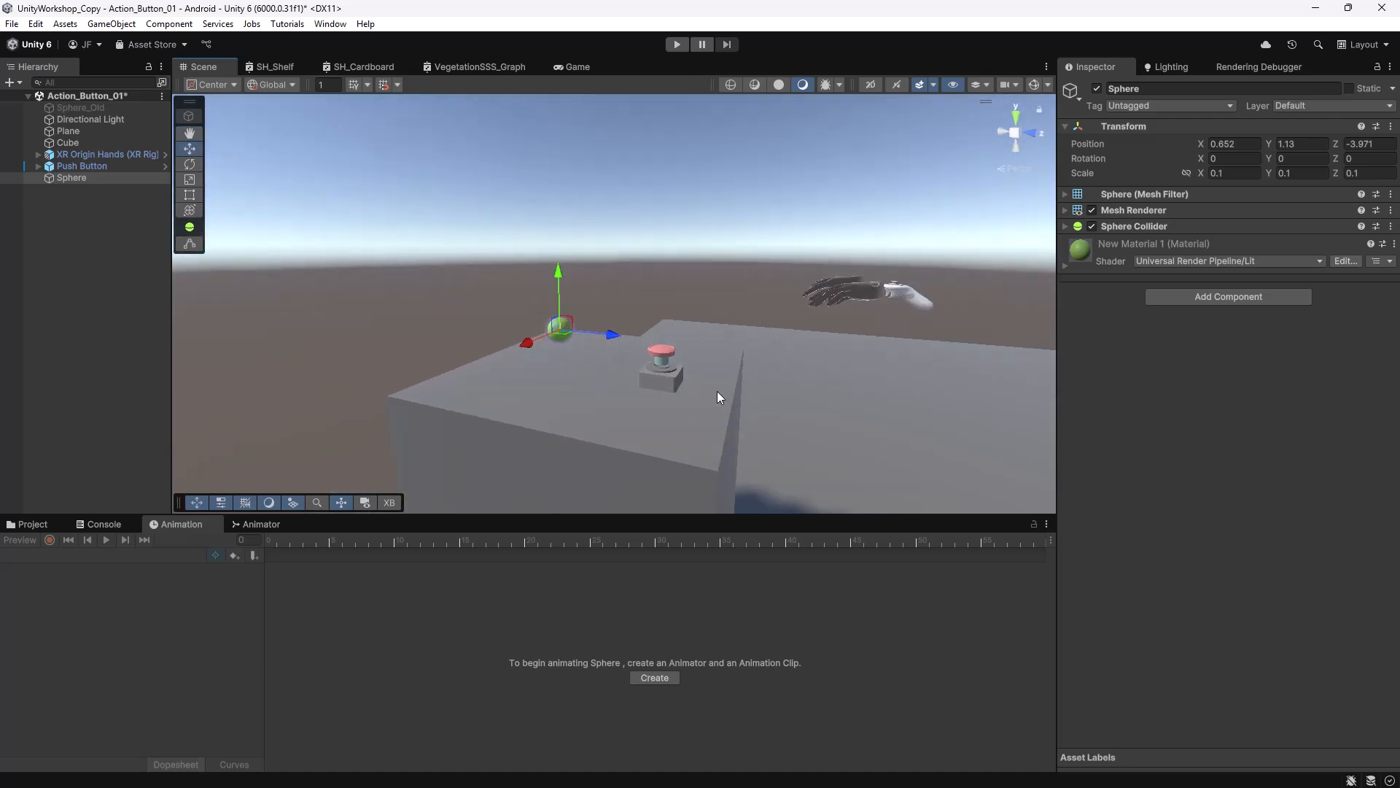
{"action": "middle_click_drag", "start_coordinate": [686, 403], "coordinate": [622, 412]}
{"action": "scroll", "coordinate": [616, 405], "scroll_direction": "up", "scroll_amount": 1}
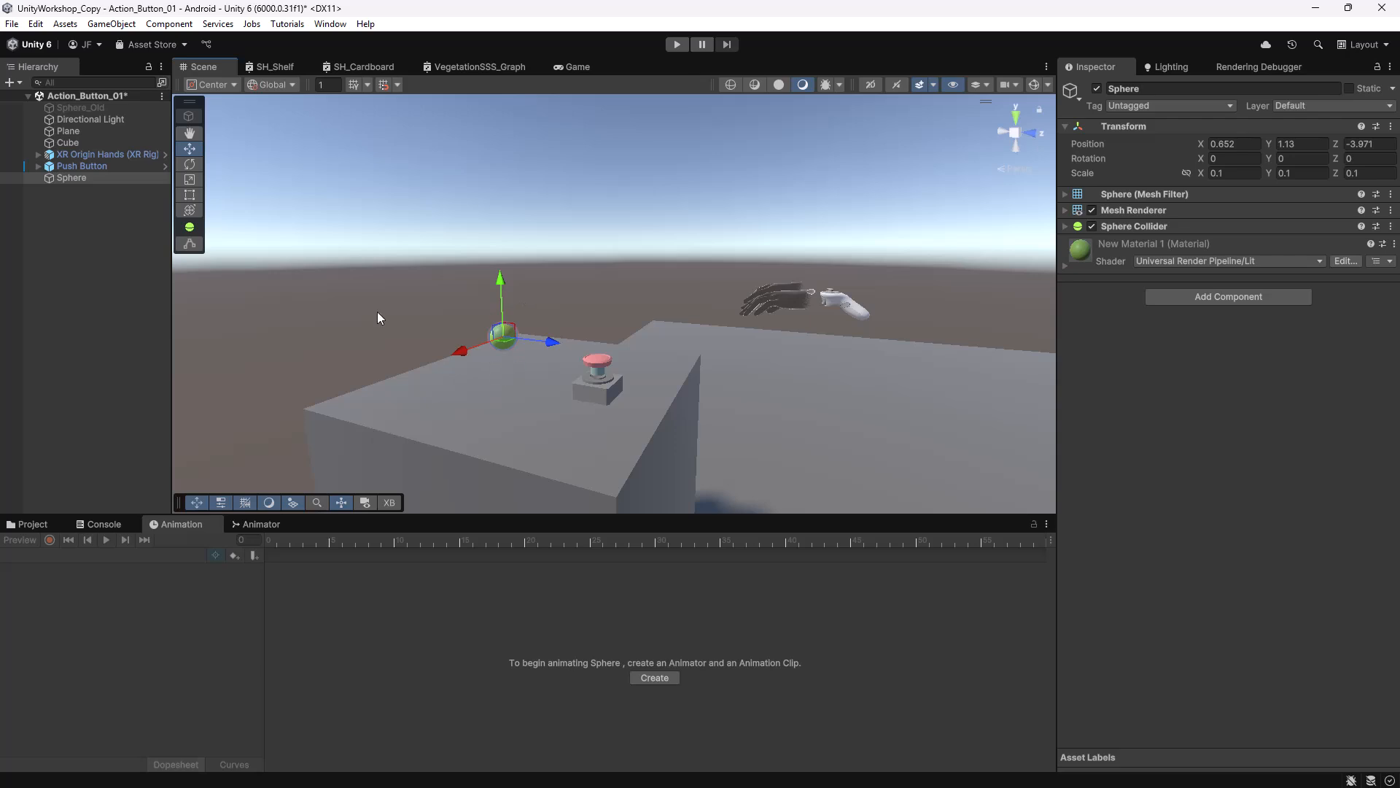
{"action": "left_click", "coordinate": [92, 165]}
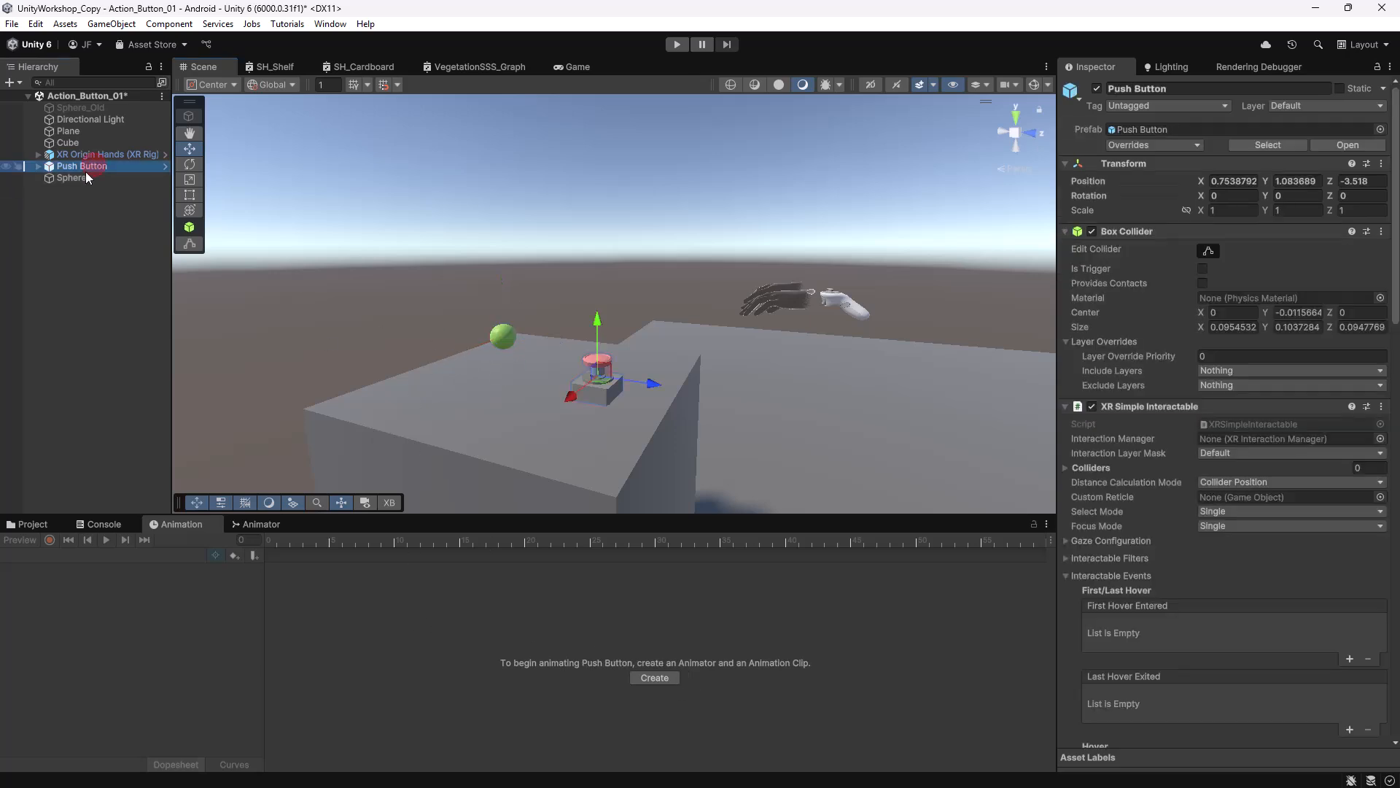
{"action": "left_click", "coordinate": [80, 178]}
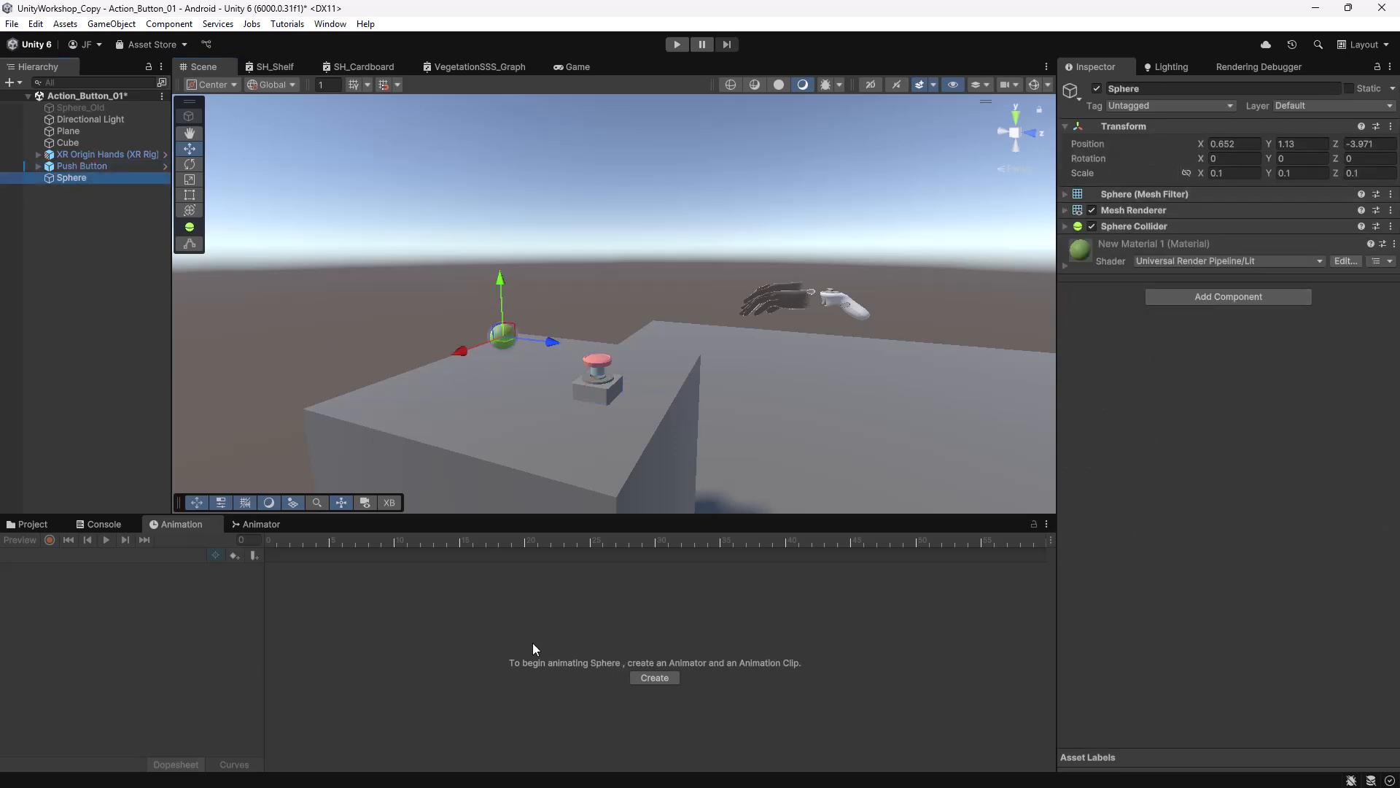
Create a new animation clip named Ball_Up in the Assets/Animation folder.
{"action": "left_click", "coordinate": [654, 677]}
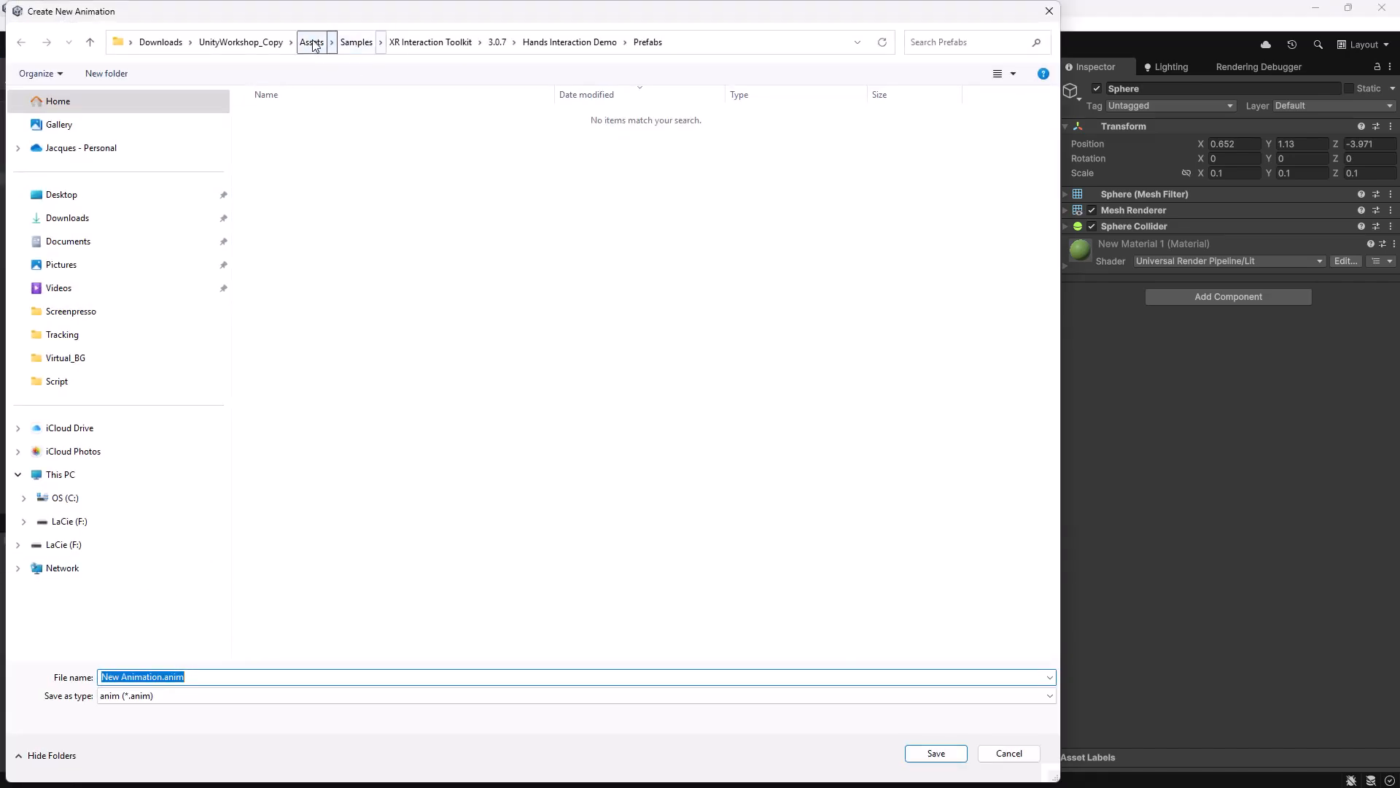
{"action": "left_click", "coordinate": [311, 42]}
{"action": "double_click", "coordinate": [277, 137]}
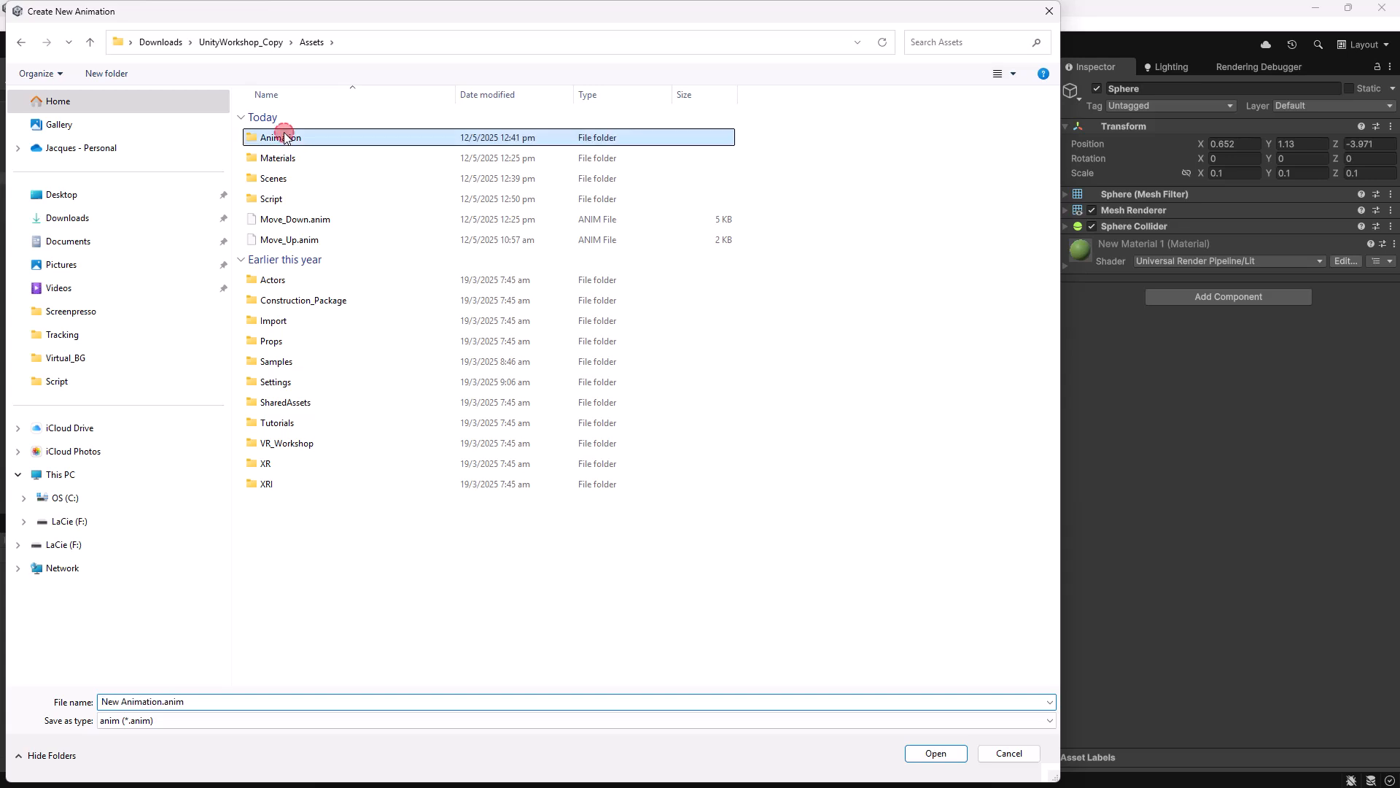
{"action": "left_click", "coordinate": [167, 702]}
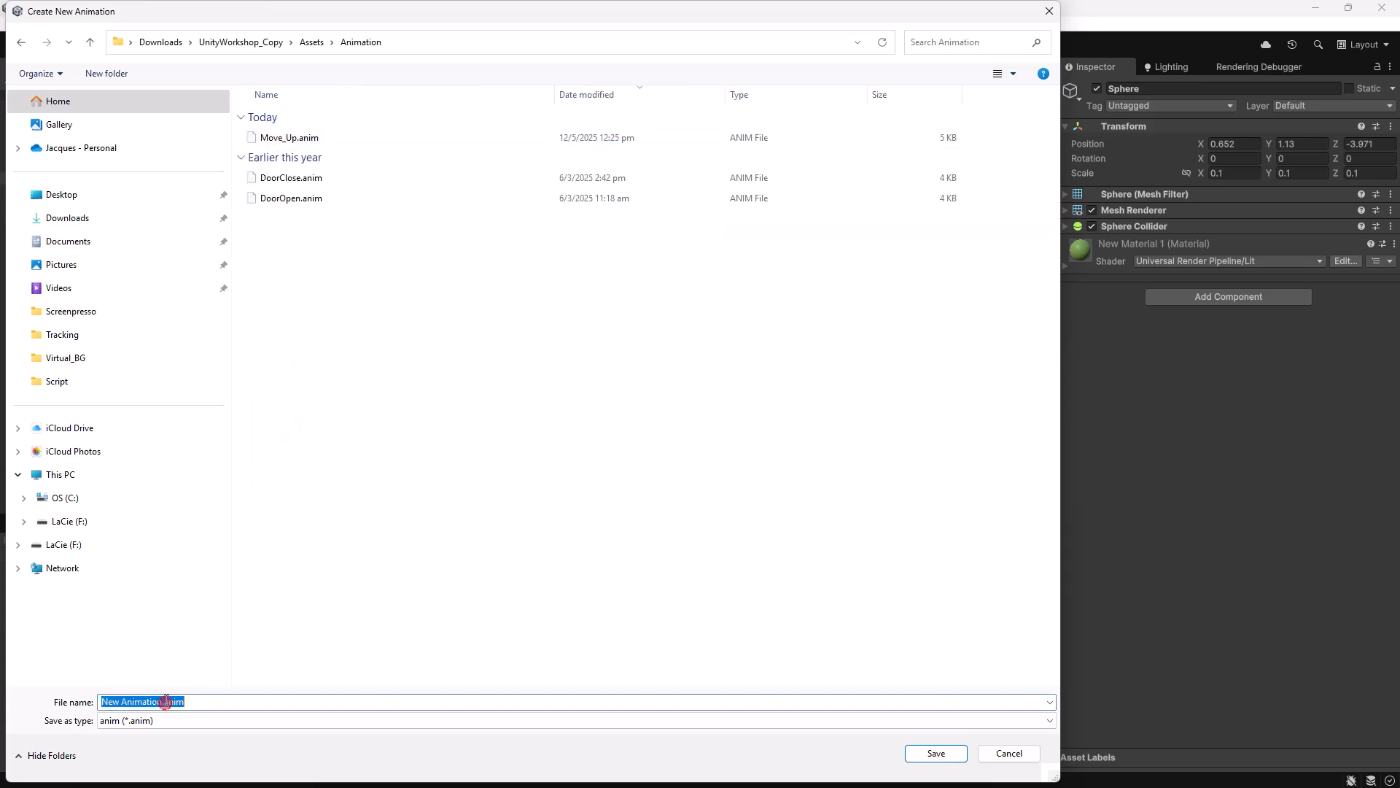
{"action": "left_click", "coordinate": [157, 700]}
{"action": "left_click_drag", "start_coordinate": [159, 701], "coordinate": [91, 704]}
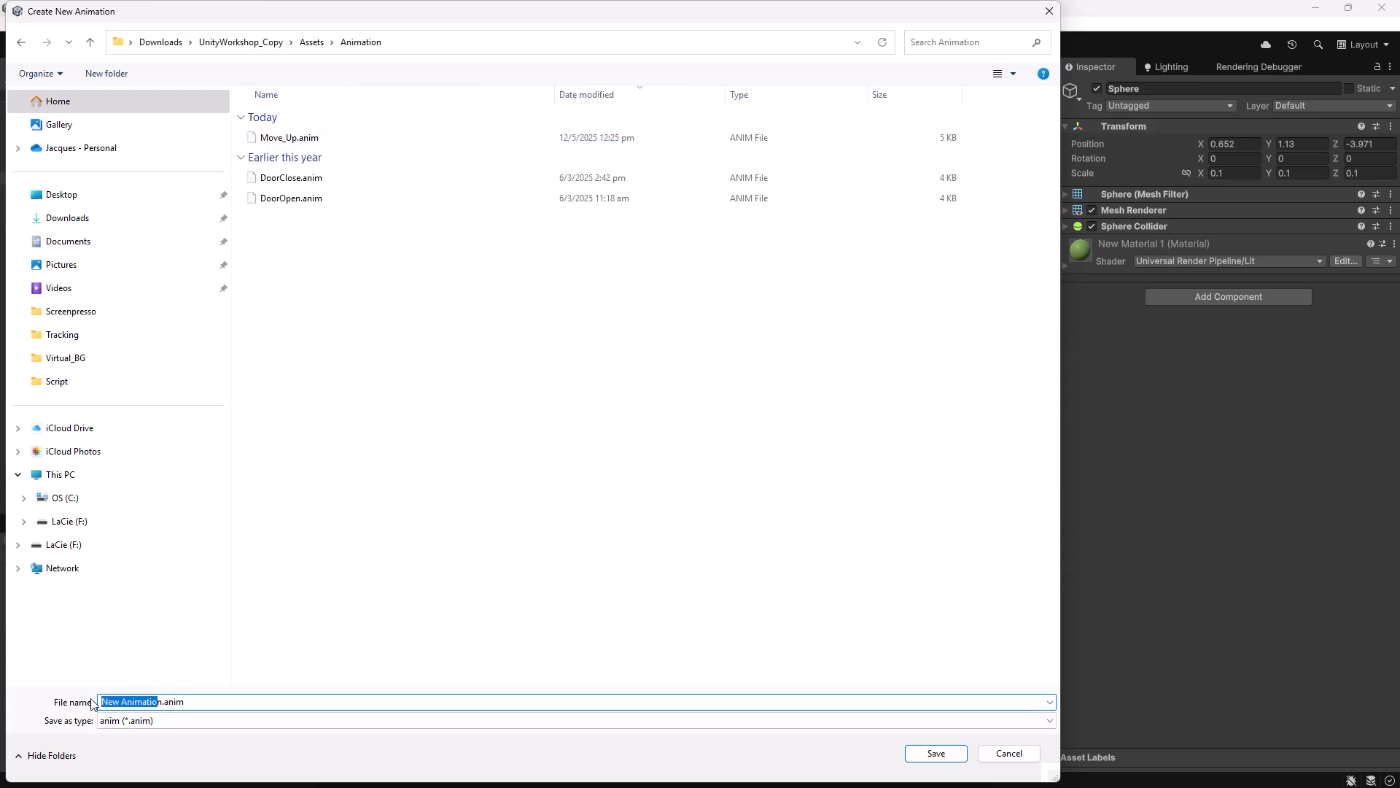
{"action": "type", "text": "Ball_Up"}
{"action": "key", "text": "Delete"}
Save the Ball_Up clip and add a Transform Position track to it.
{"action": "left_click", "coordinate": [935, 753]}
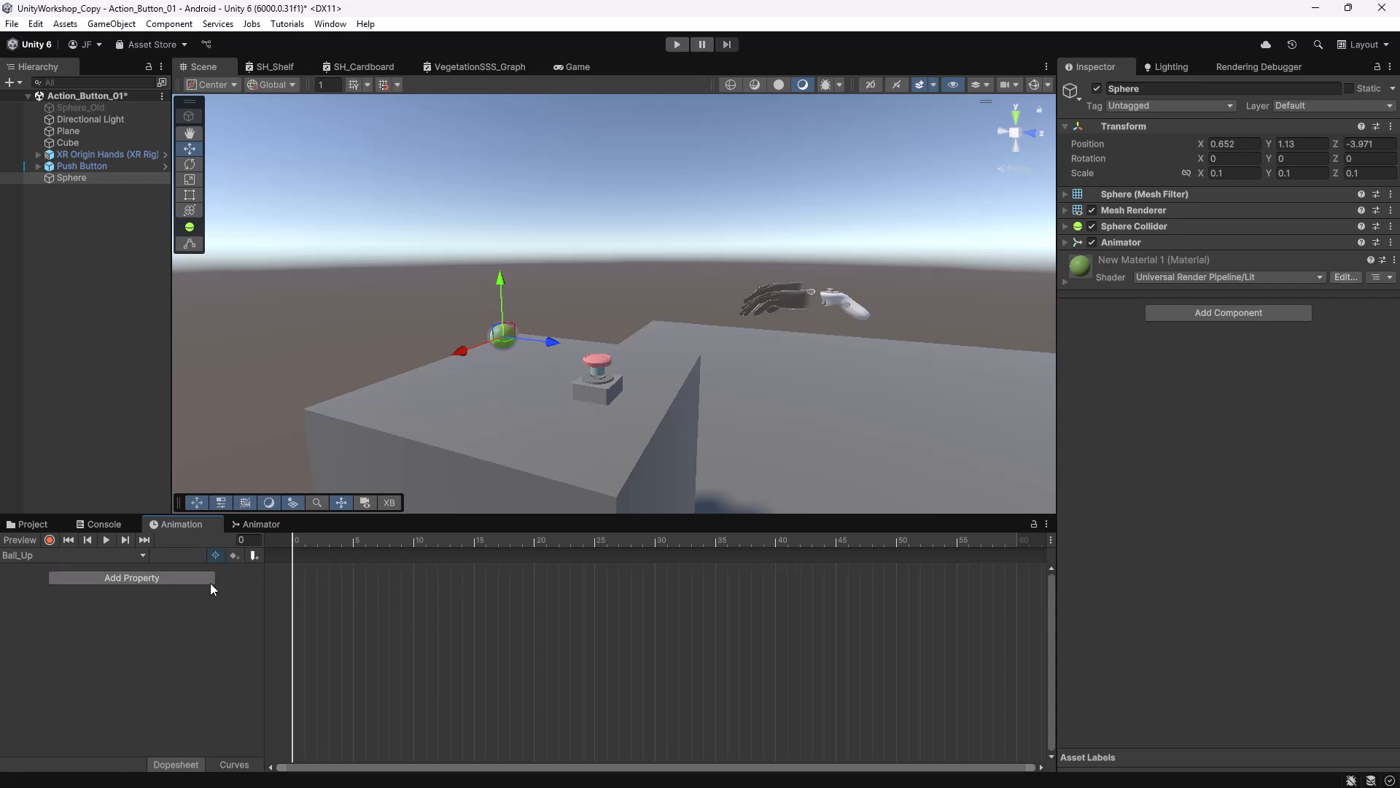
{"action": "left_click", "coordinate": [137, 577]}
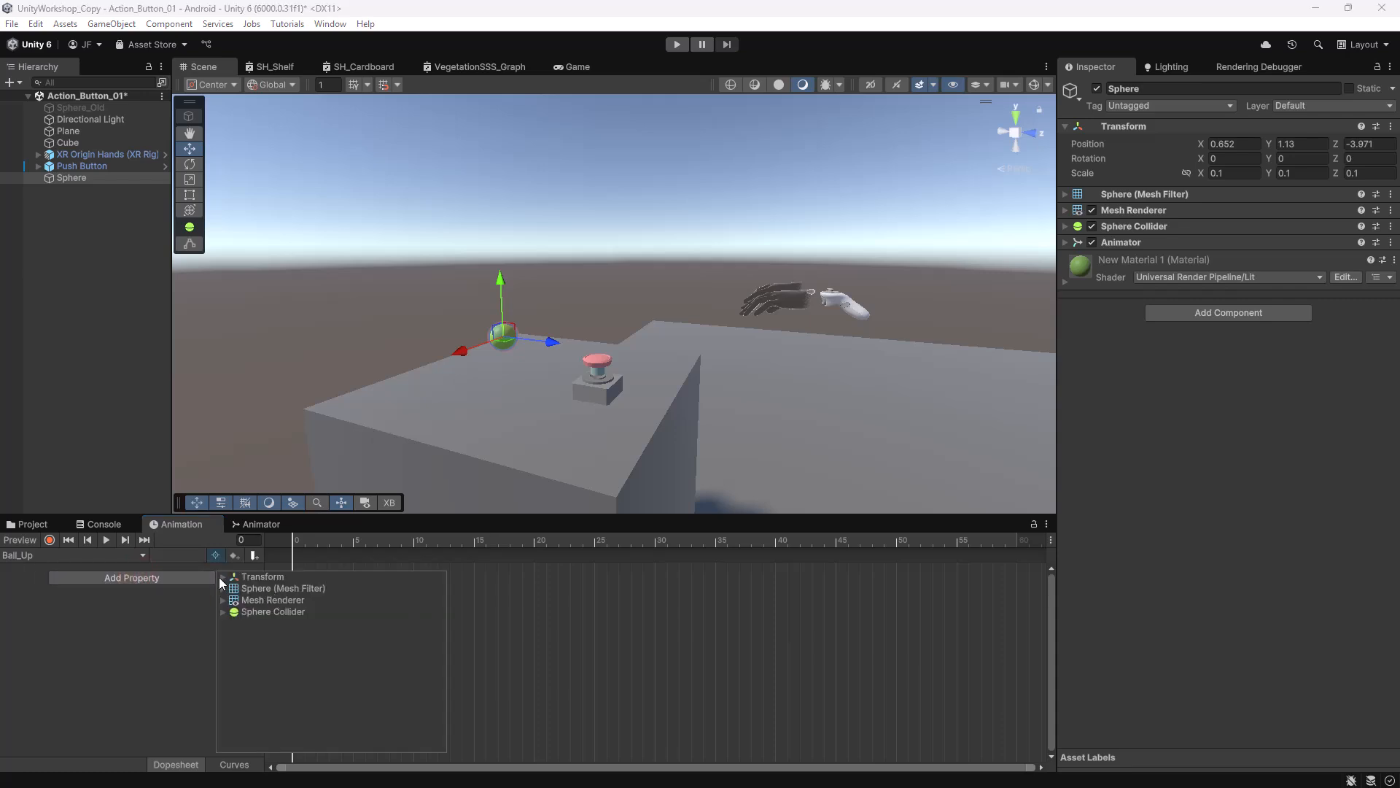
{"action": "left_click", "coordinate": [223, 577]}
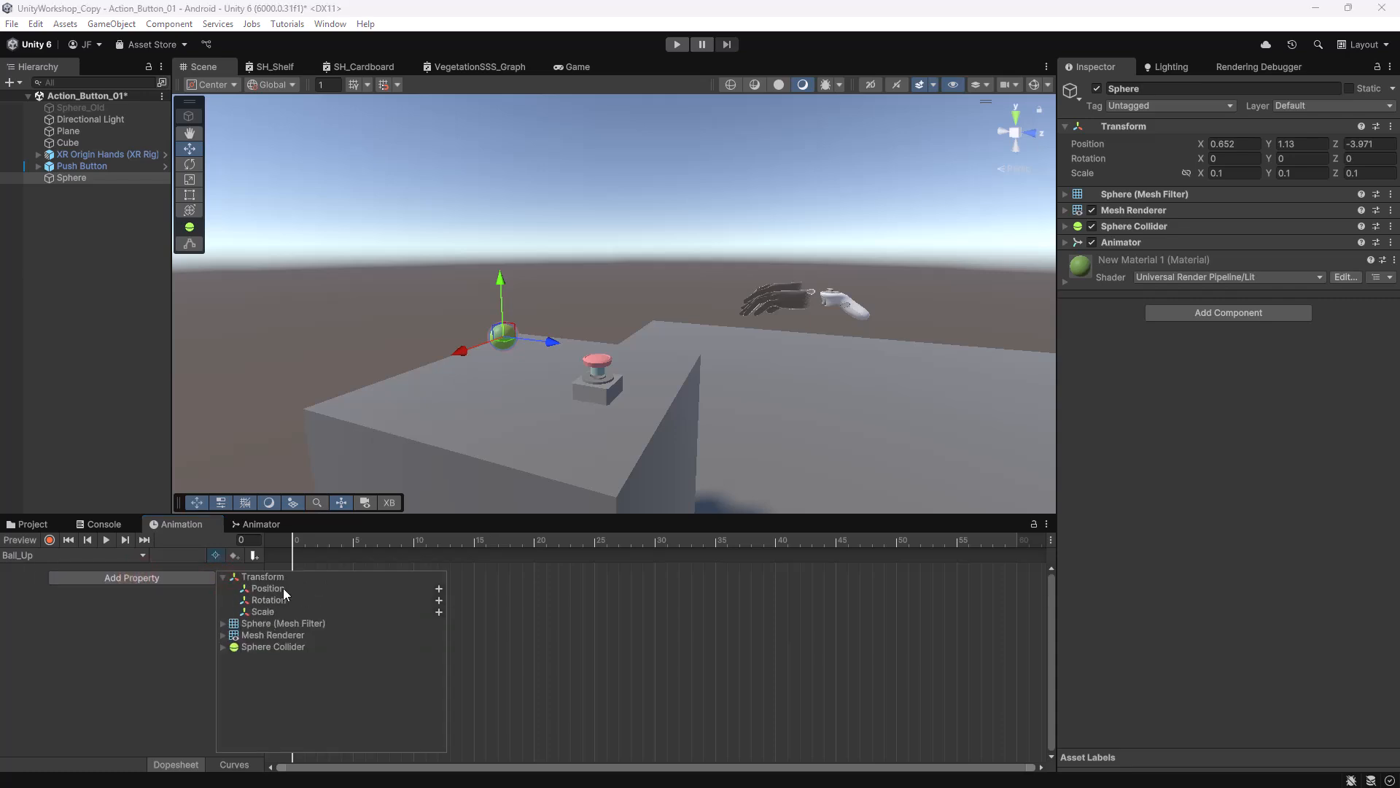
{"action": "left_click", "coordinate": [440, 588]}
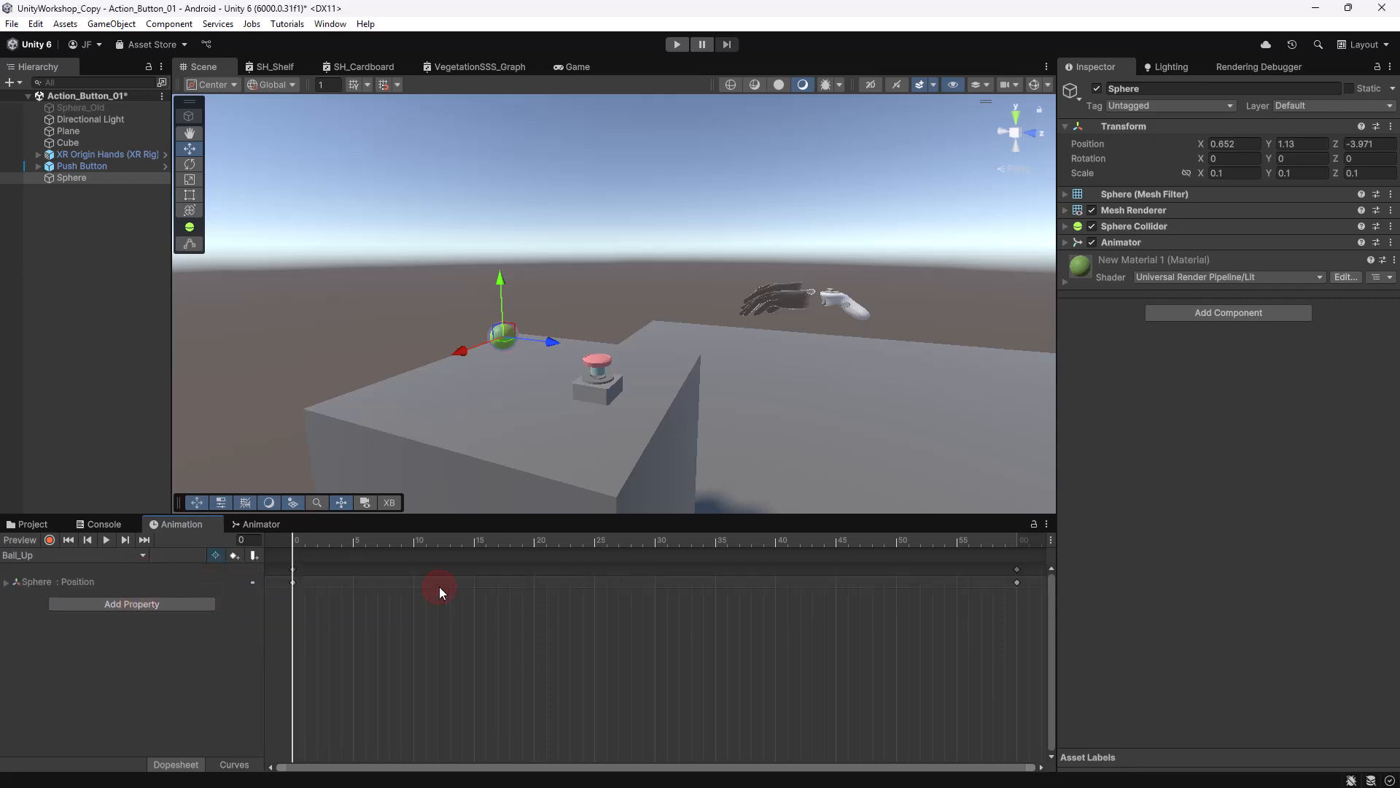
{"action": "left_click", "coordinate": [6, 582]}
{"action": "left_click_drag", "start_coordinate": [296, 539], "coordinate": [271, 519]}
Record a keyframe at frame 60 raising the Sphere's Y position from 1.13 to 1.298.
{"action": "left_click", "coordinate": [50, 539]}
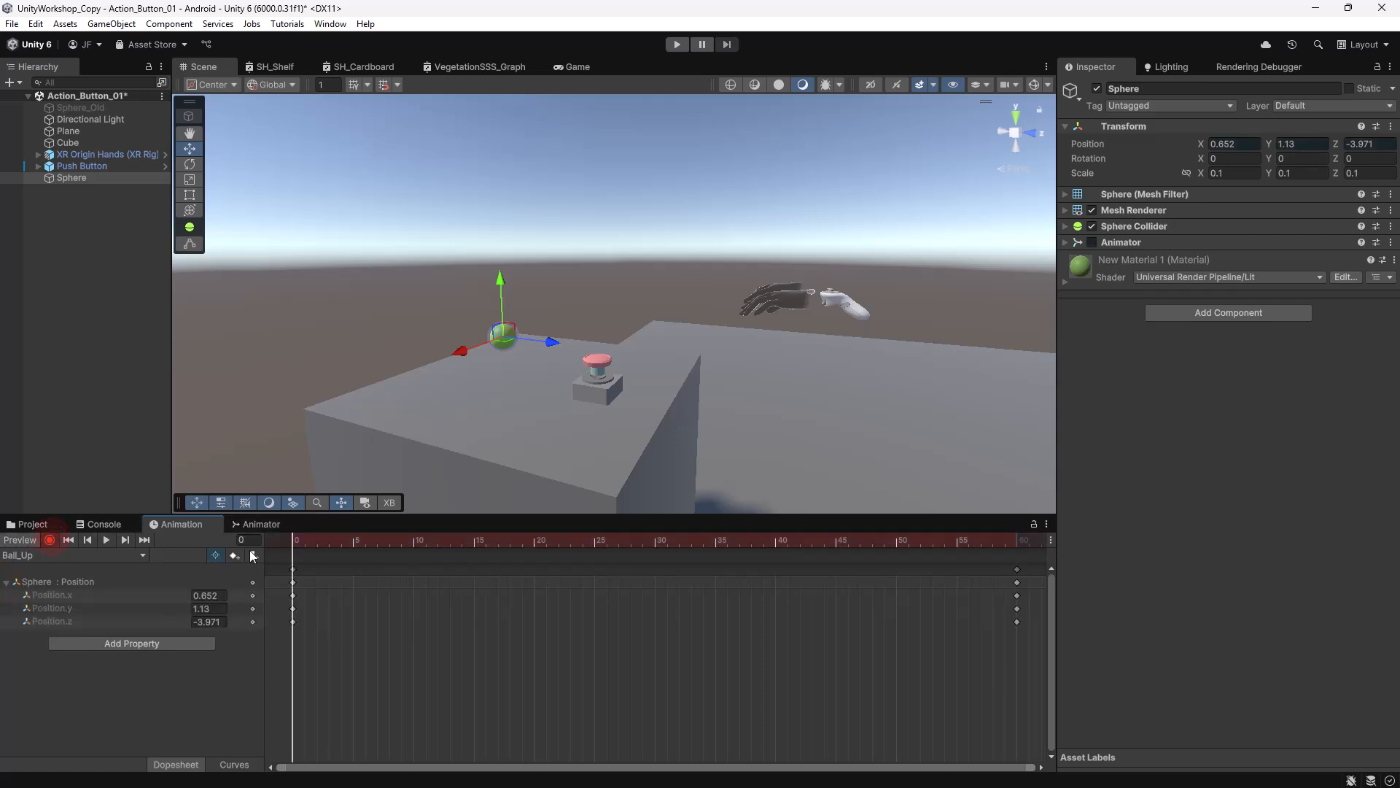
{"action": "left_click_drag", "start_coordinate": [299, 538], "coordinate": [1021, 560]}
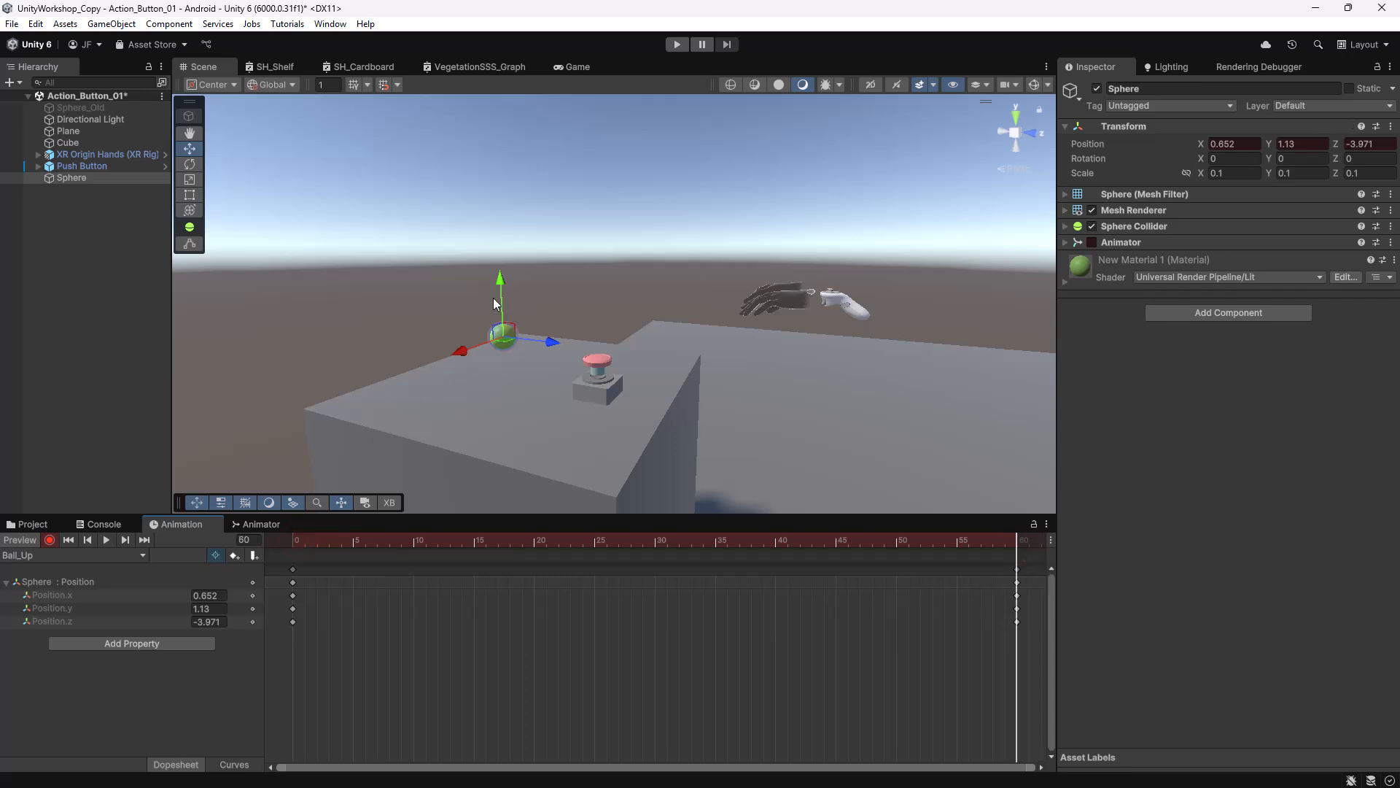
{"action": "left_click_drag", "start_coordinate": [501, 277], "coordinate": [513, 235]}
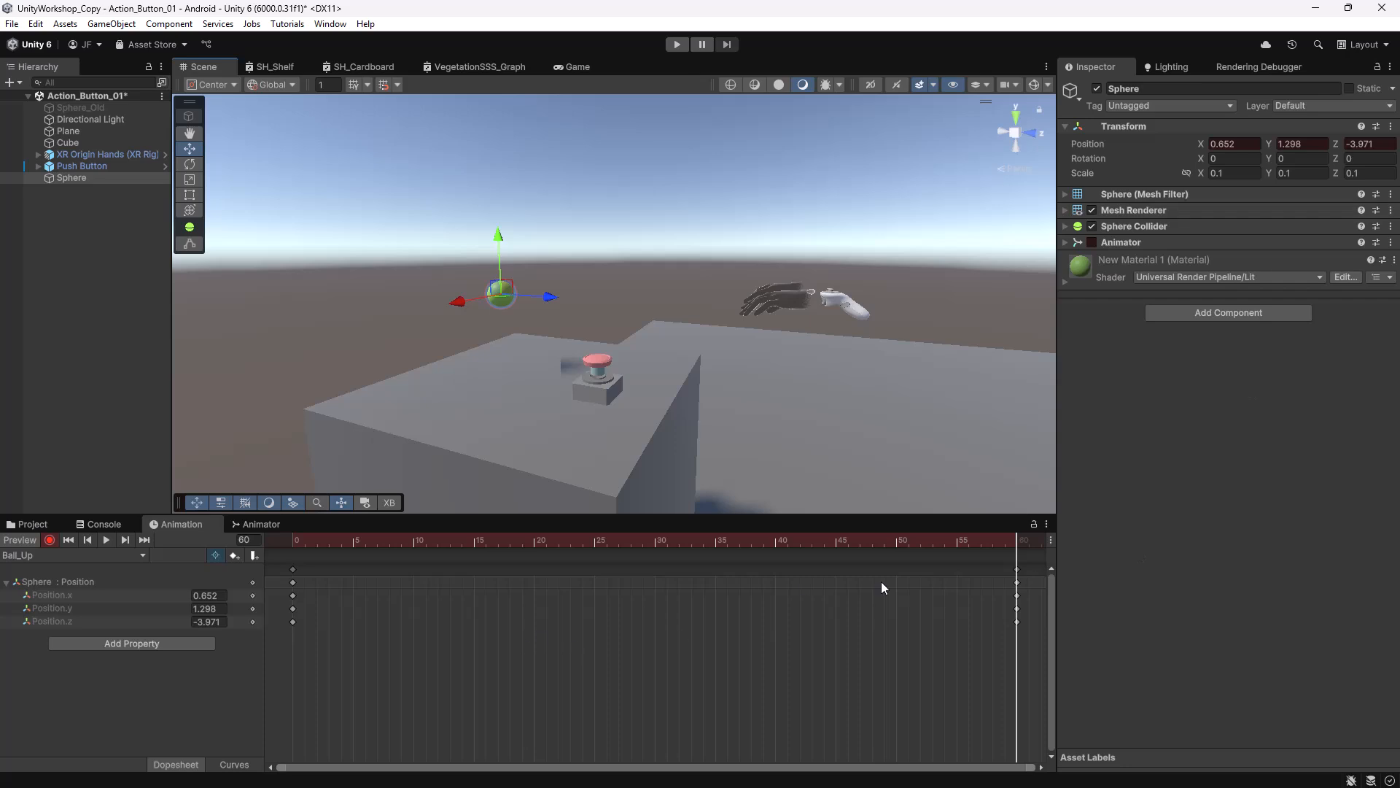
{"action": "left_click_drag", "start_coordinate": [967, 544], "coordinate": [281, 522]}
In the Animator graph, move the Ball_Up state below and to the right of Entry.
{"action": "left_click", "coordinate": [264, 525]}
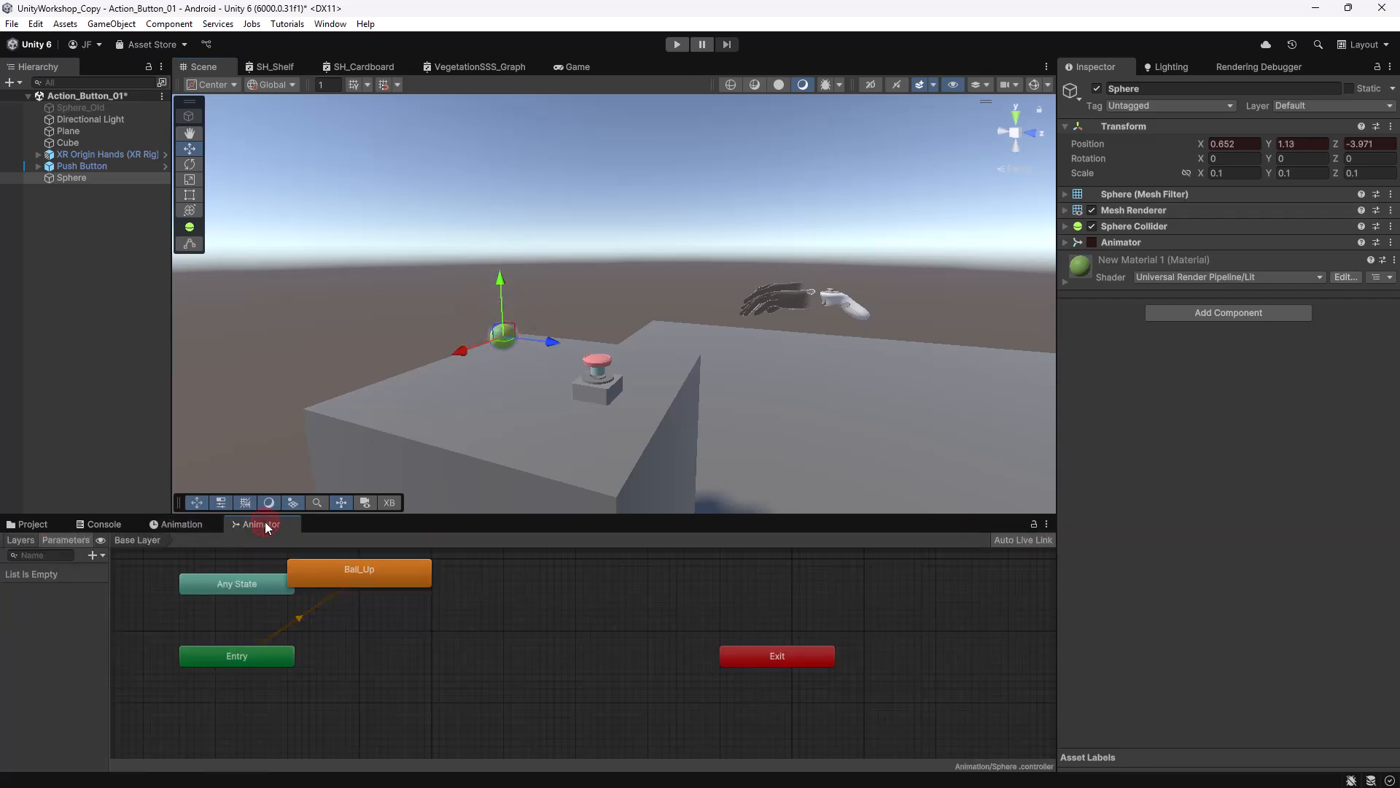
{"action": "left_click_drag", "start_coordinate": [365, 591], "coordinate": [500, 662]}
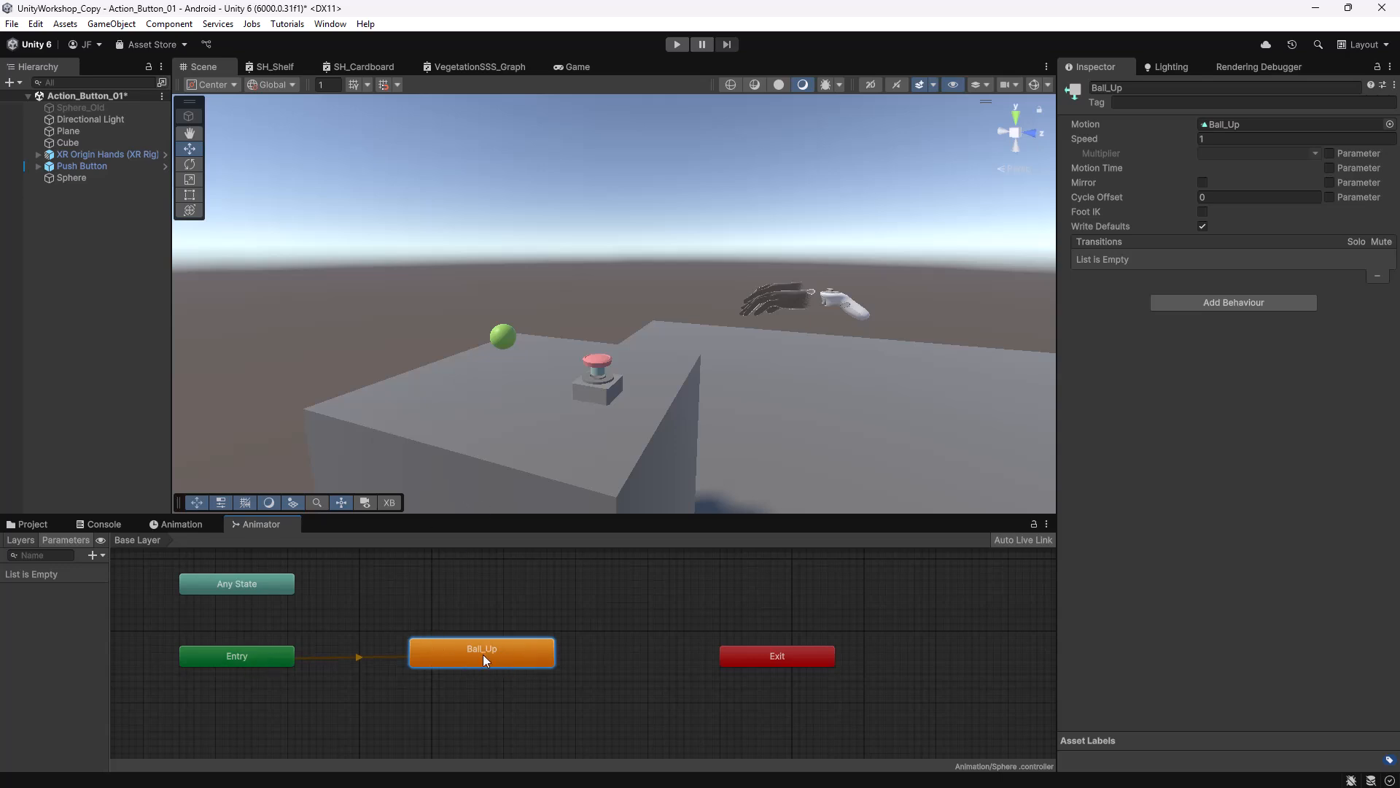
{"action": "left_click_drag", "start_coordinate": [502, 654], "coordinate": [533, 702]}
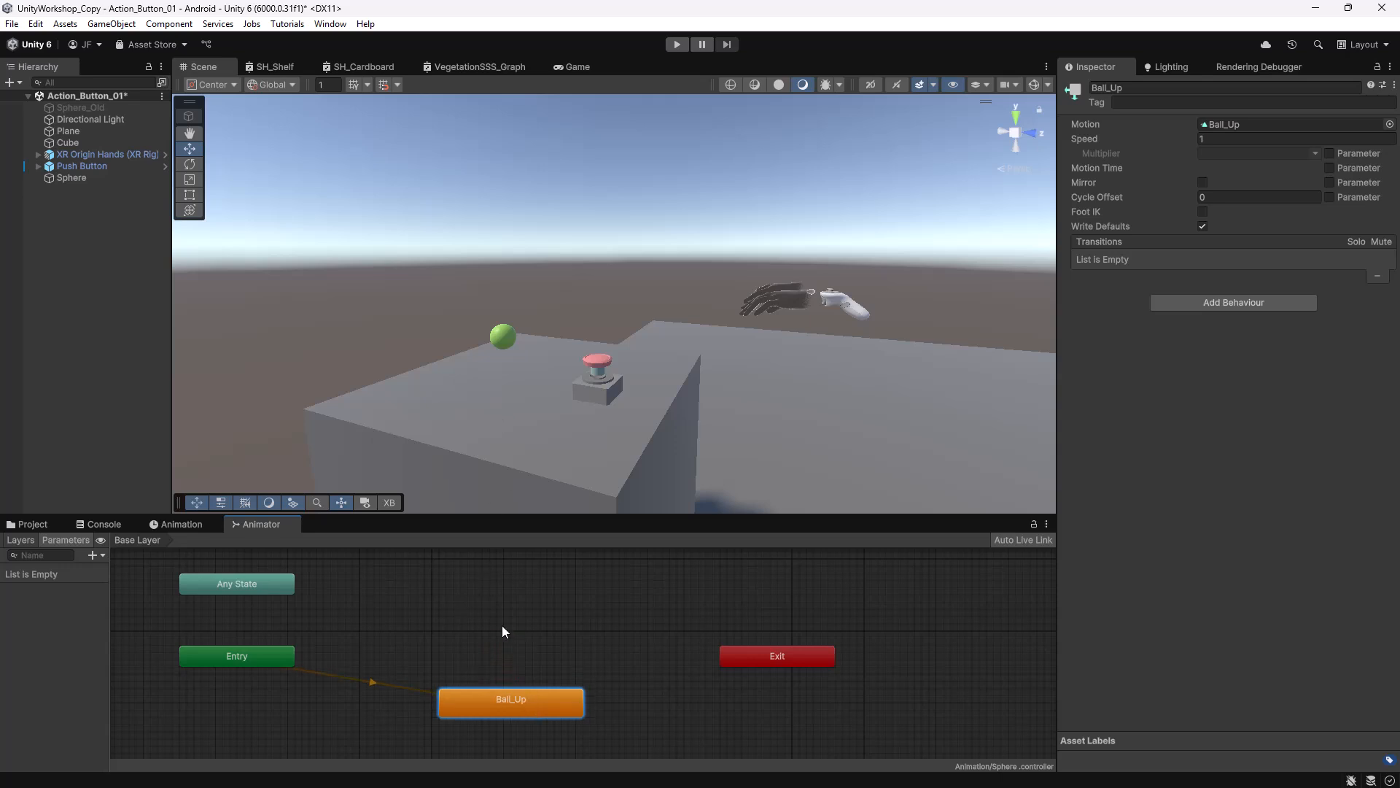
Create an empty Animator state named Nothing.
{"action": "right_click", "coordinate": [509, 607]}
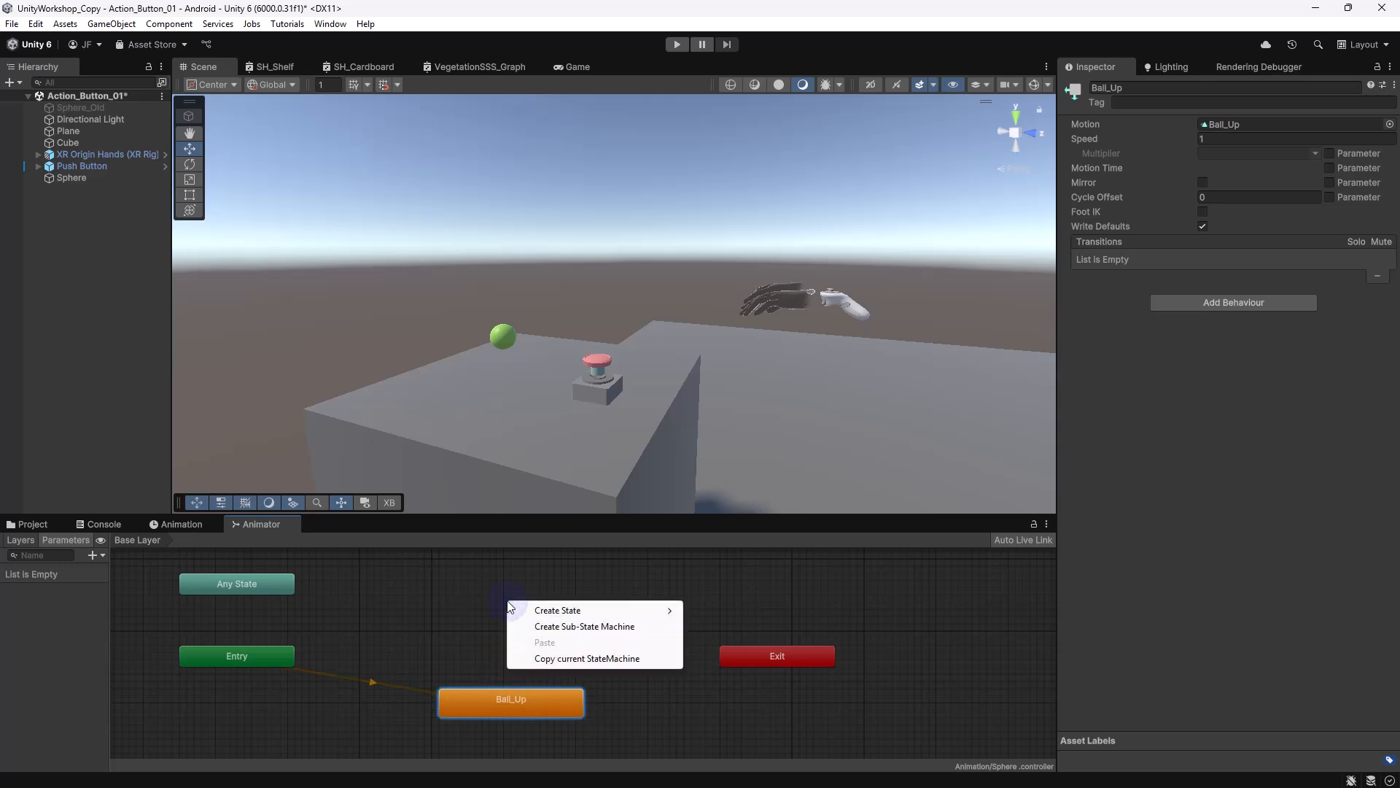
{"action": "mouse_move", "coordinate": [578, 610]}
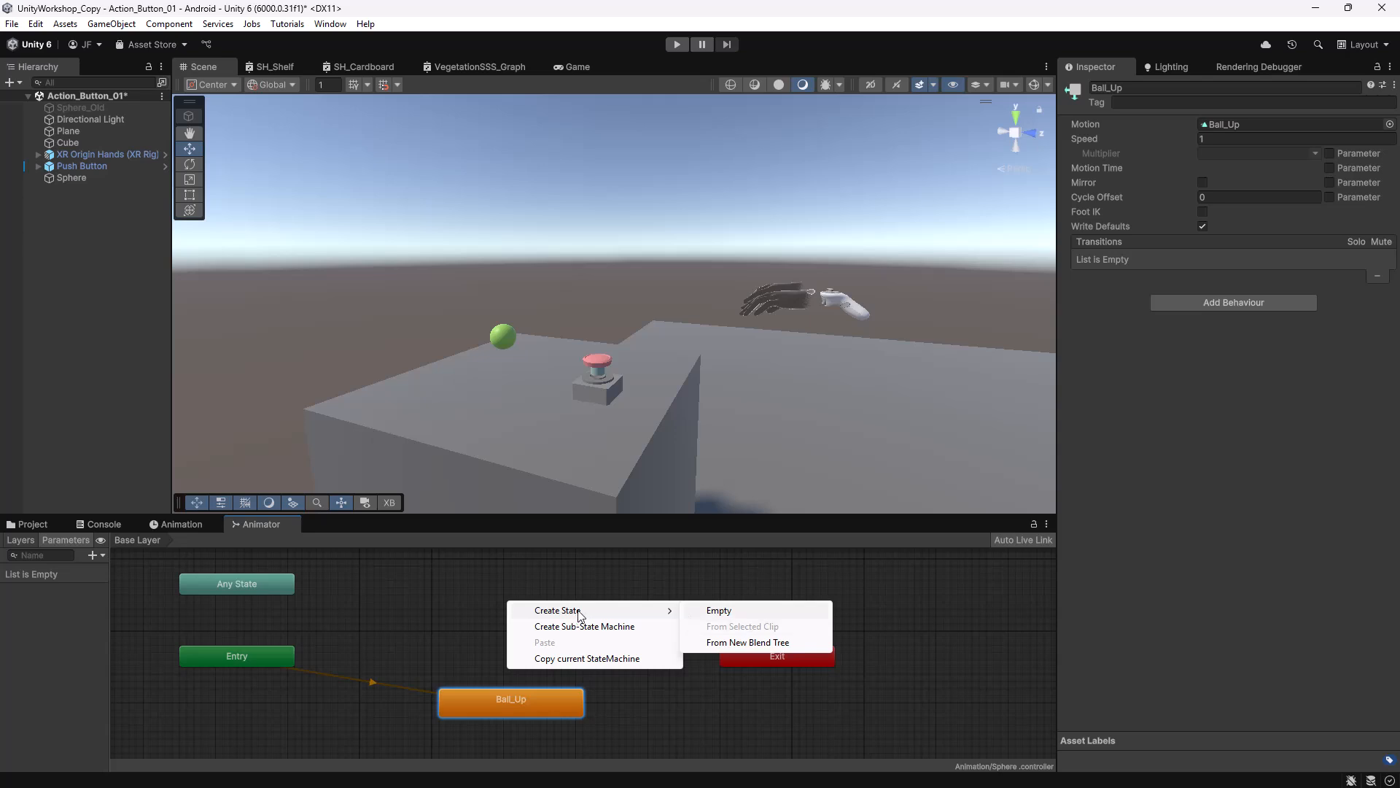
{"action": "left_click", "coordinate": [738, 613]}
{"action": "left_click", "coordinate": [601, 608]}
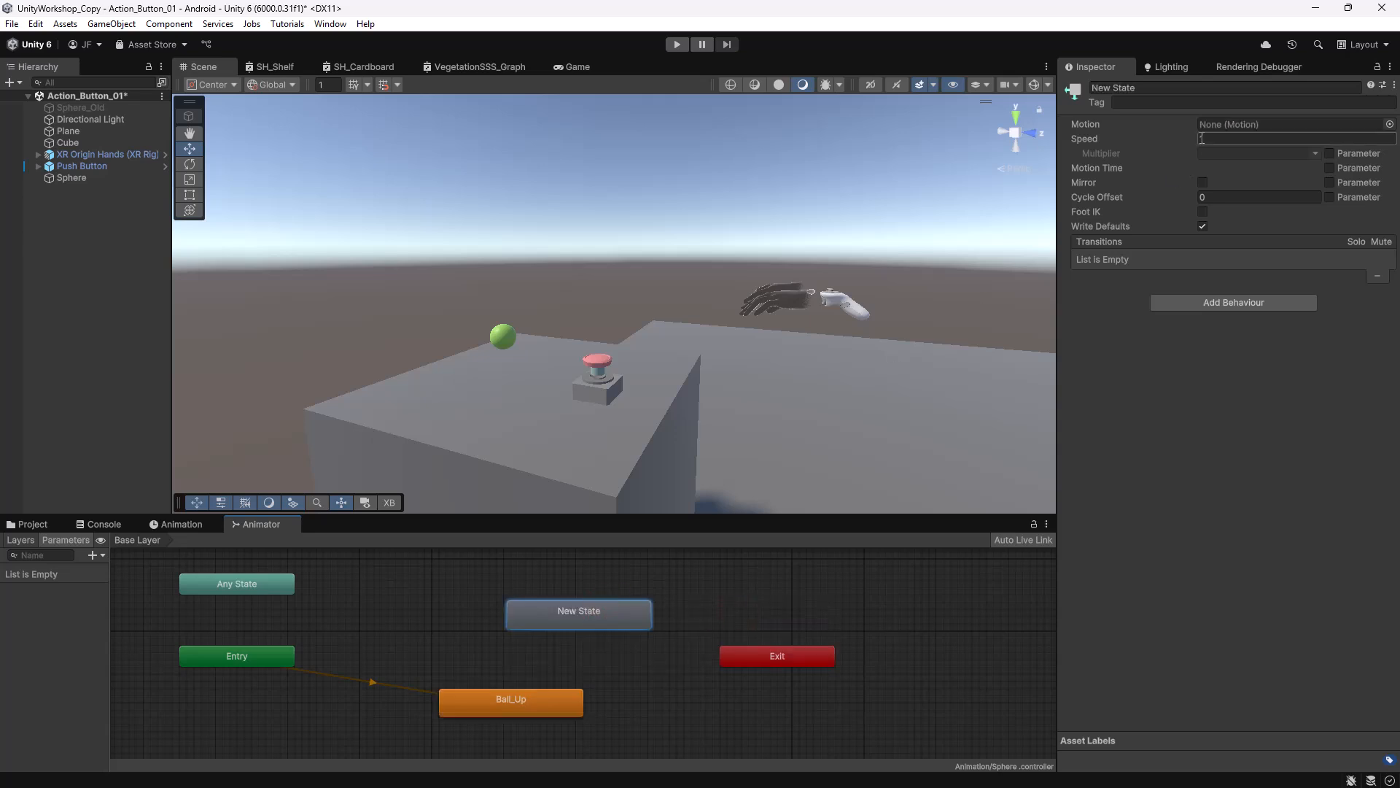
{"action": "left_click", "coordinate": [1155, 86]}
{"action": "type", "text": "Nothing"}
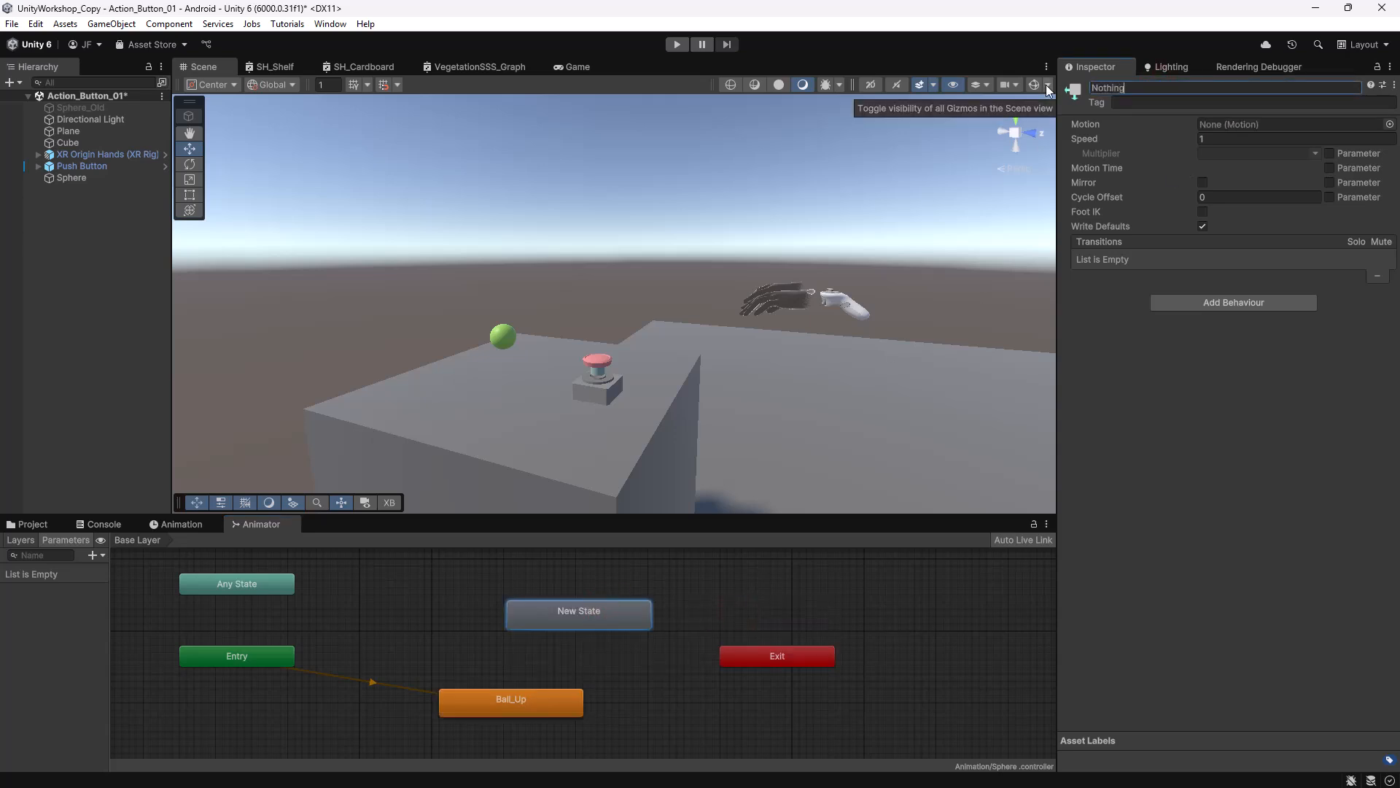
{"action": "key", "text": "Return"}
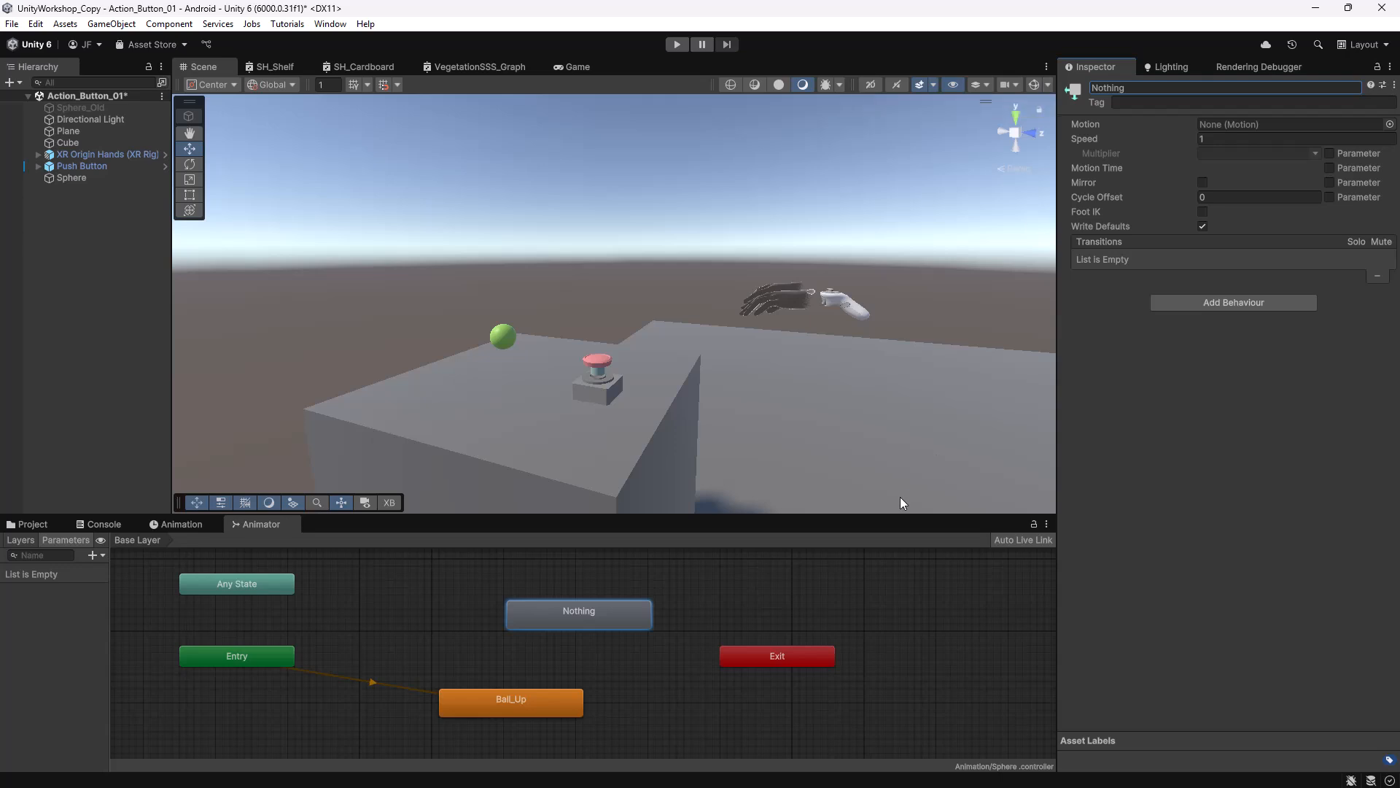
Set Nothing as the layer default state and reposition it in the graph.
{"action": "left_click_drag", "start_coordinate": [552, 614], "coordinate": [485, 623]}
{"action": "right_click", "coordinate": [484, 623]}
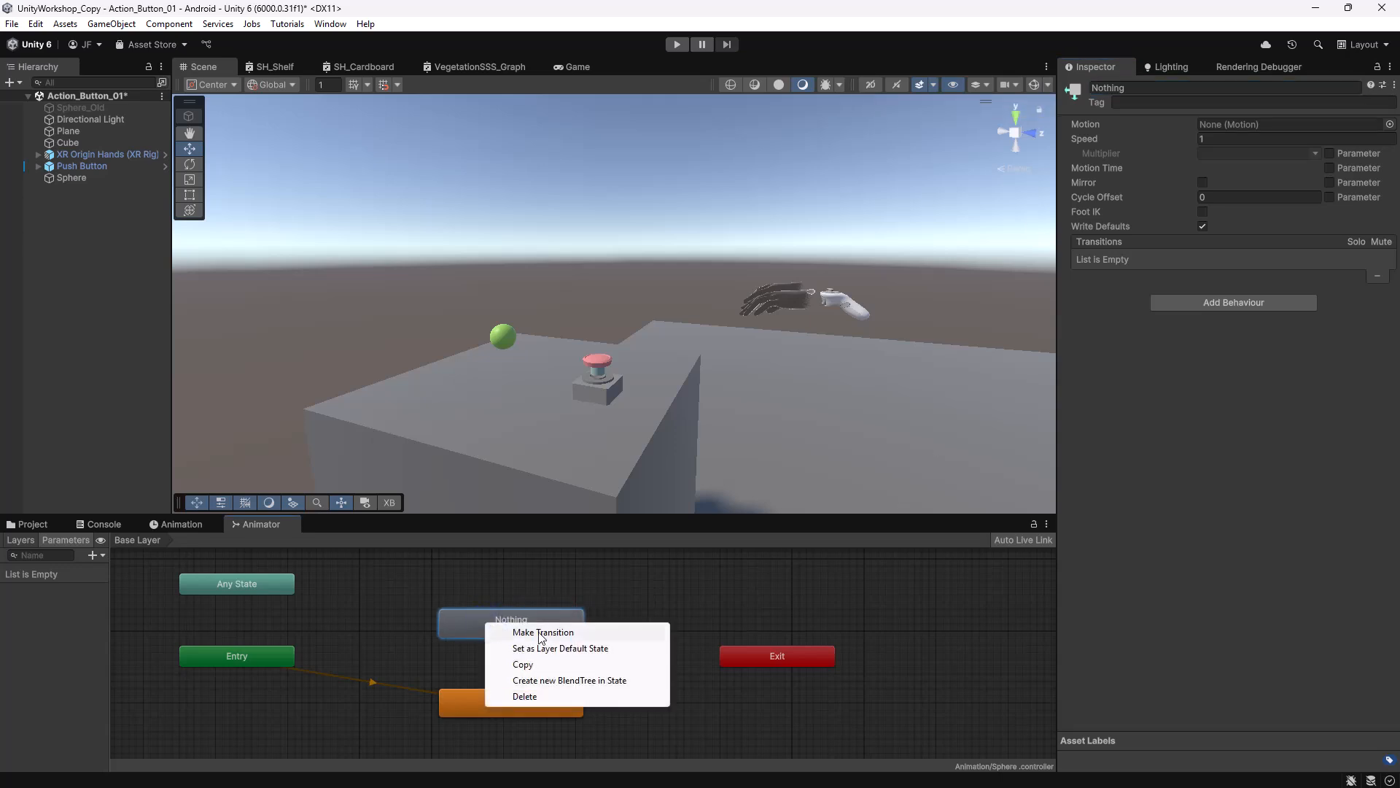
{"action": "left_click", "coordinate": [581, 652]}
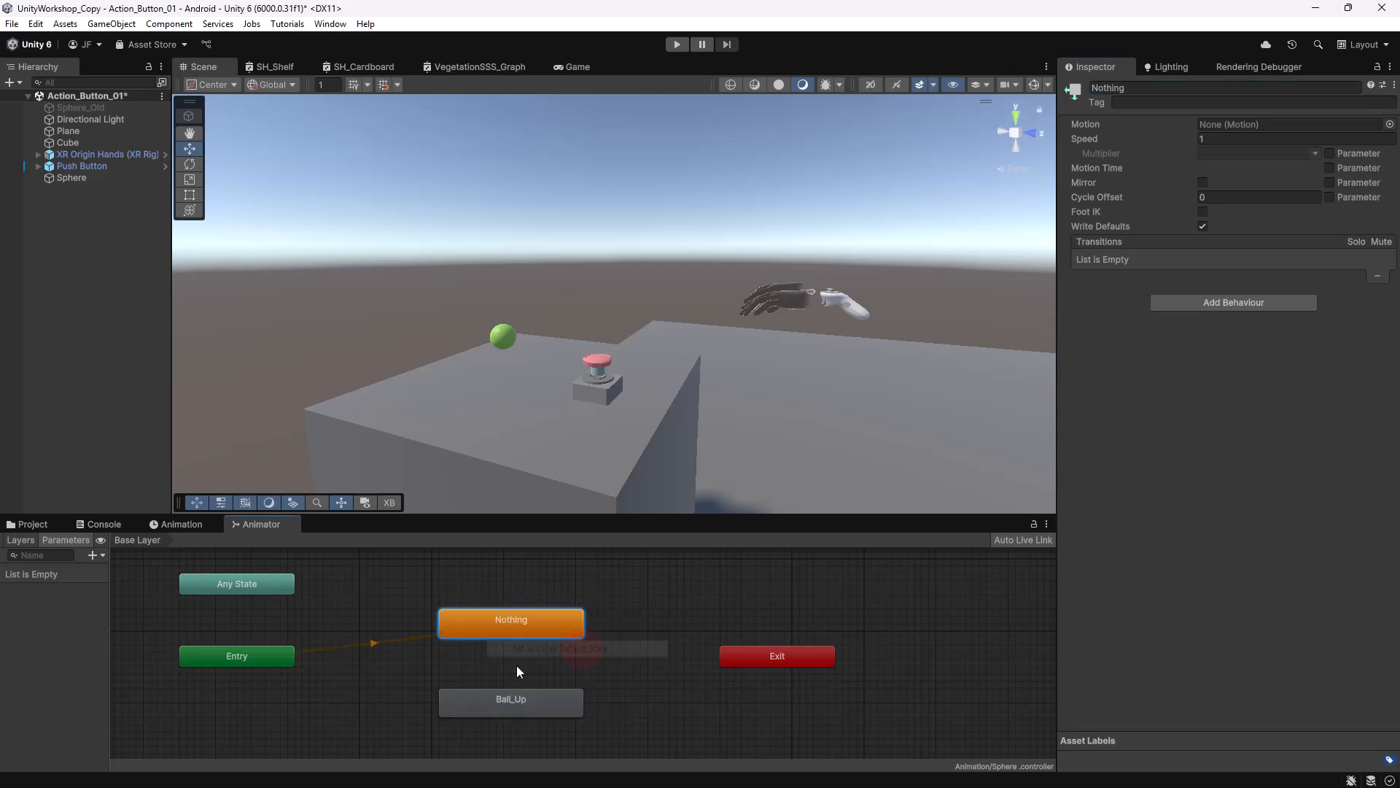
{"action": "left_click", "coordinate": [500, 712]}
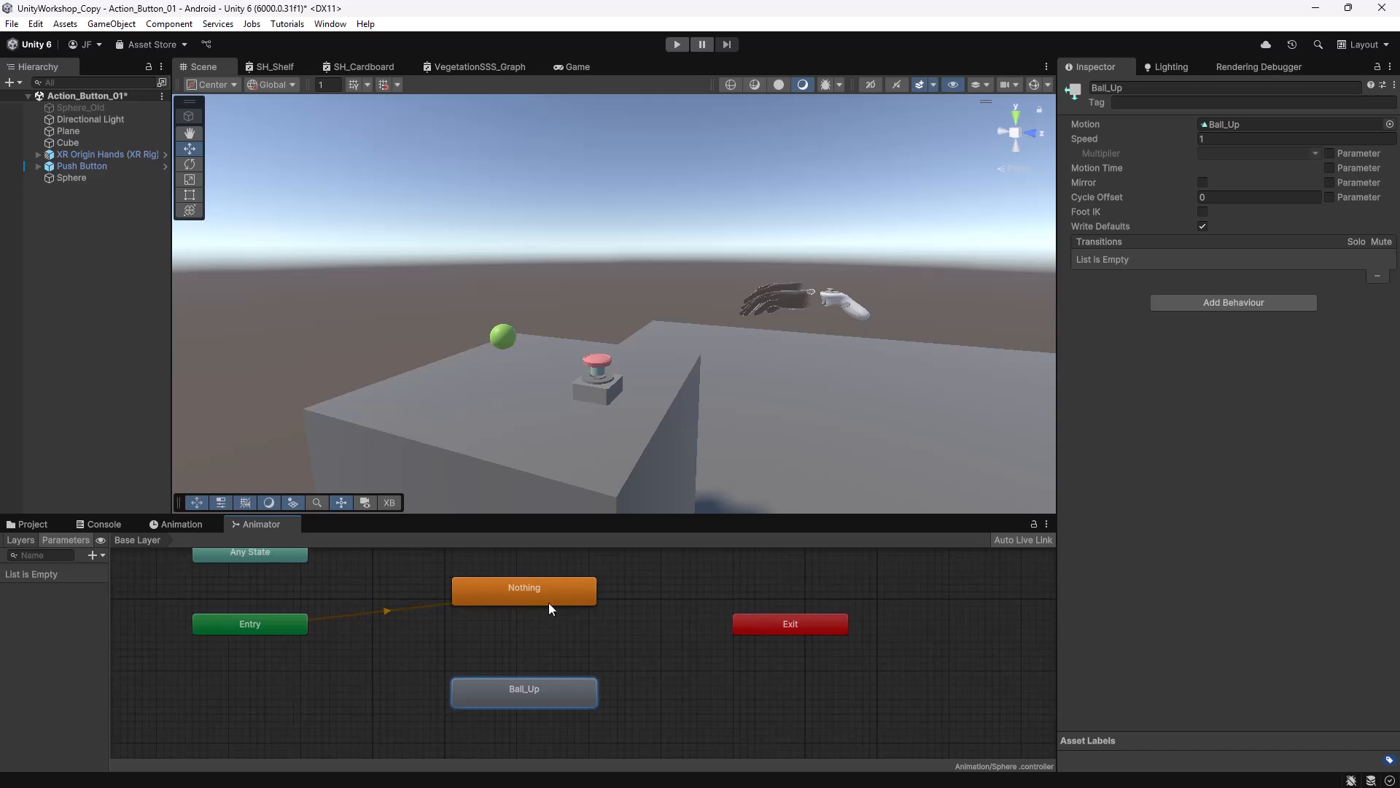
{"action": "left_click", "coordinate": [540, 599]}
{"action": "left_click_drag", "start_coordinate": [541, 615], "coordinate": [545, 632]}
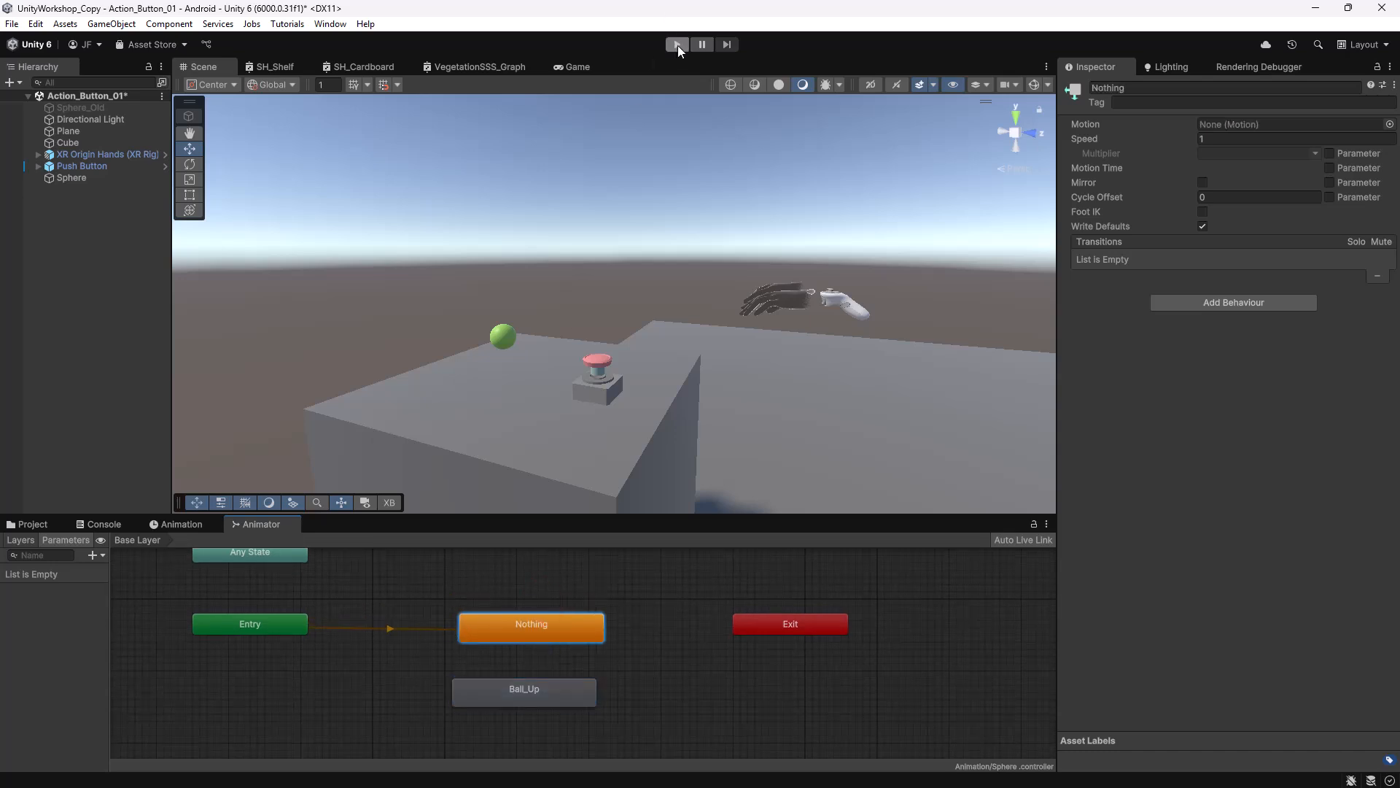
{"action": "left_click_drag", "start_coordinate": [536, 632], "coordinate": [531, 635]}
Make a transition from Nothing to Ball_Up, nudging Ball_Up slightly lower.
{"action": "right_click", "coordinate": [528, 628]}
{"action": "left_click", "coordinate": [577, 634]}
{"action": "left_click", "coordinate": [509, 698]}
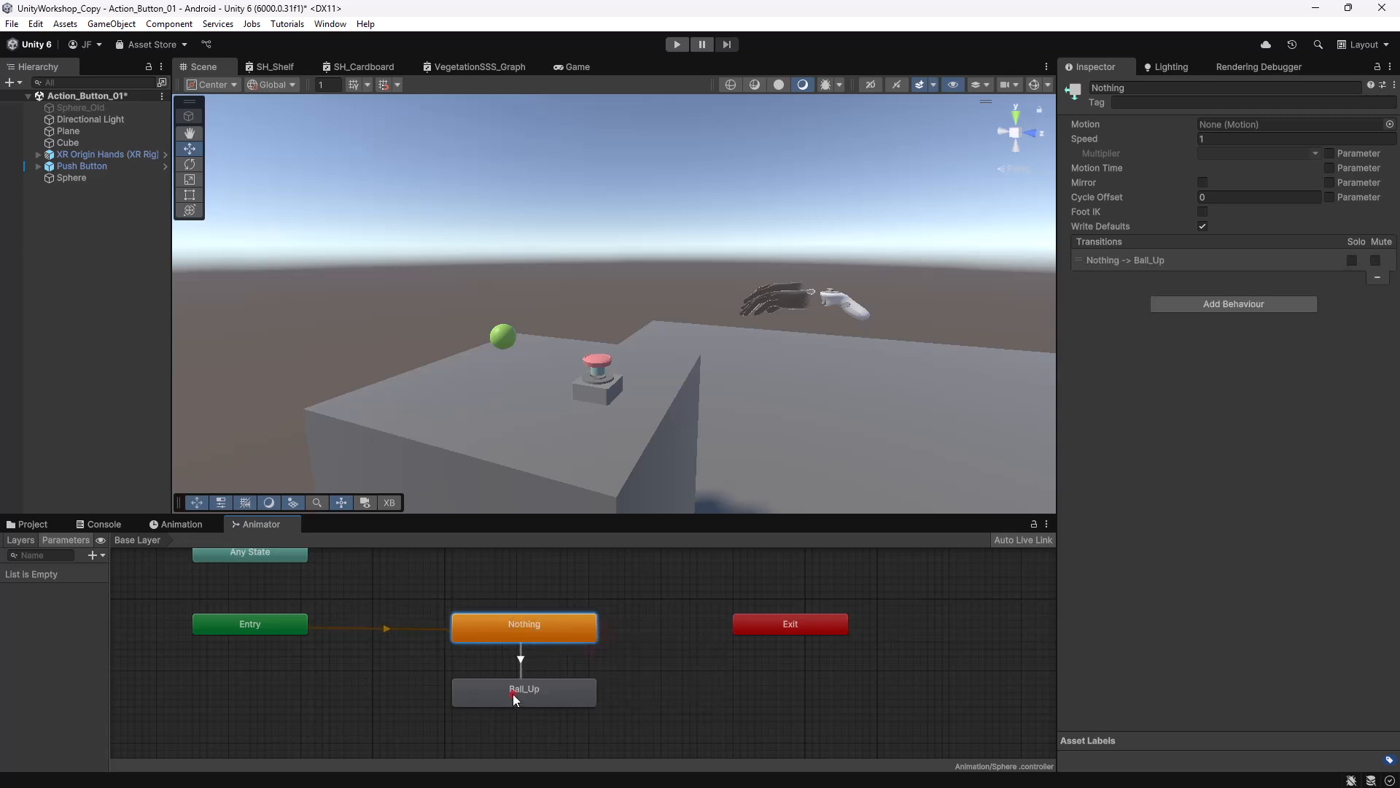
{"action": "left_click_drag", "start_coordinate": [513, 693], "coordinate": [536, 707]}
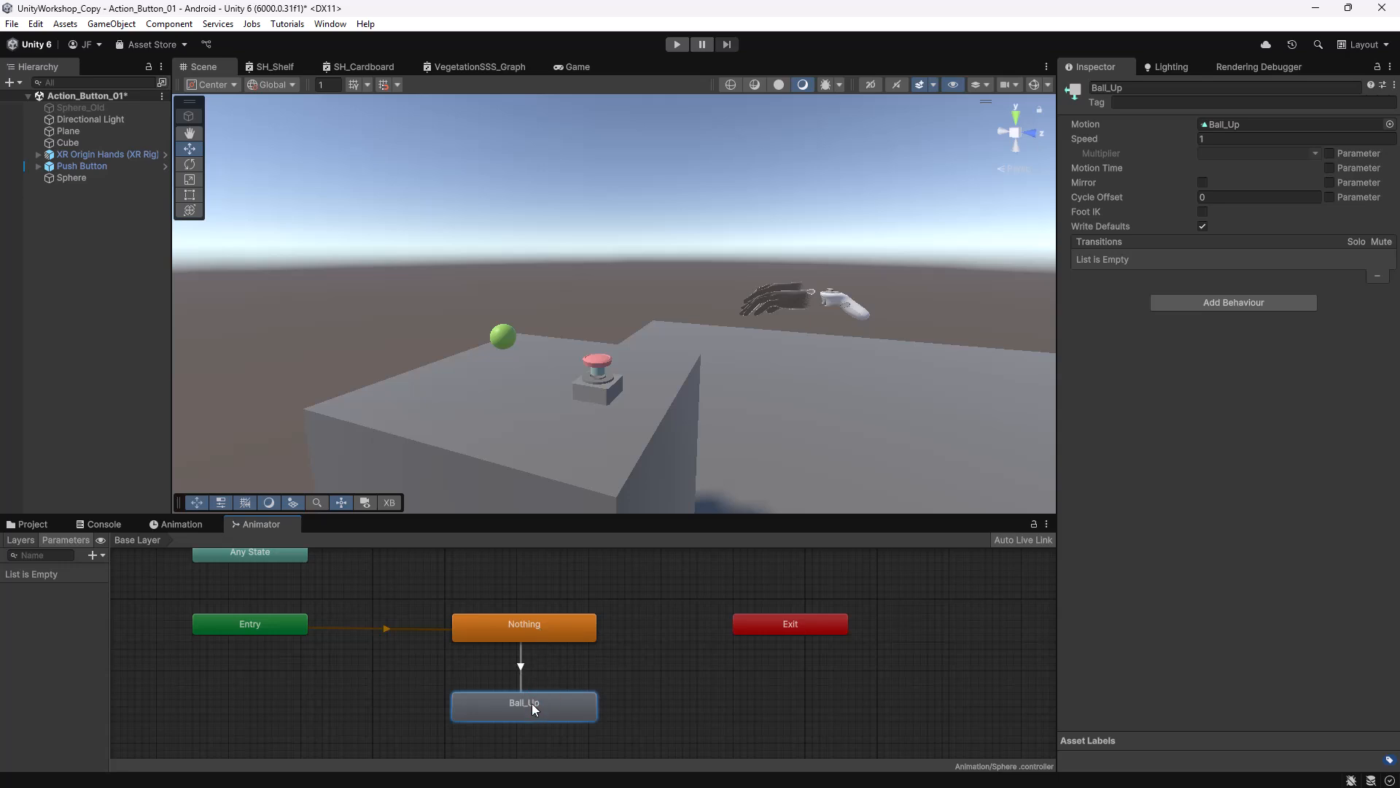
{"action": "left_click_drag", "start_coordinate": [110, 587], "coordinate": [181, 587]}
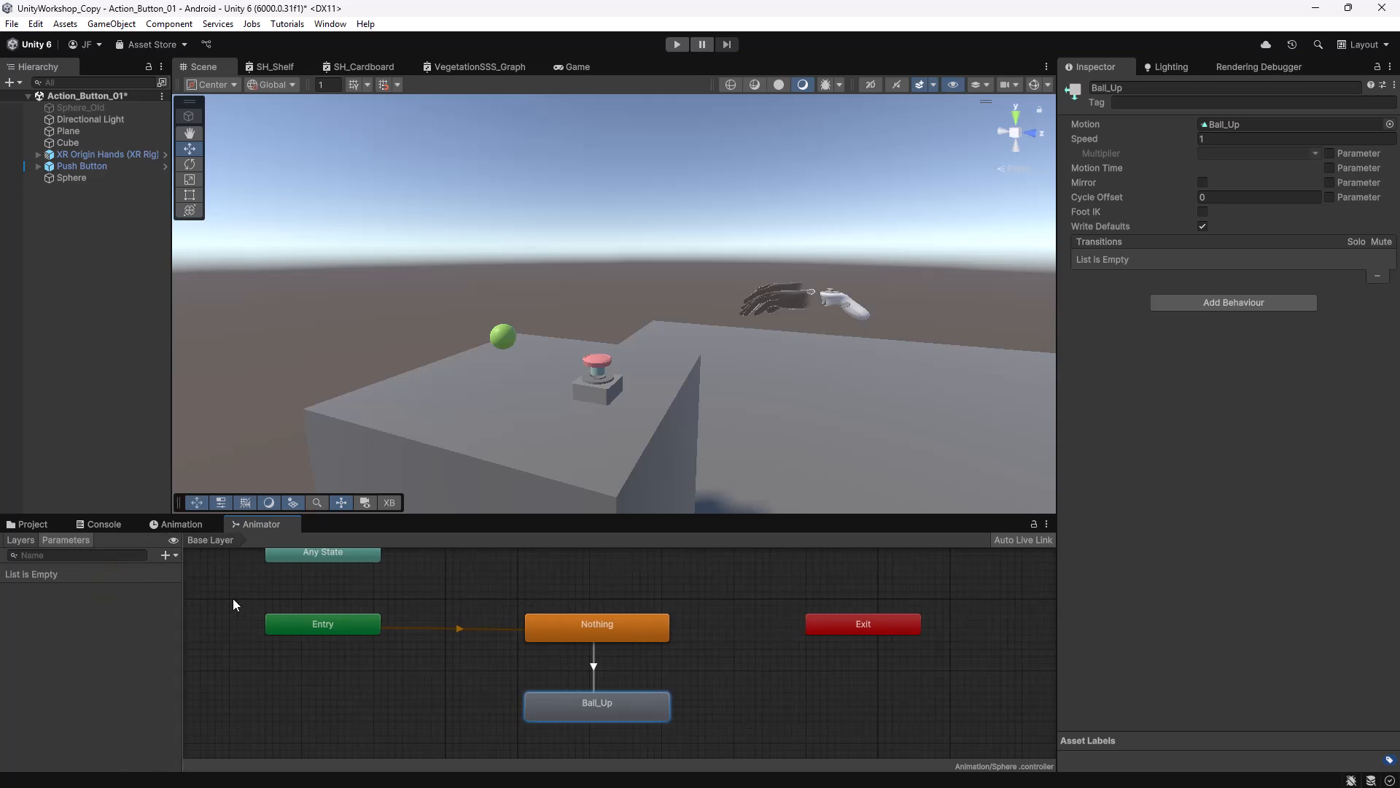
Add a Bool parameter named Up and select the Nothing → Ball_Up transition.
{"action": "left_click", "coordinate": [175, 554]}
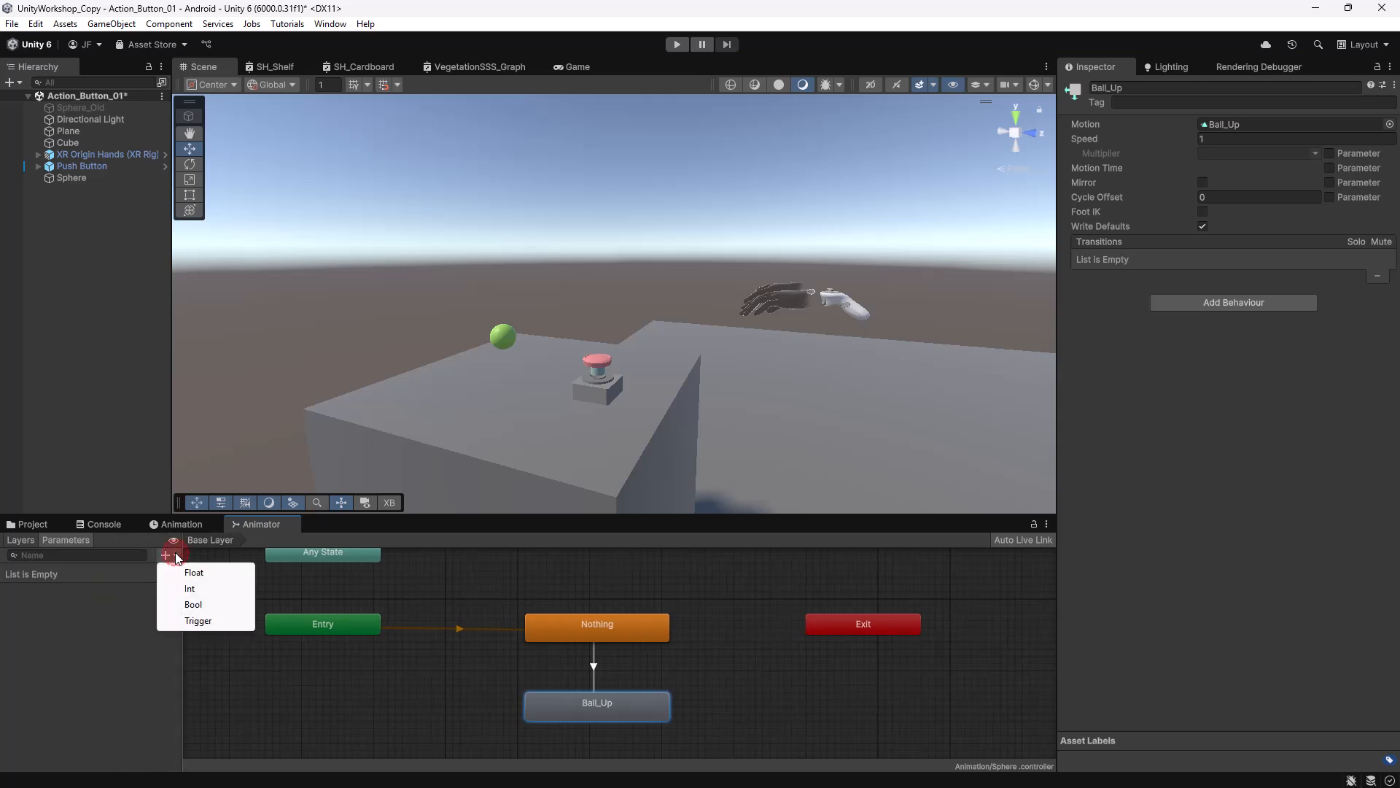
{"action": "left_click", "coordinate": [205, 606]}
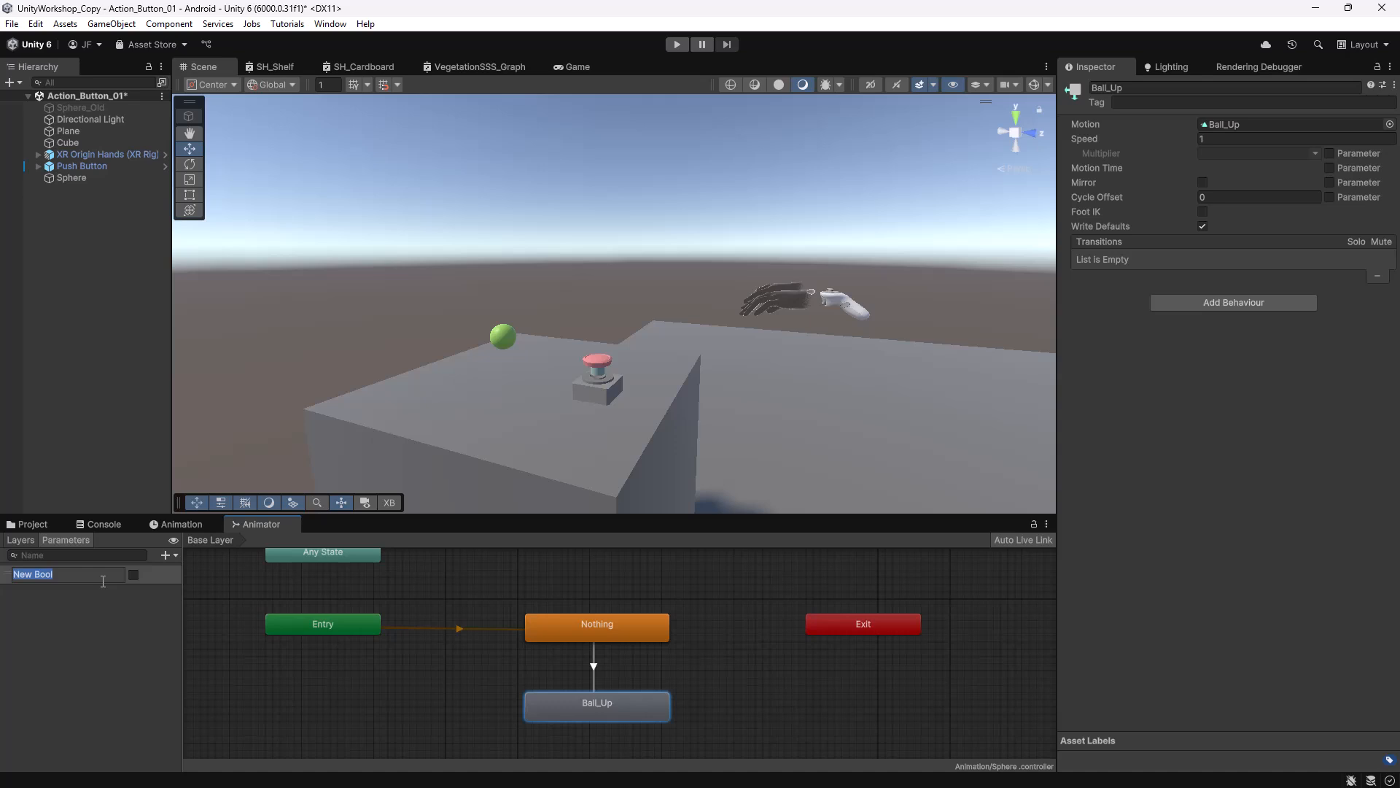
{"action": "type", "text": "Up"}
{"action": "key", "text": "Return"}
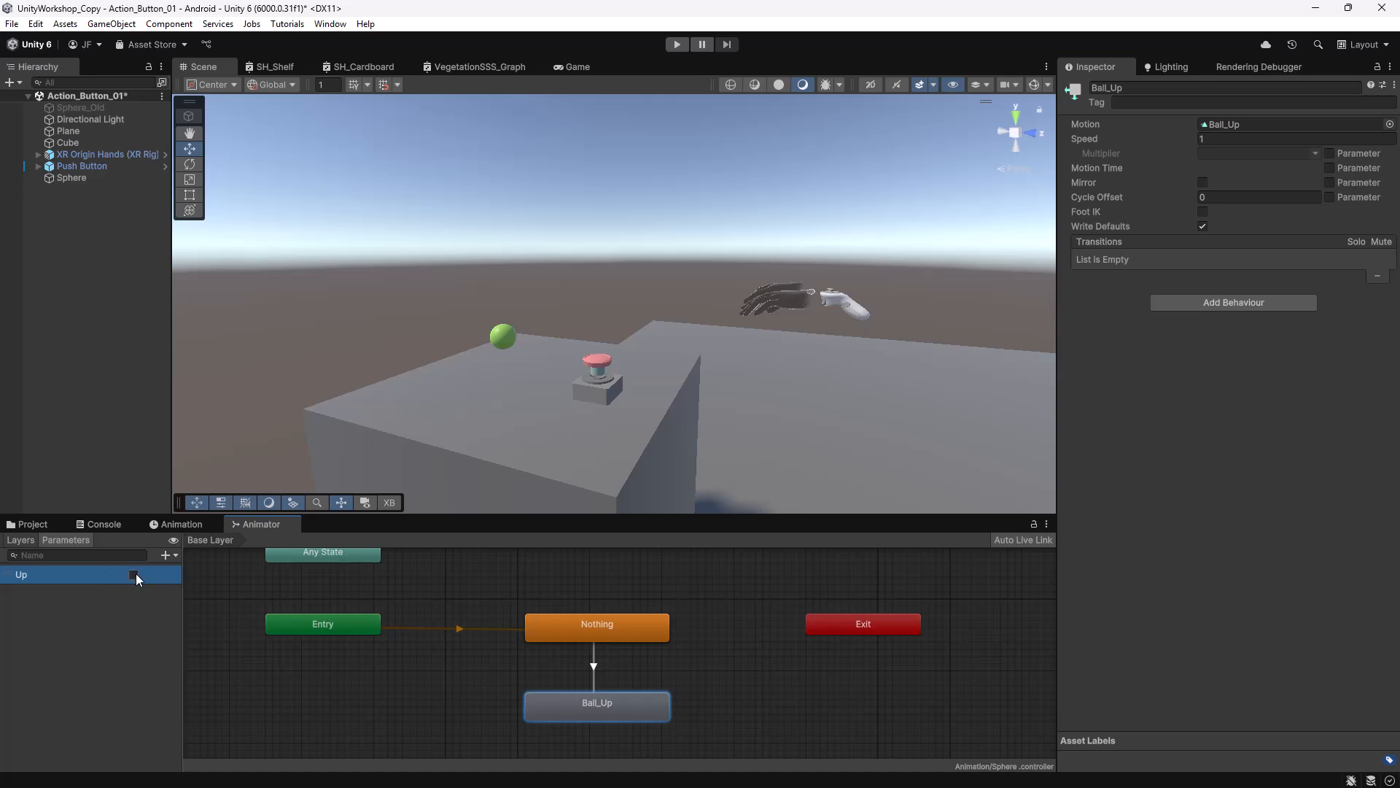
{"action": "left_click", "coordinate": [595, 665]}
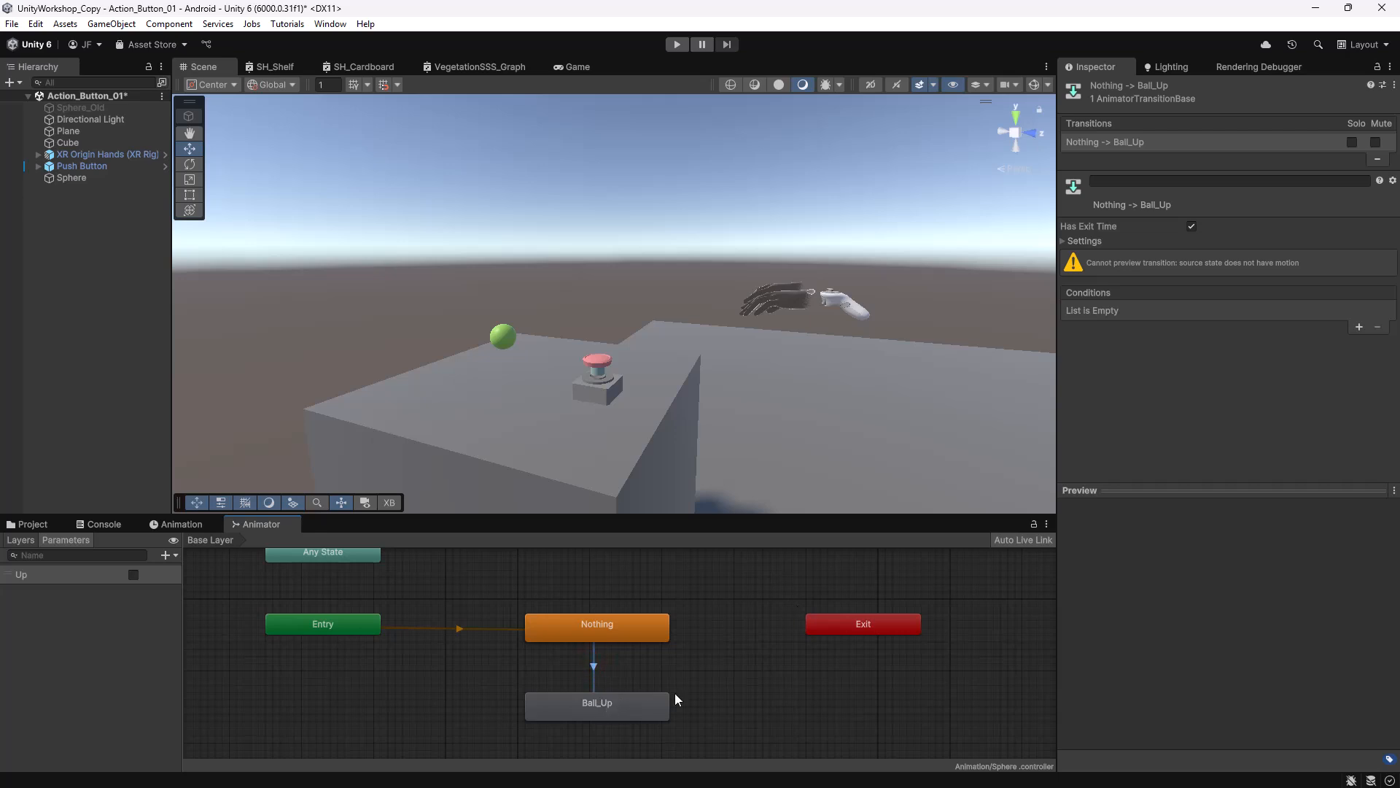
Give the Nothing → Ball_Up transition an Up = true condition, then deselect it.
{"action": "left_click", "coordinate": [1360, 327]}
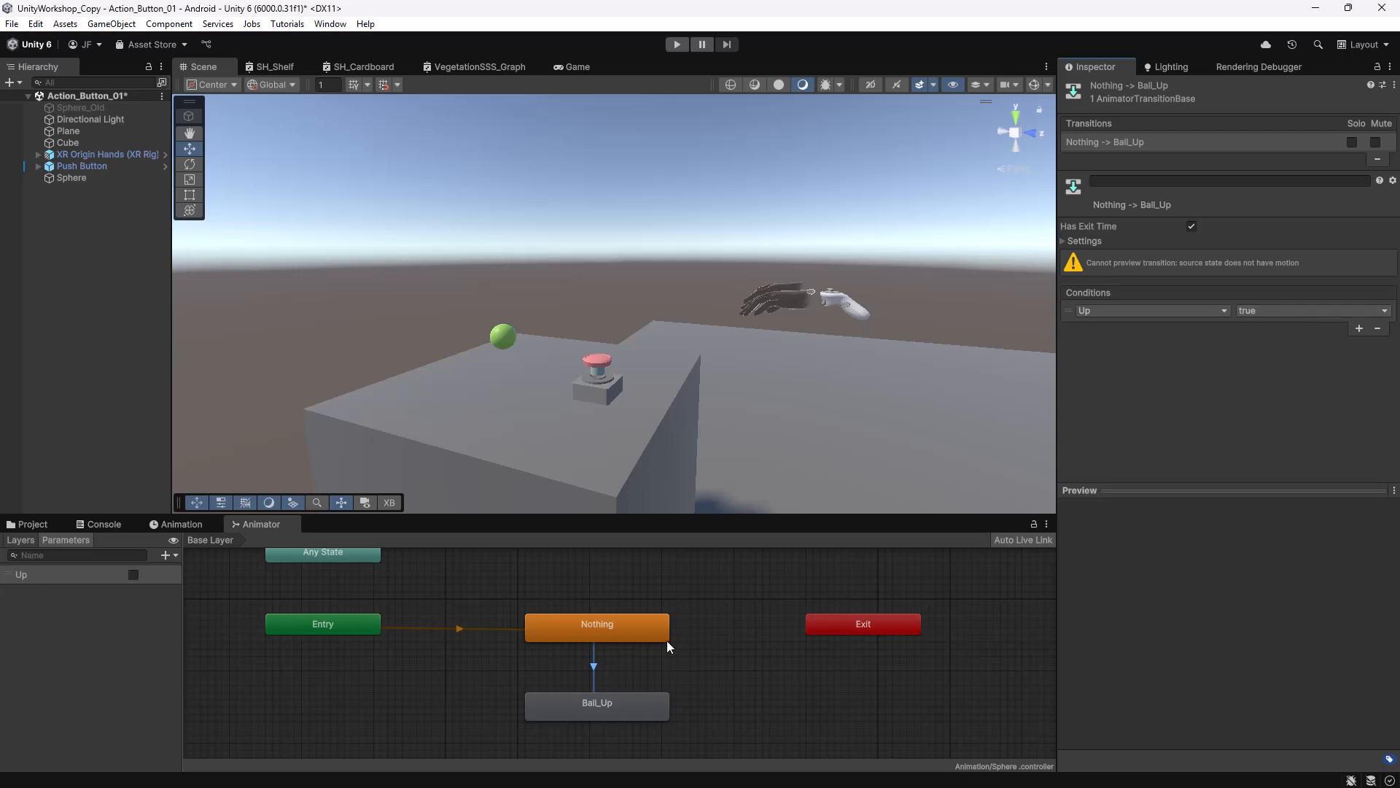
{"action": "left_click", "coordinate": [695, 575]}
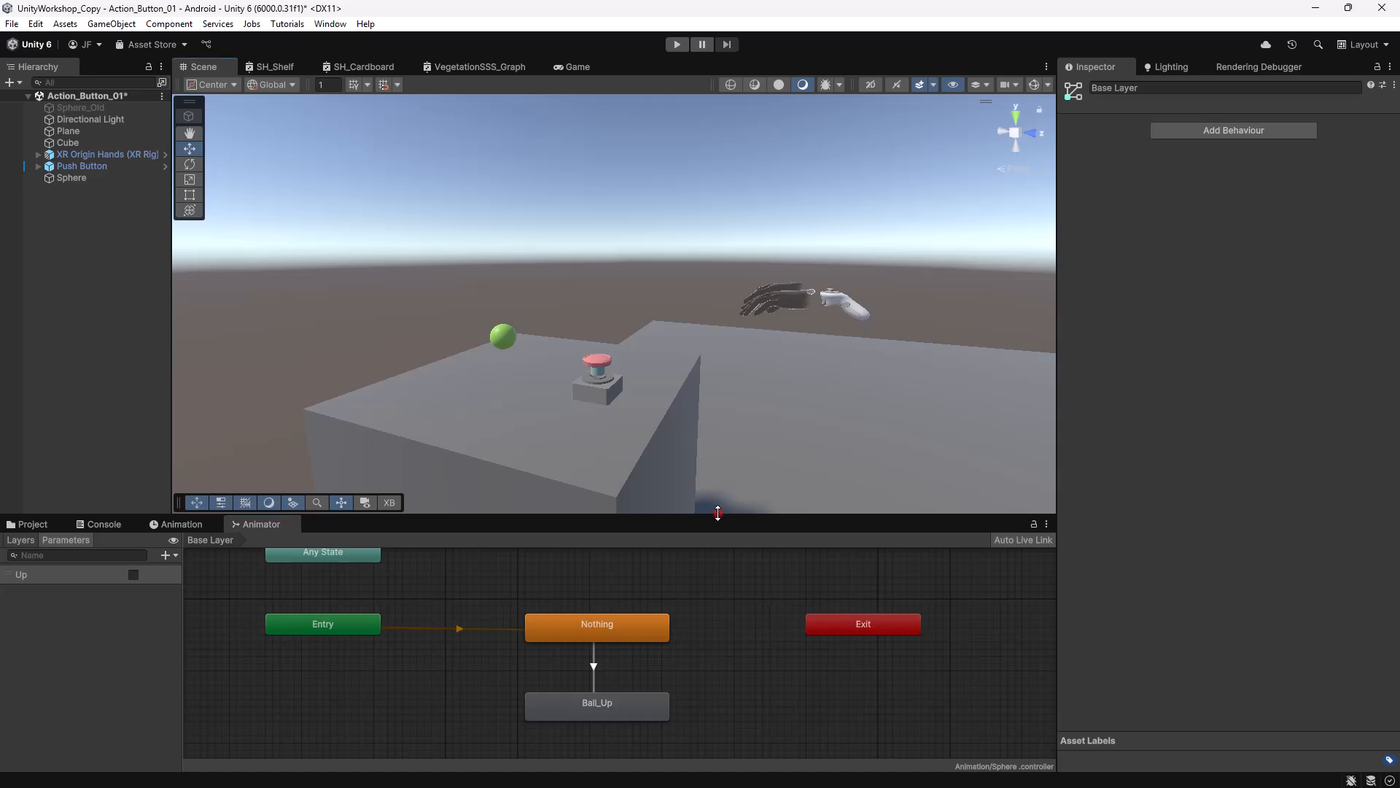
{"action": "left_click_drag", "start_coordinate": [719, 512], "coordinate": [717, 517]}
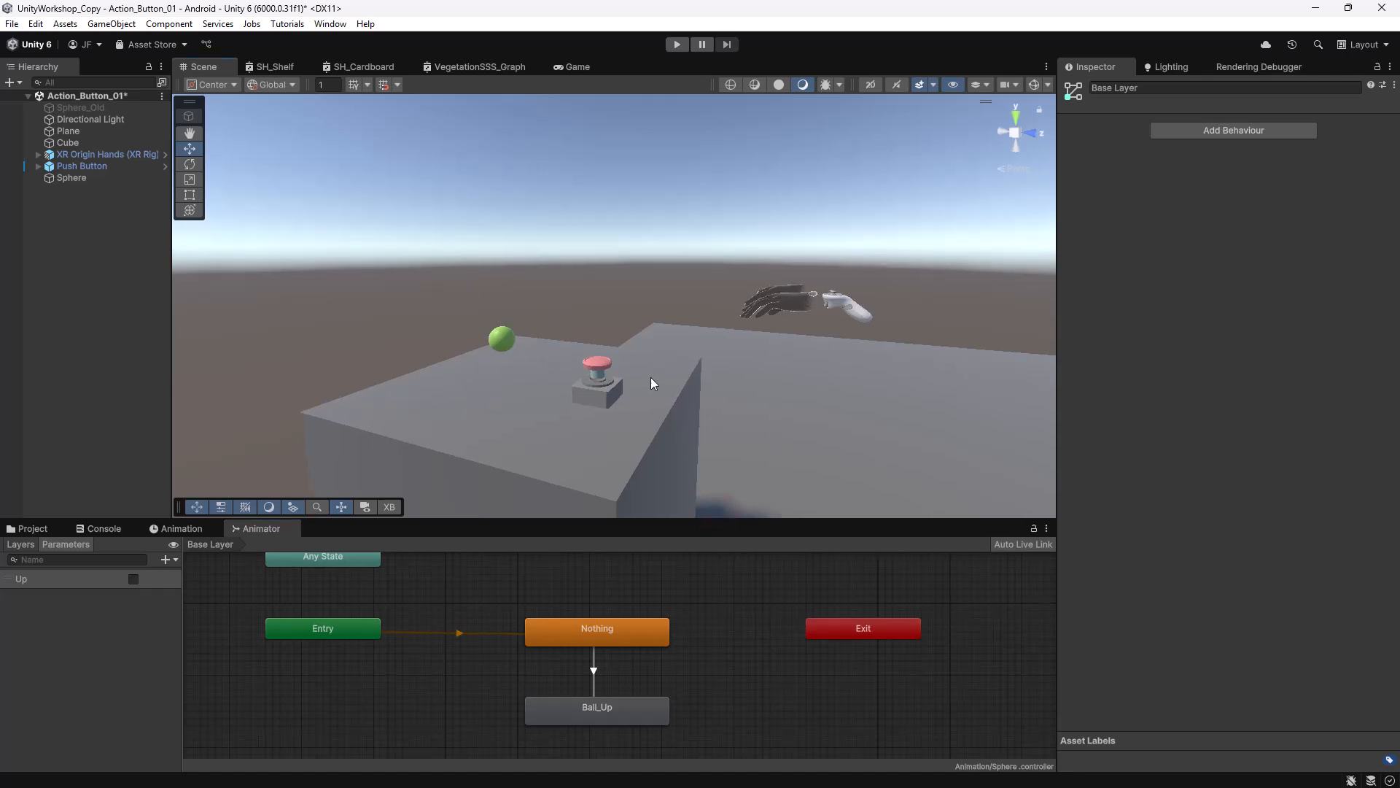
{"action": "mouse_move", "coordinate": [794, 397]}
{"action": "left_mouse_down", "text": "alt"}
{"action": "mouse_move", "coordinate": [740, 367]}
{"action": "mouse_move", "coordinate": [792, 398]}
{"action": "left_mouse_up", "text": "alt"}
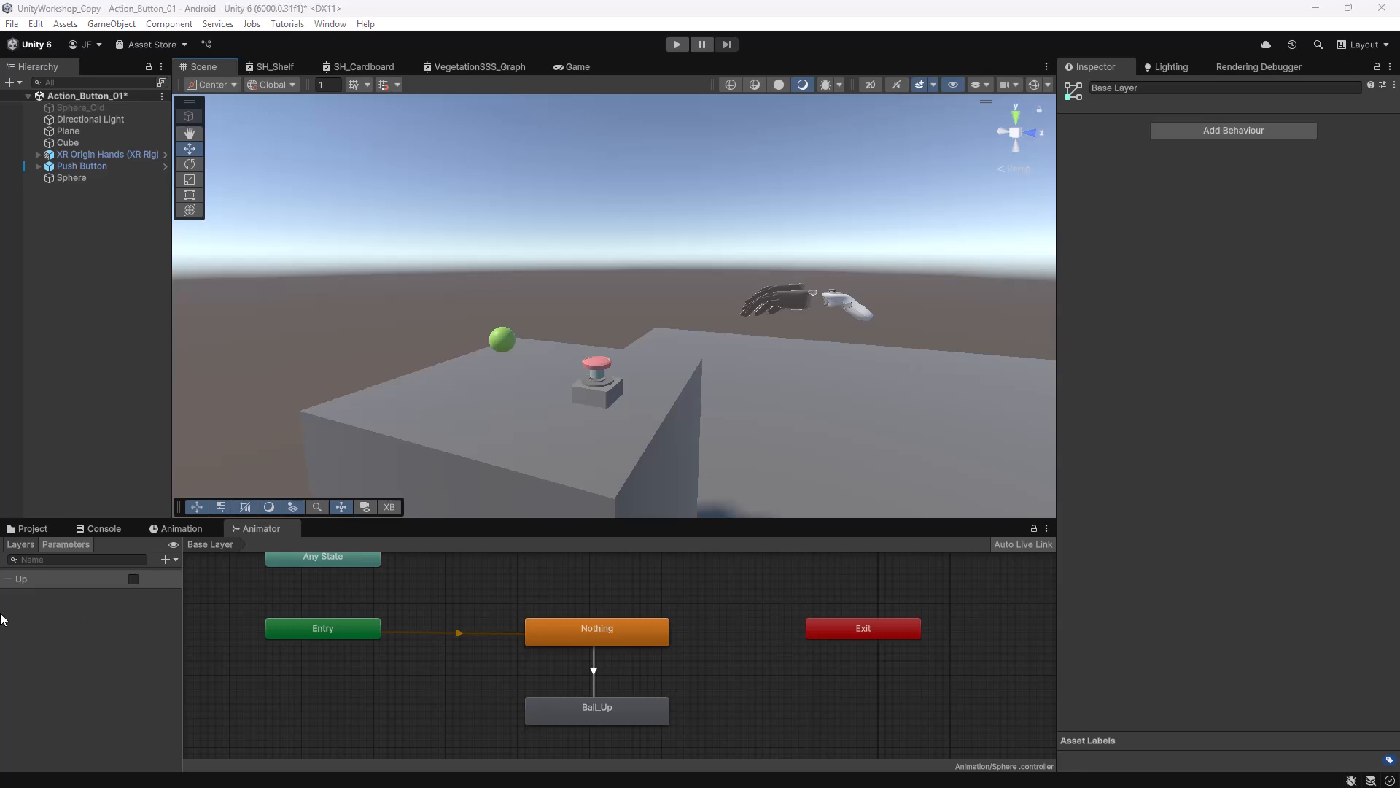
Browse to Assets/Script in list view and select the Button_UpDown script.
{"action": "left_click", "coordinate": [102, 528]}
{"action": "left_click", "coordinate": [35, 529]}
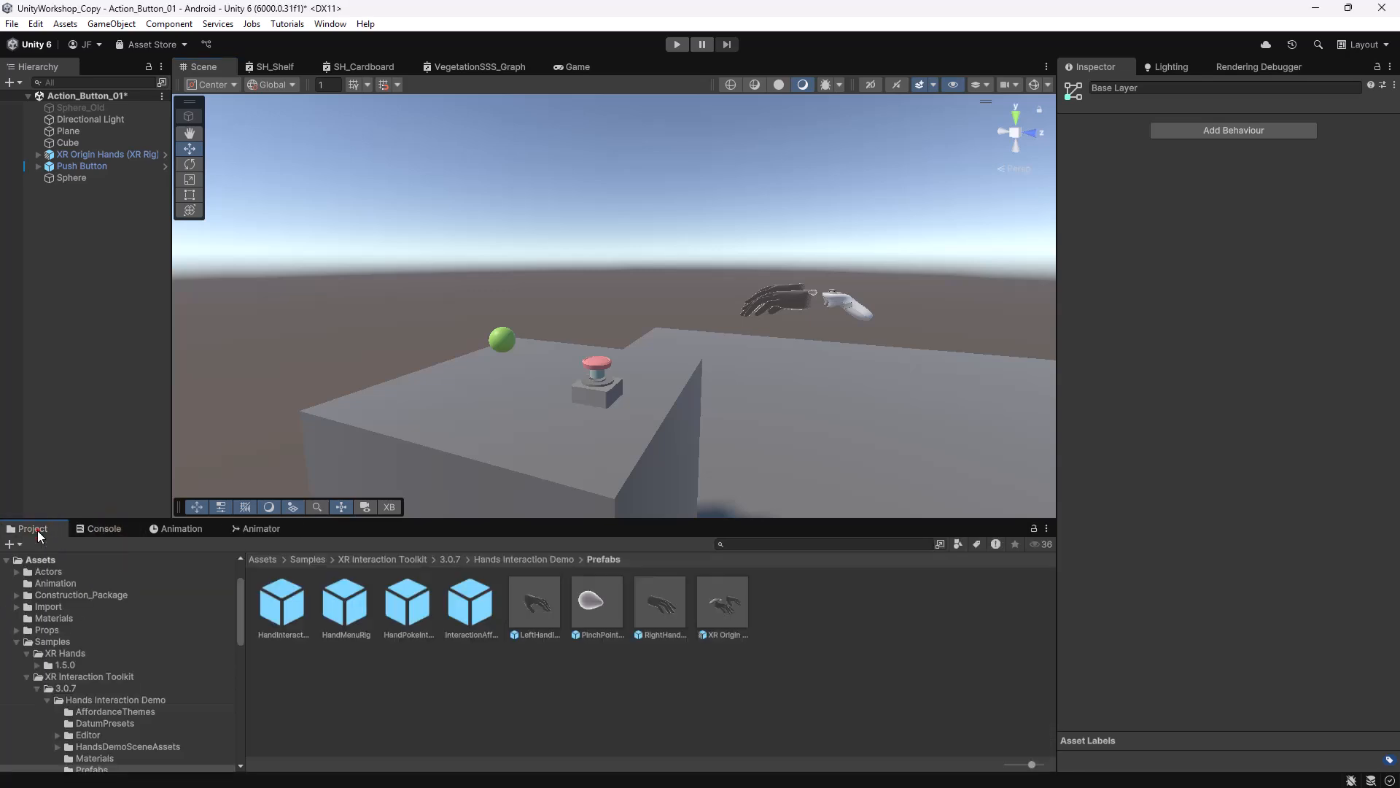
{"action": "left_click_drag", "start_coordinate": [423, 520], "coordinate": [433, 406]}
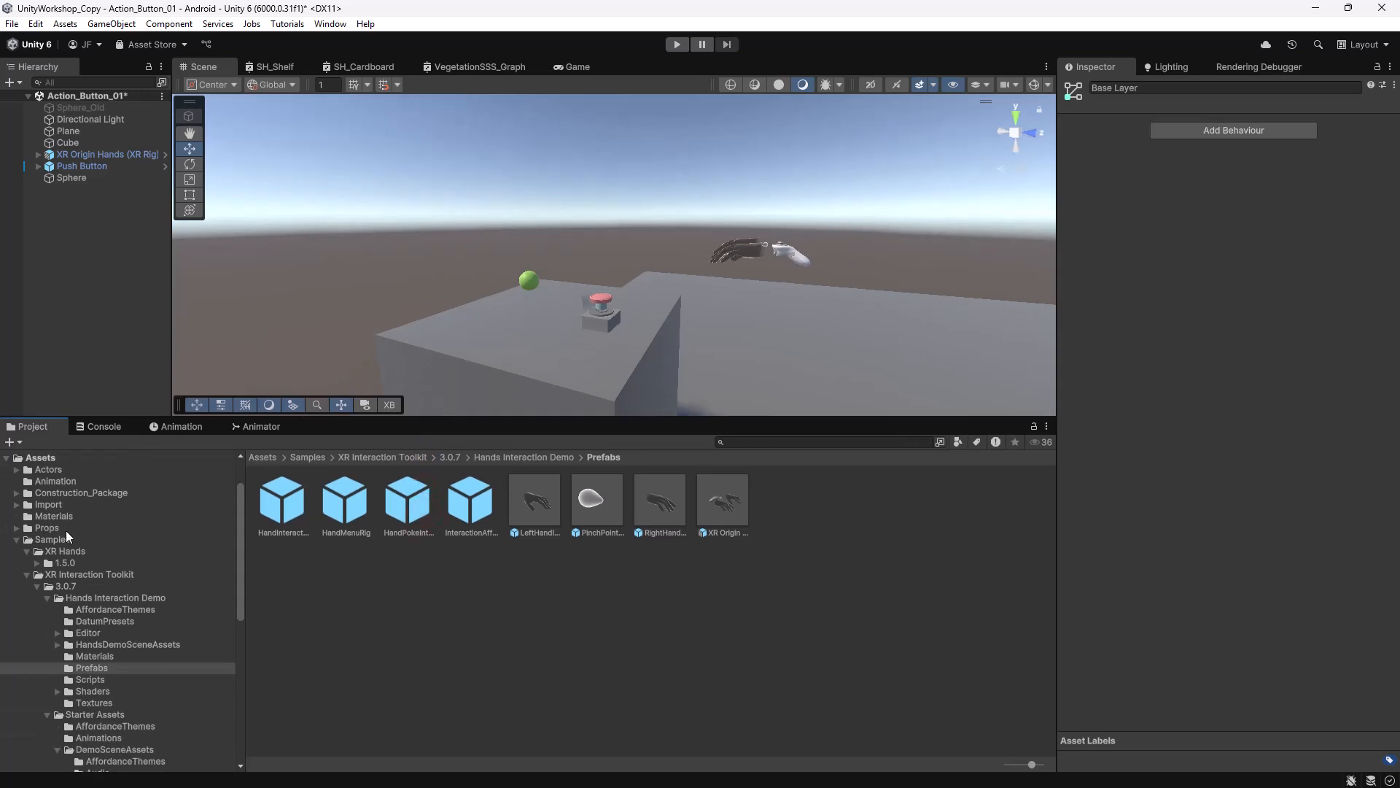
{"action": "left_click", "coordinate": [17, 539]}
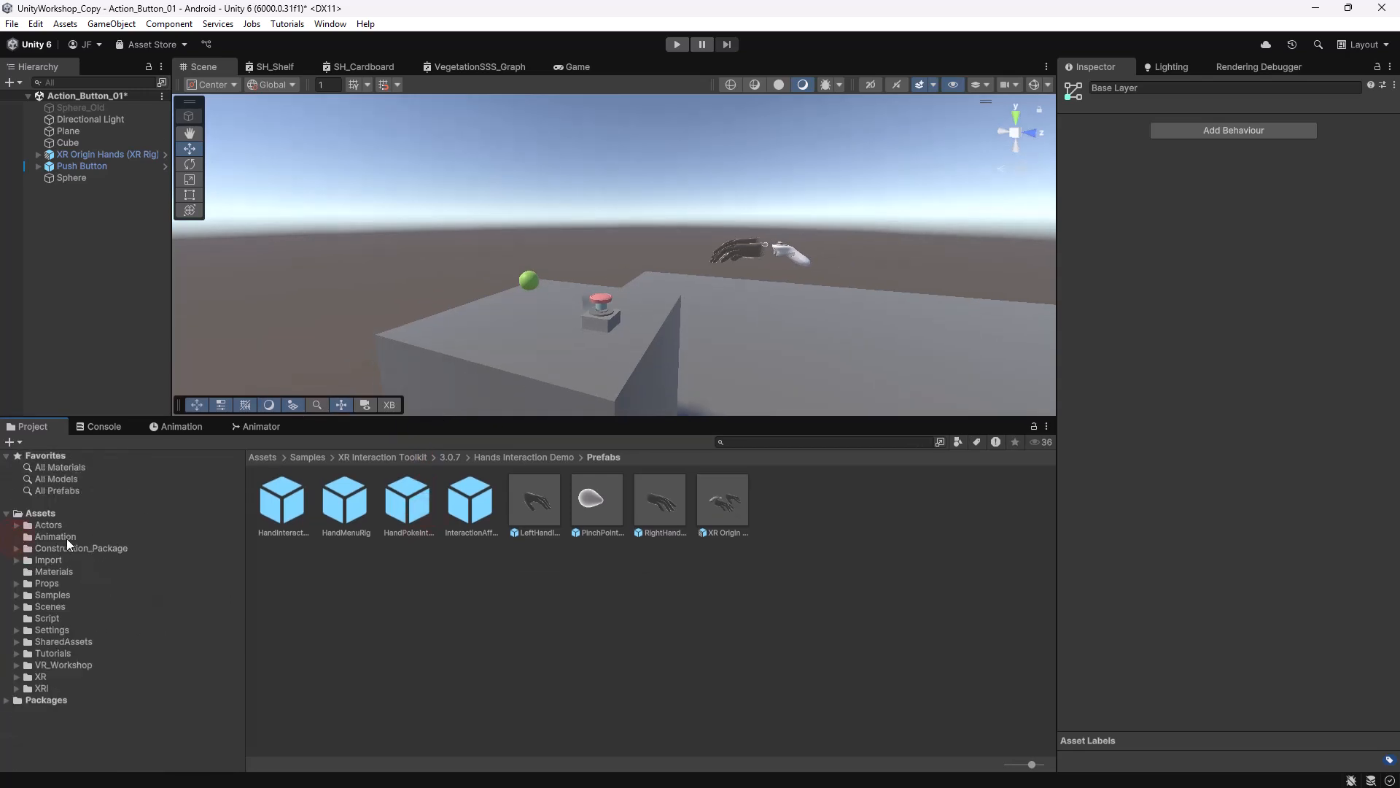
{"action": "left_click", "coordinate": [54, 619]}
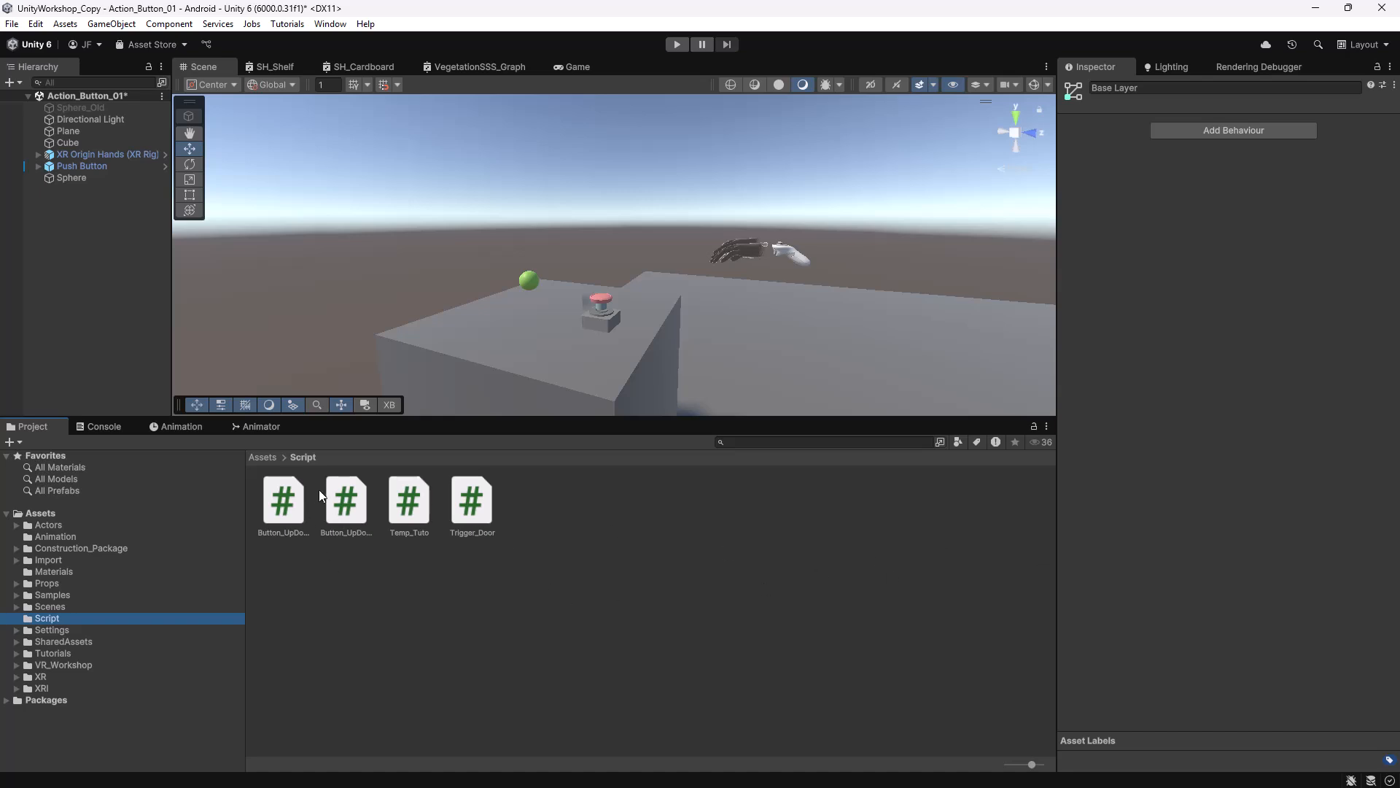
{"action": "left_click_drag", "start_coordinate": [1031, 764], "coordinate": [1008, 764]}
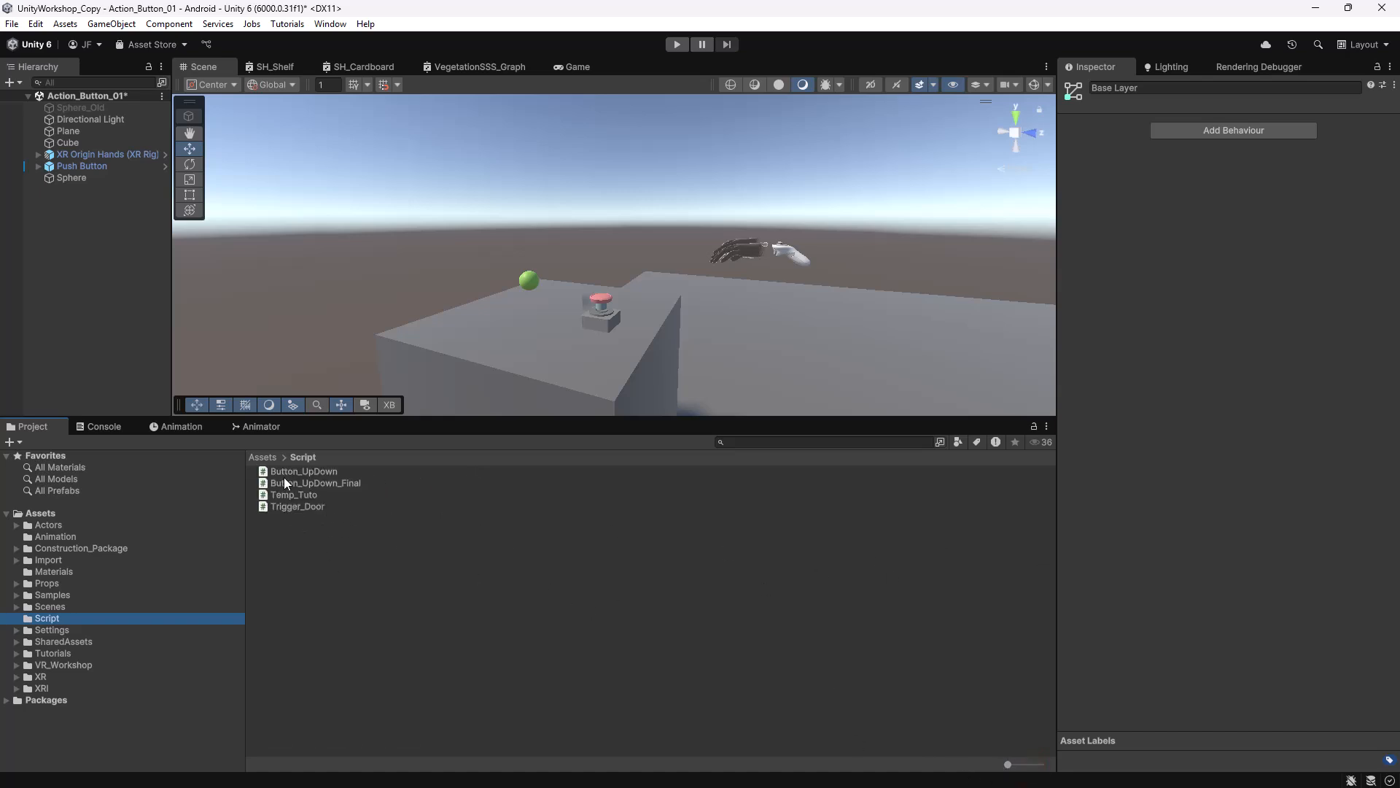
{"action": "left_click", "coordinate": [315, 473]}
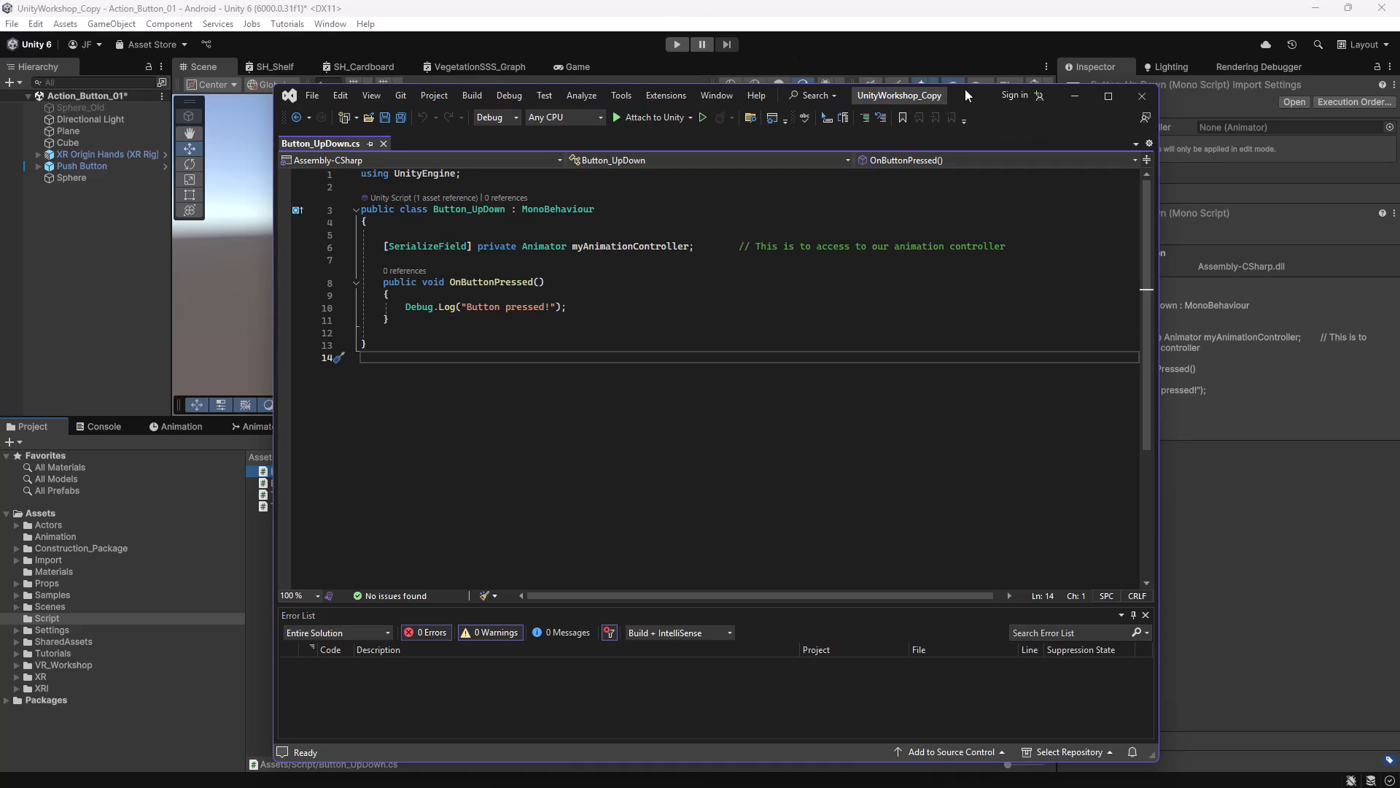
{"action": "left_click_drag", "start_coordinate": [966, 90], "coordinate": [992, 103]}
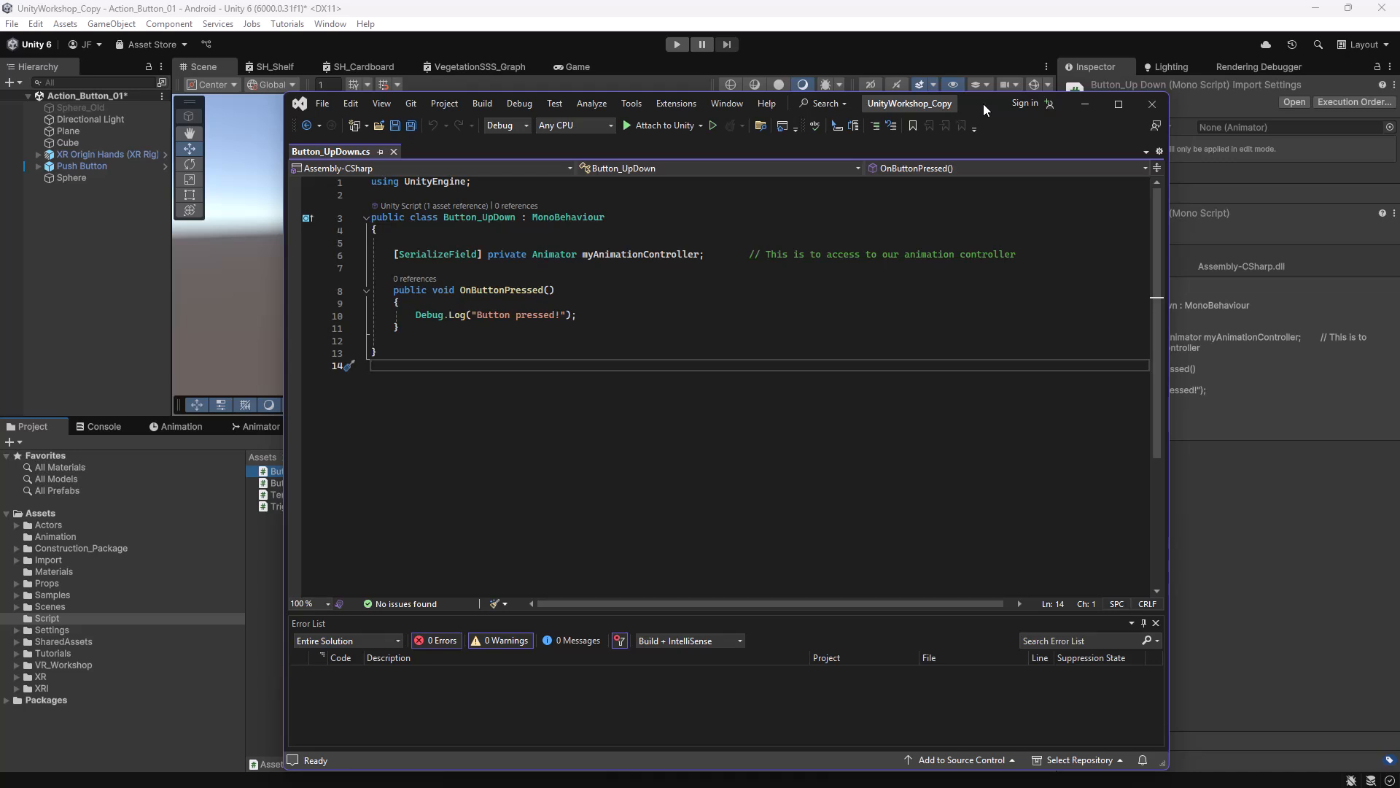
{"action": "left_click_drag", "start_coordinate": [1035, 254], "coordinate": [802, 241]}
{"action": "left_click_drag", "start_coordinate": [525, 242], "coordinate": [388, 257]}
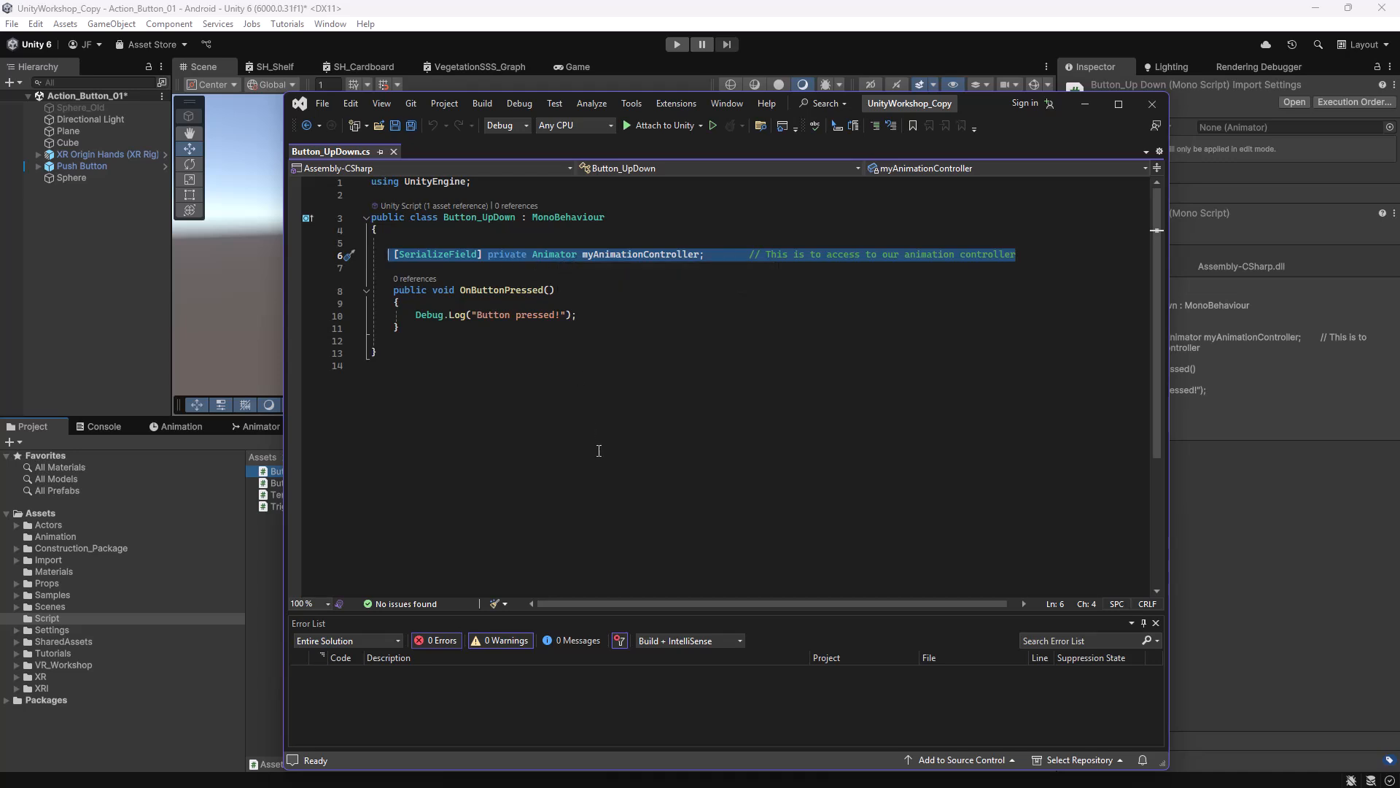
{"action": "left_click", "coordinate": [552, 398]}
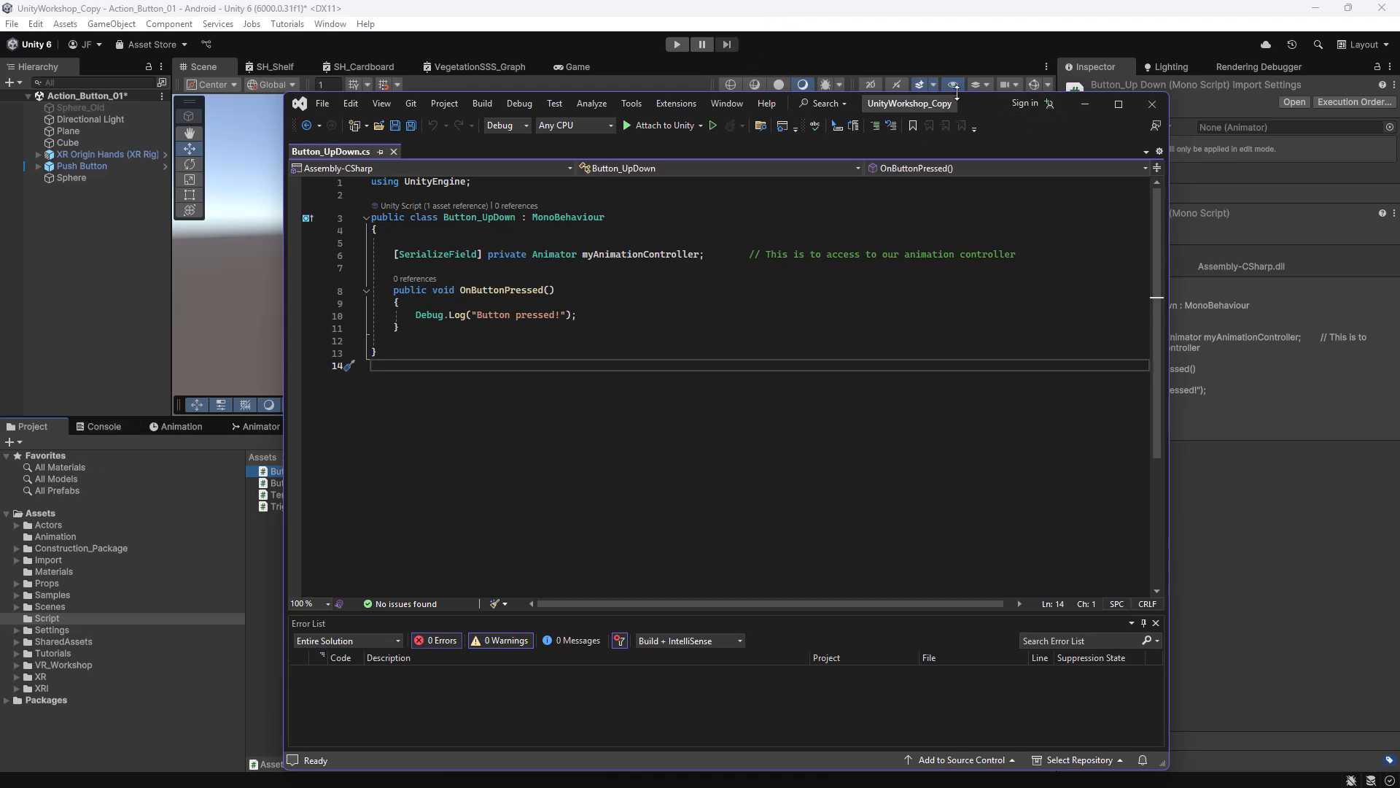
{"action": "left_click_drag", "start_coordinate": [979, 95], "coordinate": [988, 127]}
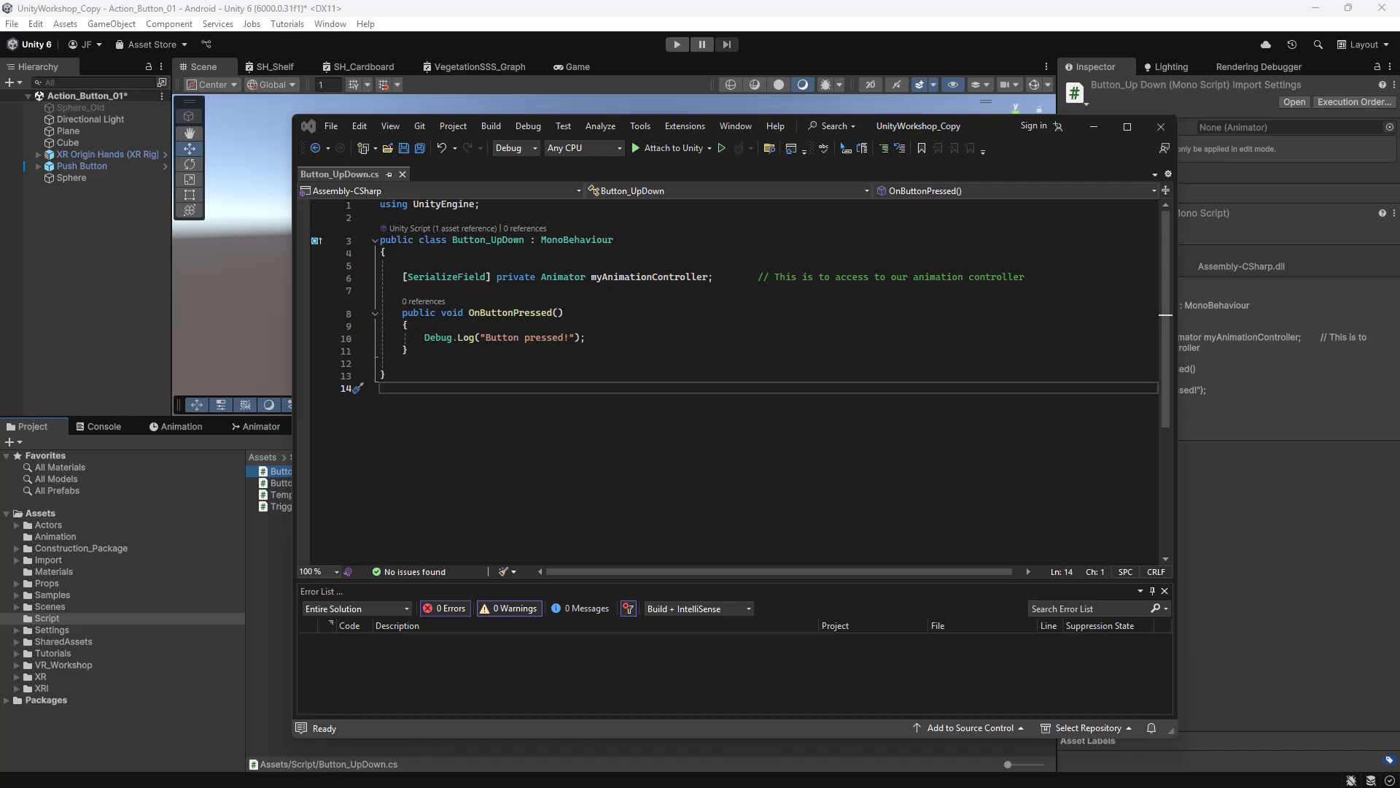
Add myAnimationController.SetBool("Up", true); on a new line after the Debug.Log call in OnButtonPressed.
{"action": "left_click", "coordinate": [603, 335]}
{"action": "key", "text": "Return"}
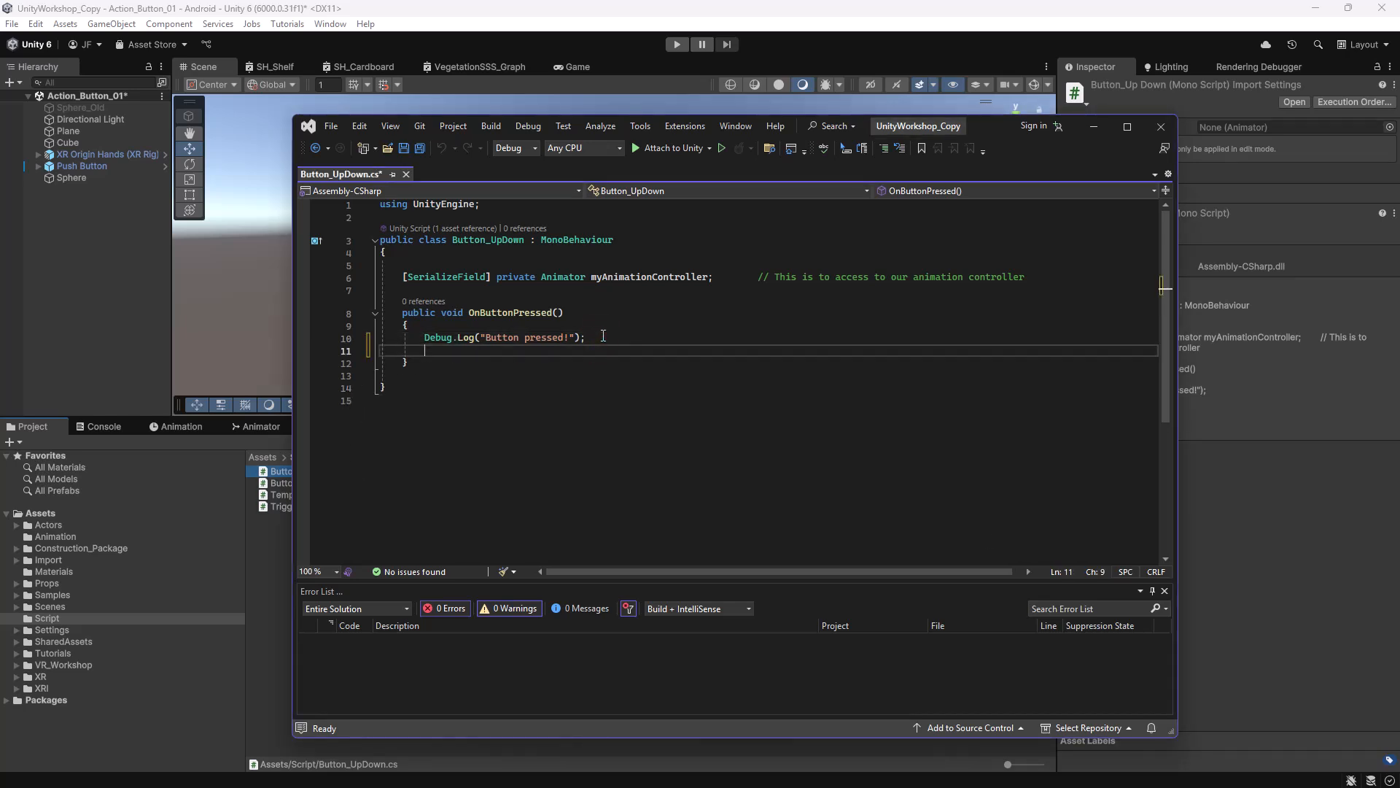
{"action": "left_click", "coordinate": [252, 426]}
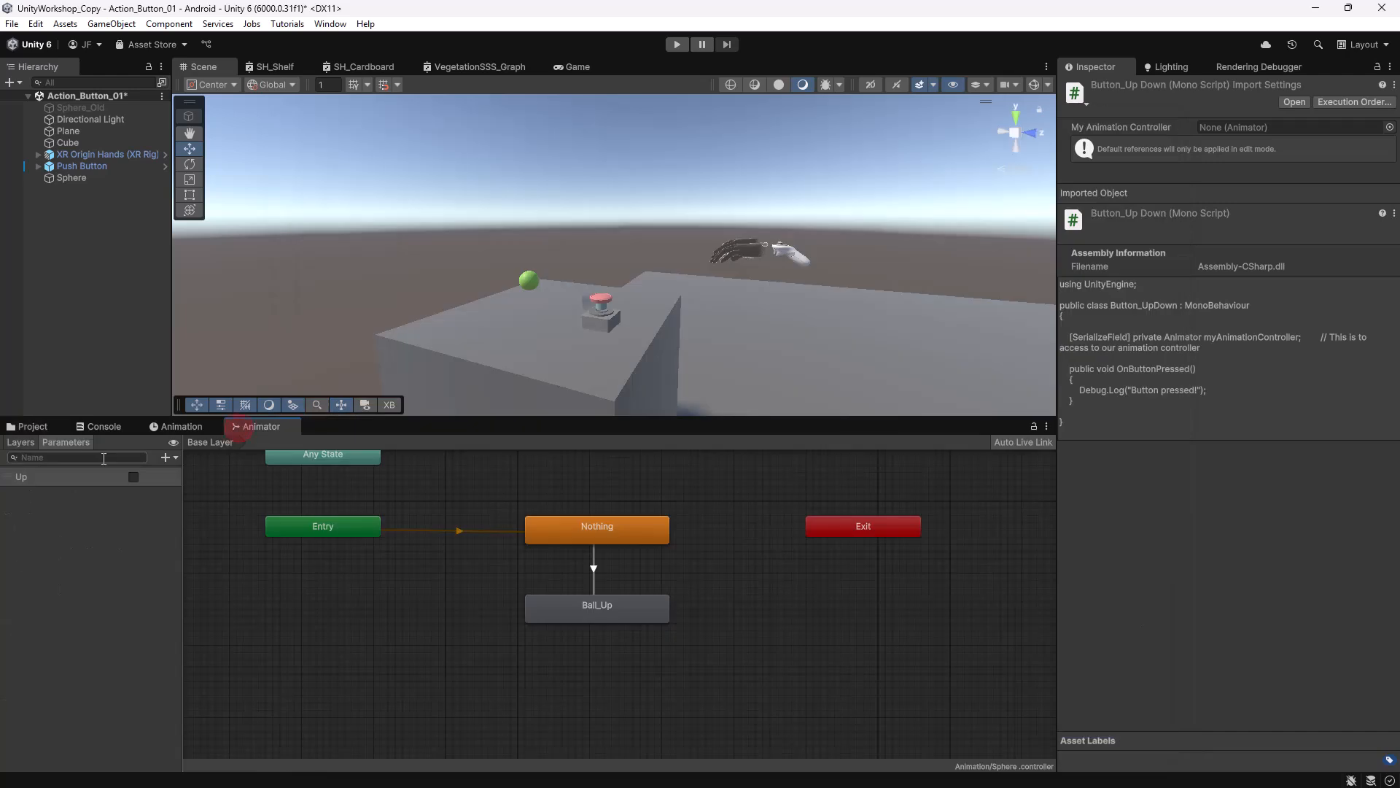
{"action": "key", "text": "alt+Tab"}
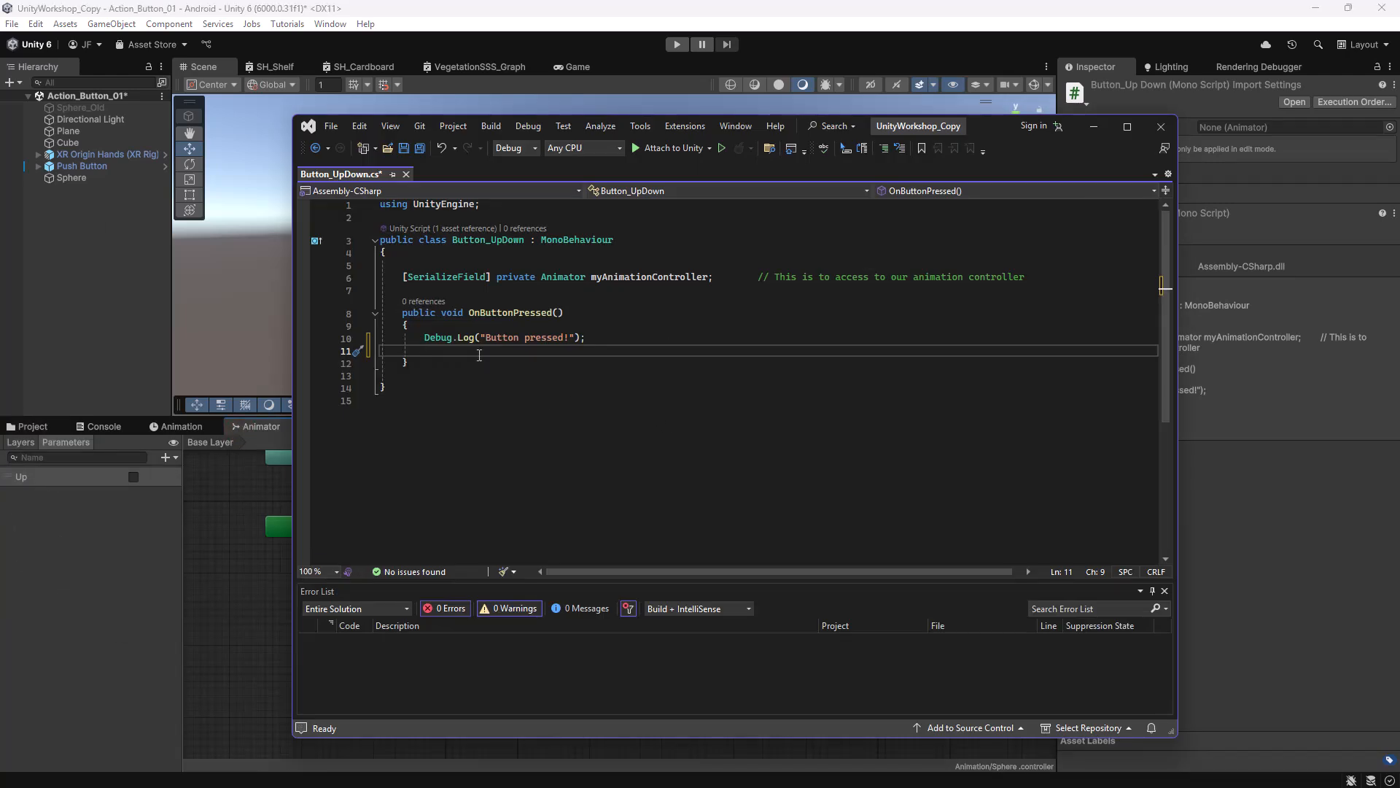
{"action": "type", "text": "my"}
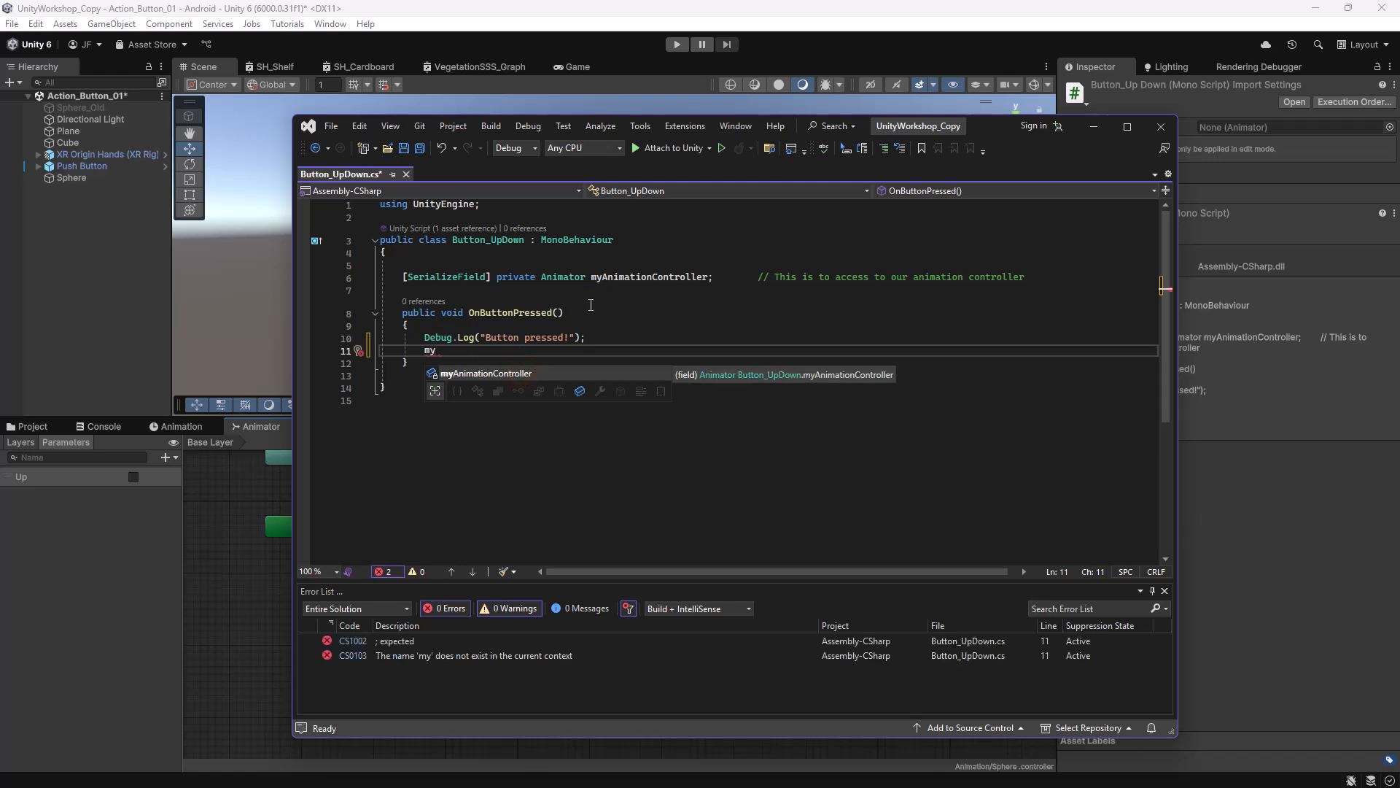
{"action": "double_click", "coordinate": [510, 374]}
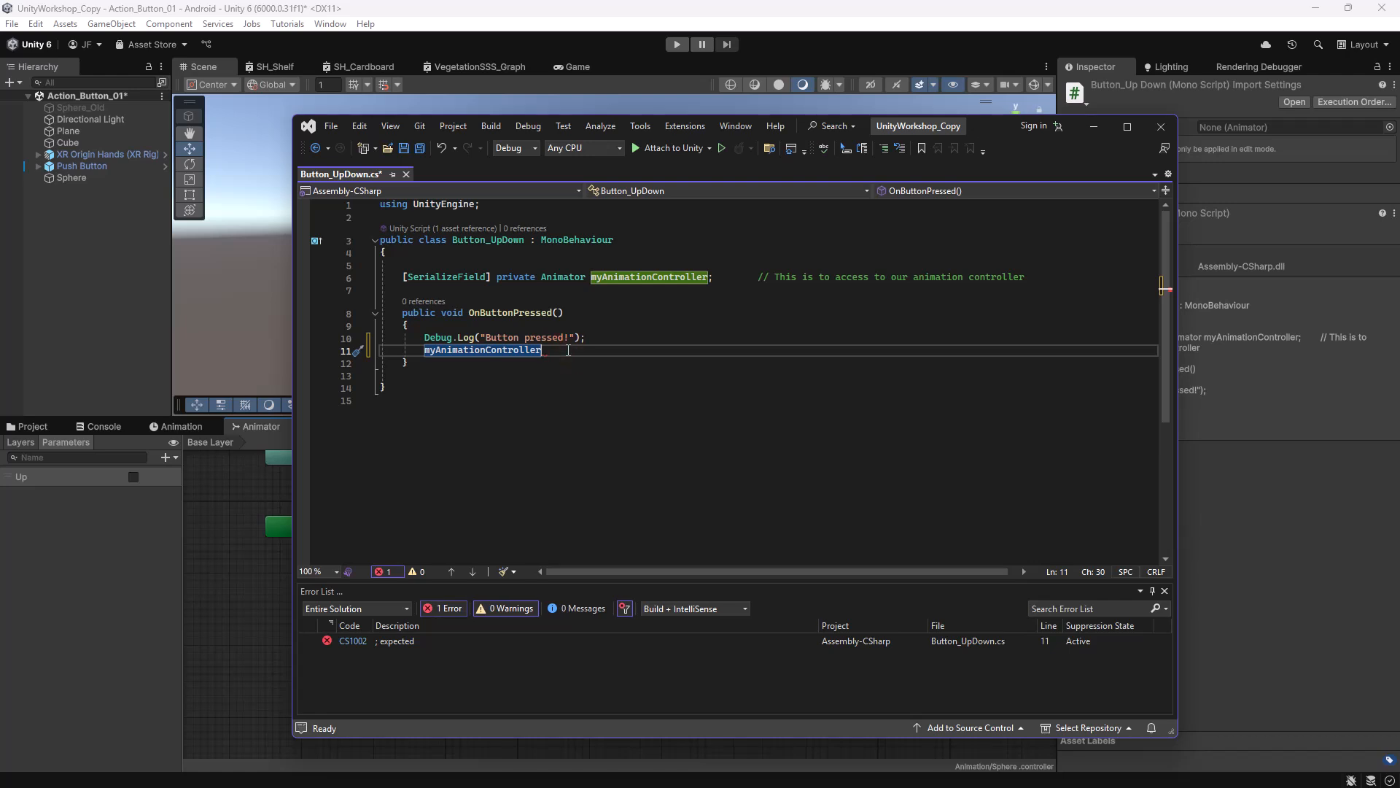
{"action": "type", "text": ".Set"}
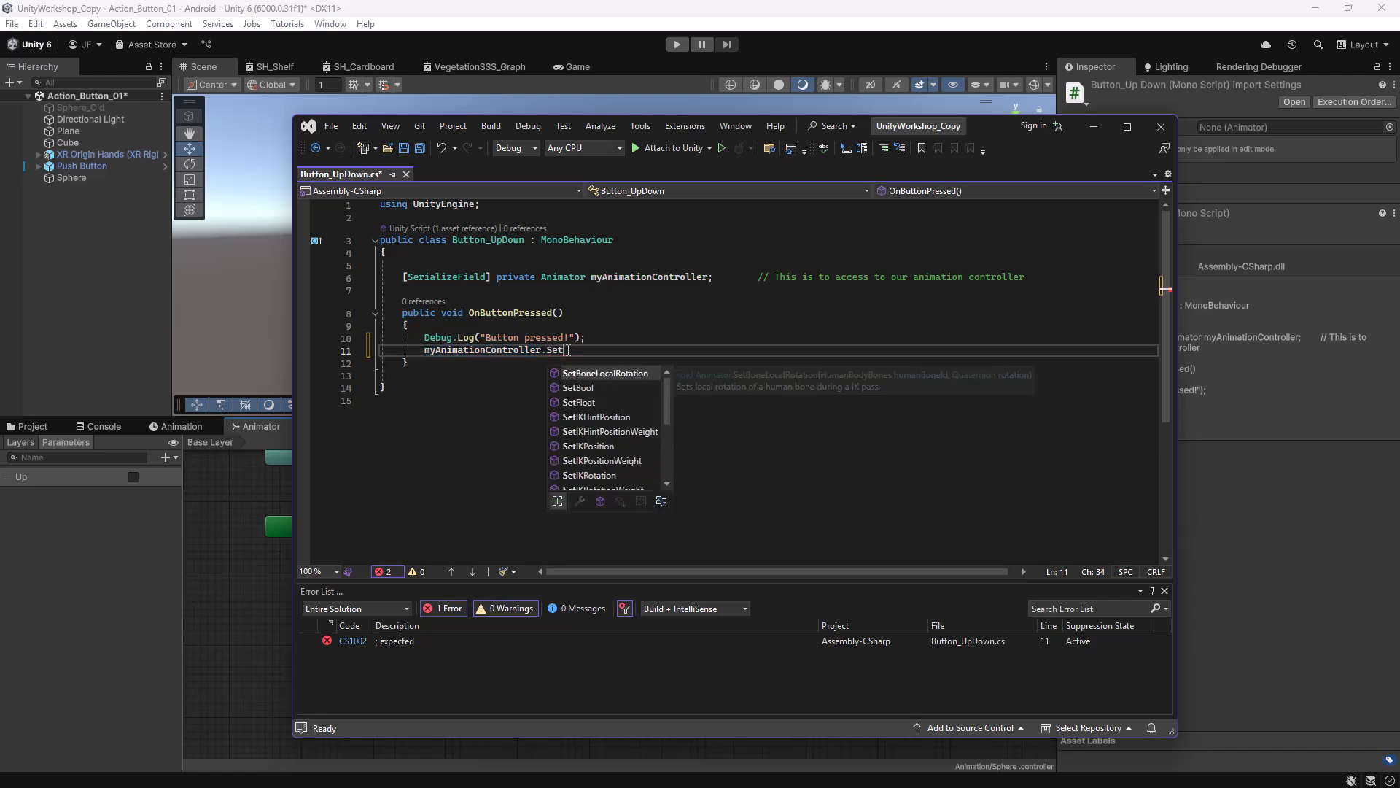
{"action": "left_click", "coordinate": [606, 386]}
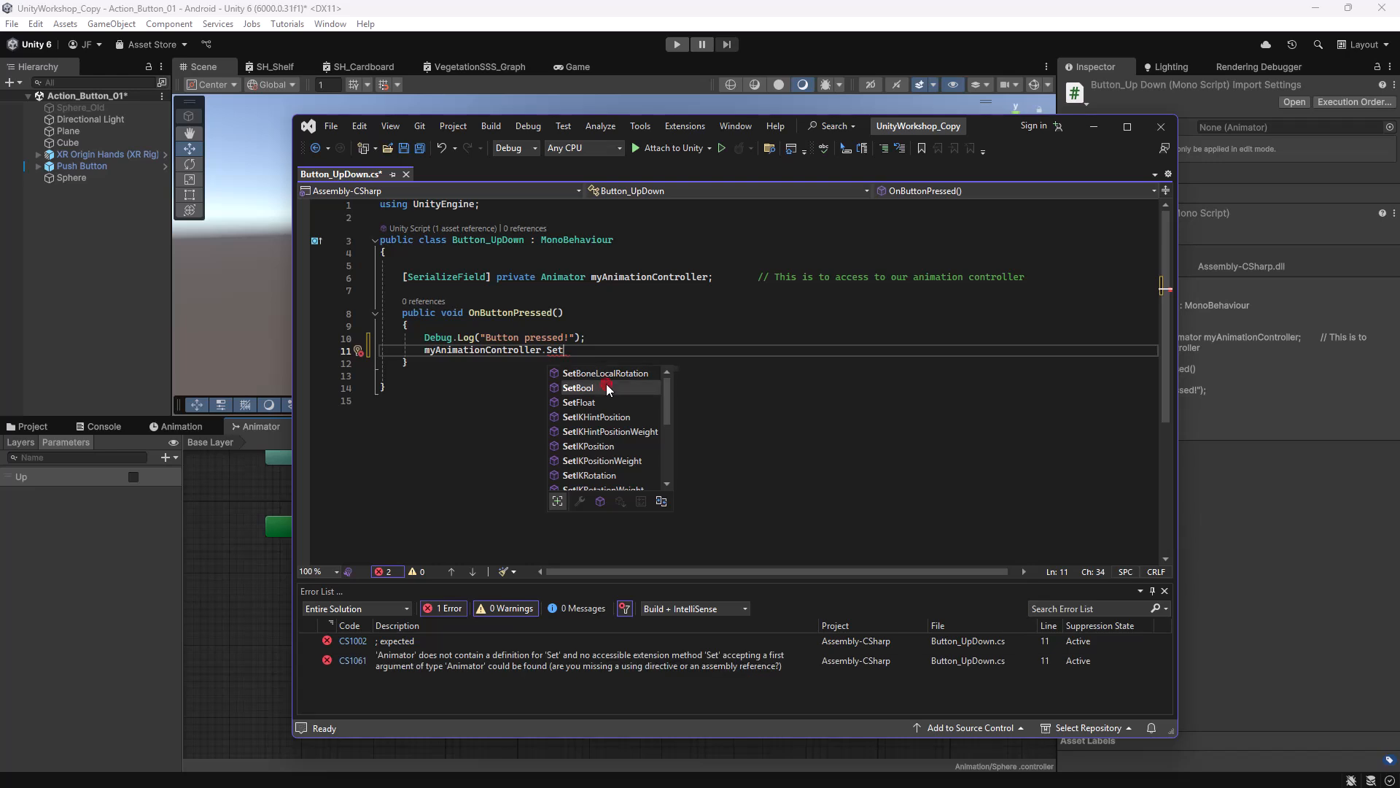
{"action": "double_click", "coordinate": [606, 386]}
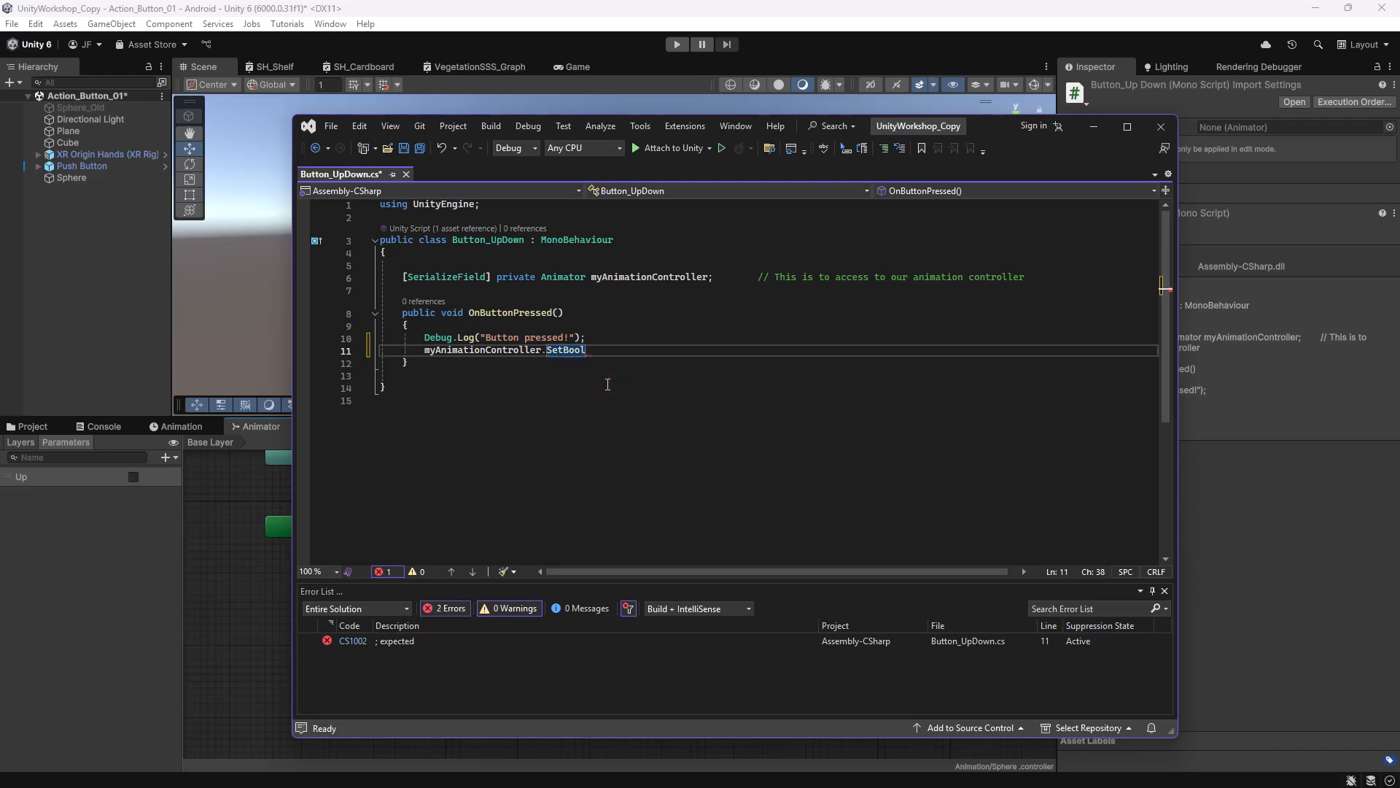
{"action": "type", "text": "("}
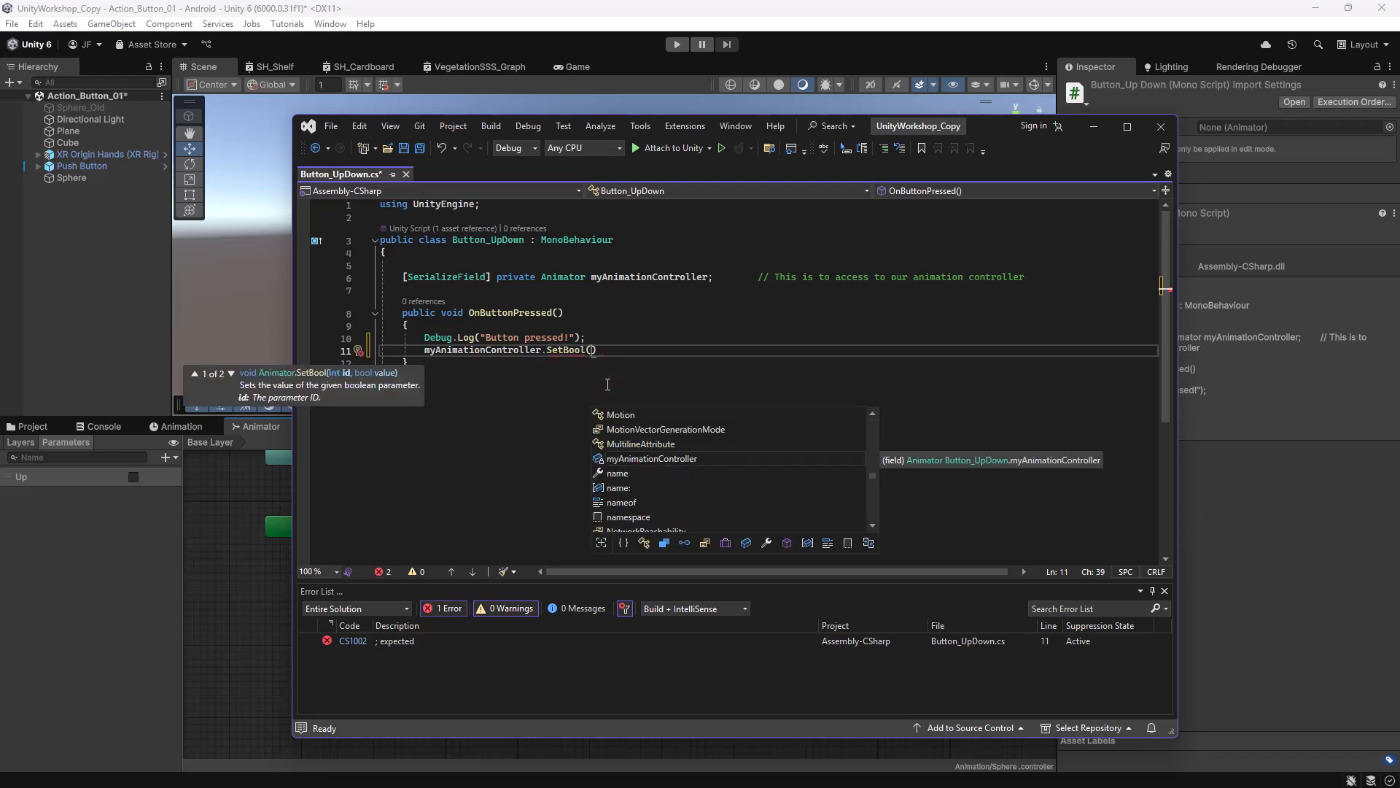
{"action": "type", "text": "\"U"}
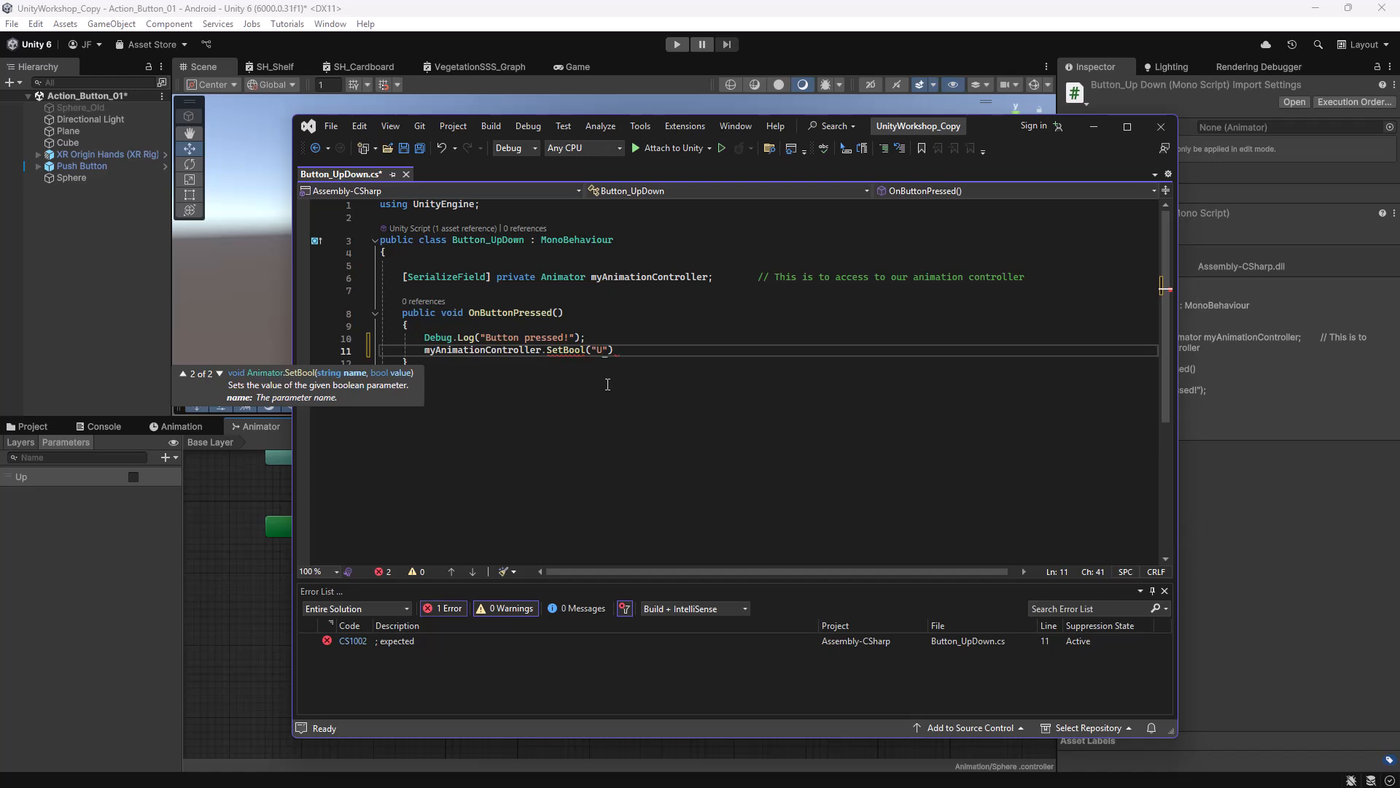
{"action": "type", "text": "p\", true"}
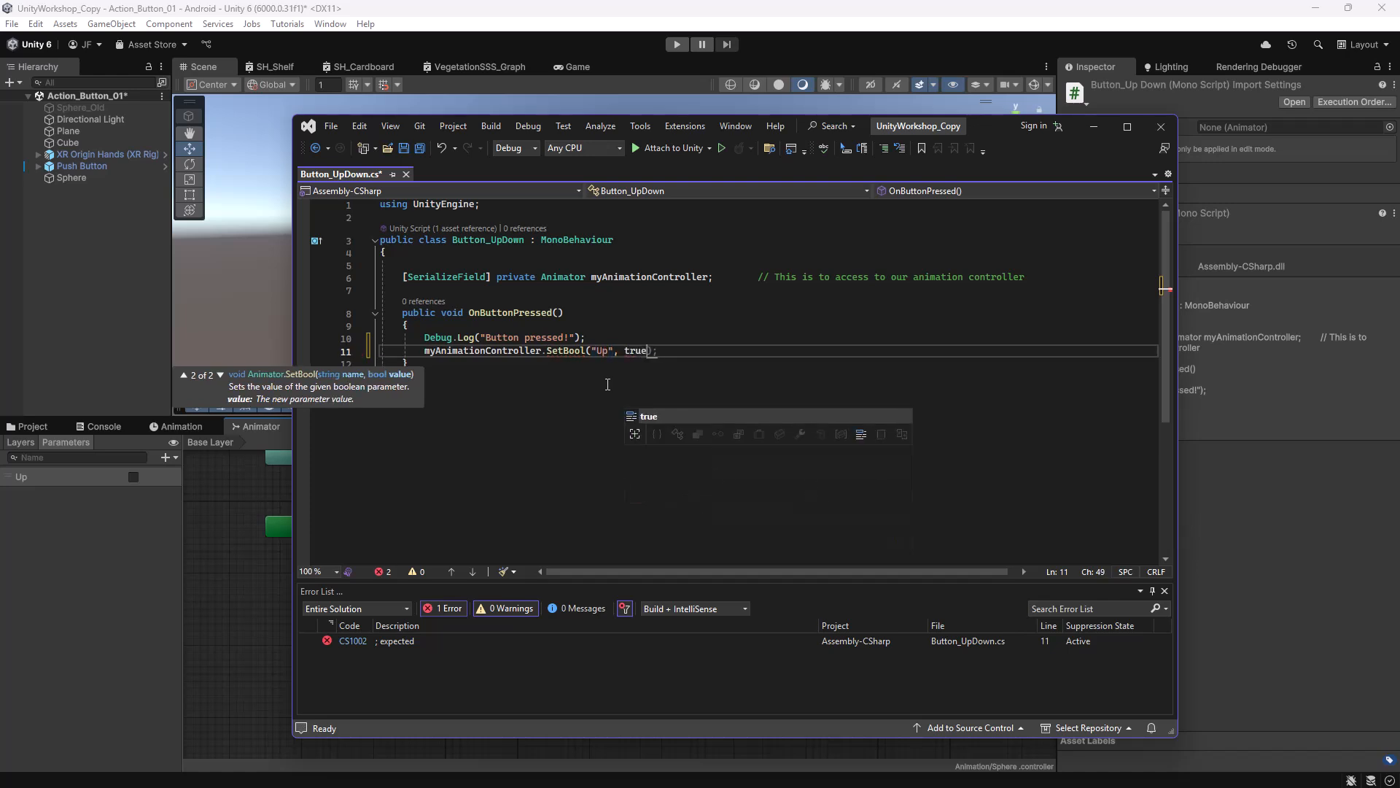
{"action": "type", "text": ")"}
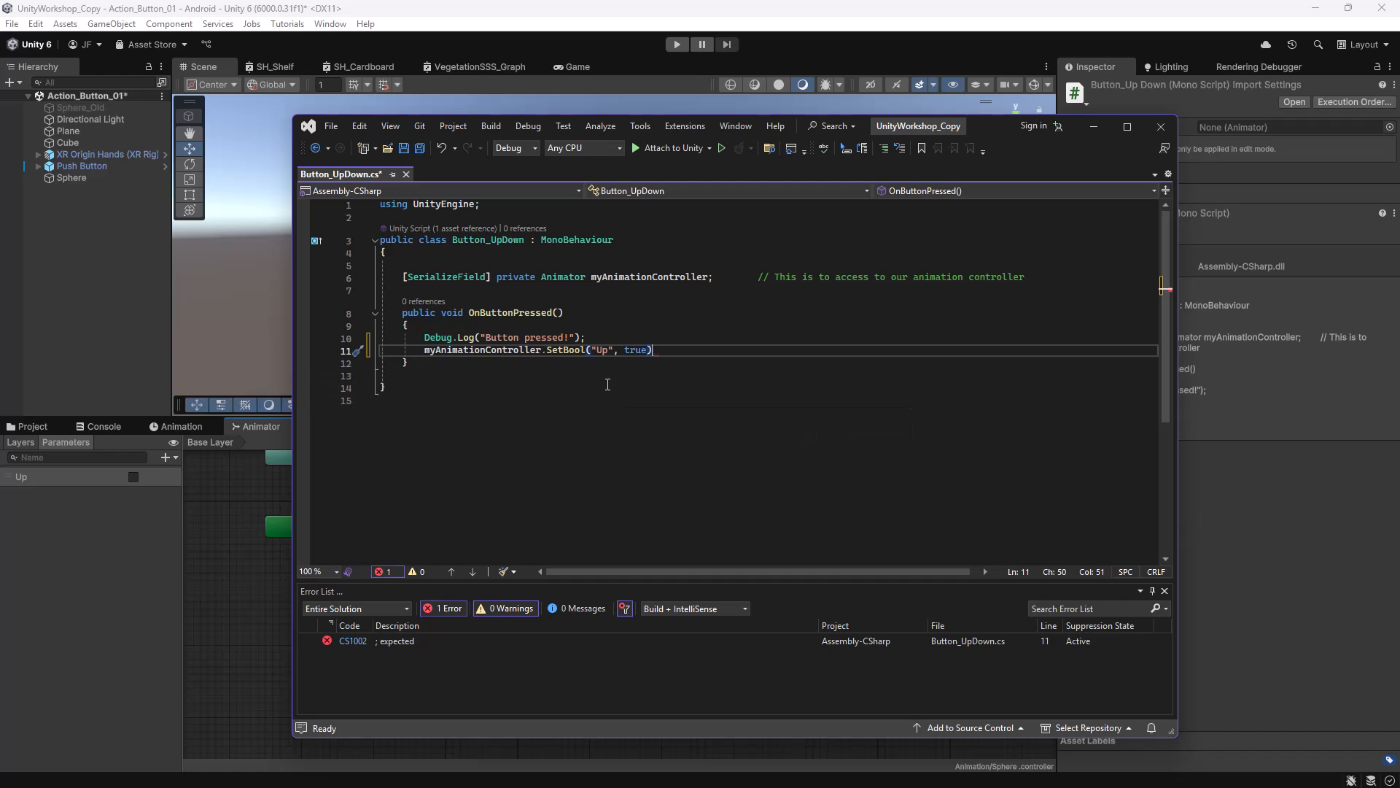
{"action": "type", "text": ";"}
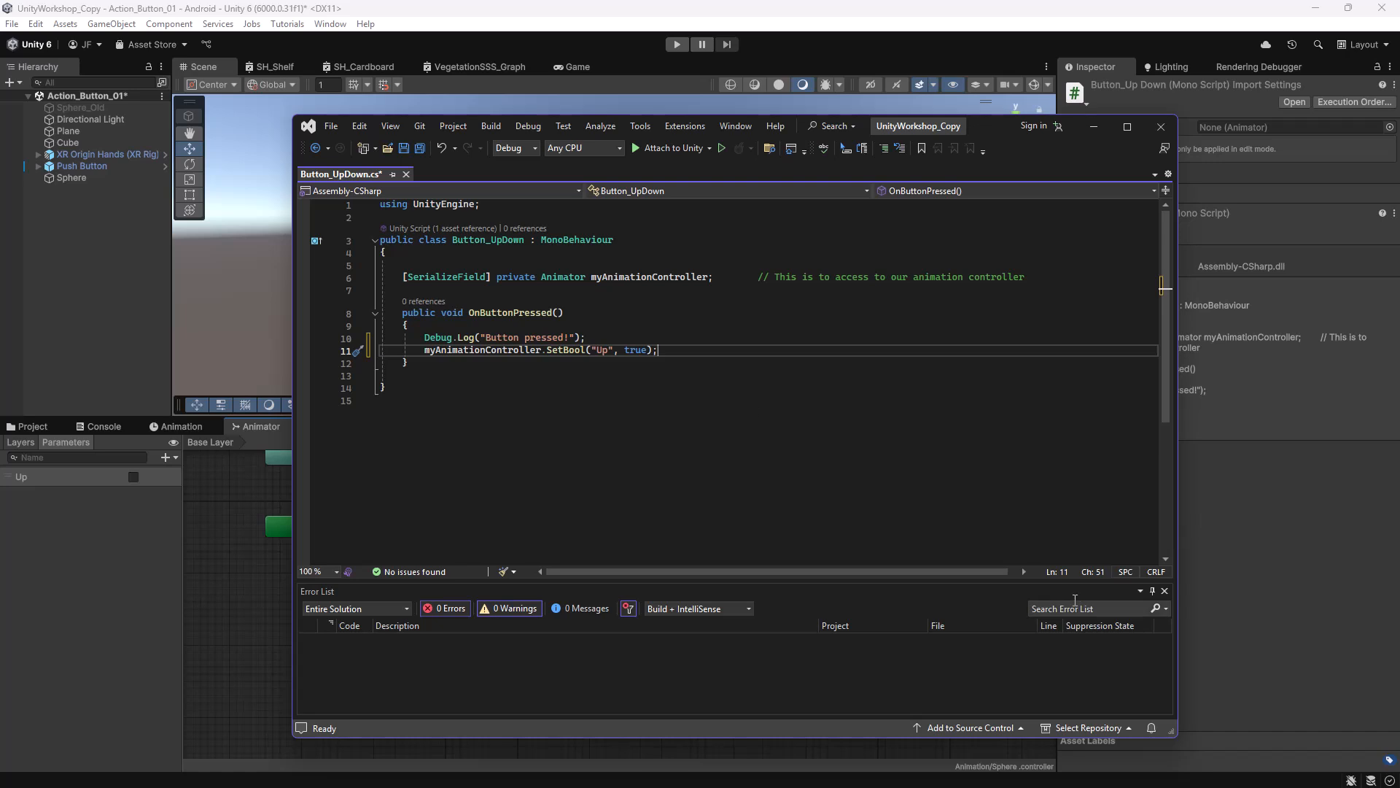
Save the Button_UpDown script, move Visual Studio aside and widen the Animator parameters panel.
{"action": "left_click", "coordinate": [403, 148]}
{"action": "left_click_drag", "start_coordinate": [992, 122], "coordinate": [1399, 145]}
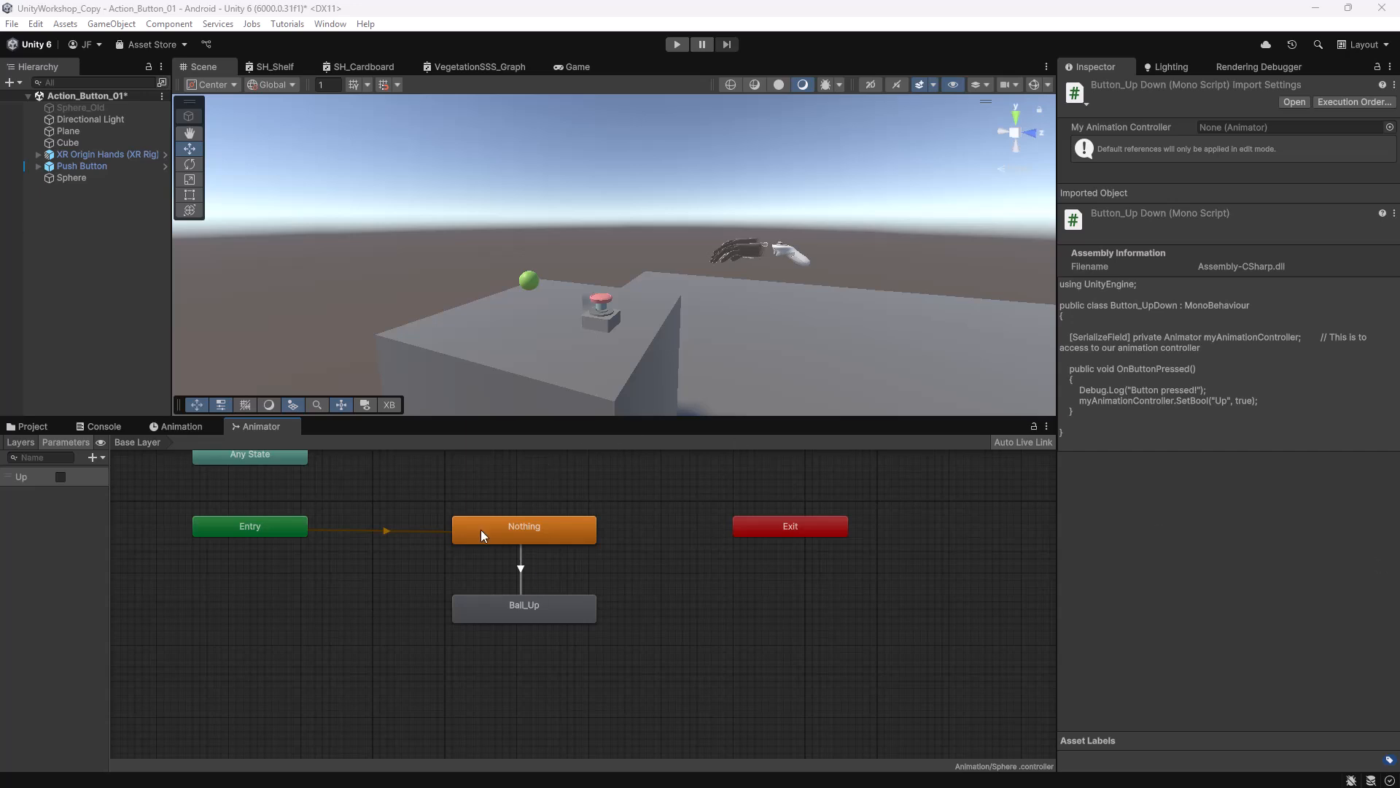
{"action": "left_click_drag", "start_coordinate": [112, 482], "coordinate": [166, 481]}
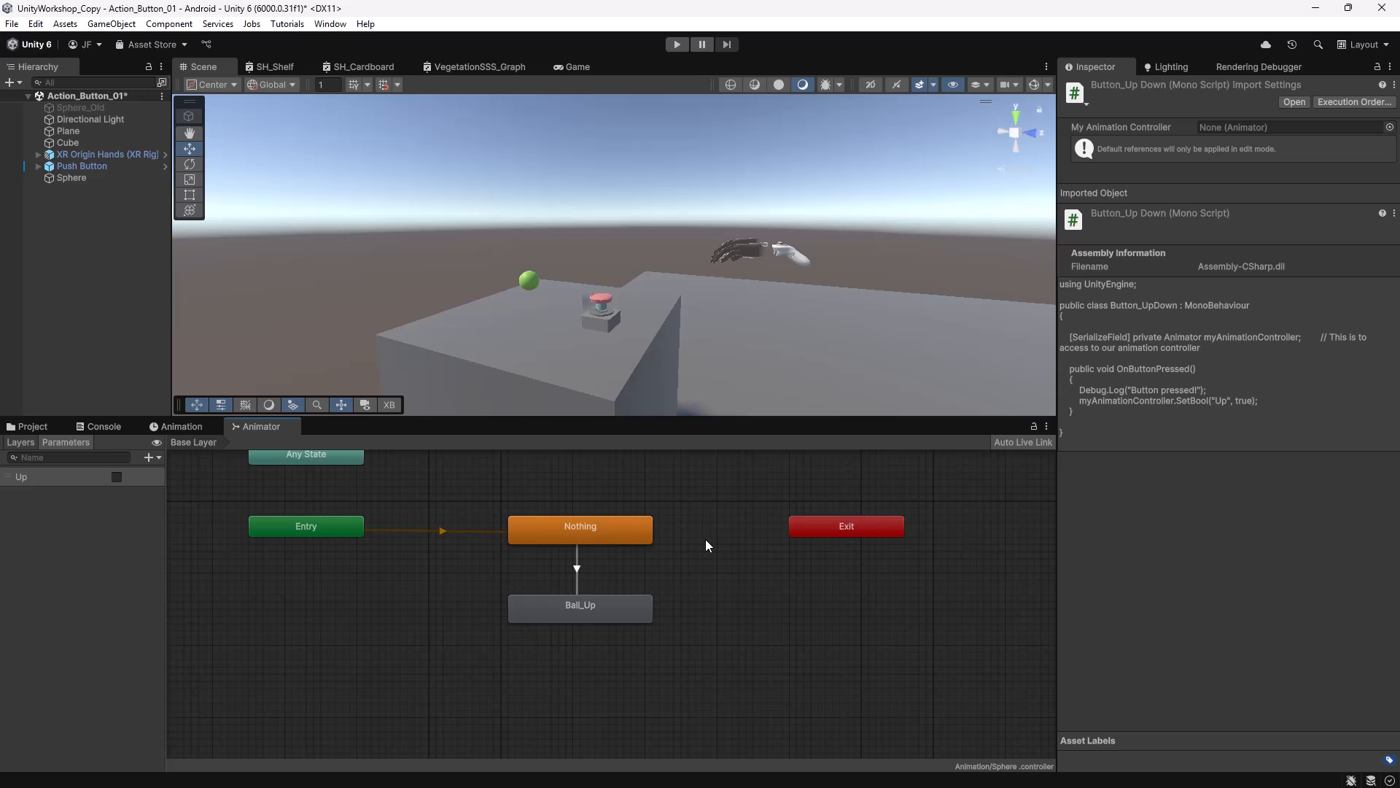
Attach Button_UpDown to Push Button and assign the Sphere's Animator to its animation controller.
{"action": "left_click", "coordinate": [43, 426]}
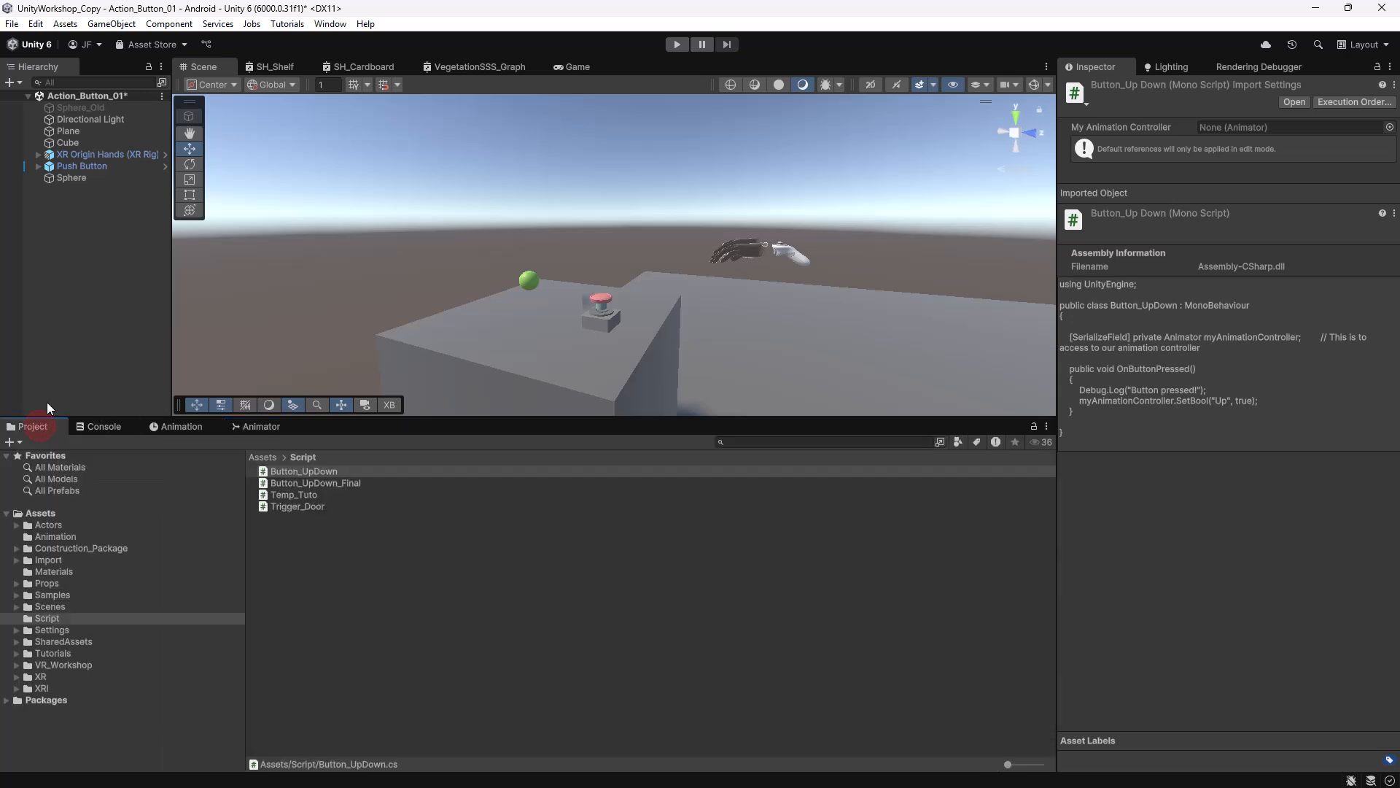
{"action": "left_click", "coordinate": [70, 168]}
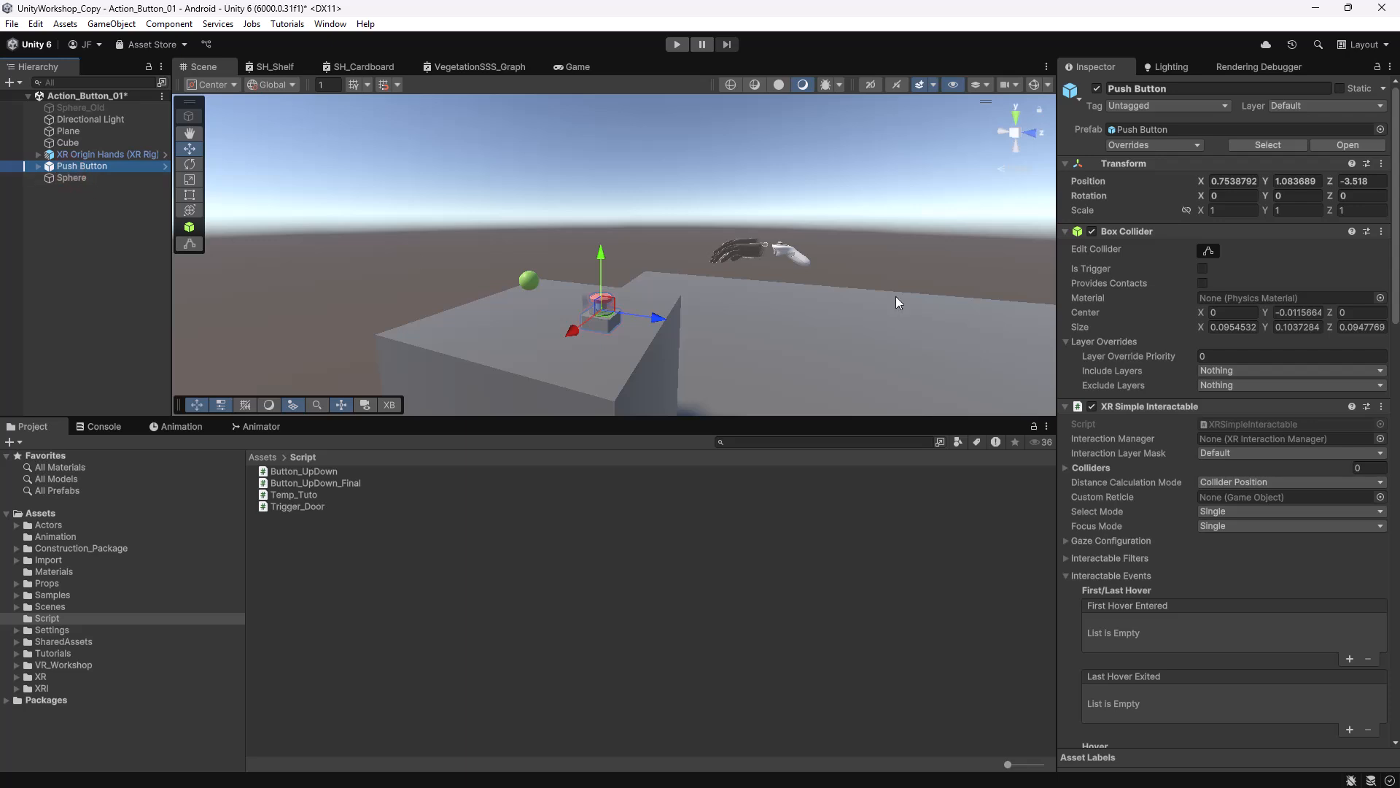
{"action": "left_click", "coordinate": [1066, 164]}
{"action": "left_click", "coordinate": [1065, 180]}
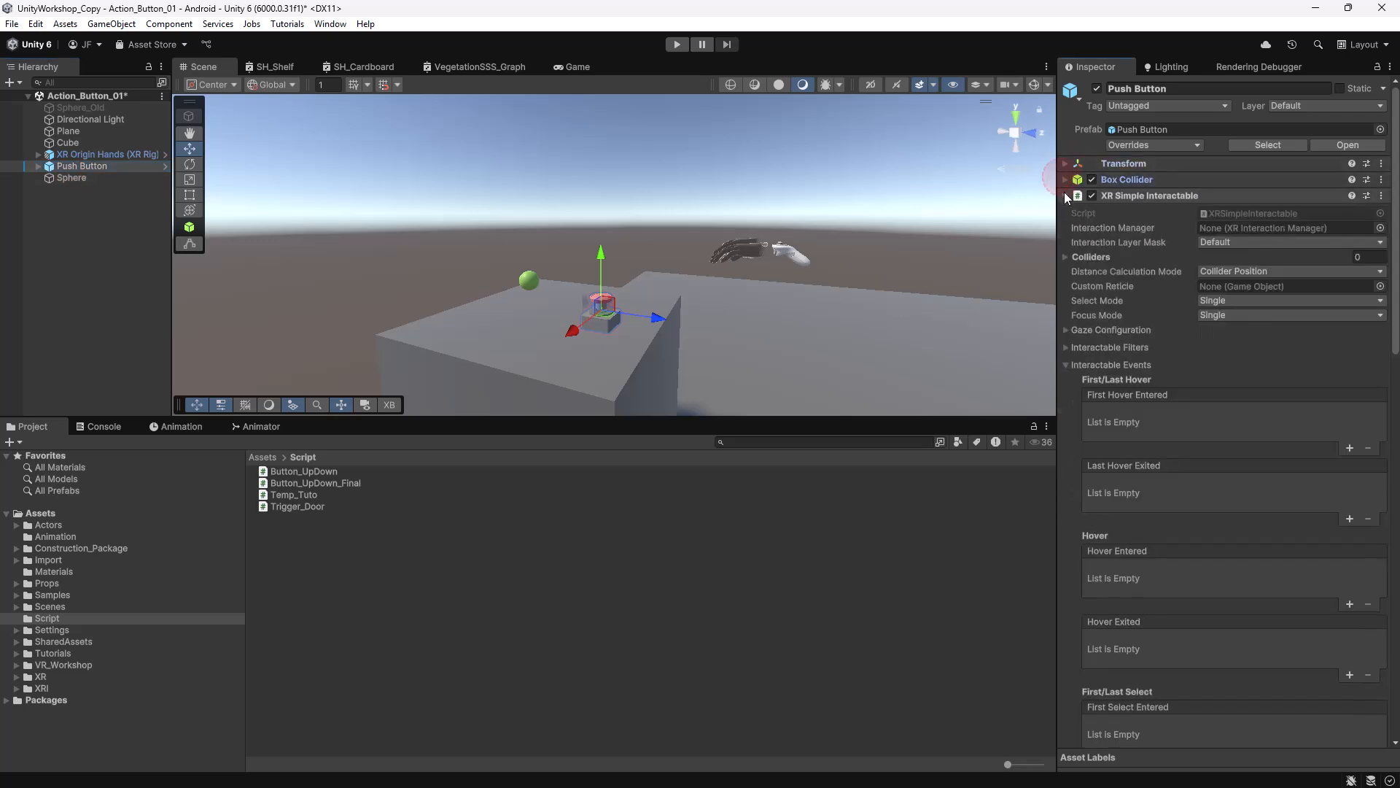
{"action": "left_click", "coordinate": [1065, 195]}
{"action": "left_click", "coordinate": [1065, 211]}
{"action": "left_click", "coordinate": [1064, 227]}
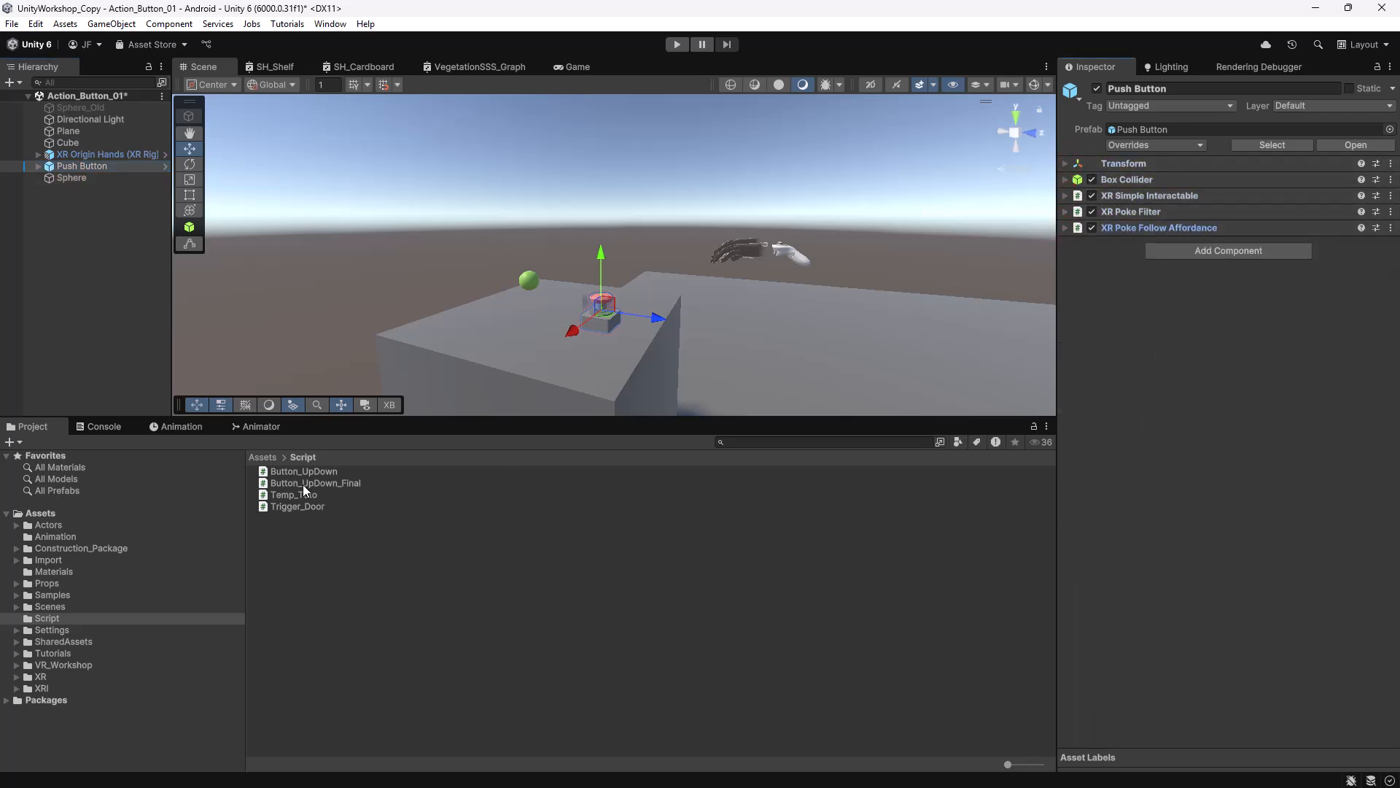
{"action": "left_click_drag", "start_coordinate": [286, 472], "coordinate": [1310, 449]}
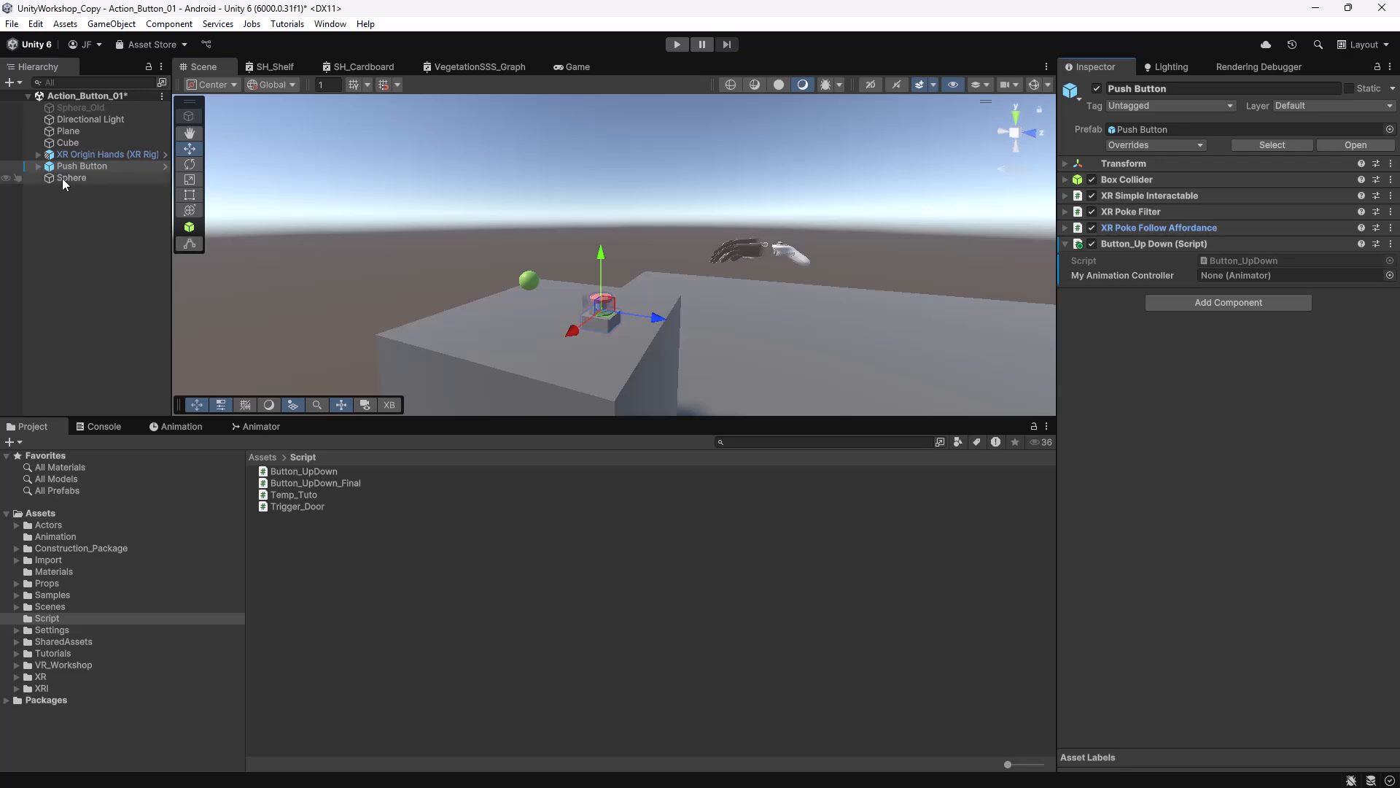
{"action": "left_click_drag", "start_coordinate": [63, 178], "coordinate": [1229, 277]}
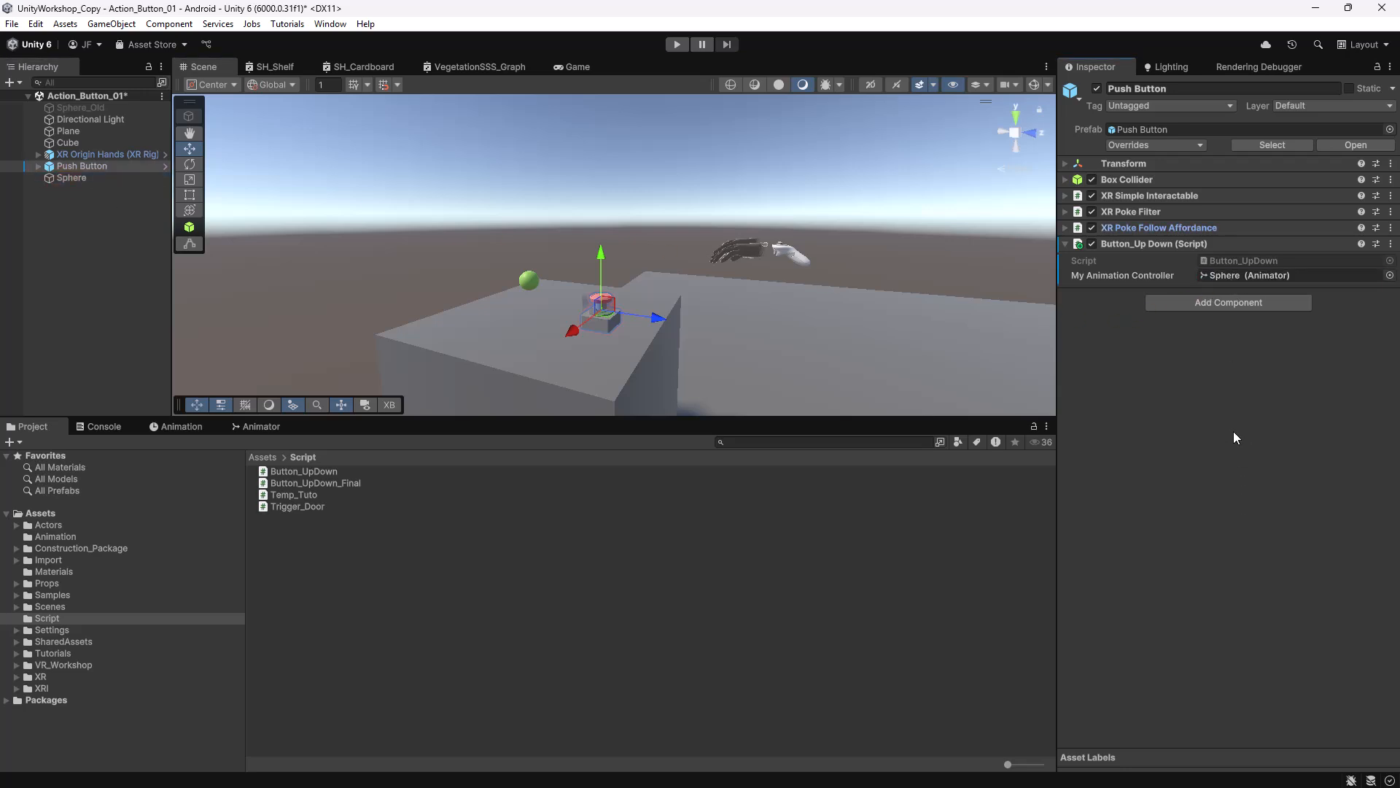
Remove Button_UpDown from Push Button and attach it to the Sphere with the Sphere's Animator assigned.
{"action": "left_click", "coordinate": [84, 176]}
{"action": "left_click", "coordinate": [87, 166]}
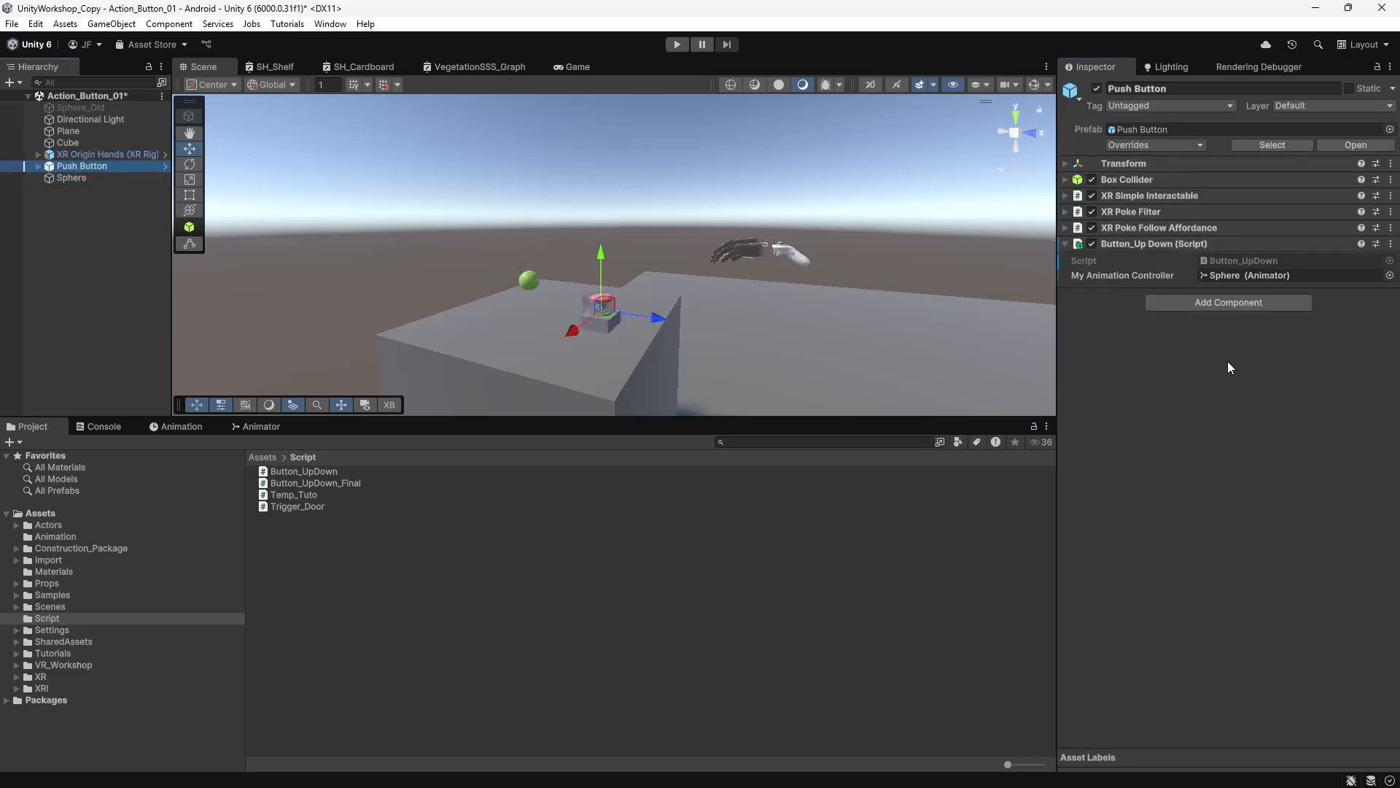
{"action": "left_click", "coordinate": [1392, 245]}
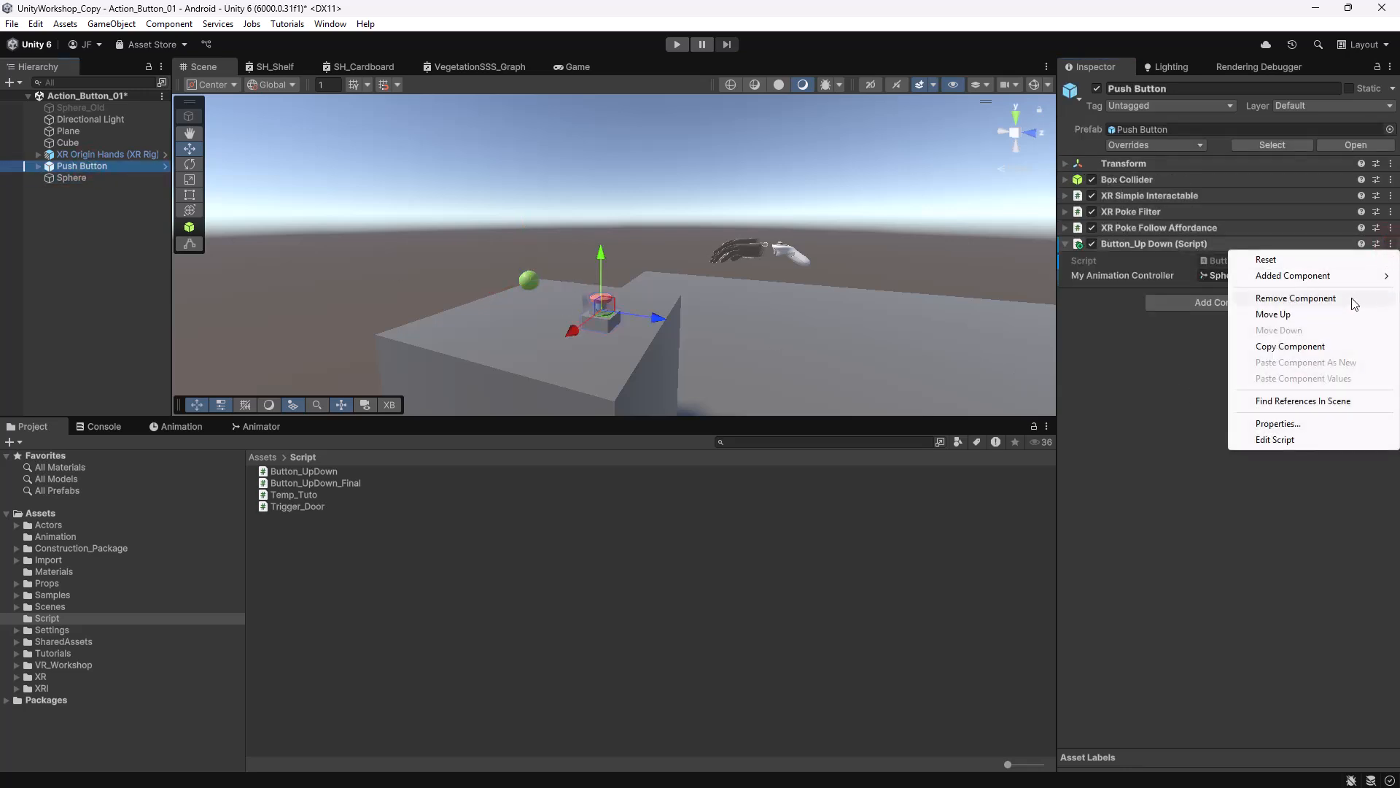
{"action": "left_click", "coordinate": [1323, 296]}
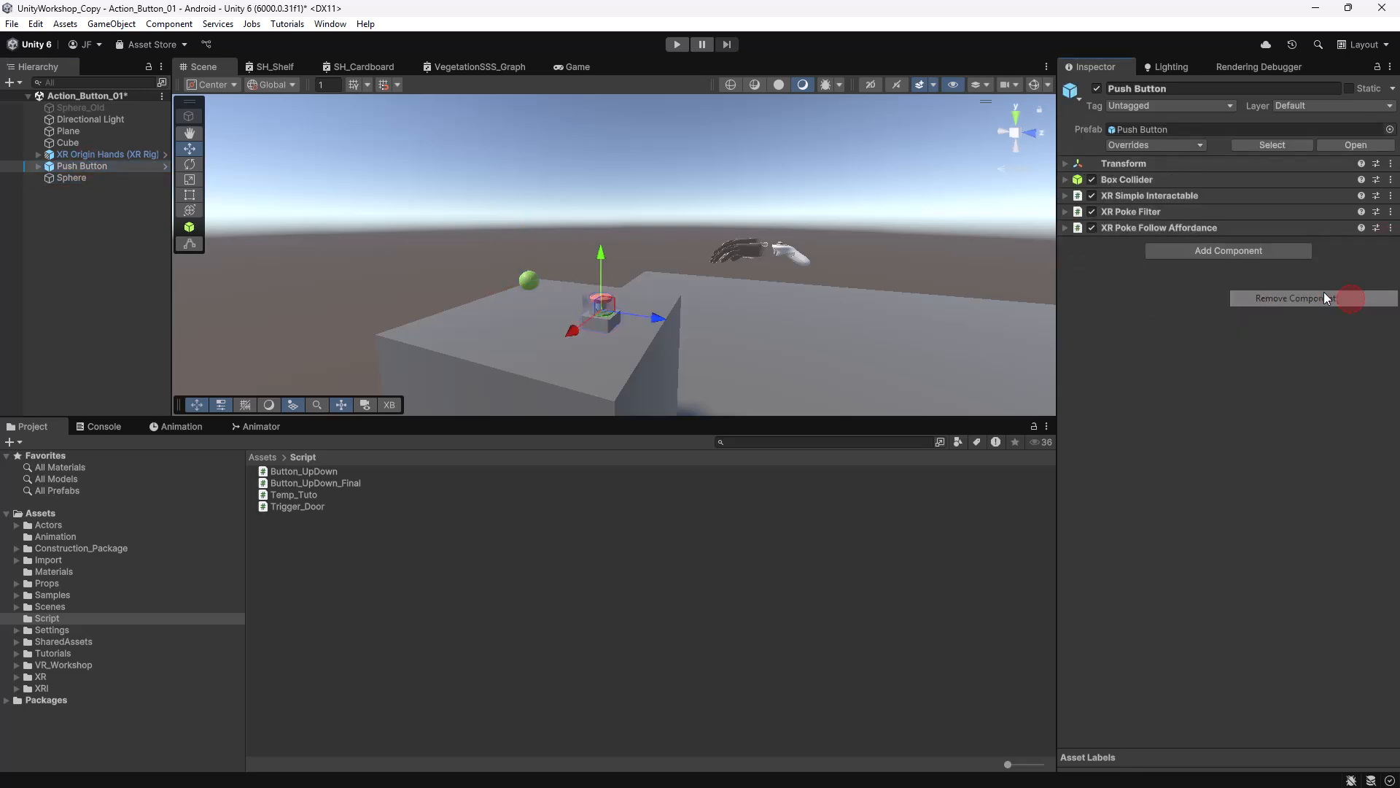
{"action": "left_click", "coordinate": [72, 177]}
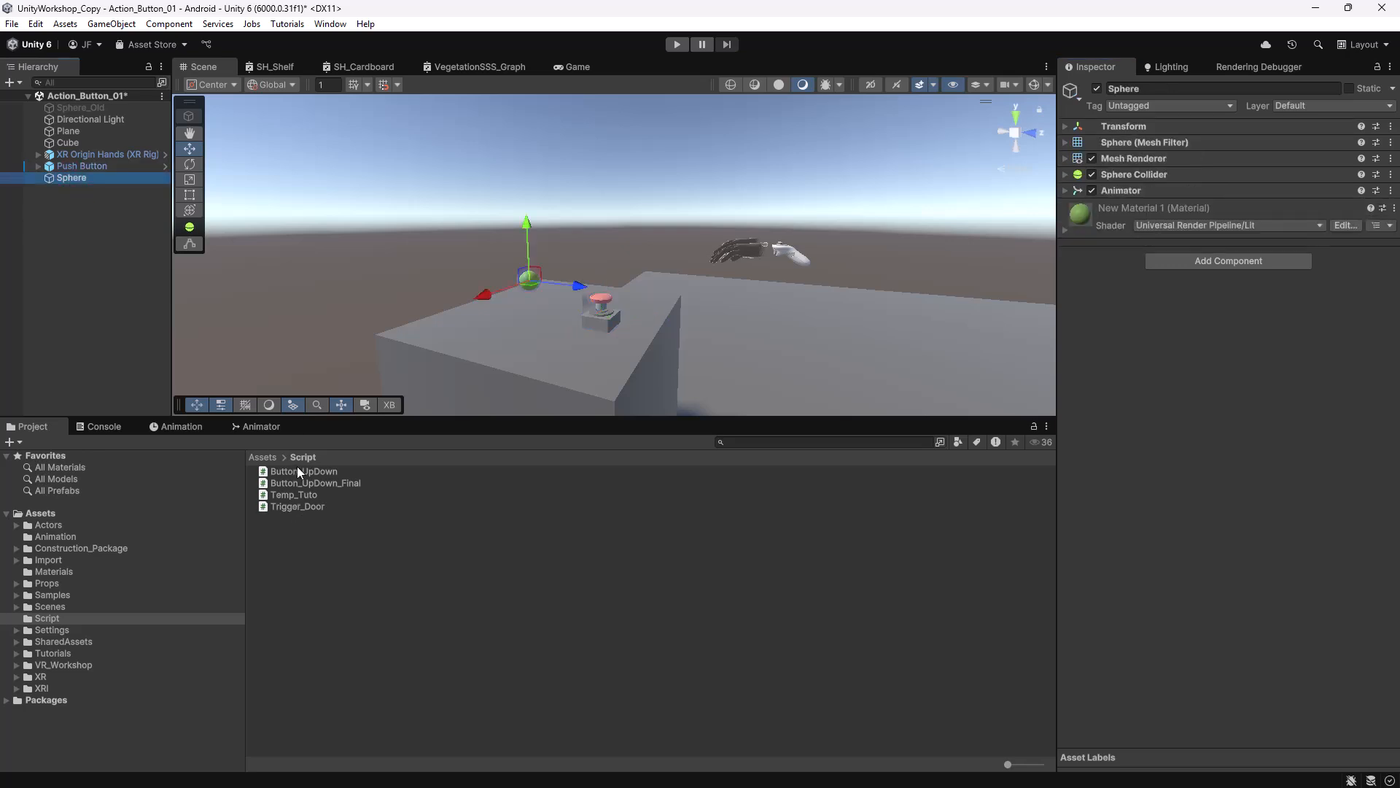
{"action": "left_click_drag", "start_coordinate": [298, 470], "coordinate": [1207, 273]}
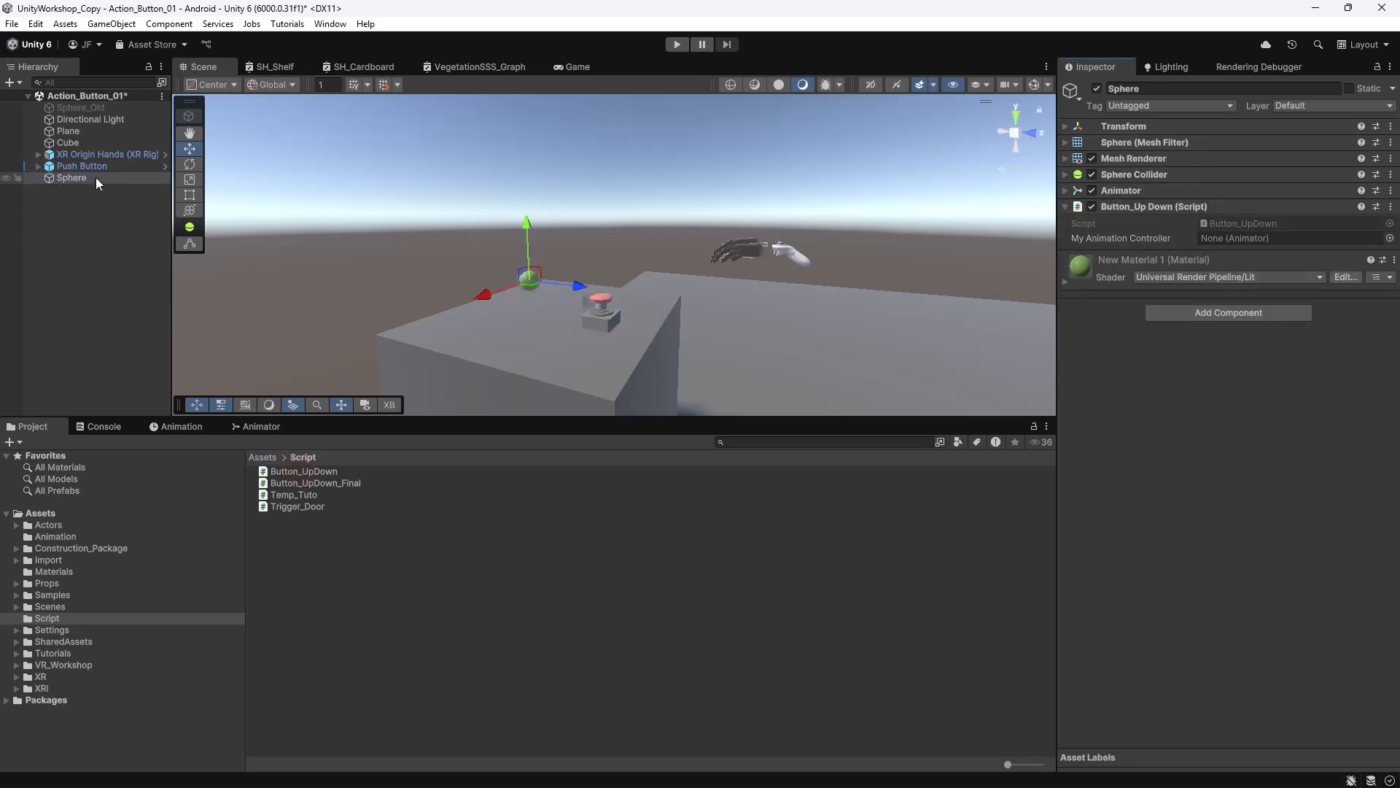
{"action": "left_click_drag", "start_coordinate": [67, 178], "coordinate": [1232, 242]}
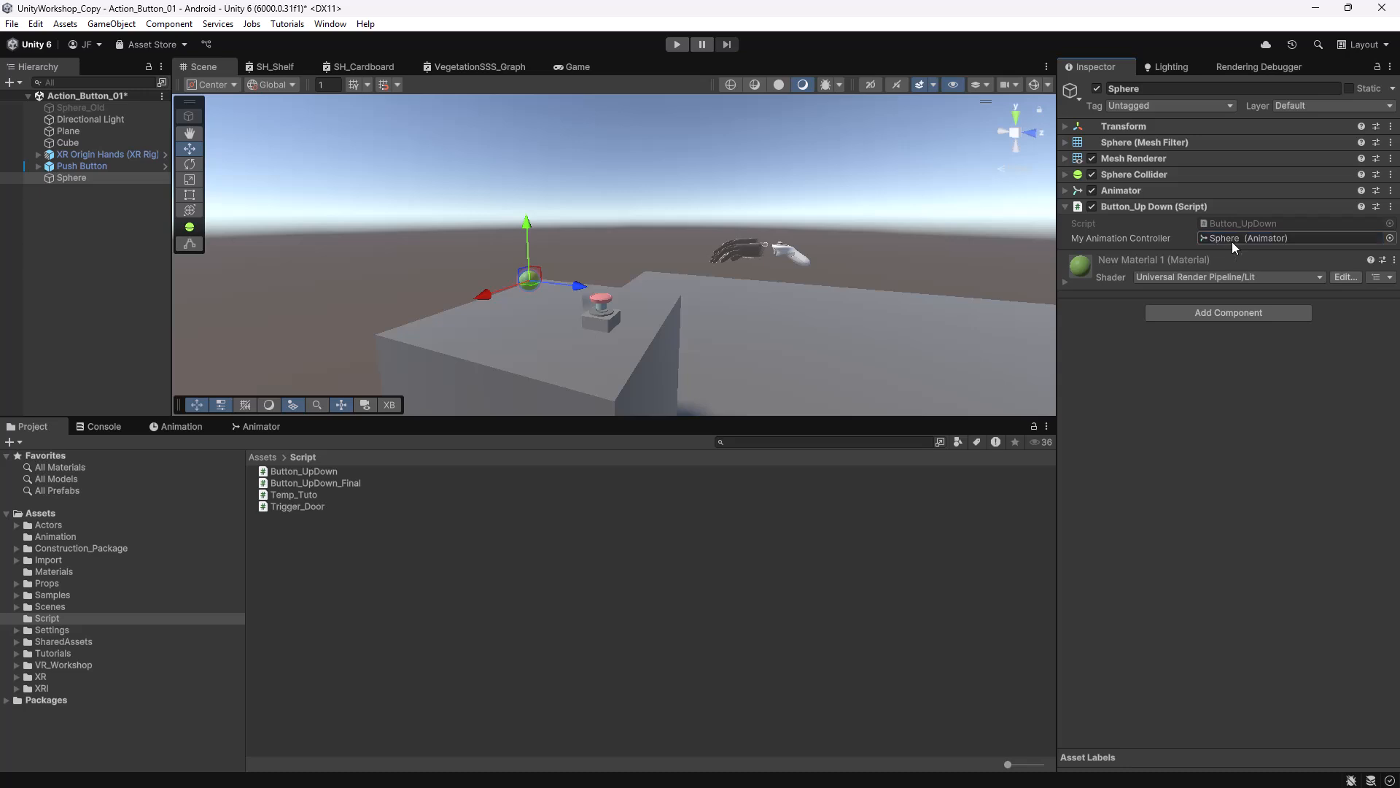
{"action": "left_click", "coordinate": [598, 297]}
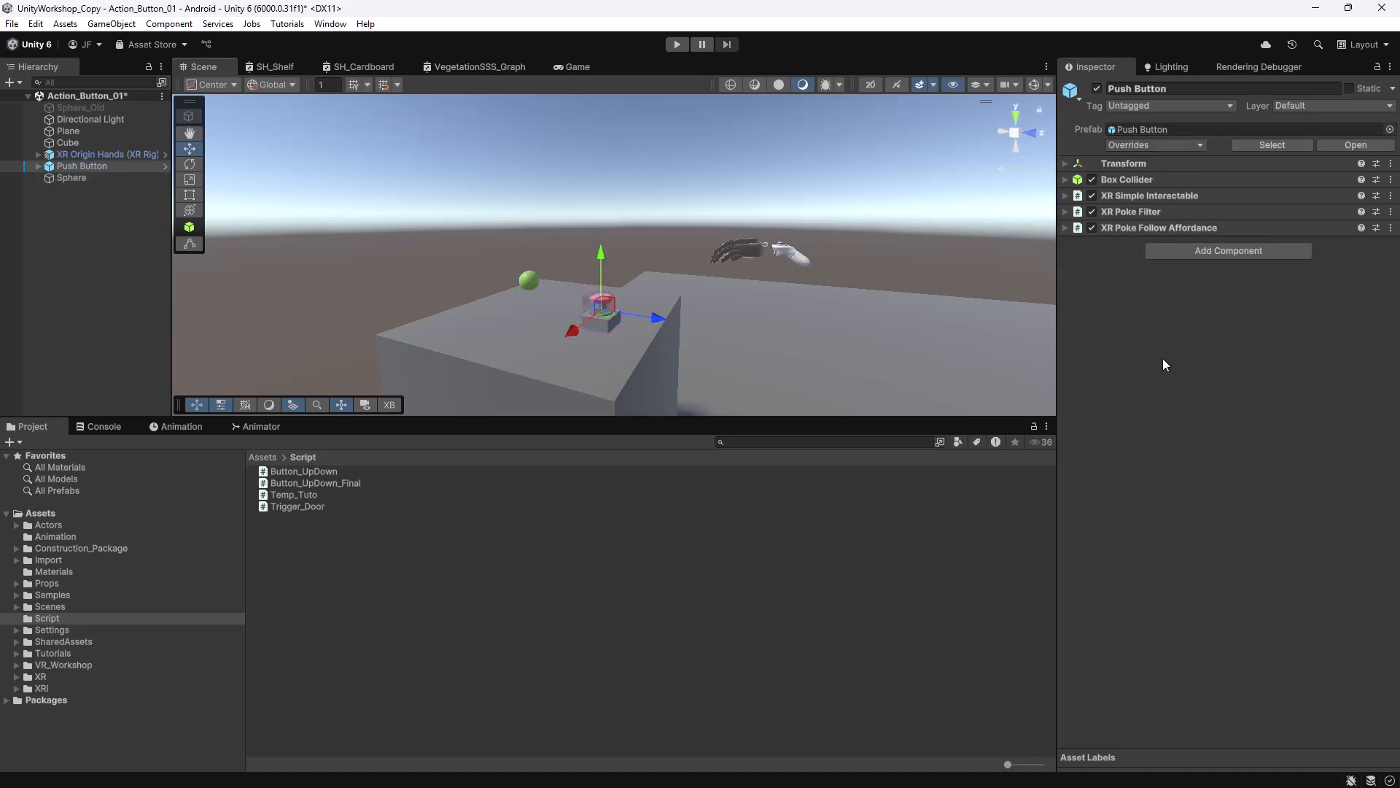
Expand Push Button's XR Simple Interactable settings down to the Select Entered event.
{"action": "left_click", "coordinate": [1067, 195]}
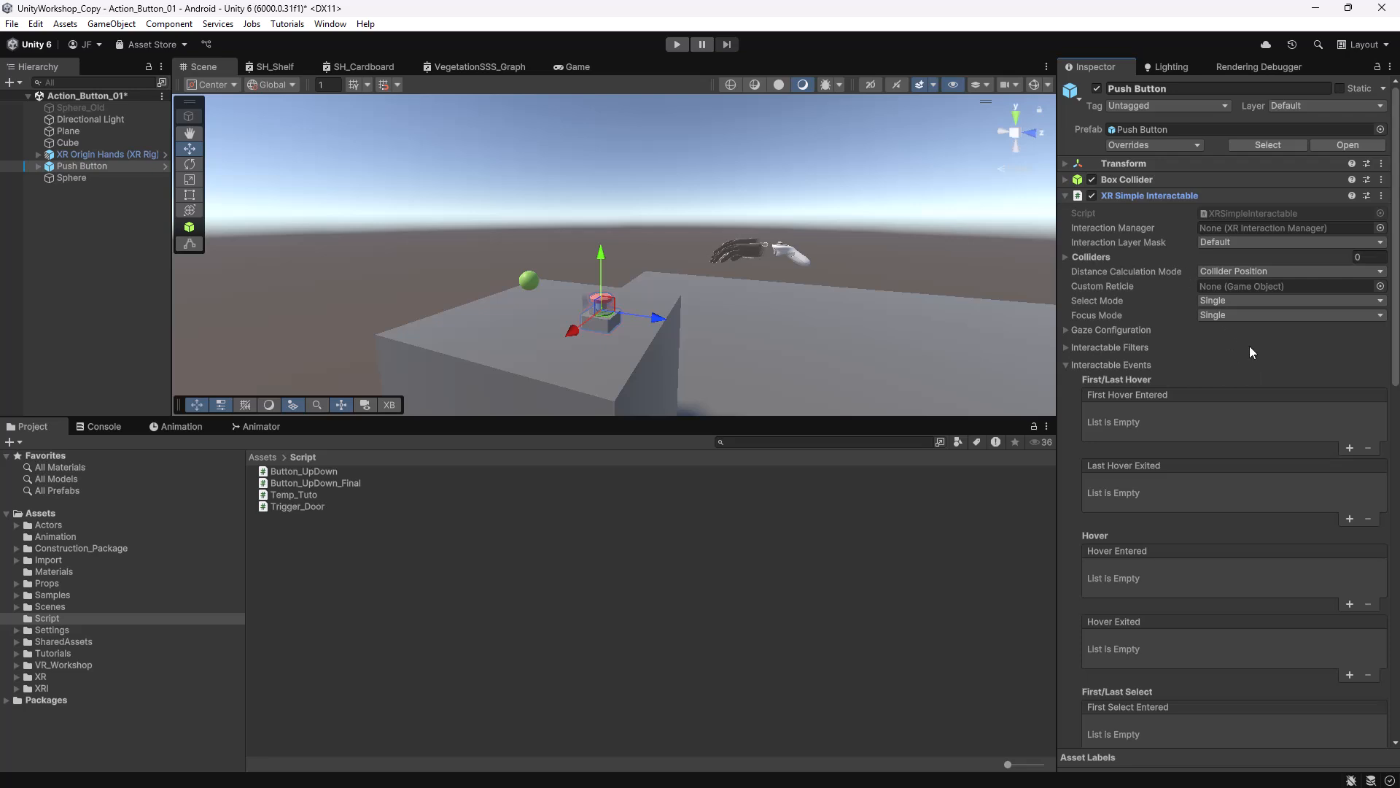
{"action": "scroll", "coordinate": [1249, 353], "scroll_direction": "down", "scroll_amount": 5}
{"action": "scroll", "coordinate": [1244, 365], "scroll_direction": "up", "scroll_amount": 5}
{"action": "left_click", "coordinate": [1066, 196]}
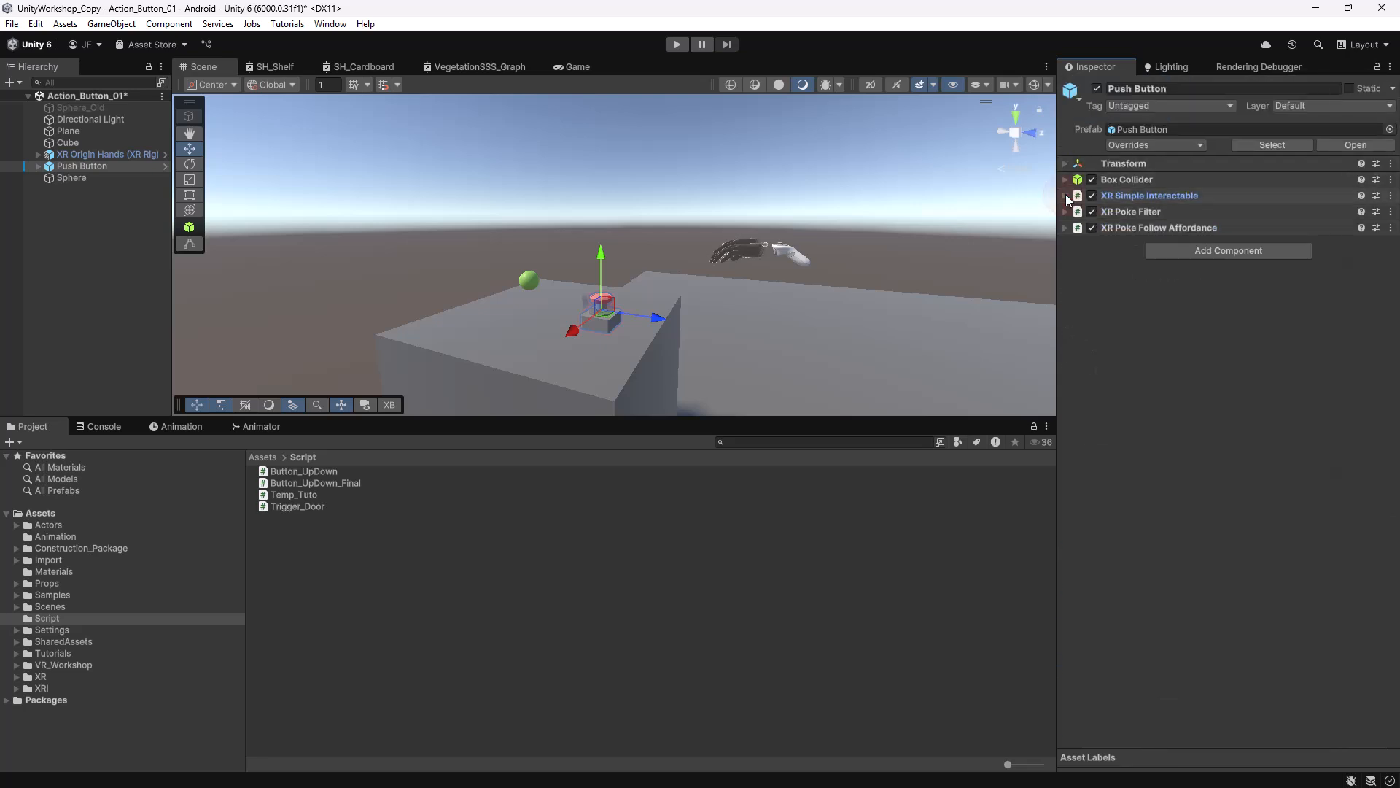
{"action": "left_click", "coordinate": [1066, 195]}
{"action": "scroll", "coordinate": [1206, 399], "scroll_direction": "down", "scroll_amount": 5}
{"action": "scroll", "coordinate": [1205, 431], "scroll_direction": "down", "scroll_amount": 3}
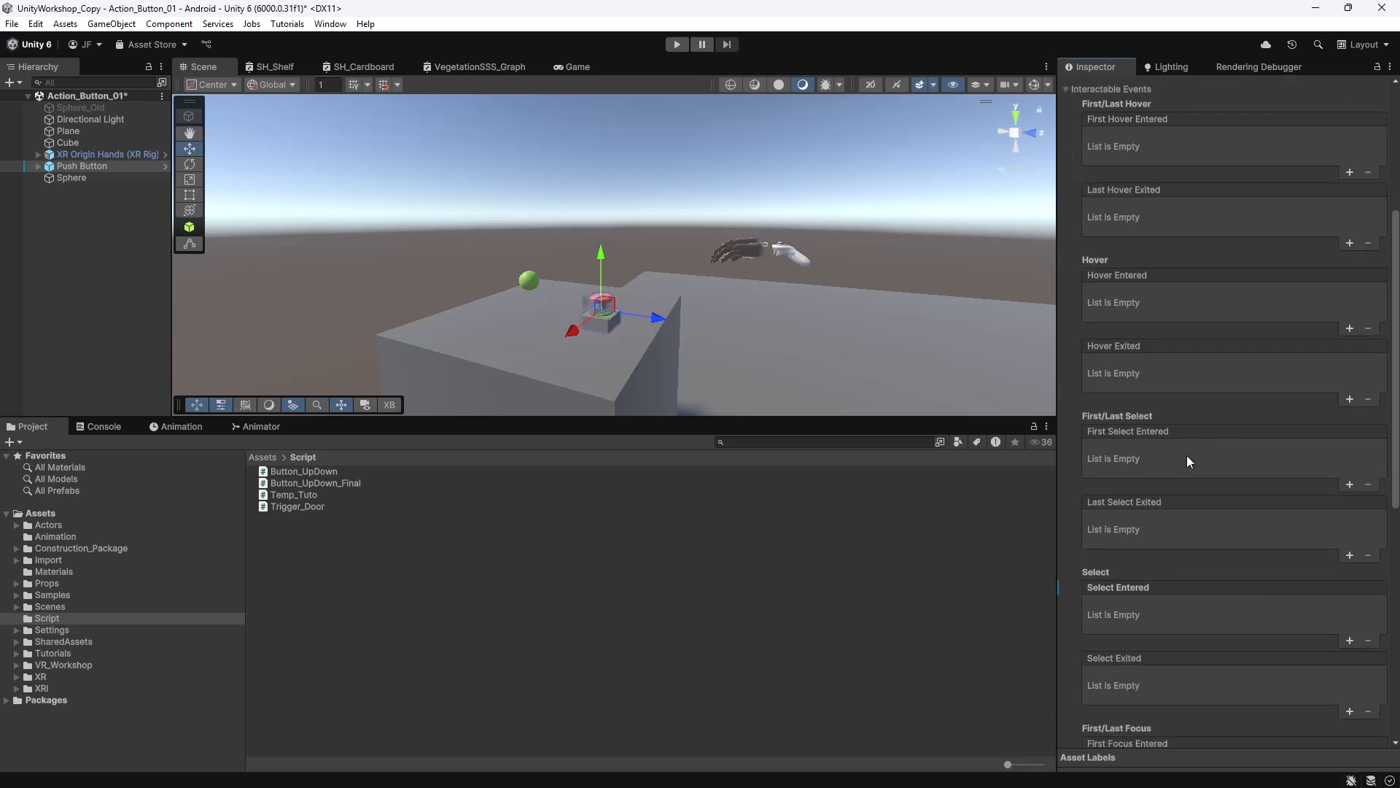
{"action": "scroll", "coordinate": [1161, 569], "scroll_direction": "down", "scroll_amount": 3}
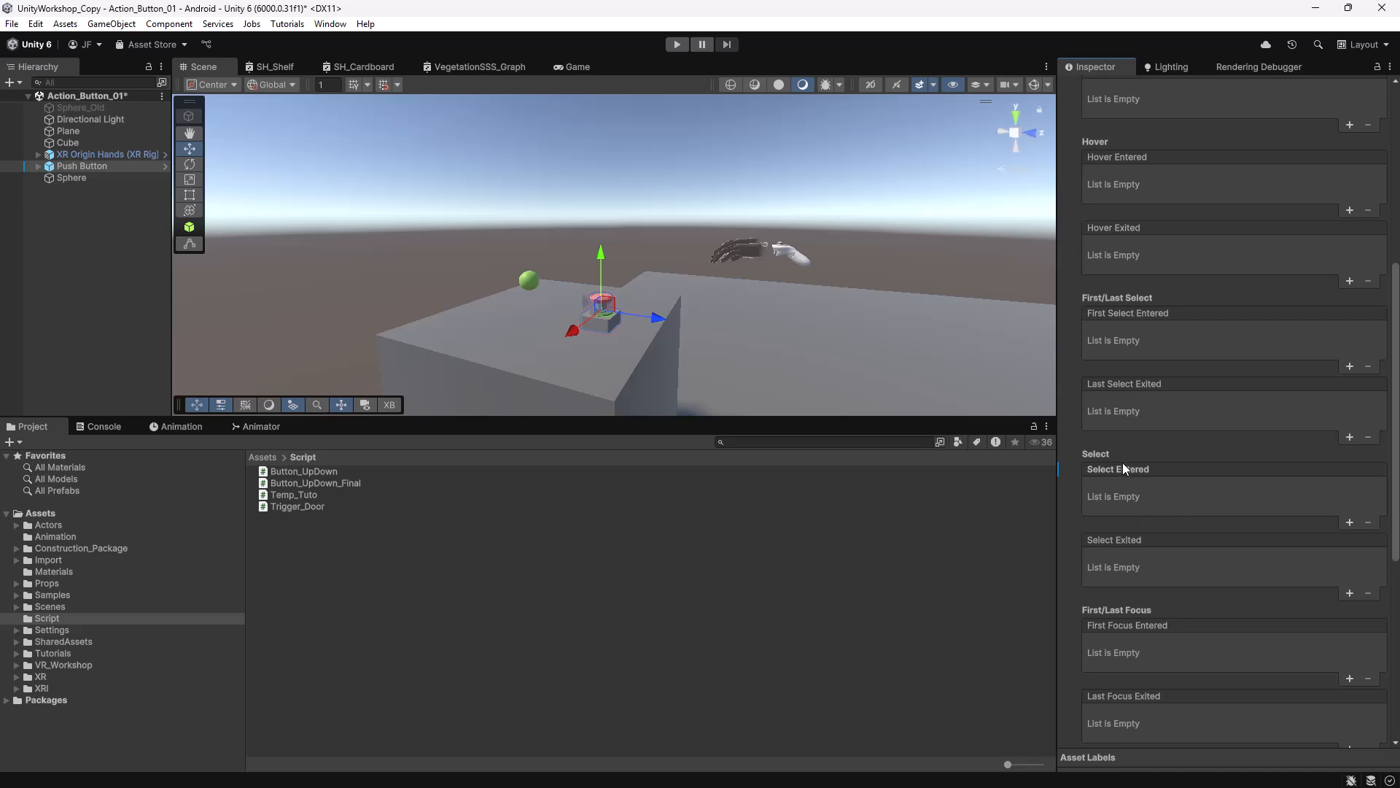
{"action": "left_click_drag", "start_coordinate": [1059, 496], "coordinate": [993, 497]}
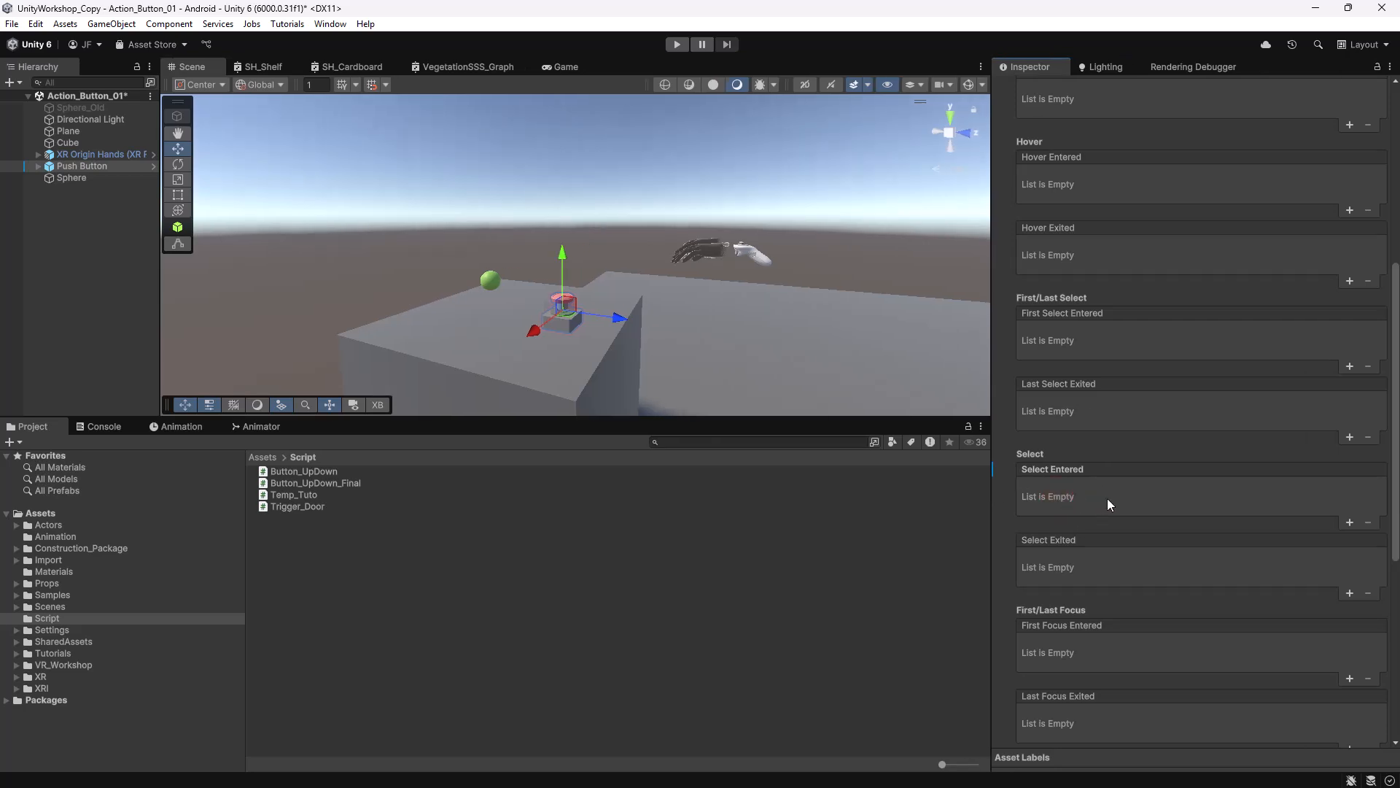
Add a Select Entered entry targeting the Sphere that calls Button_UpDown.OnButtonPressed().
{"action": "left_click", "coordinate": [1349, 522]}
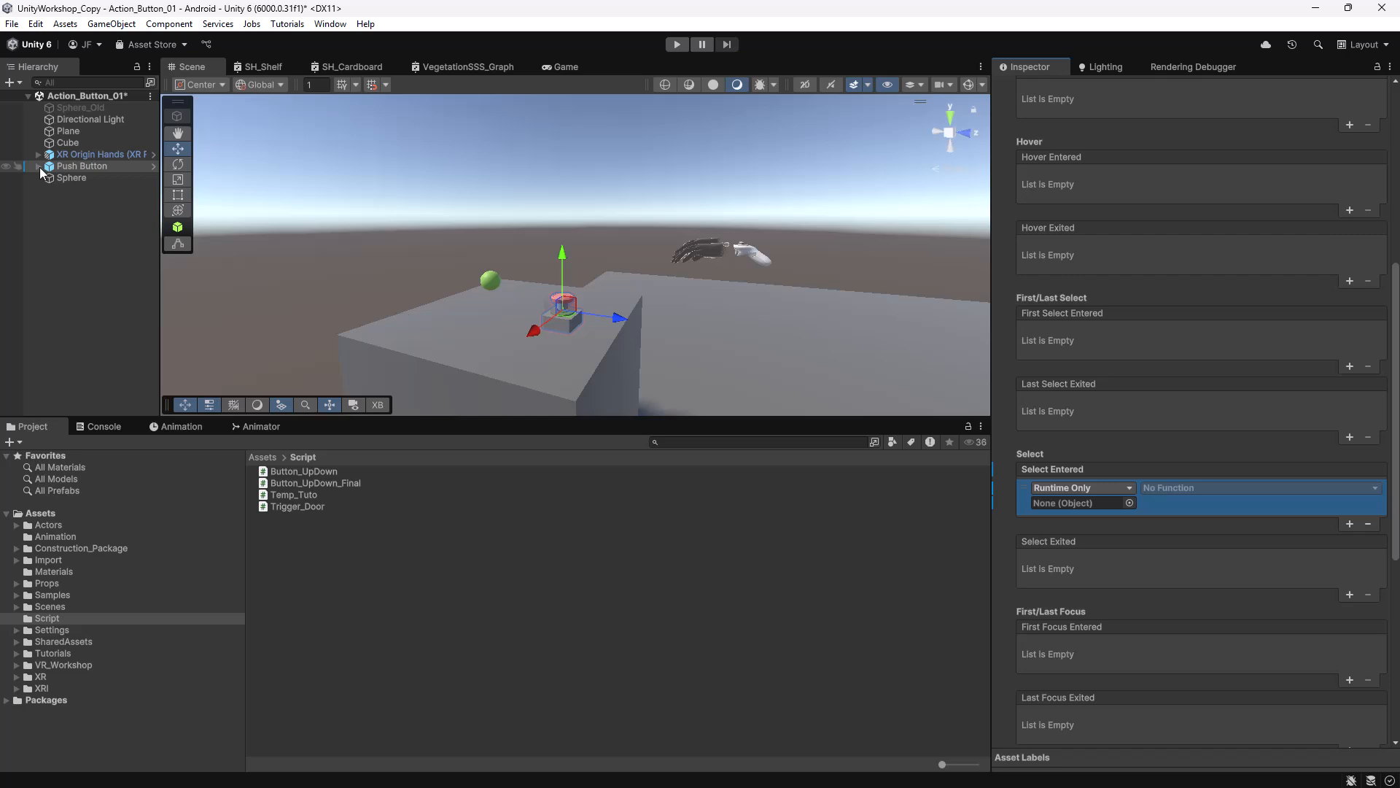
{"action": "left_click_drag", "start_coordinate": [66, 177], "coordinate": [1088, 504]}
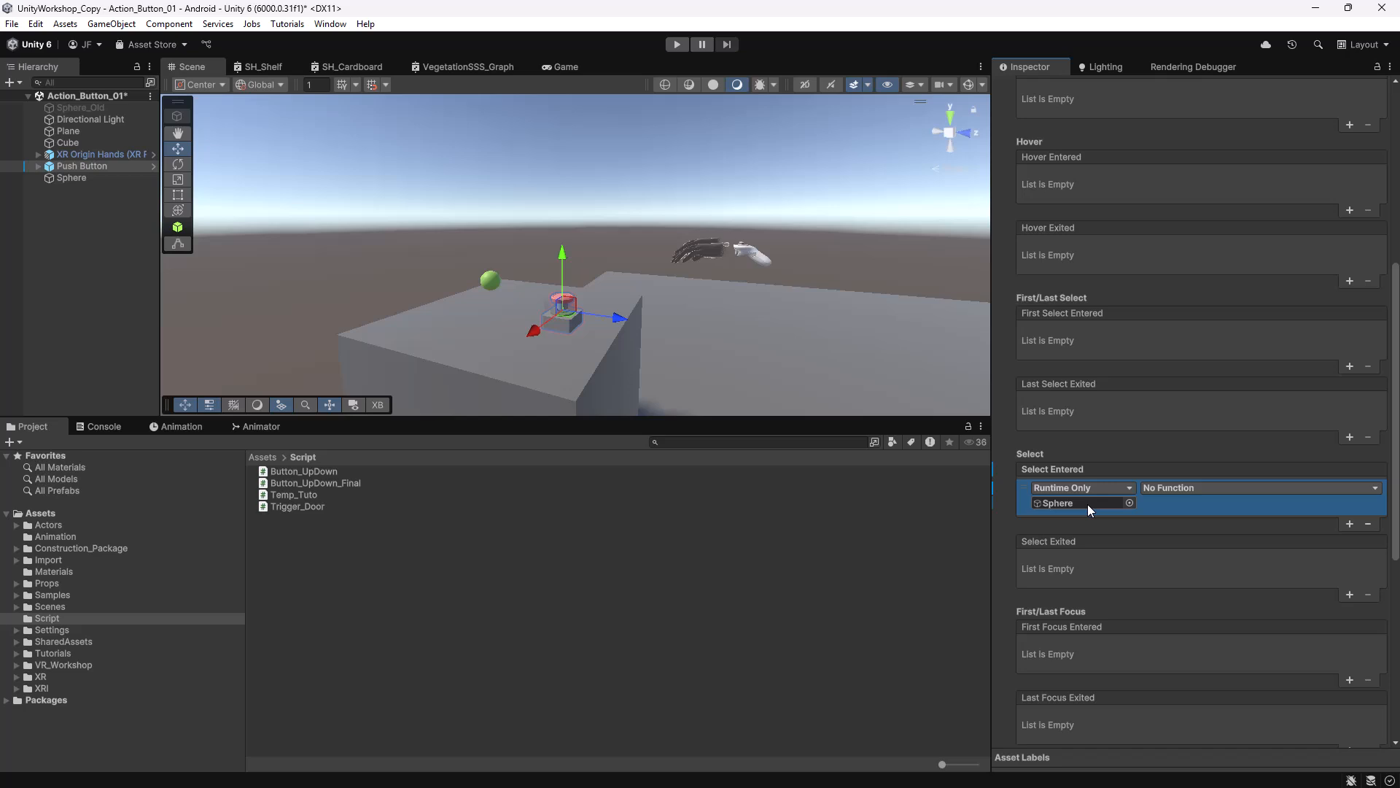
{"action": "left_click", "coordinate": [1183, 487]}
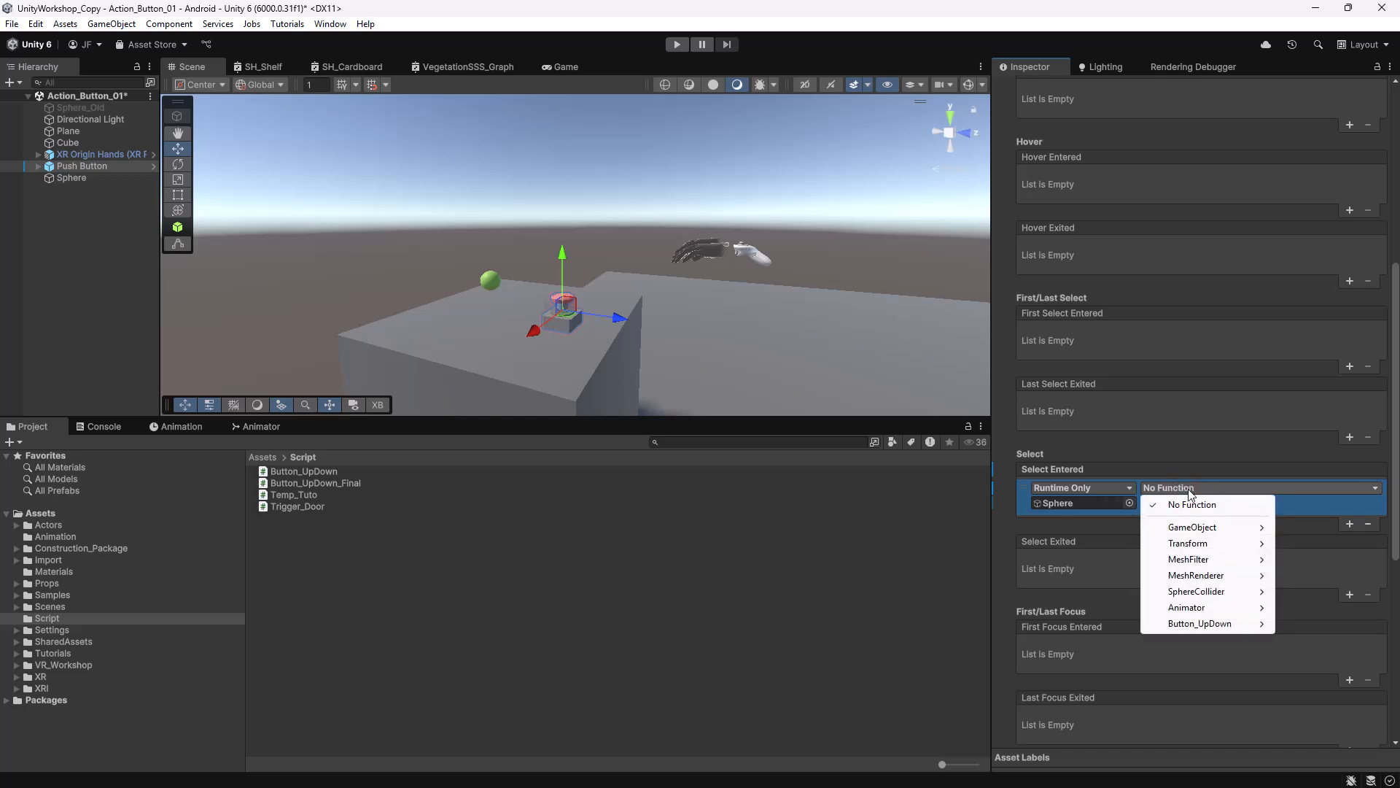
{"action": "mouse_move", "coordinate": [1200, 624]}
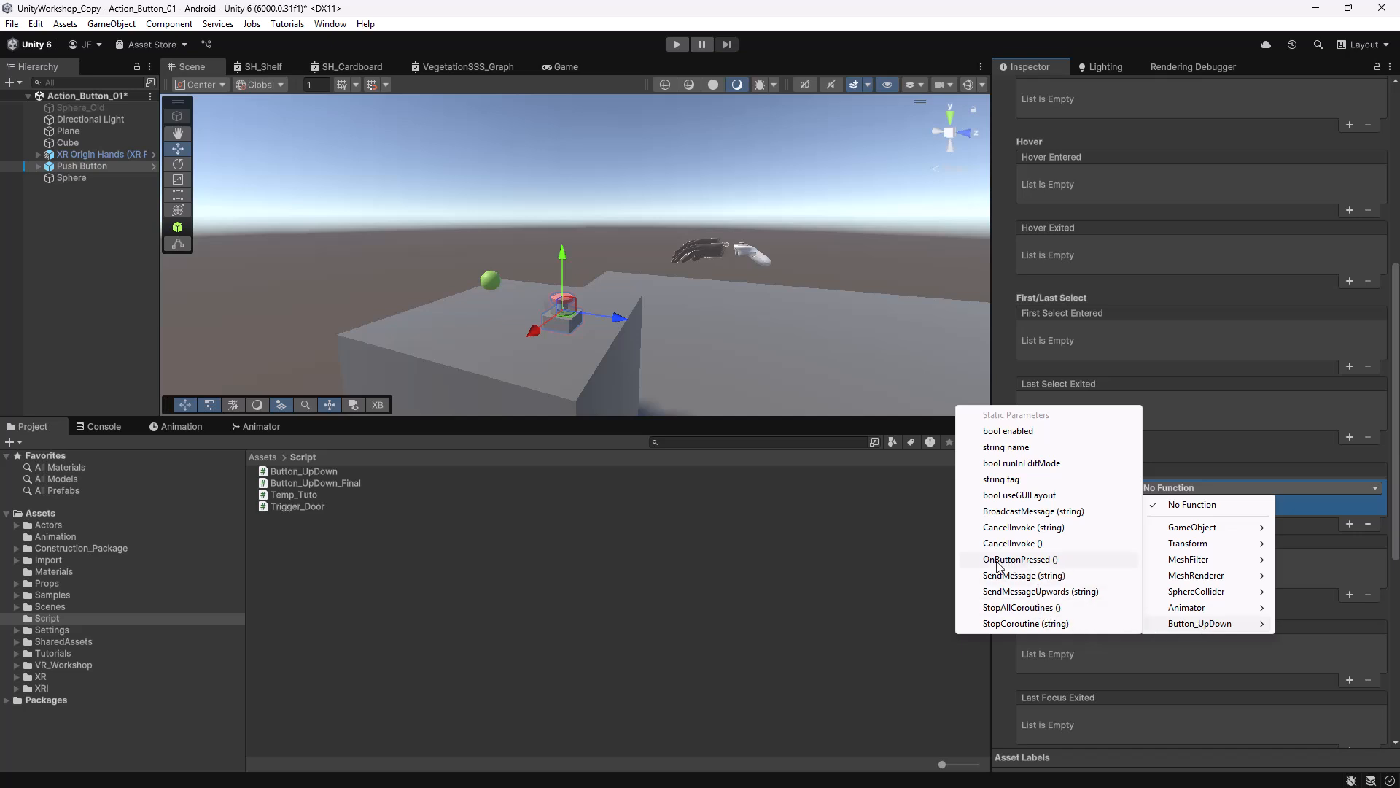
{"action": "left_click", "coordinate": [1036, 560]}
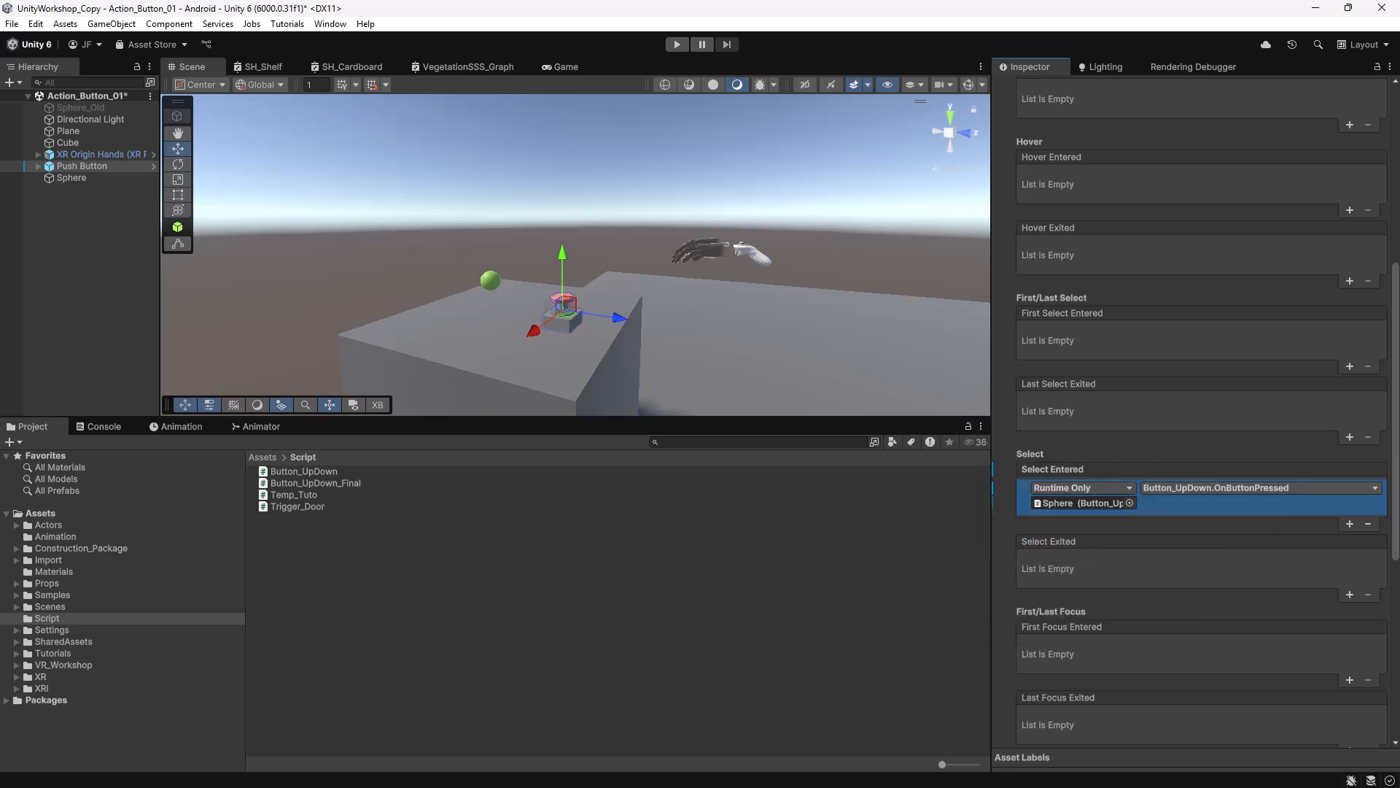
{"action": "left_click_drag", "start_coordinate": [1399, 202], "coordinate": [755, 108]}
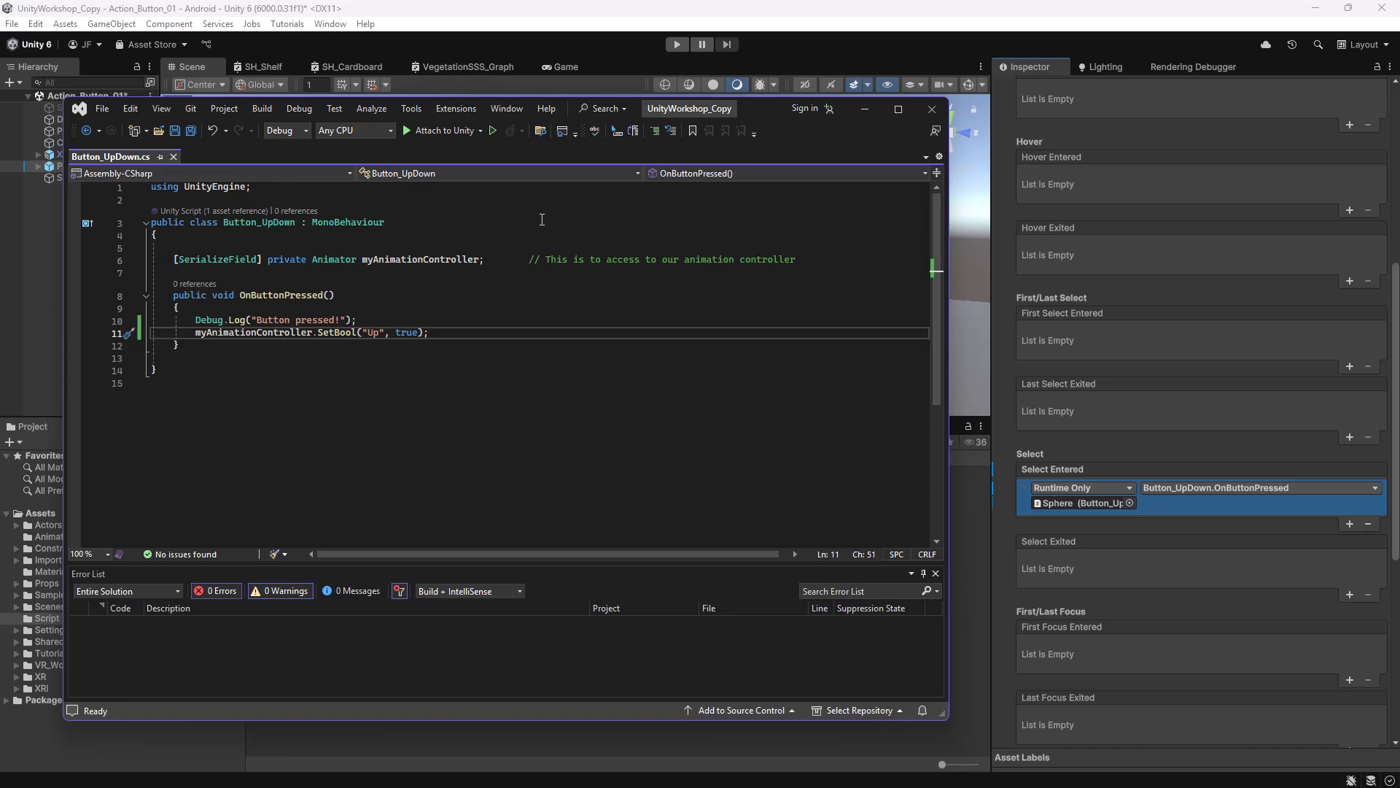
{"action": "left_click_drag", "start_coordinate": [760, 107], "coordinate": [1399, 108]}
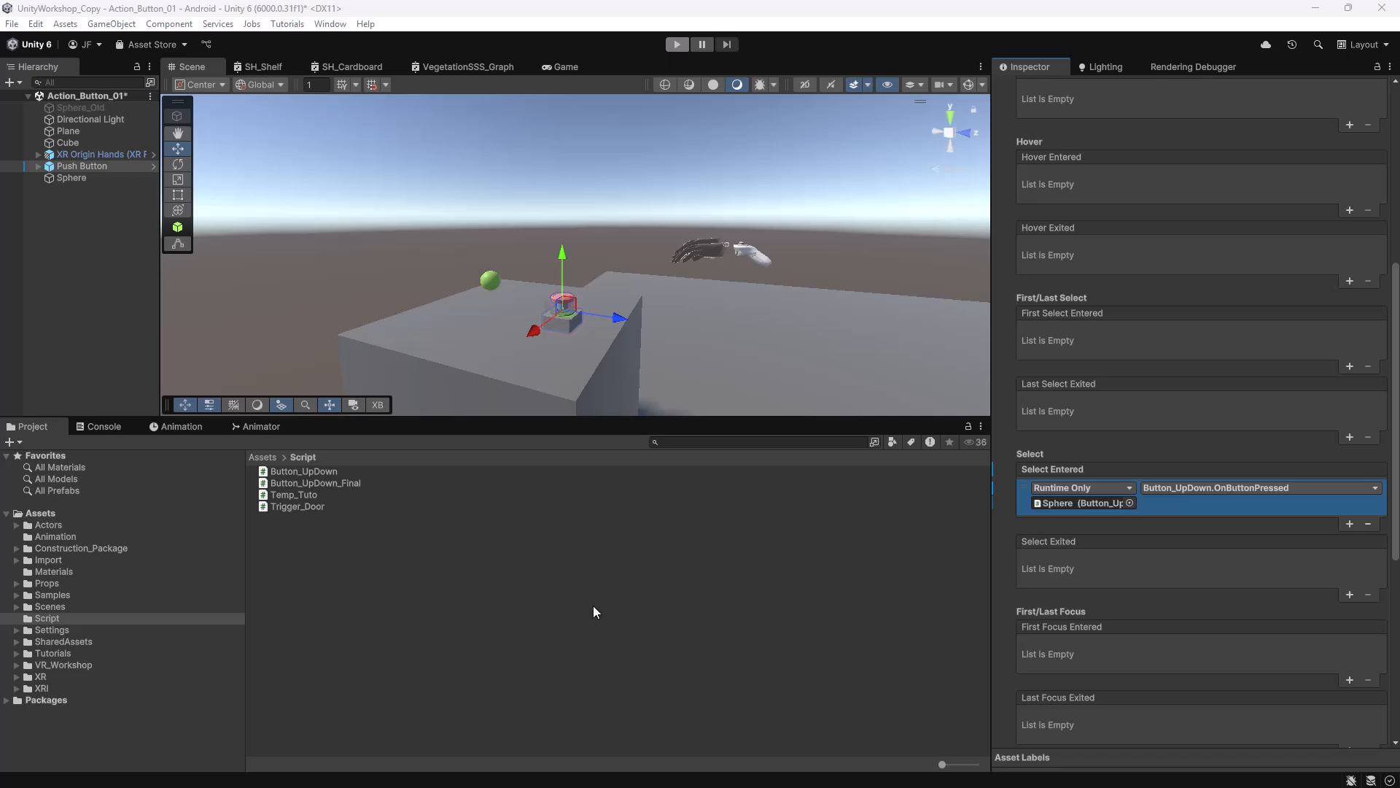
{"action": "left_click", "coordinate": [678, 47]}
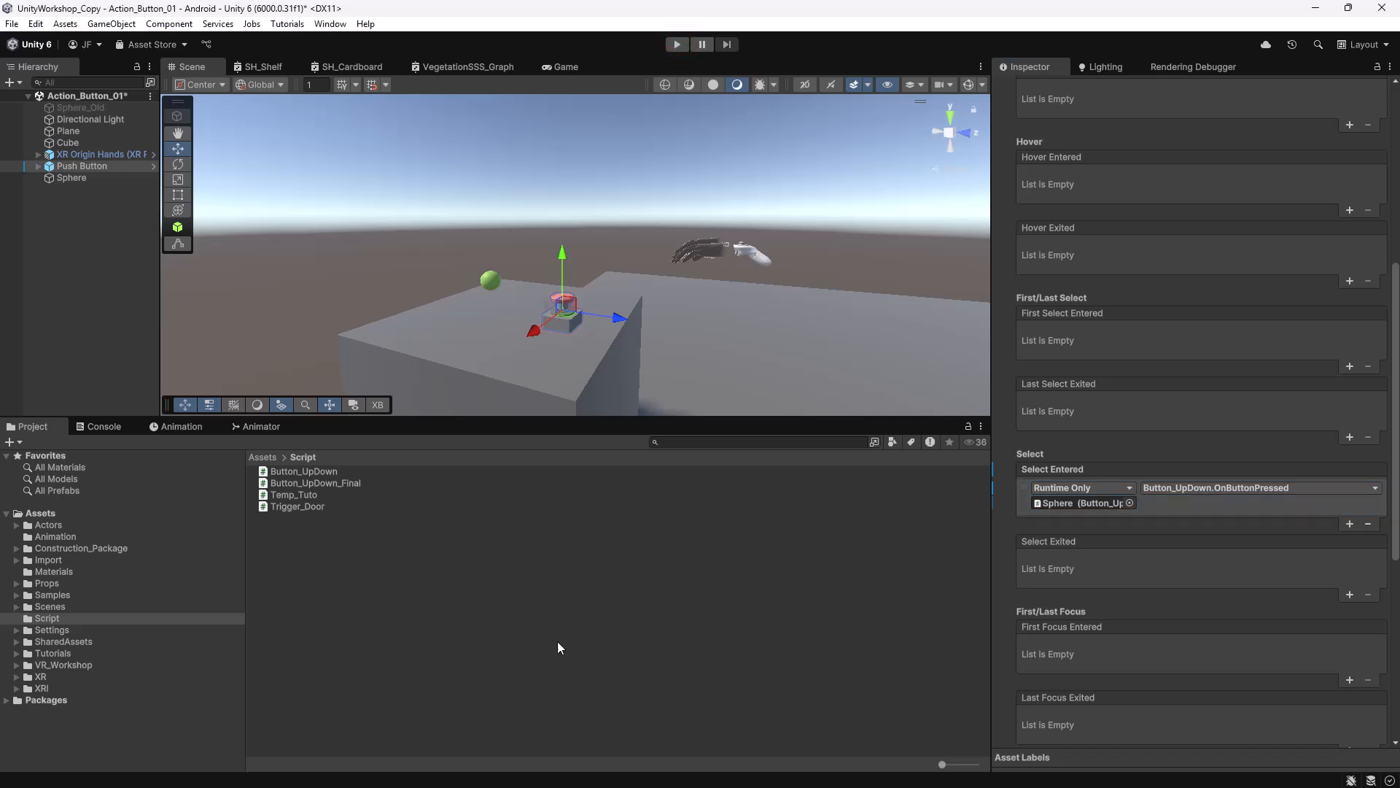
{"action": "left_click", "coordinate": [677, 45]}
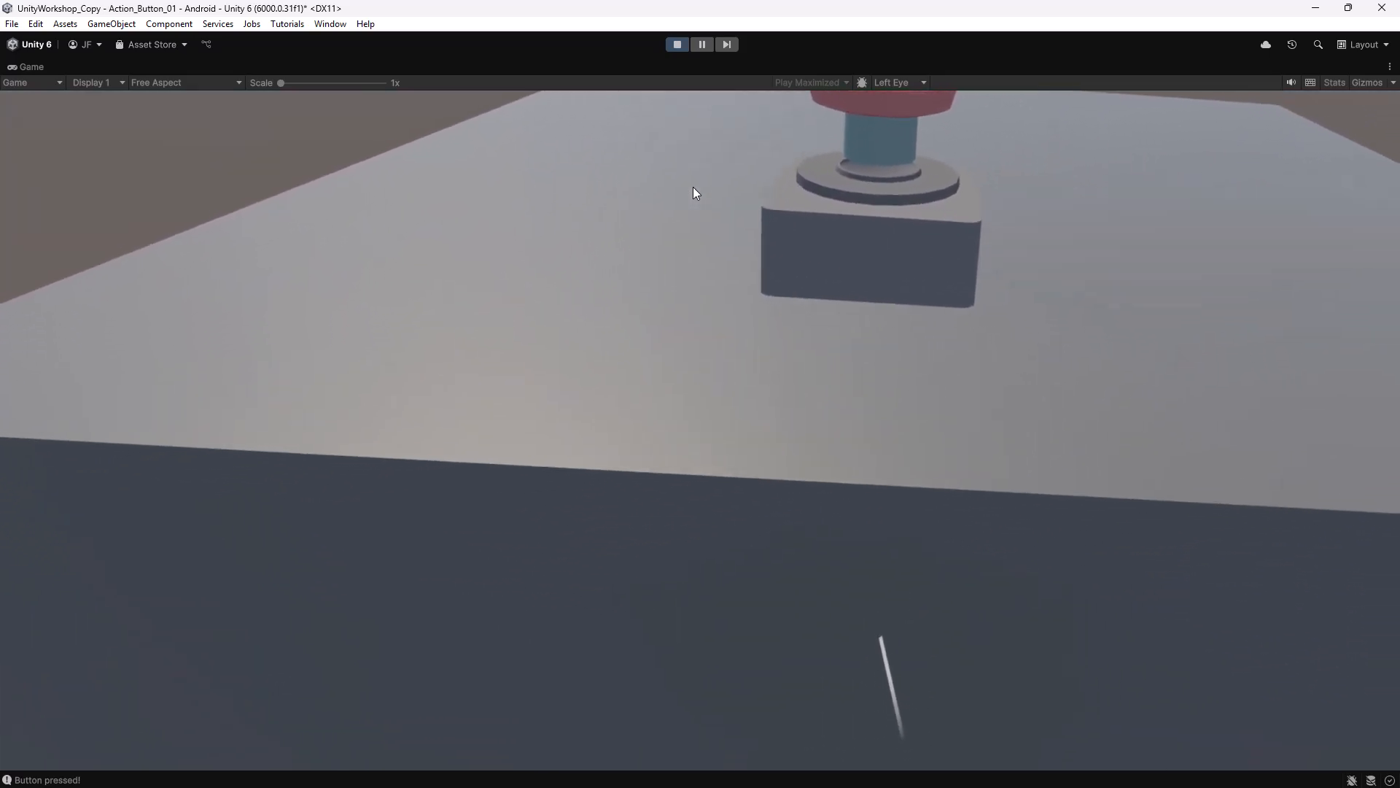
{"action": "key", "text": "ctrl+p"}
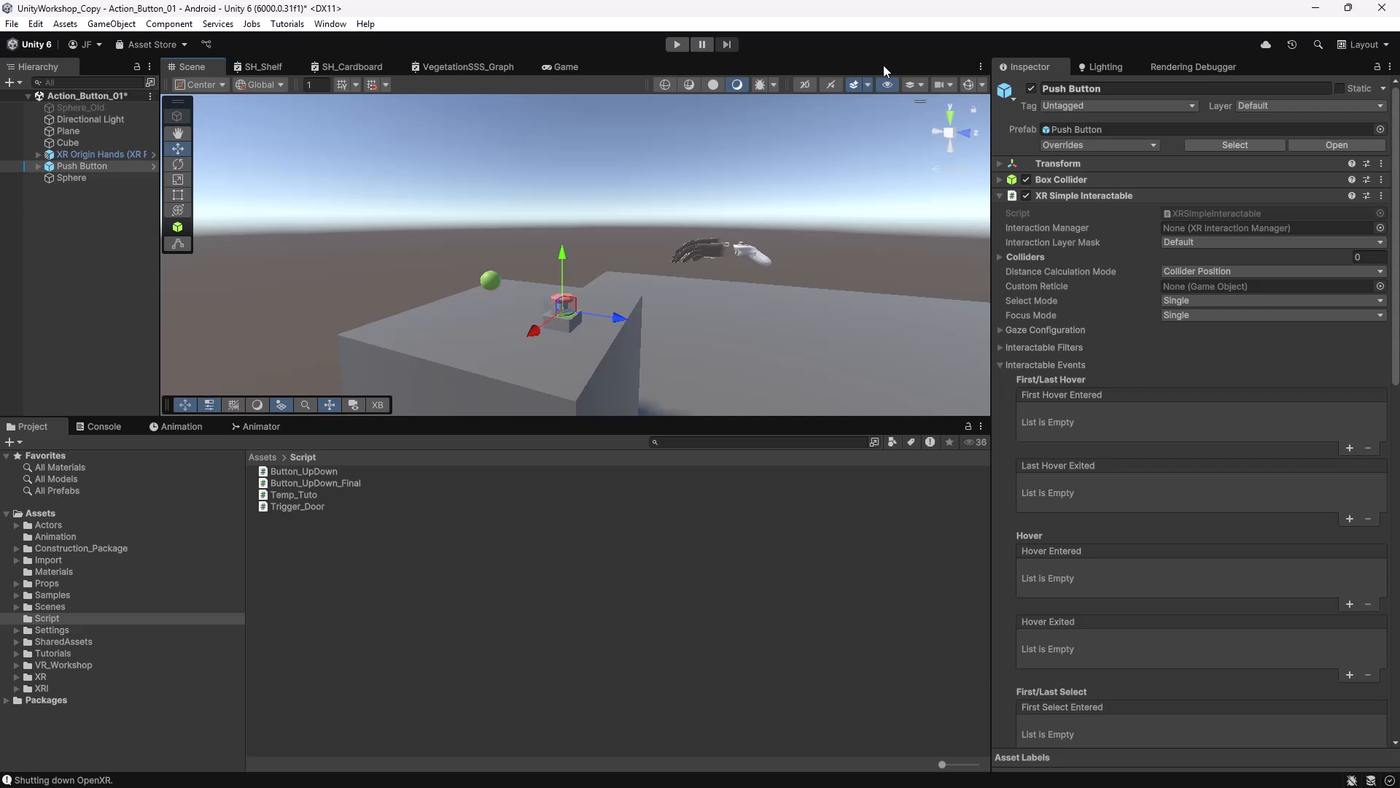
In Assets > Animation, select the Ball_Up clip and switch off Loop Time.
{"action": "left_click", "coordinate": [181, 426]}
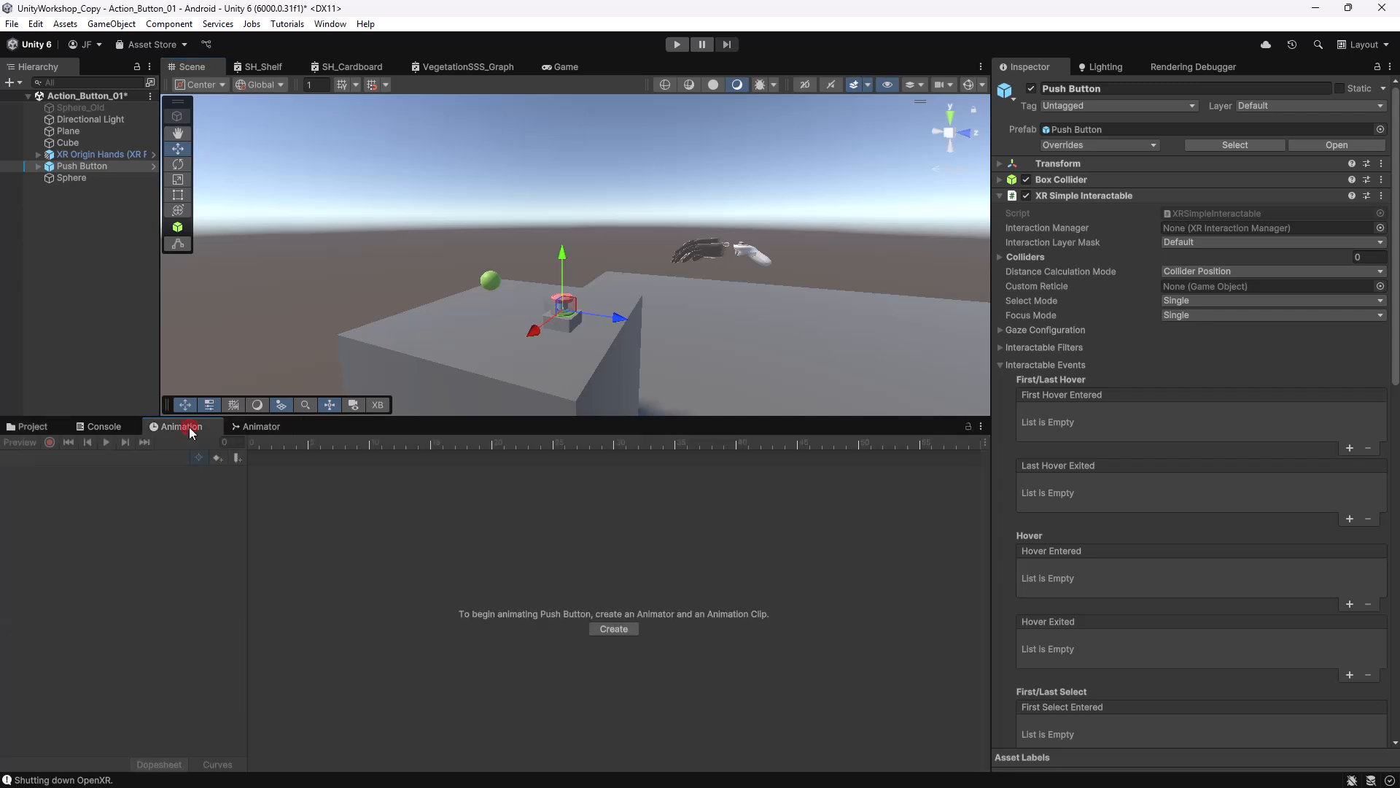
{"action": "left_click", "coordinate": [490, 279]}
{"action": "left_click", "coordinate": [29, 426]}
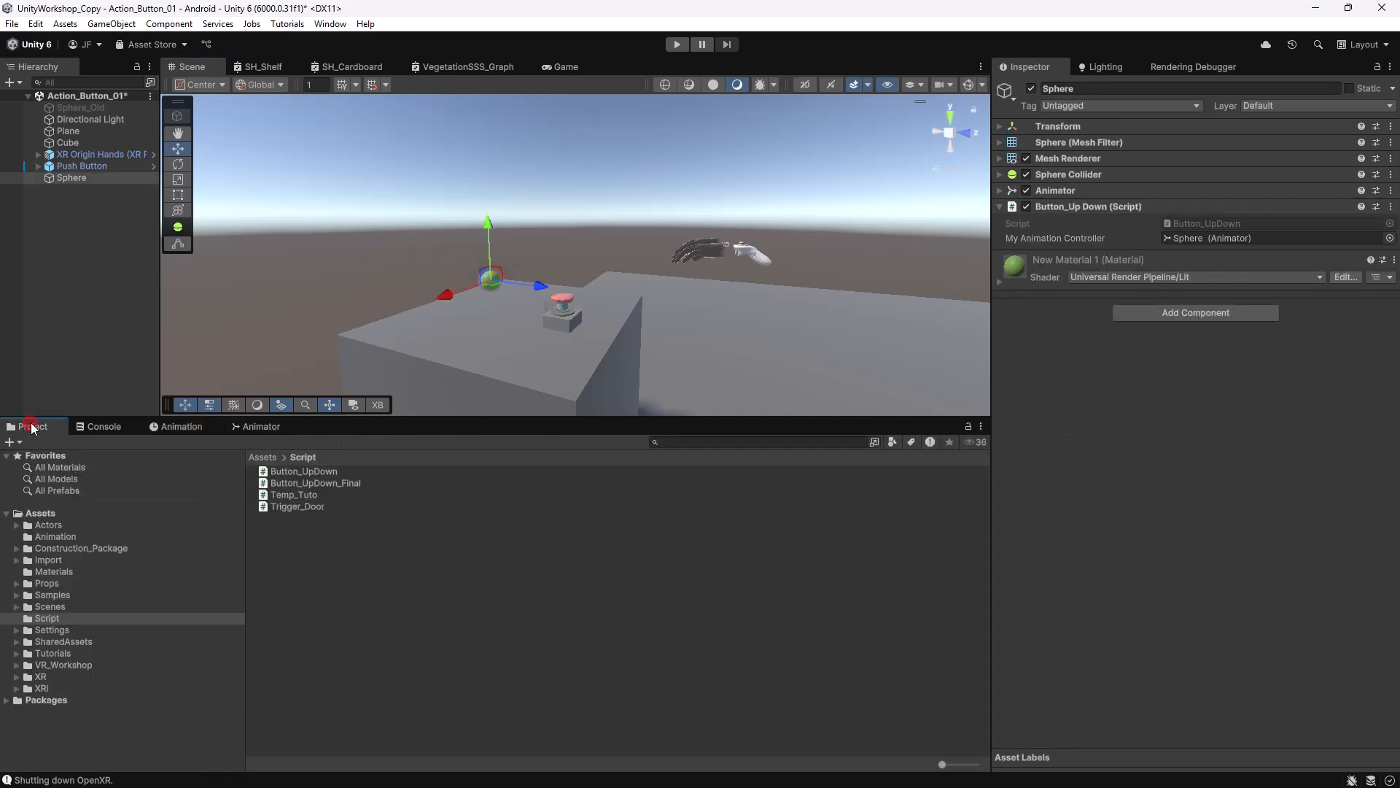
{"action": "left_click", "coordinate": [53, 536]}
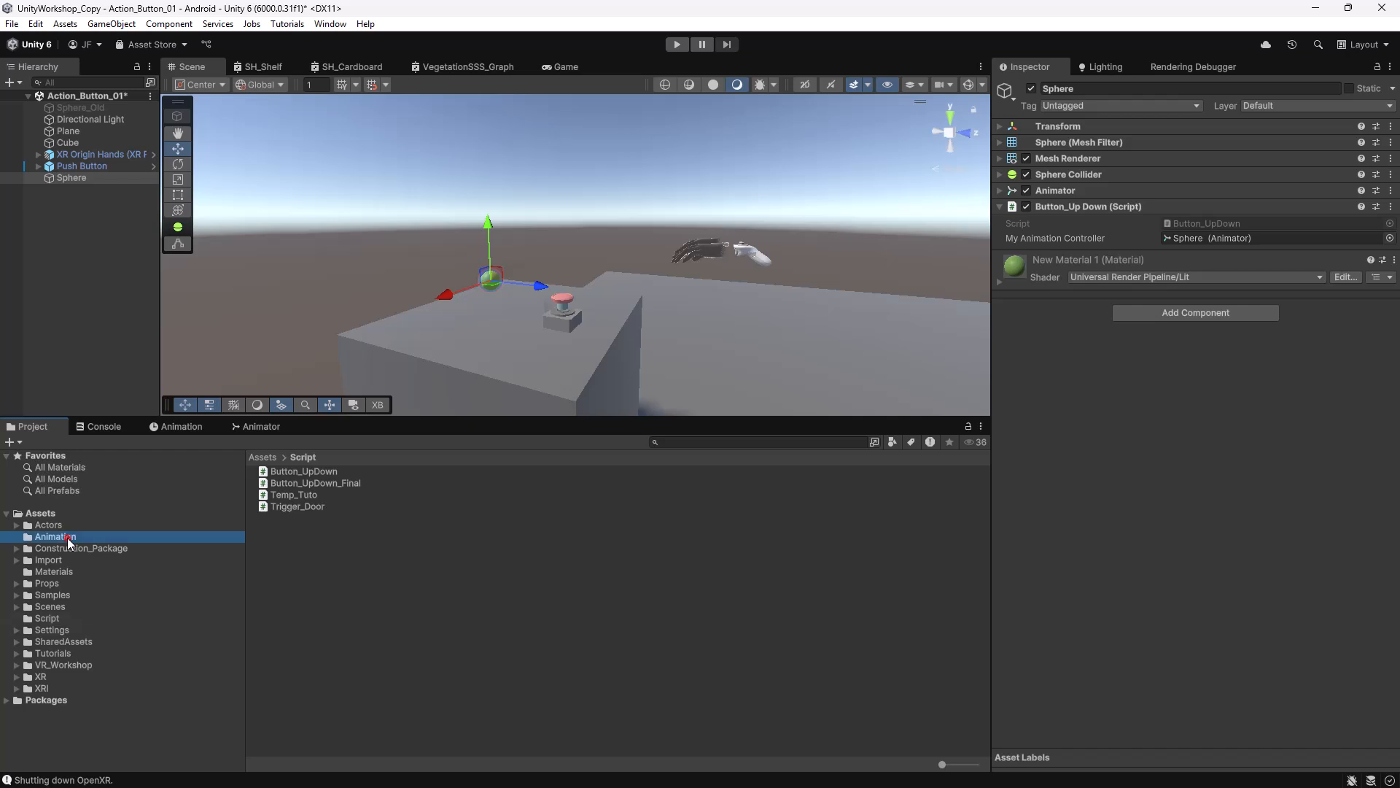
{"action": "left_click", "coordinate": [291, 518]}
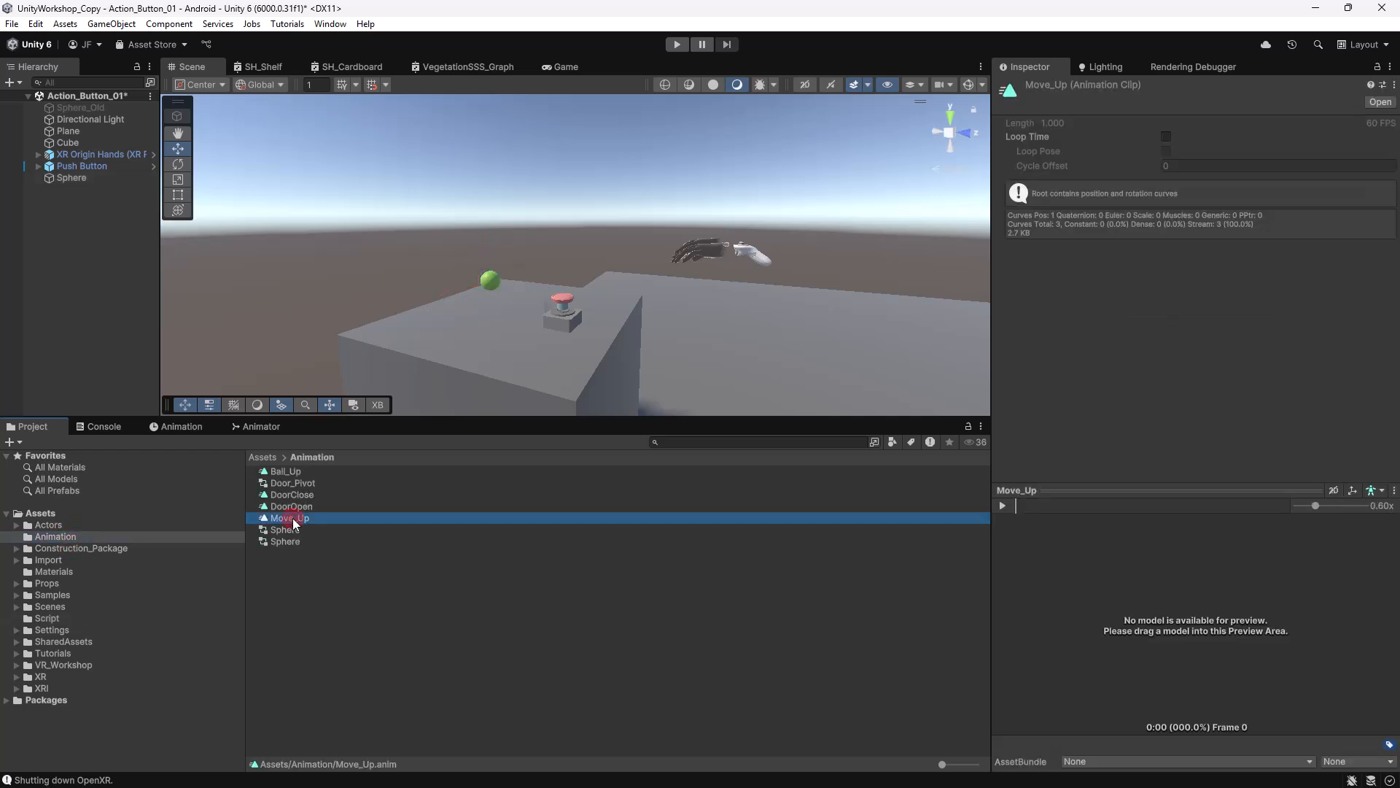
{"action": "left_click", "coordinate": [285, 472]}
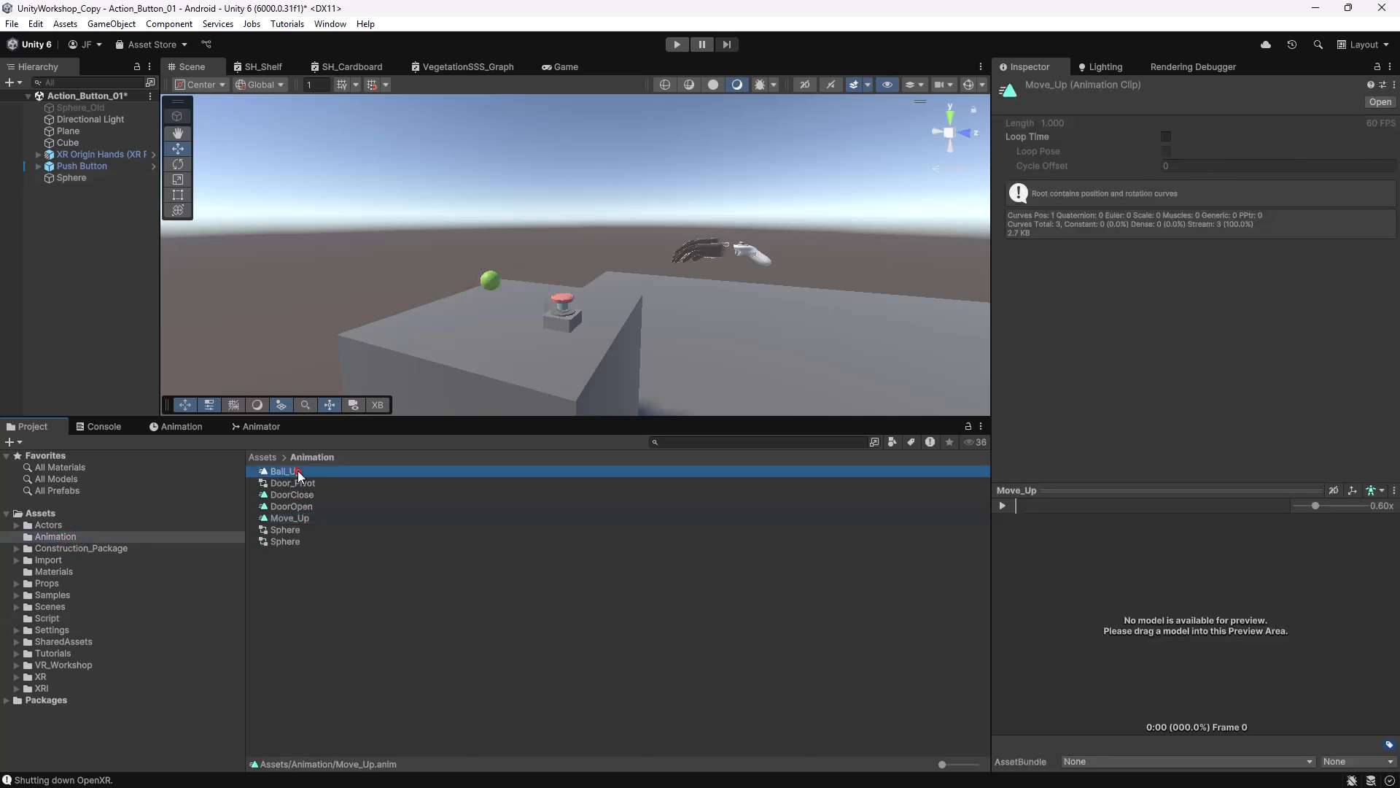
{"action": "left_click", "coordinate": [1167, 136]}
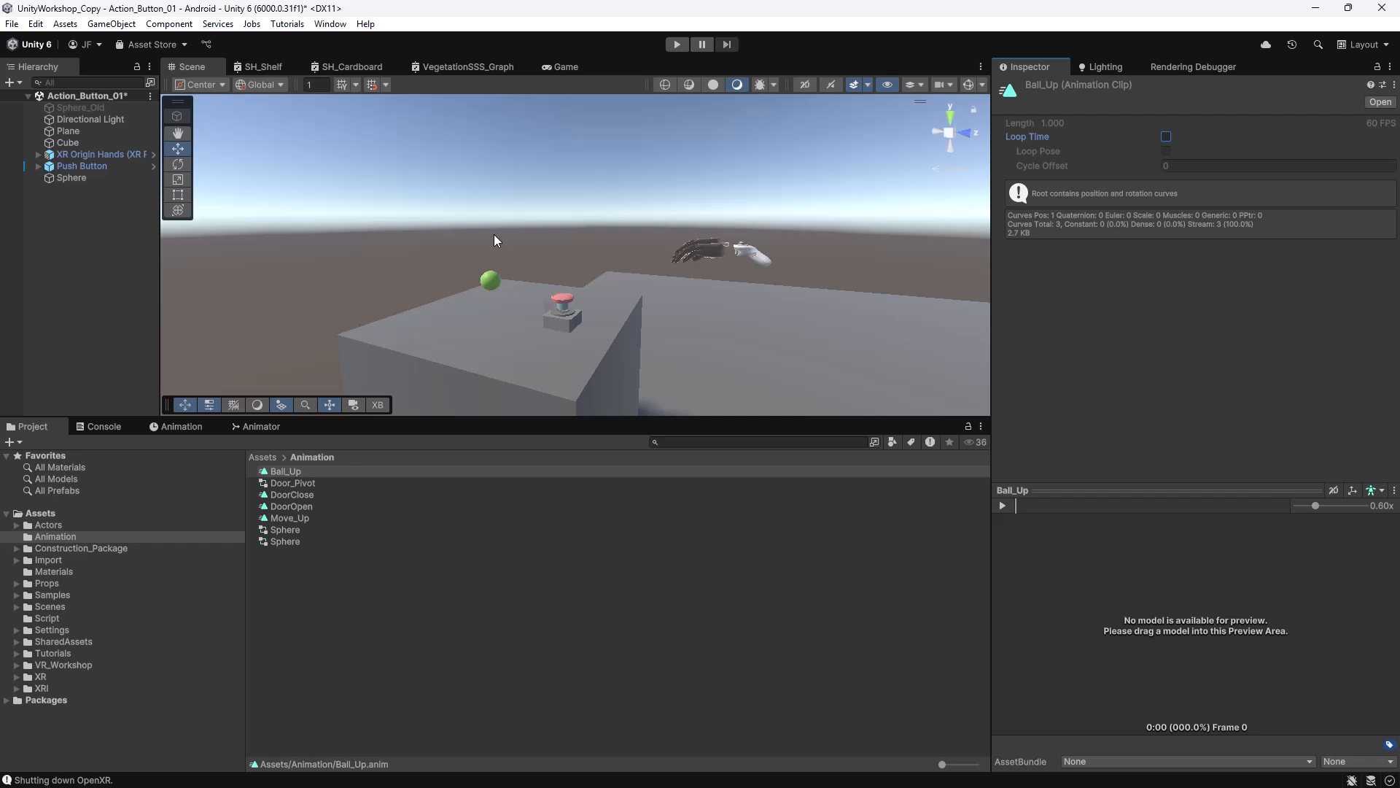
{"action": "left_click_drag", "start_coordinate": [719, 331], "coordinate": [572, 345], "text": "alt"}
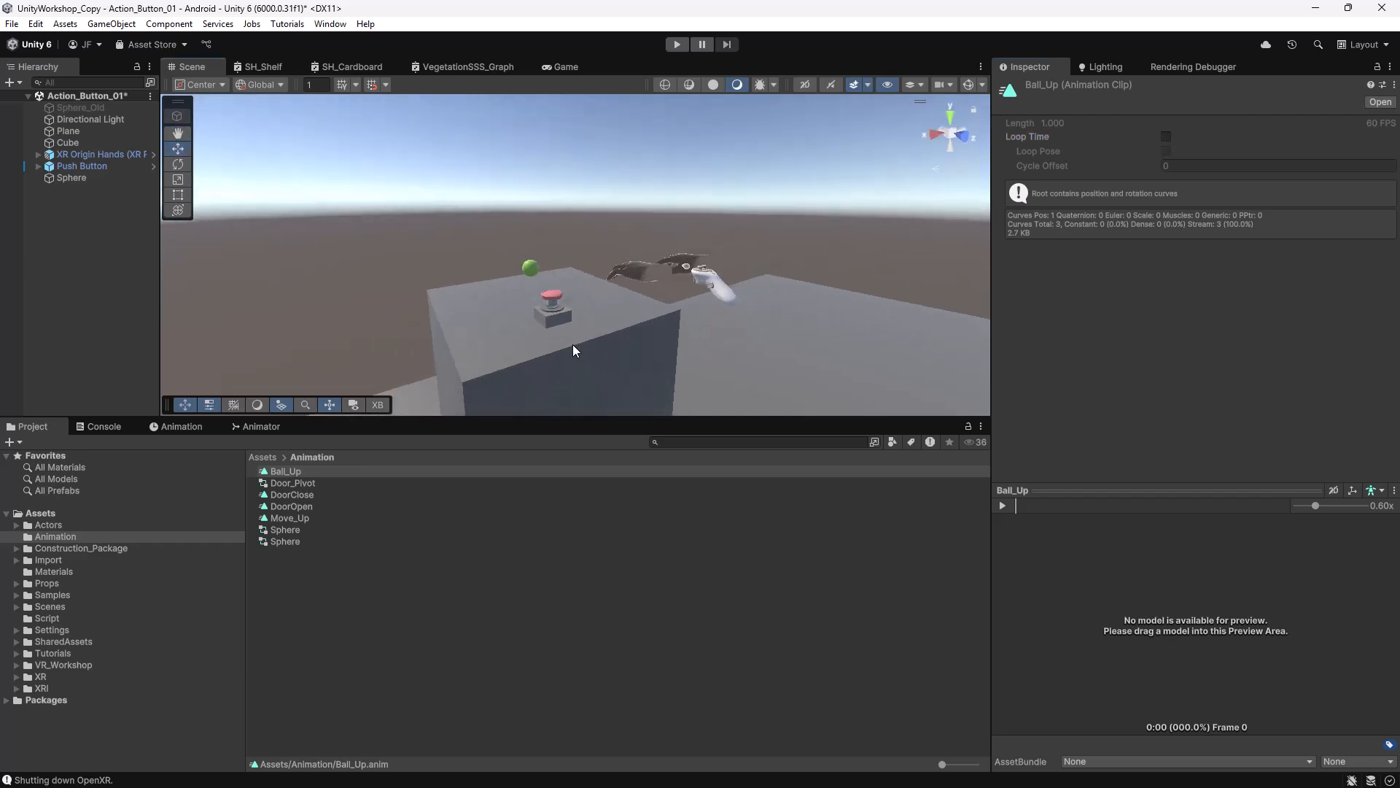
{"action": "right_click_drag", "start_coordinate": [599, 323], "coordinate": [743, 337], "text": "alt"}
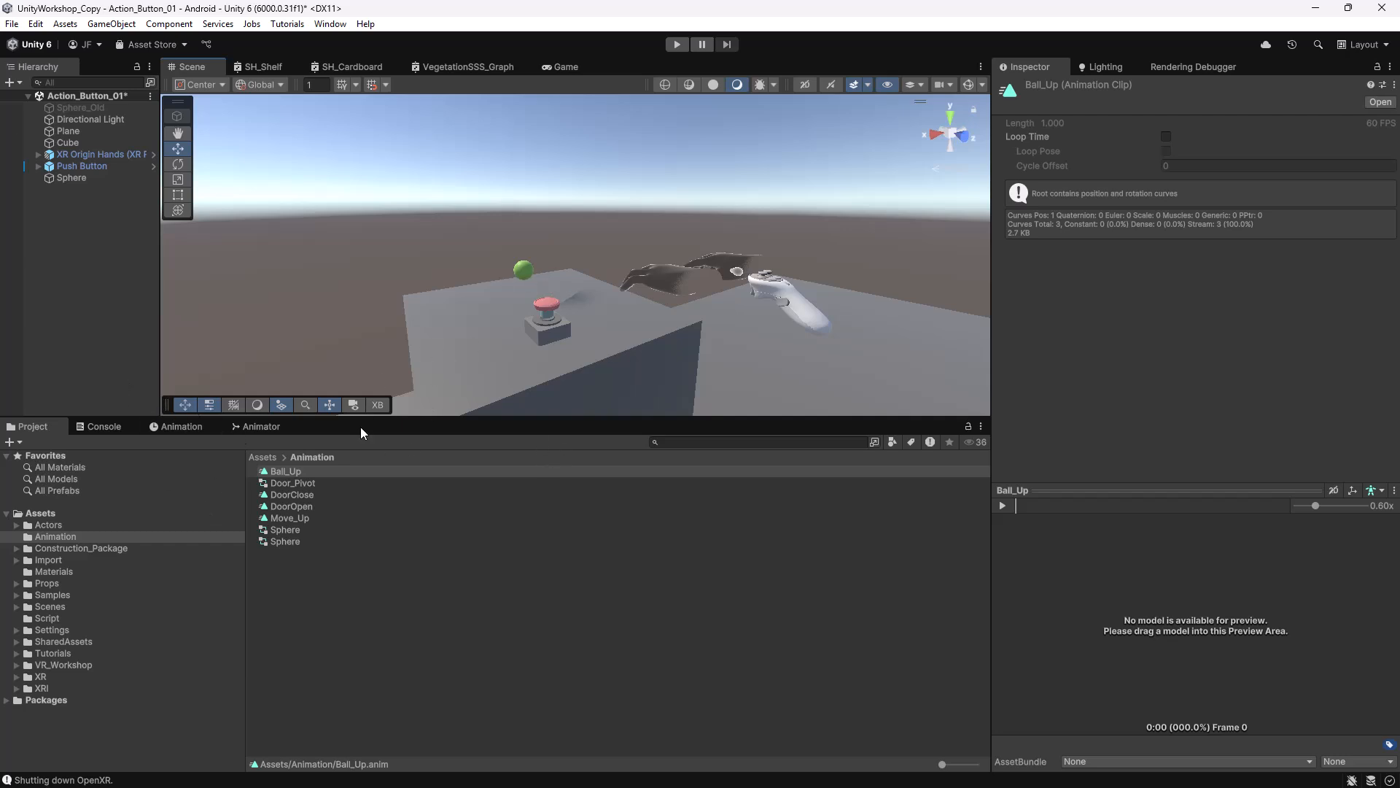
Duplicate Push Button with Ctrl+D, move the copy beside the original and check its Select Entered event.
{"action": "left_click", "coordinate": [83, 176]}
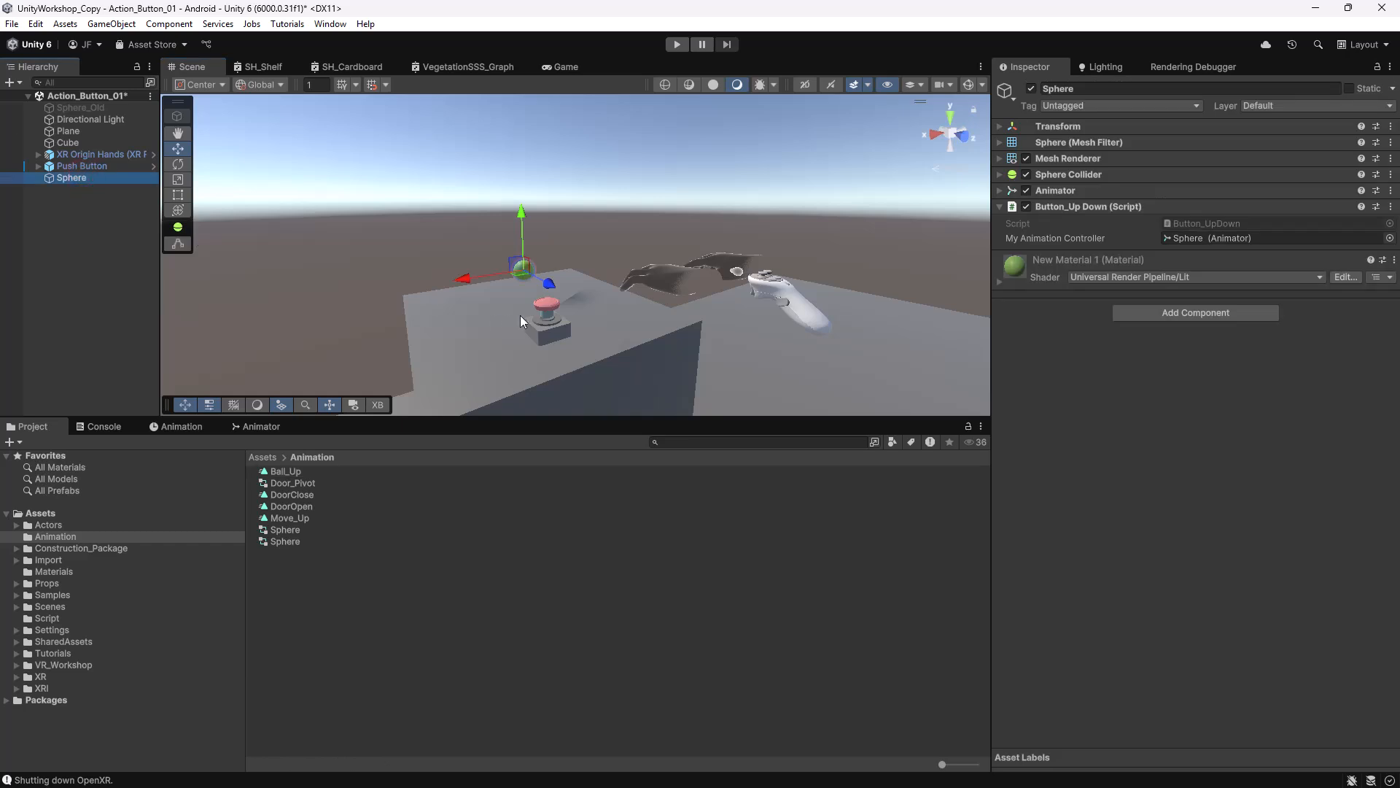
{"action": "left_click", "coordinate": [552, 304]}
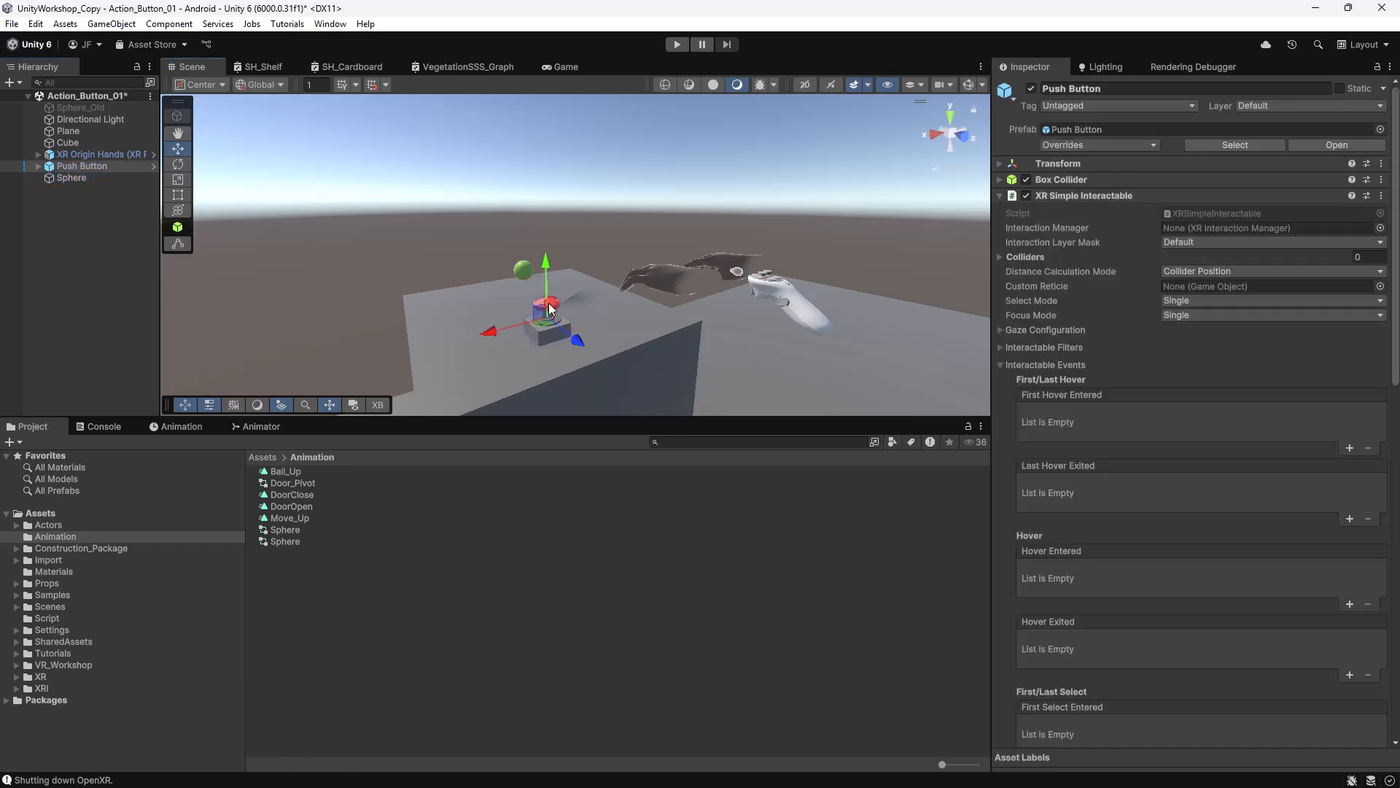
{"action": "left_click", "coordinate": [78, 178]}
{"action": "left_click", "coordinate": [76, 167]}
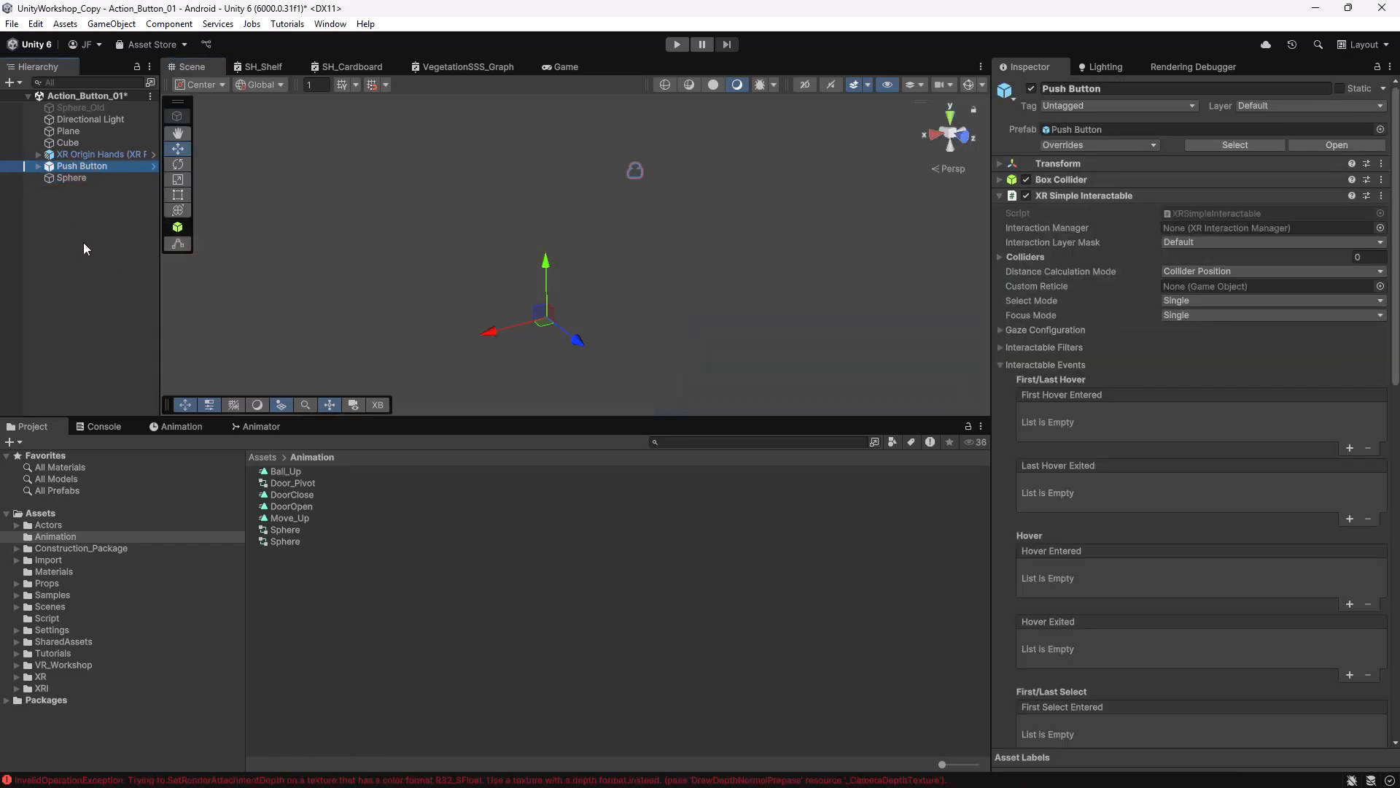
{"action": "key", "text": "ctrl+d"}
{"action": "left_click_drag", "start_coordinate": [551, 325], "coordinate": [558, 324]}
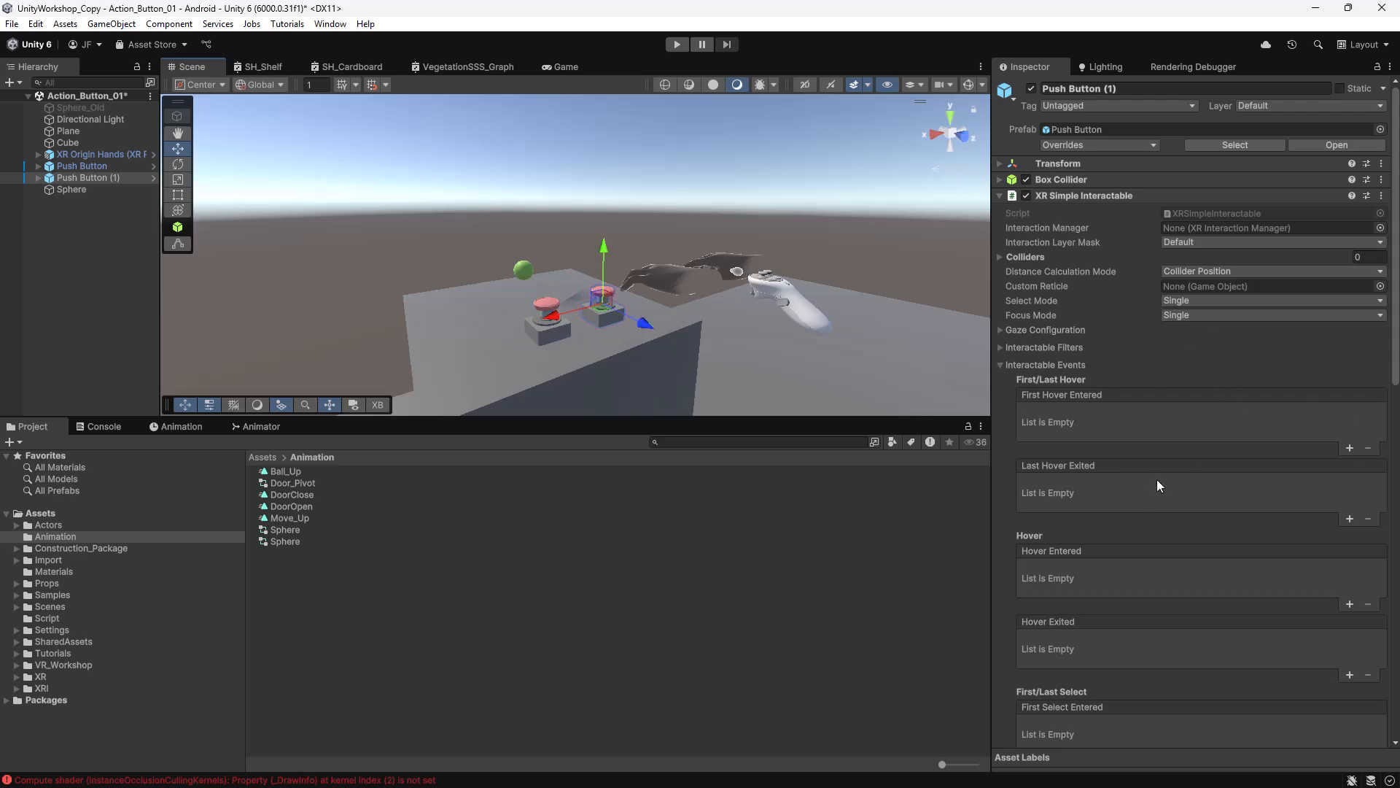
{"action": "scroll", "coordinate": [1160, 485], "scroll_direction": "down", "scroll_amount": 10}
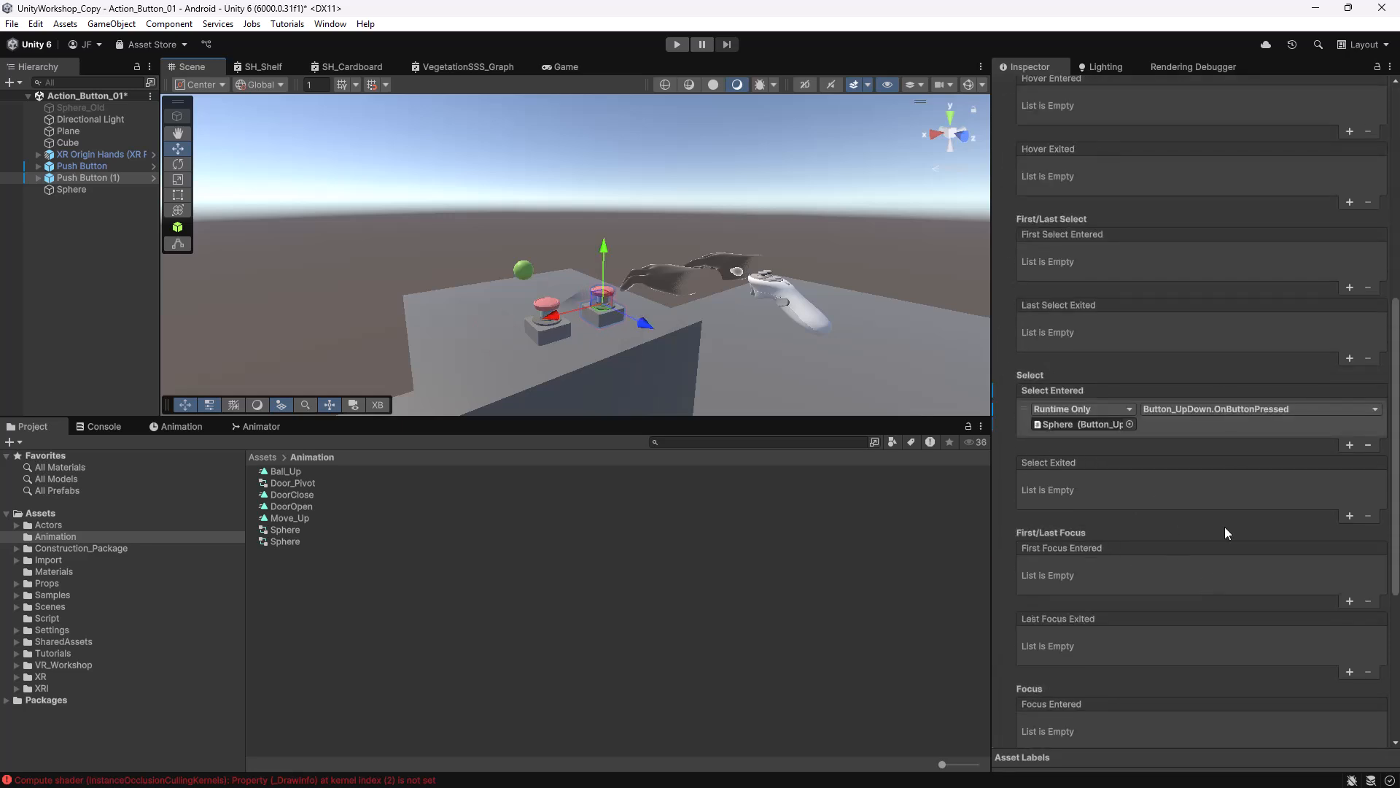
{"action": "scroll", "coordinate": [1196, 525], "scroll_direction": "down", "scroll_amount": 5}
{"action": "scroll", "coordinate": [1195, 510], "scroll_direction": "up", "scroll_amount": 8}
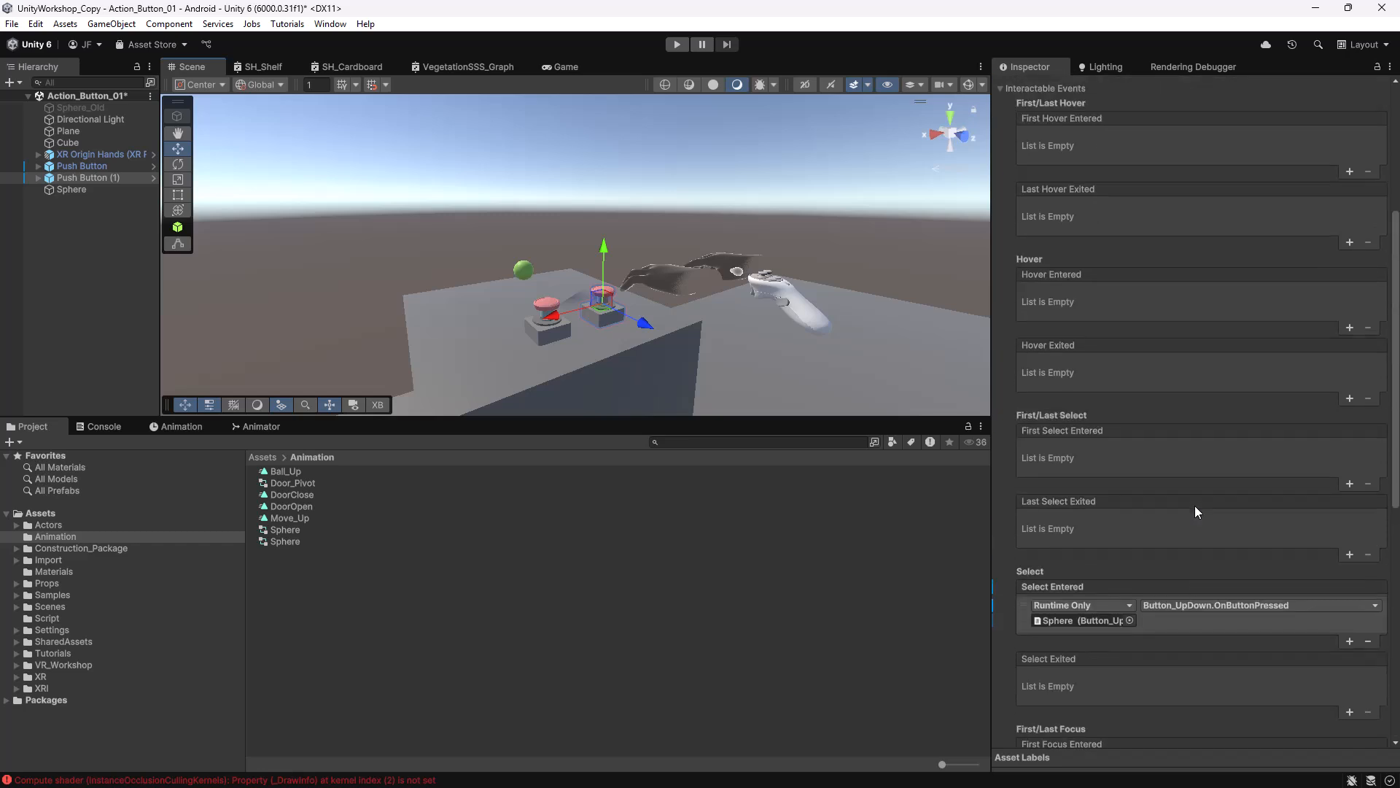
{"action": "scroll", "coordinate": [1195, 505], "scroll_direction": "up", "scroll_amount": 6}
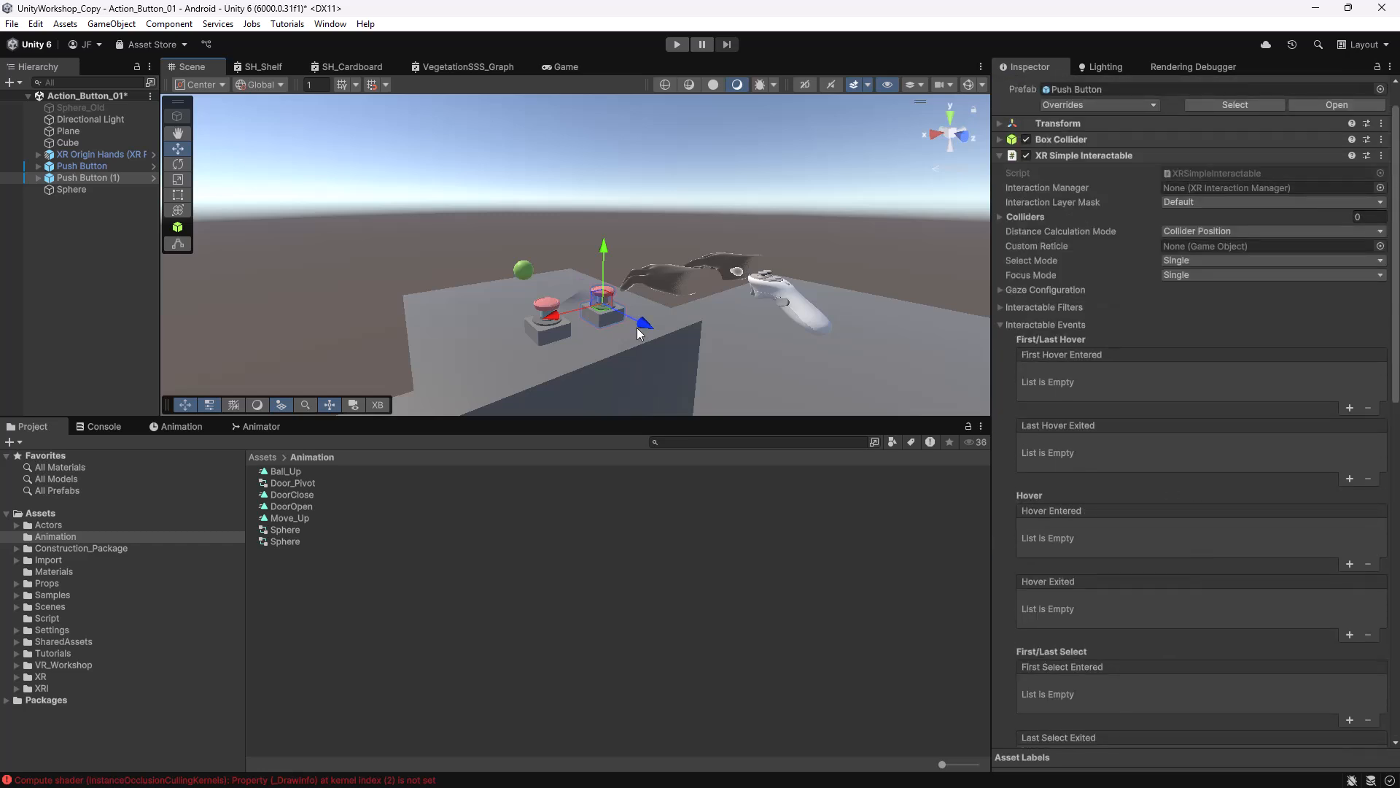
{"action": "scroll", "coordinate": [1150, 458], "scroll_direction": "down", "scroll_amount": 9}
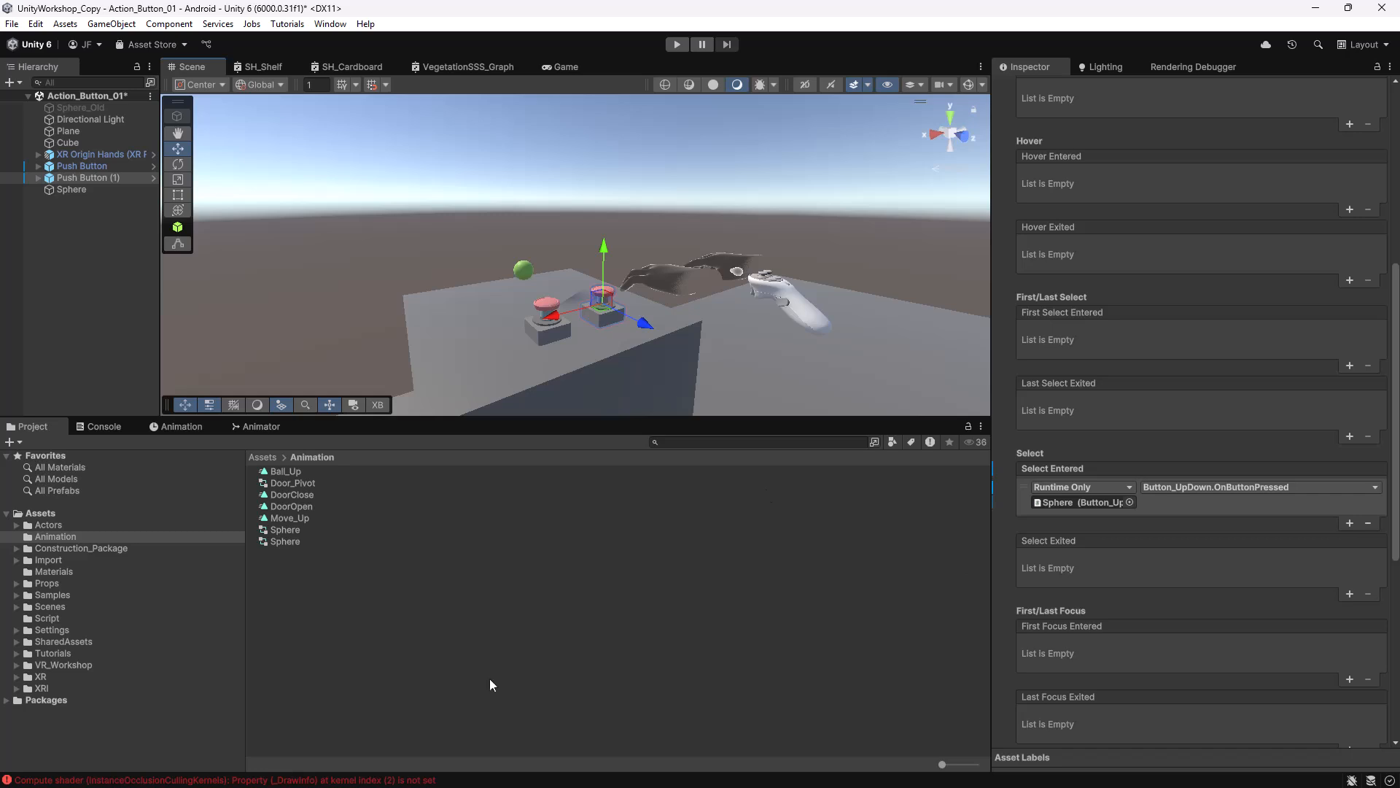
Create a new animation clip for the Sphere saved as Ball_Down.anim.
{"action": "left_click", "coordinate": [85, 189]}
{"action": "left_click", "coordinate": [178, 425]}
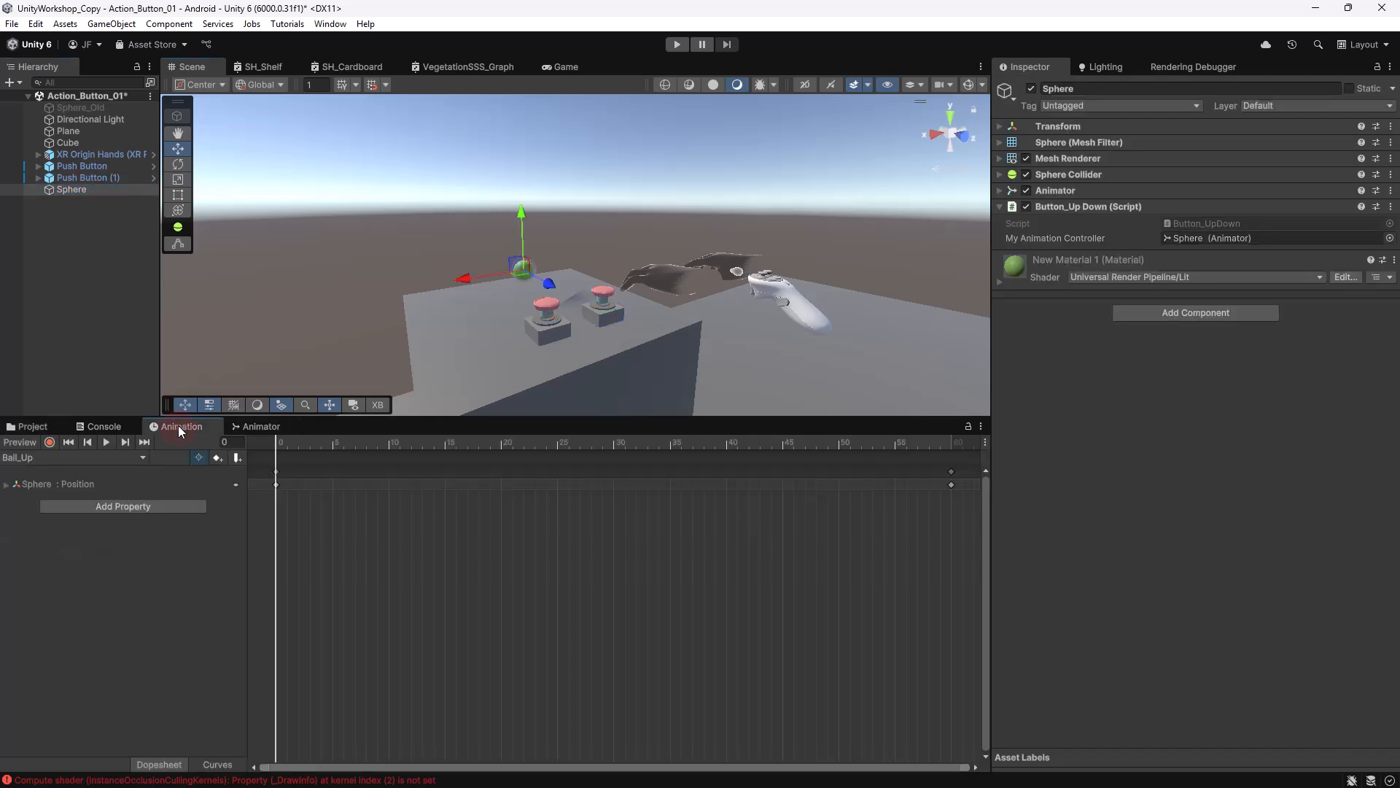
{"action": "left_click", "coordinate": [34, 459]}
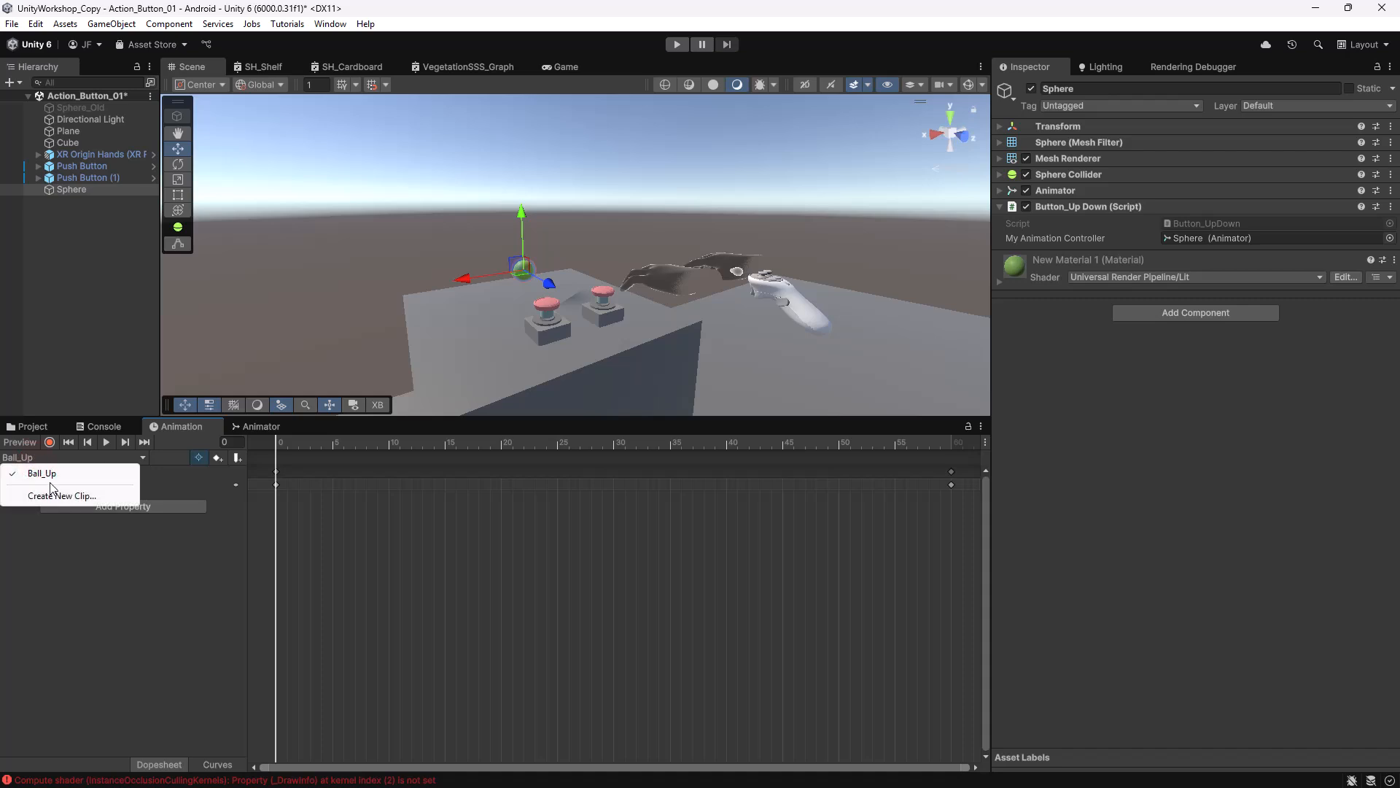
{"action": "left_click", "coordinate": [77, 499]}
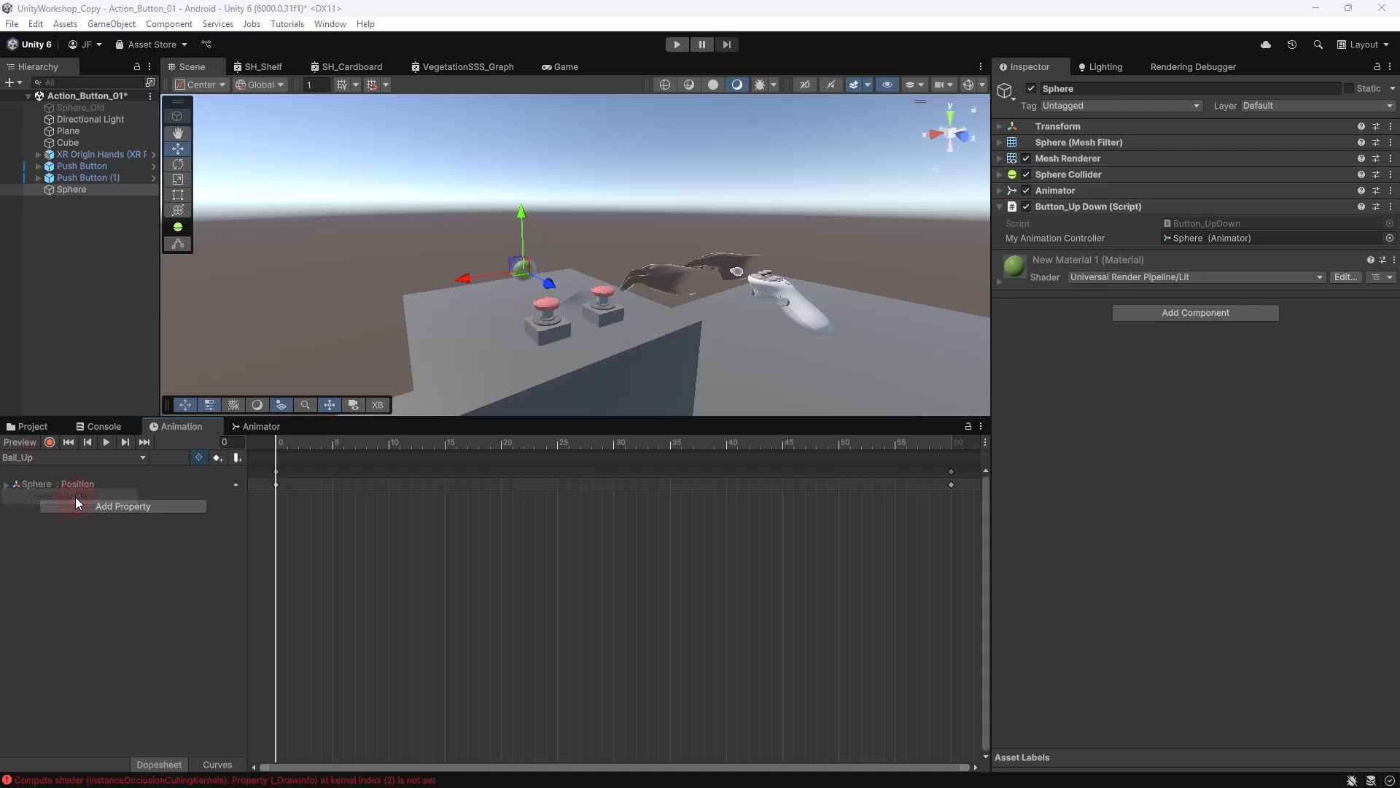
{"action": "left_click", "coordinate": [301, 138]}
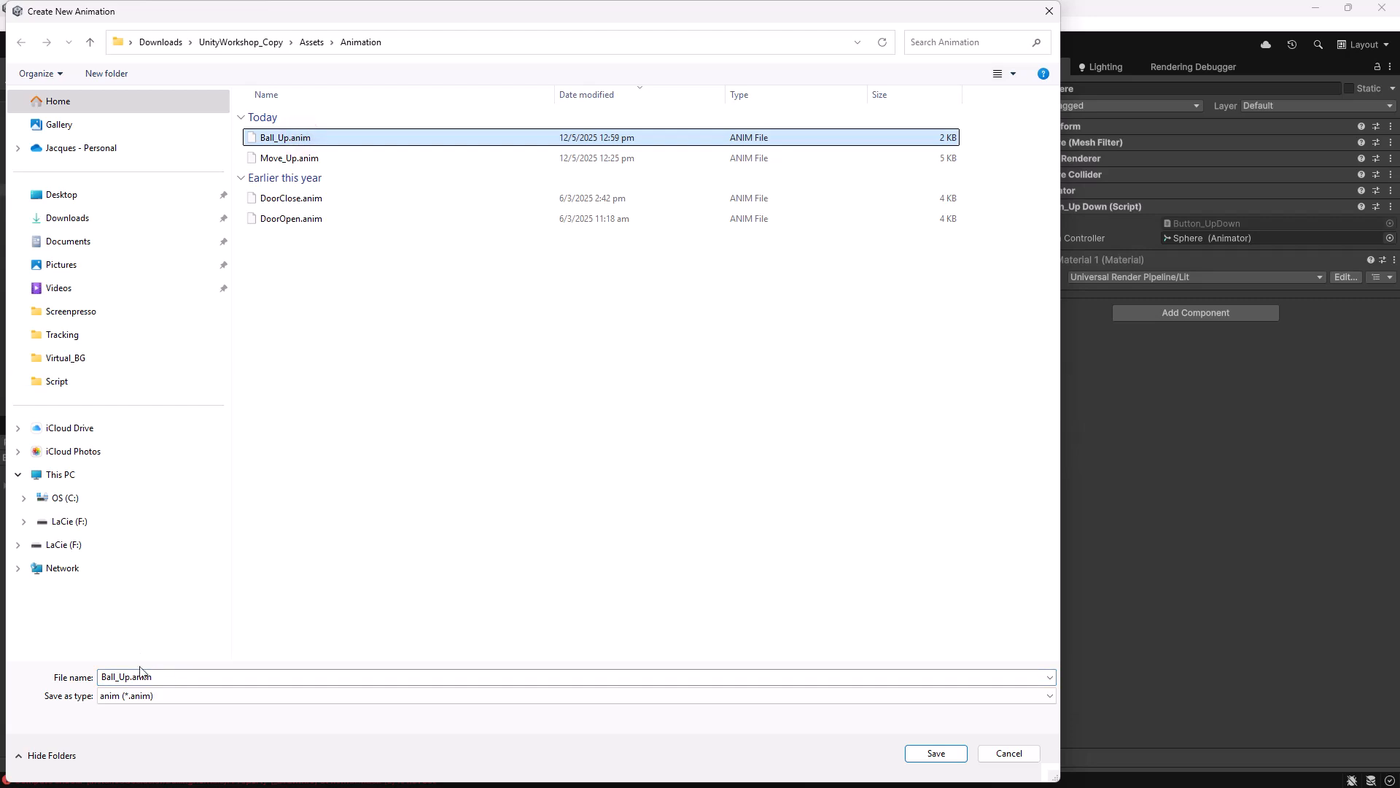
{"action": "left_click", "coordinate": [145, 675]}
{"action": "left_click", "coordinate": [145, 675]}
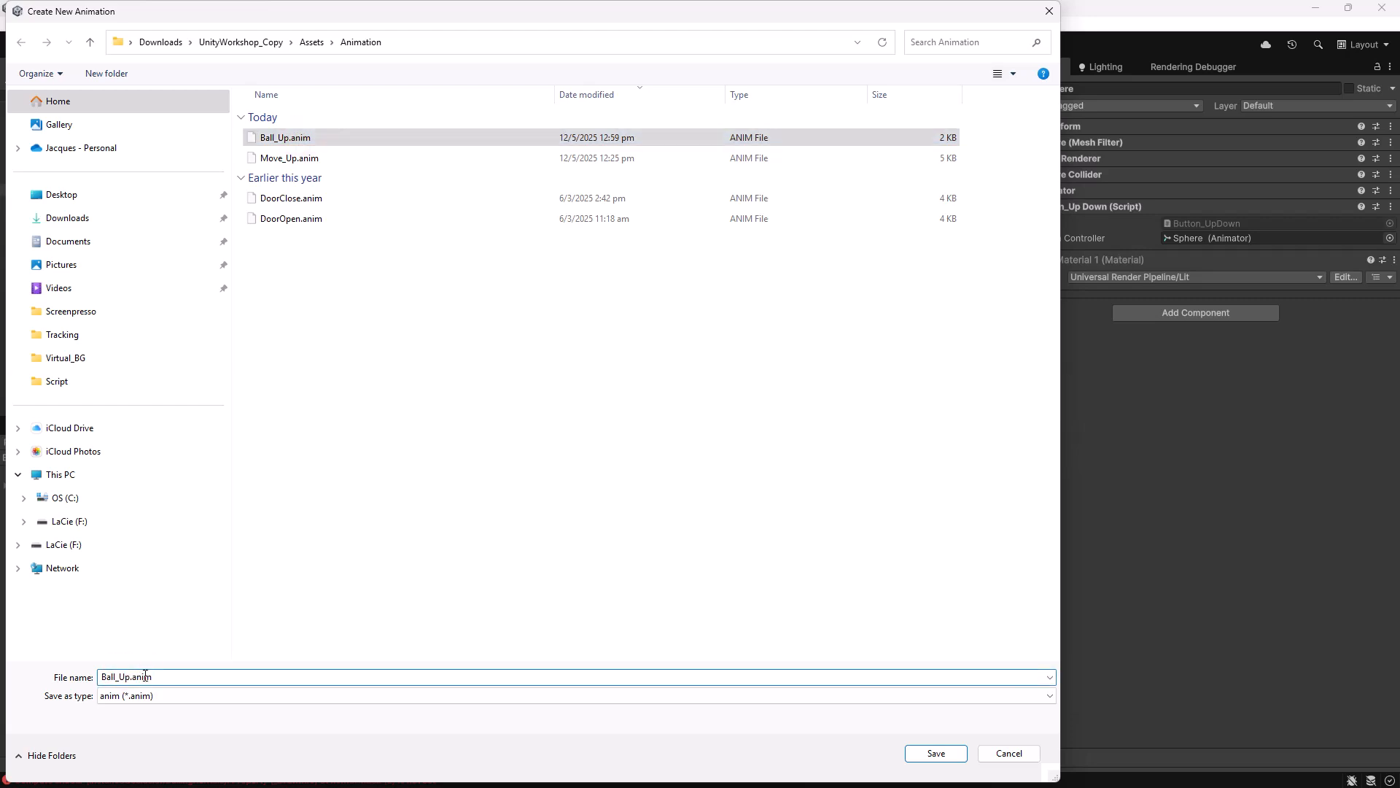
{"action": "type", "text": "Down"}
{"action": "key", "text": "Delete"}
{"action": "key", "text": "Delete"}
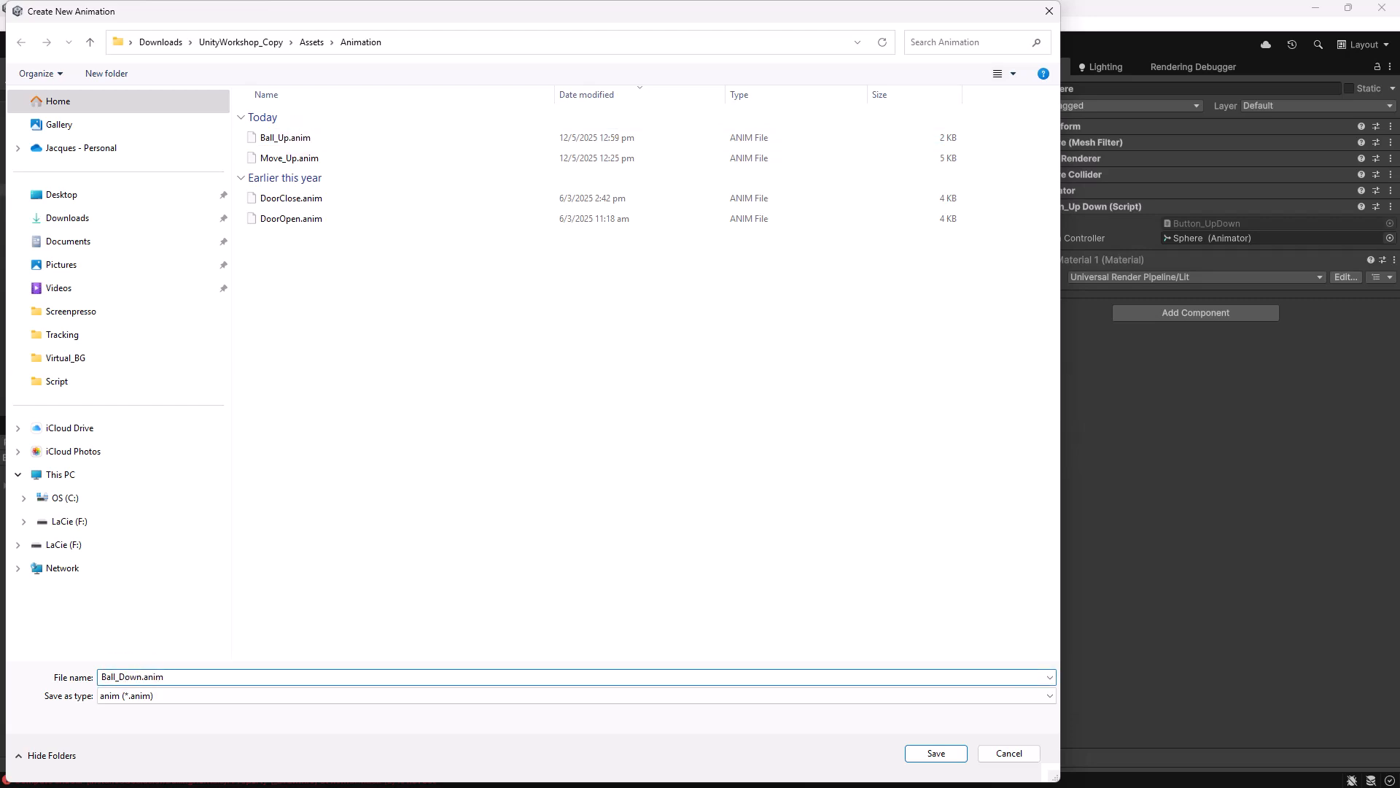
{"action": "key", "text": "Return"}
Add a Transform > Position property track to the Ball_Down clip.
{"action": "left_click", "coordinate": [148, 480]}
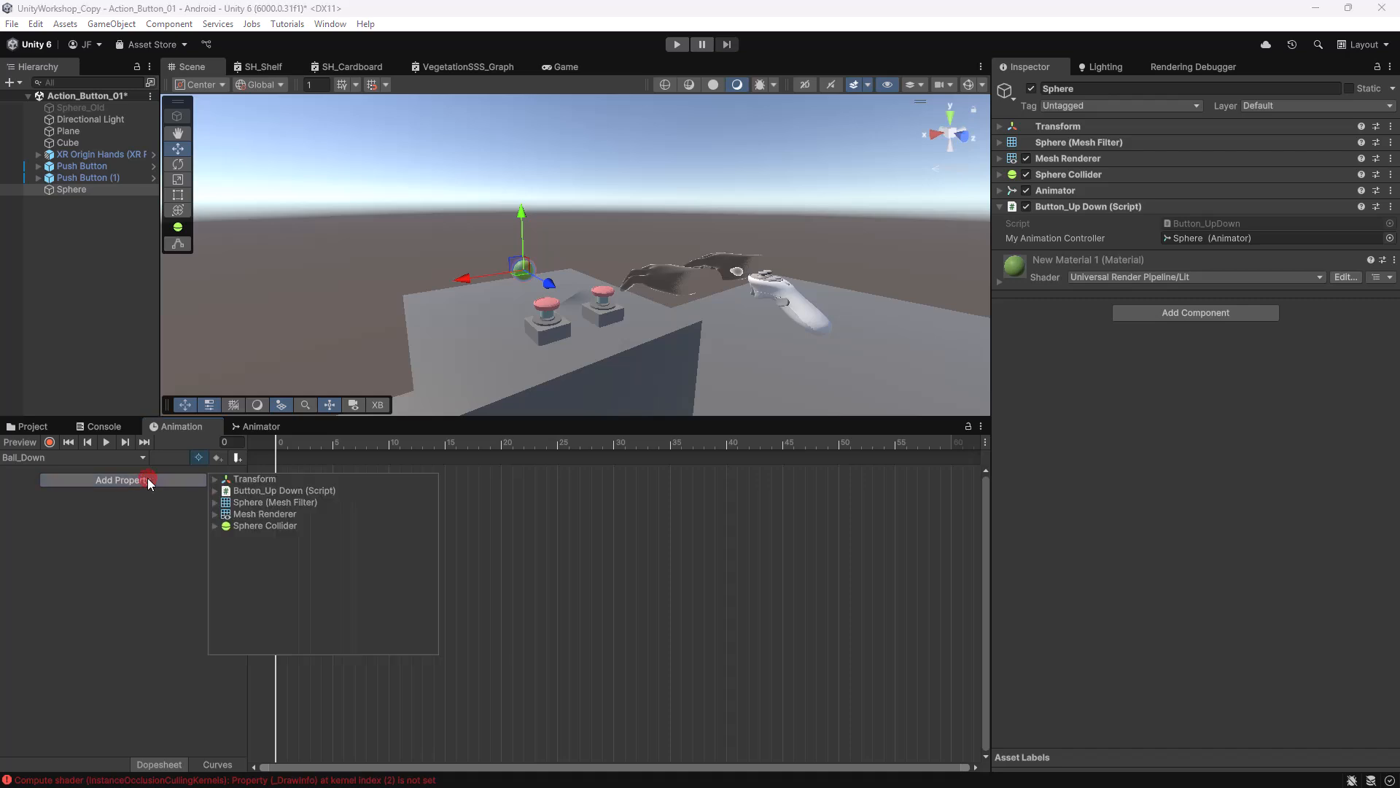
{"action": "left_click", "coordinate": [216, 479]}
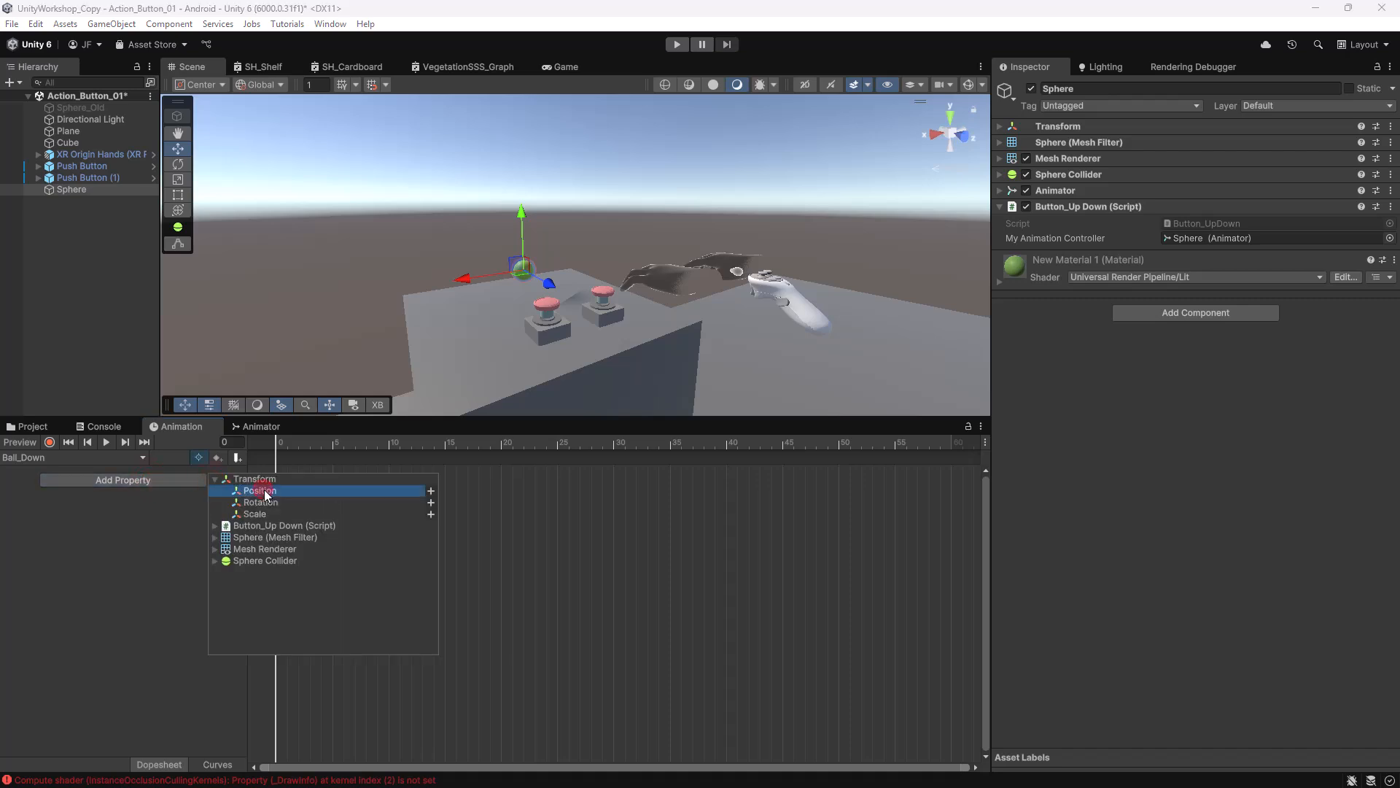
{"action": "left_click", "coordinate": [431, 491]}
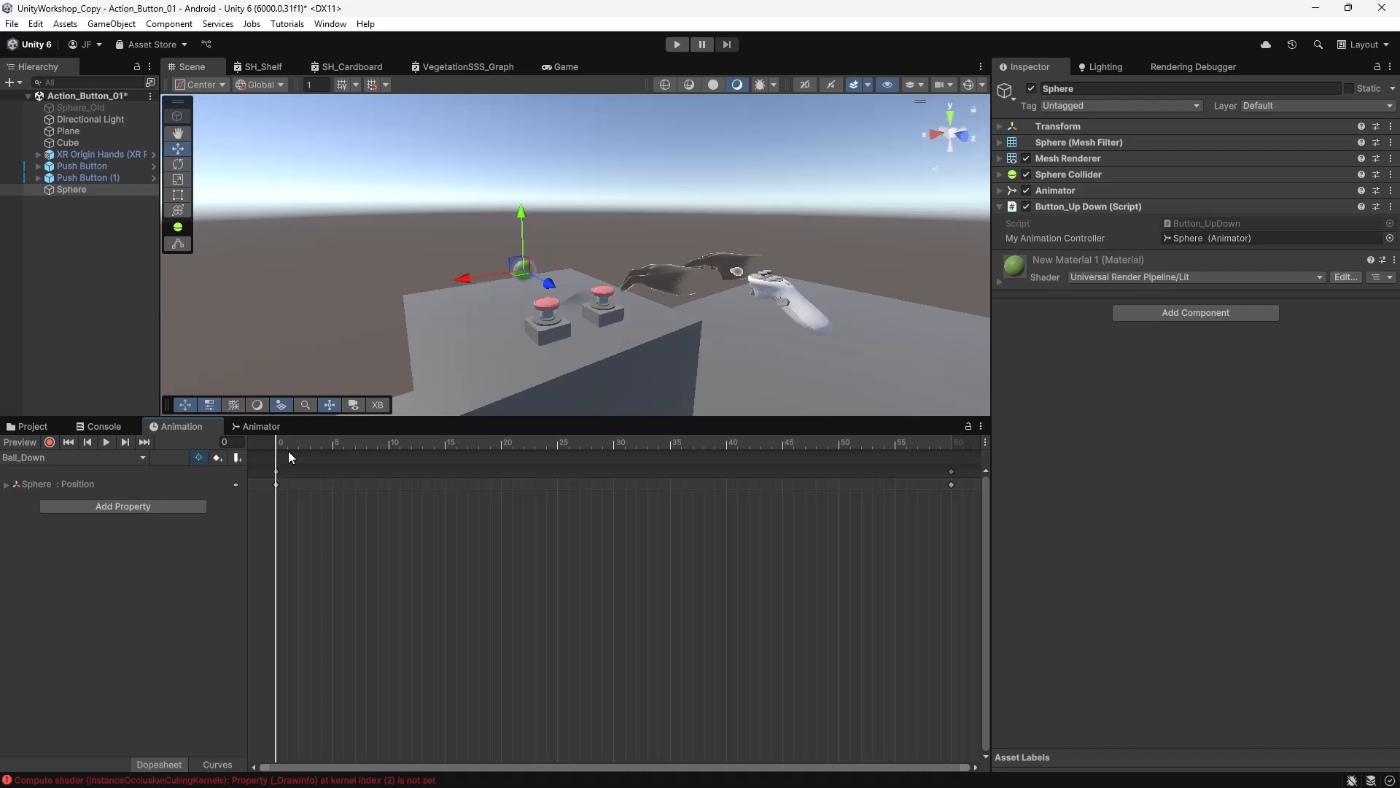
Turn on recording and check the Sphere's Y position at Ball_Up's final frame.
{"action": "left_click", "coordinate": [50, 442]}
{"action": "left_click_drag", "start_coordinate": [317, 441], "coordinate": [252, 423]}
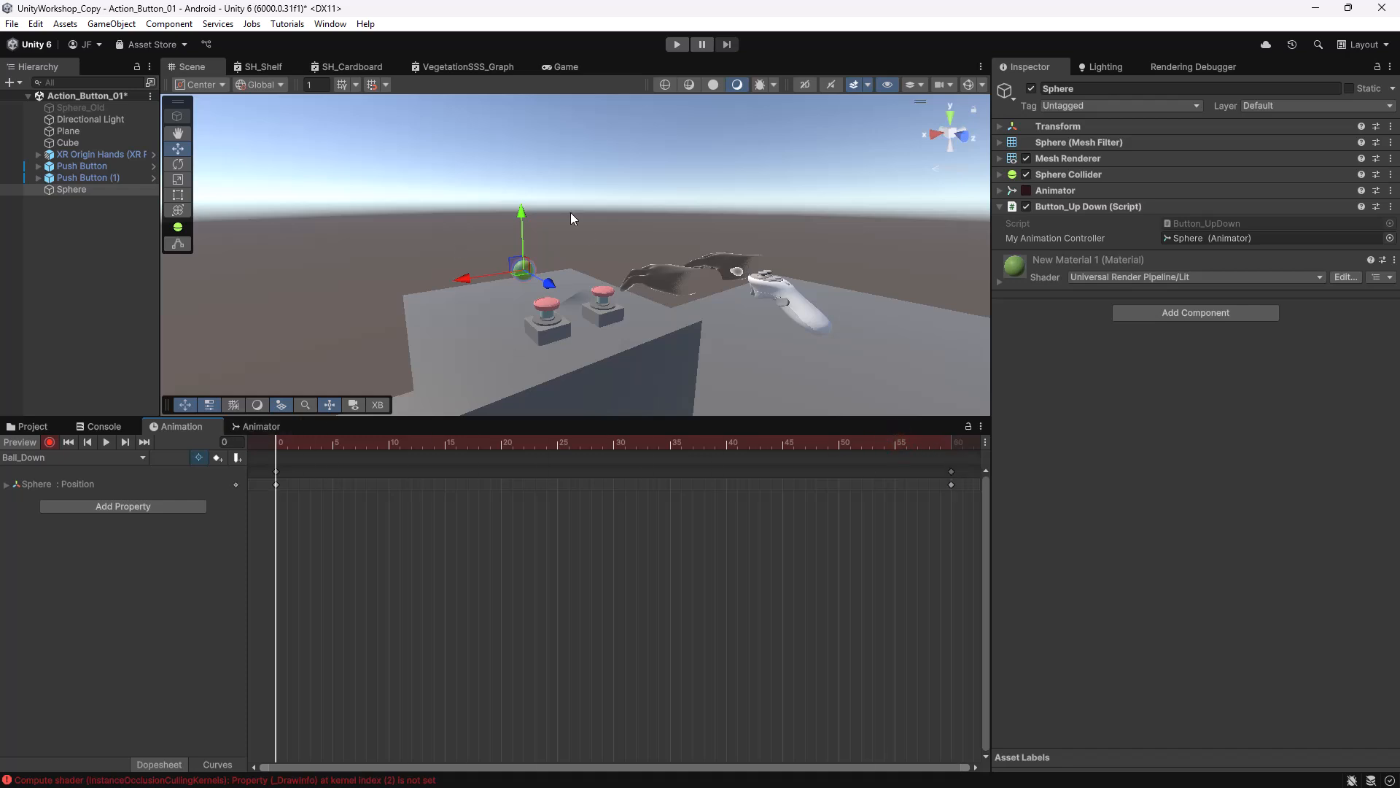
{"action": "left_click", "coordinate": [32, 460]}
{"action": "left_click", "coordinate": [55, 487]}
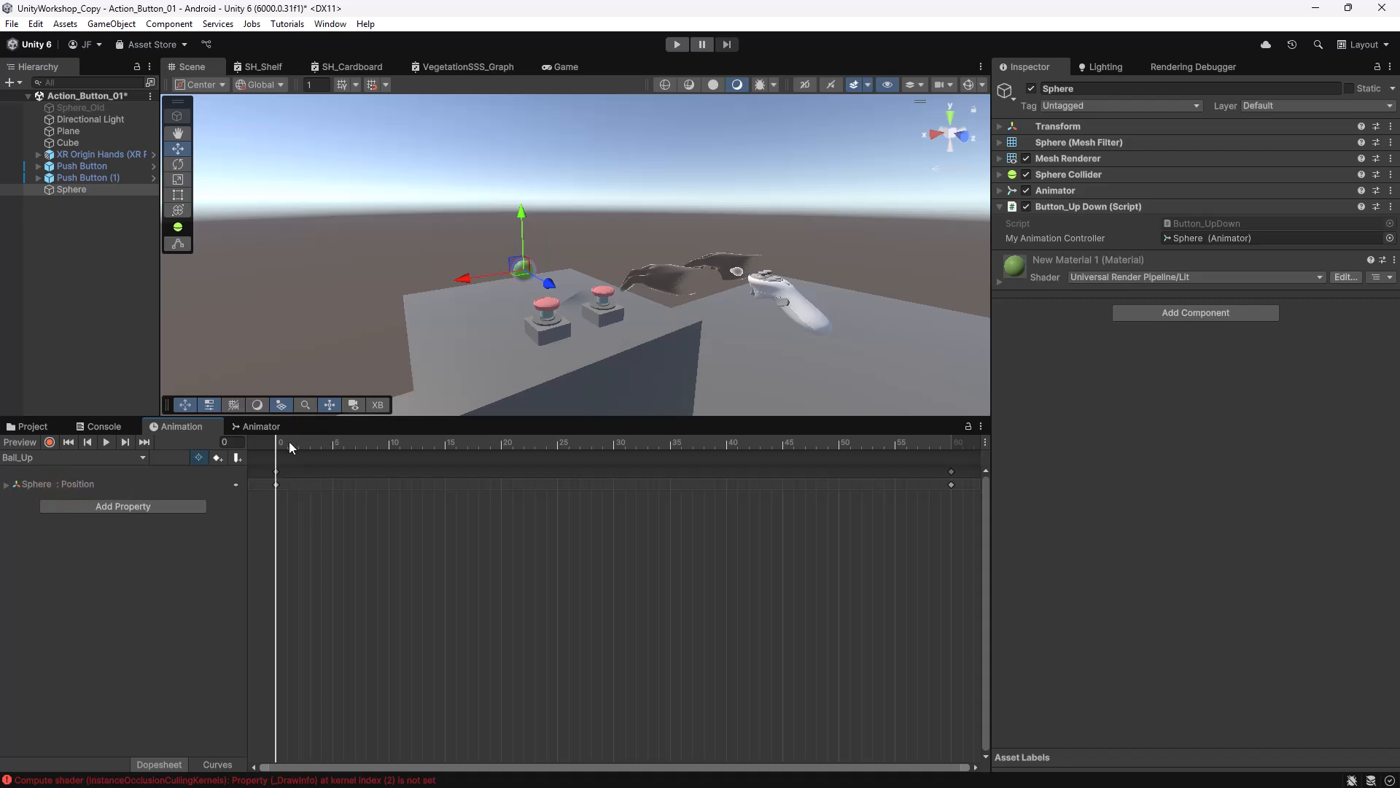
{"action": "left_click_drag", "start_coordinate": [289, 441], "coordinate": [951, 461]}
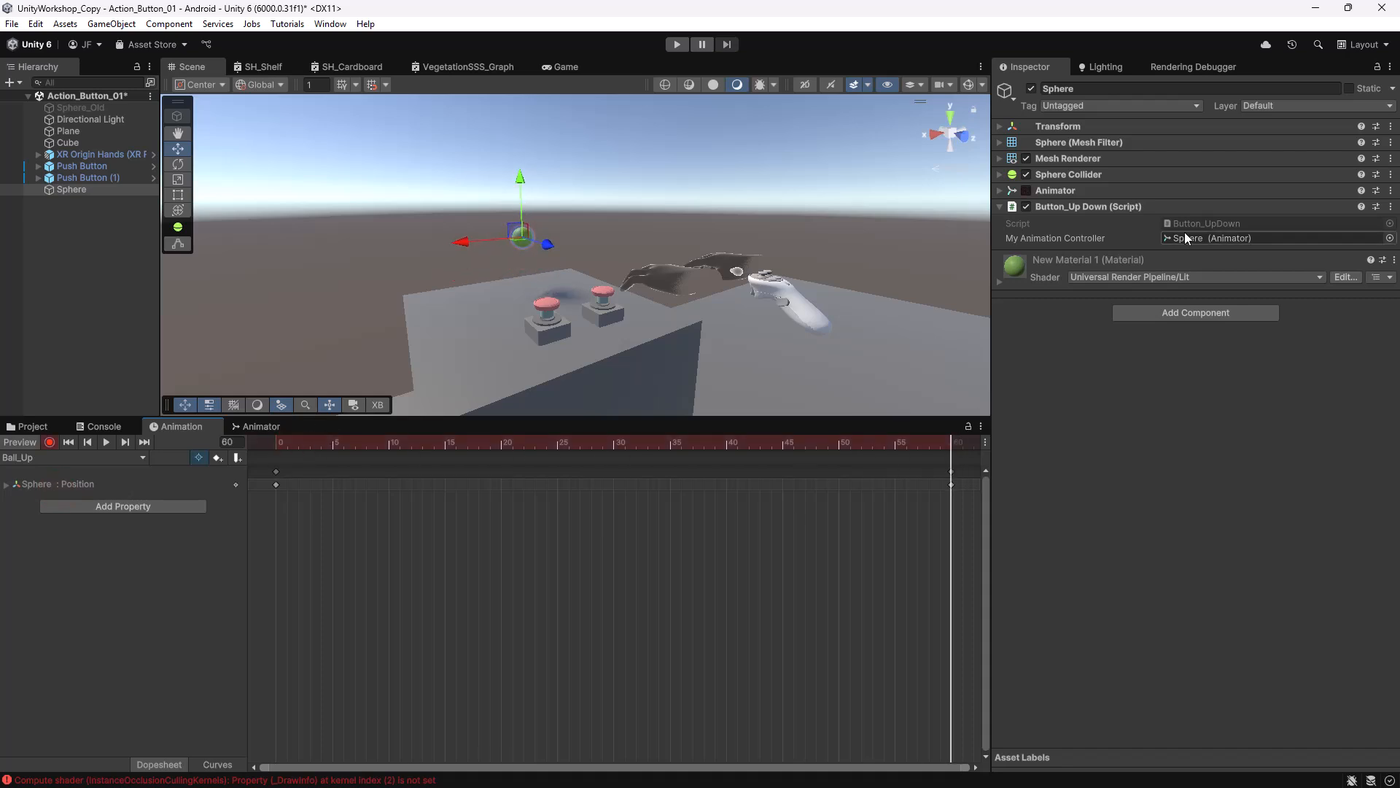
{"action": "left_click", "coordinate": [1000, 126]}
{"action": "left_click", "coordinate": [1268, 144]}
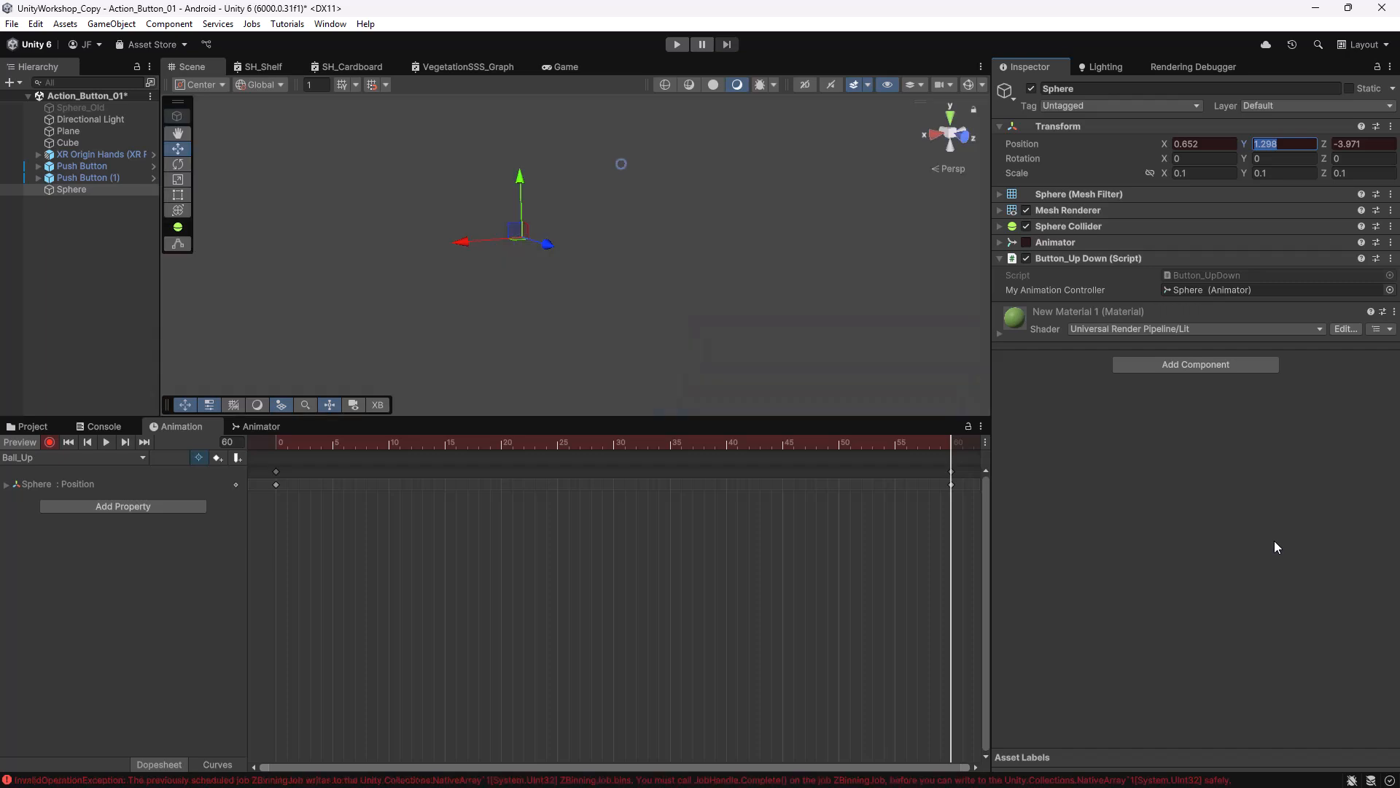
Key the Sphere's Position Y to 1.298 at frame 0 of Ball_Down, then stop recording.
{"action": "left_click", "coordinate": [28, 458]}
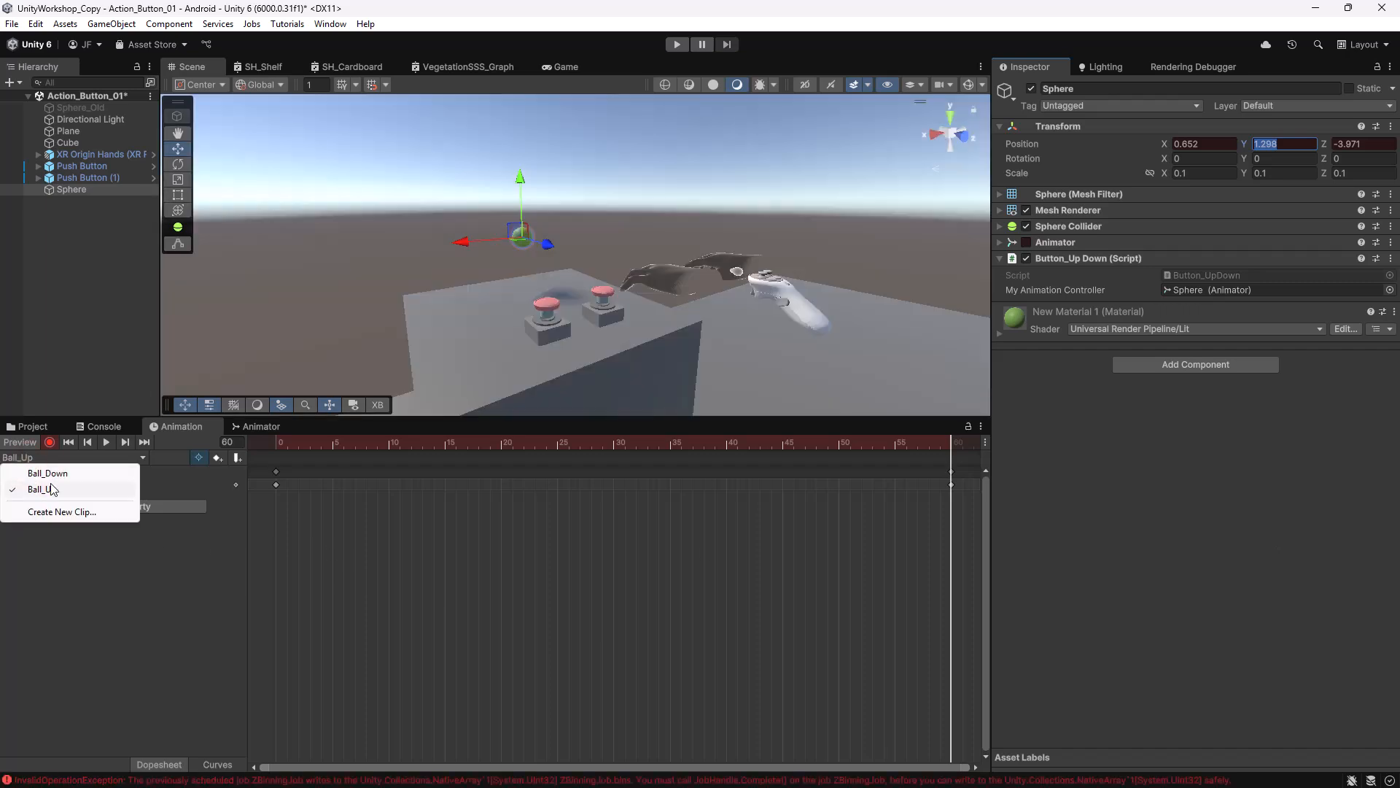
{"action": "left_click", "coordinate": [33, 472]}
{"action": "left_click_drag", "start_coordinate": [313, 444], "coordinate": [277, 443]}
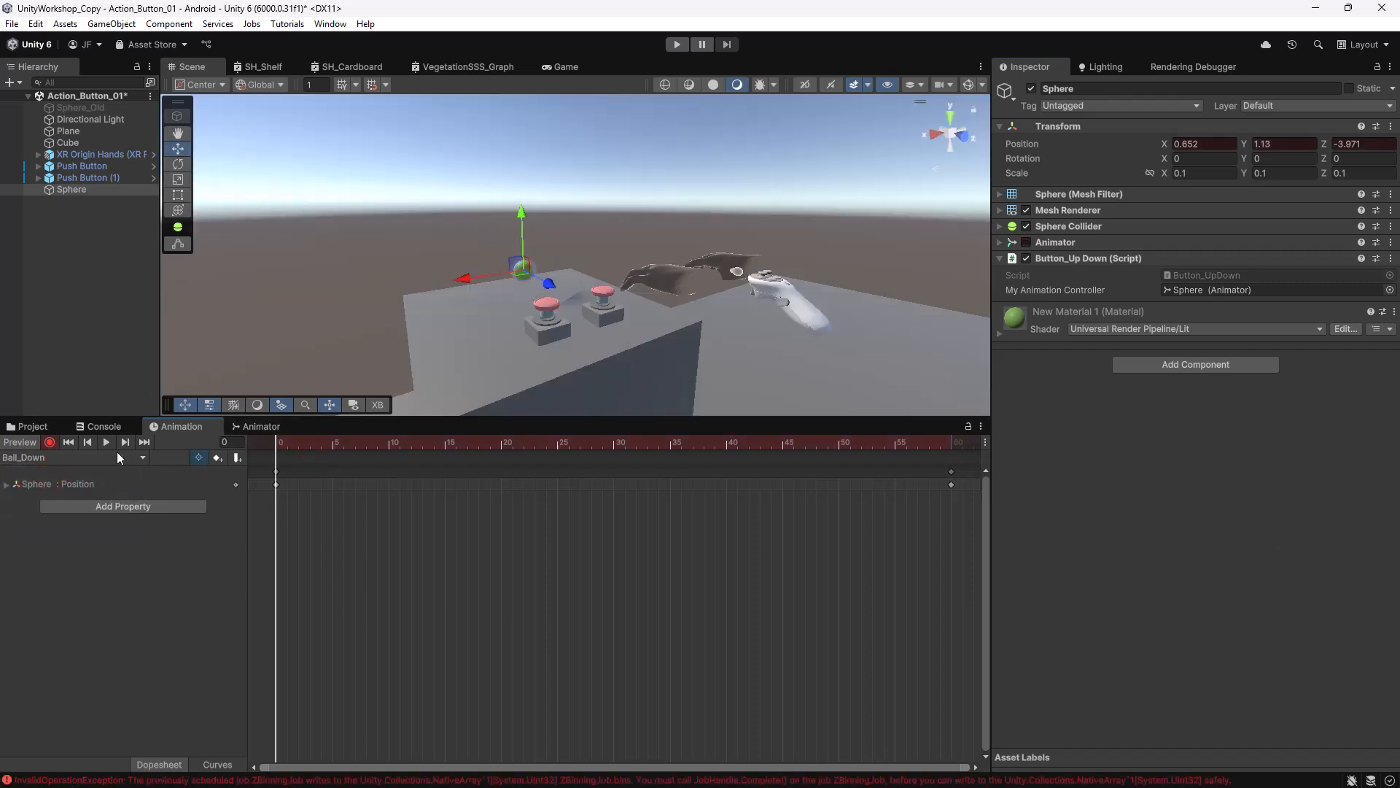
{"action": "left_click", "coordinate": [1297, 142]}
{"action": "type", "text": "1.298"}
{"action": "key", "text": "Return"}
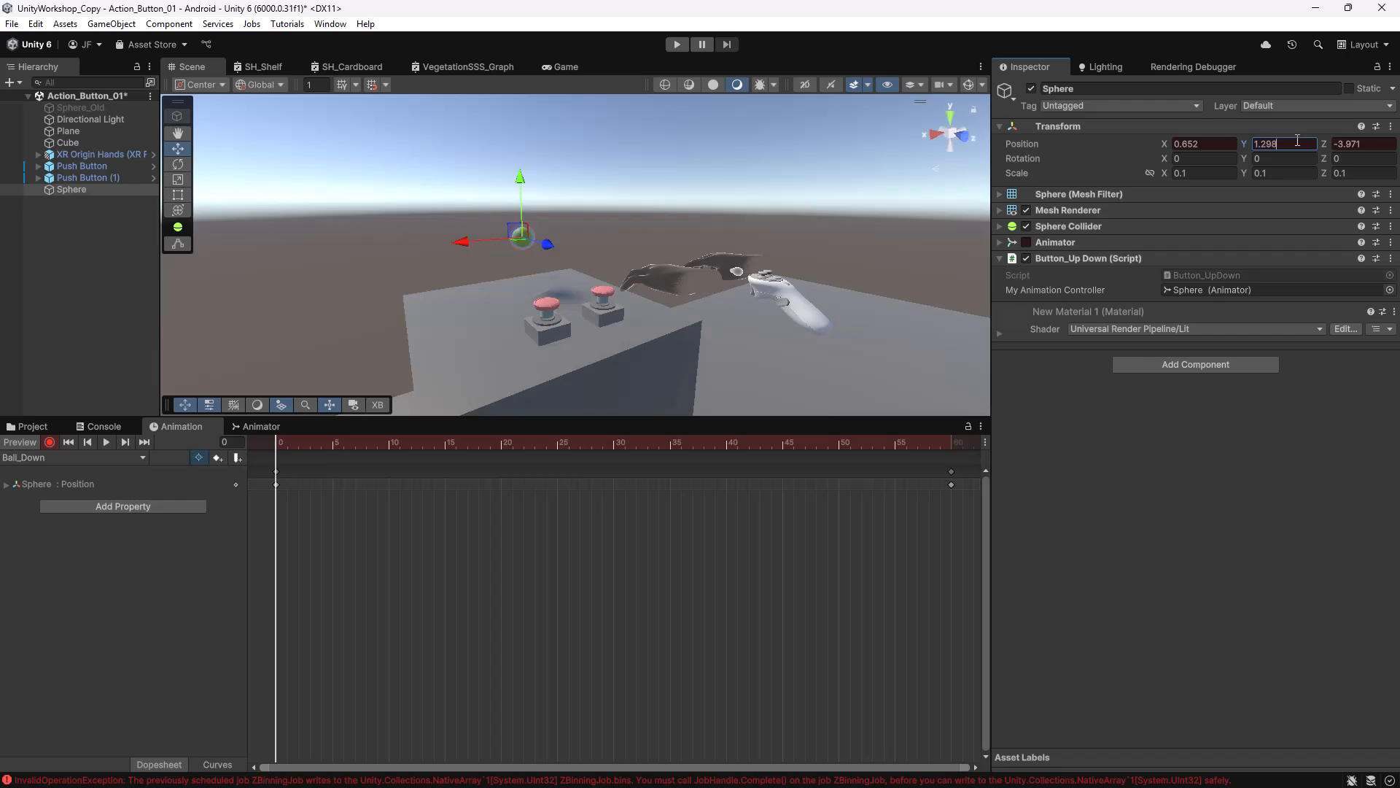
{"action": "left_click_drag", "start_coordinate": [286, 446], "coordinate": [209, 432]}
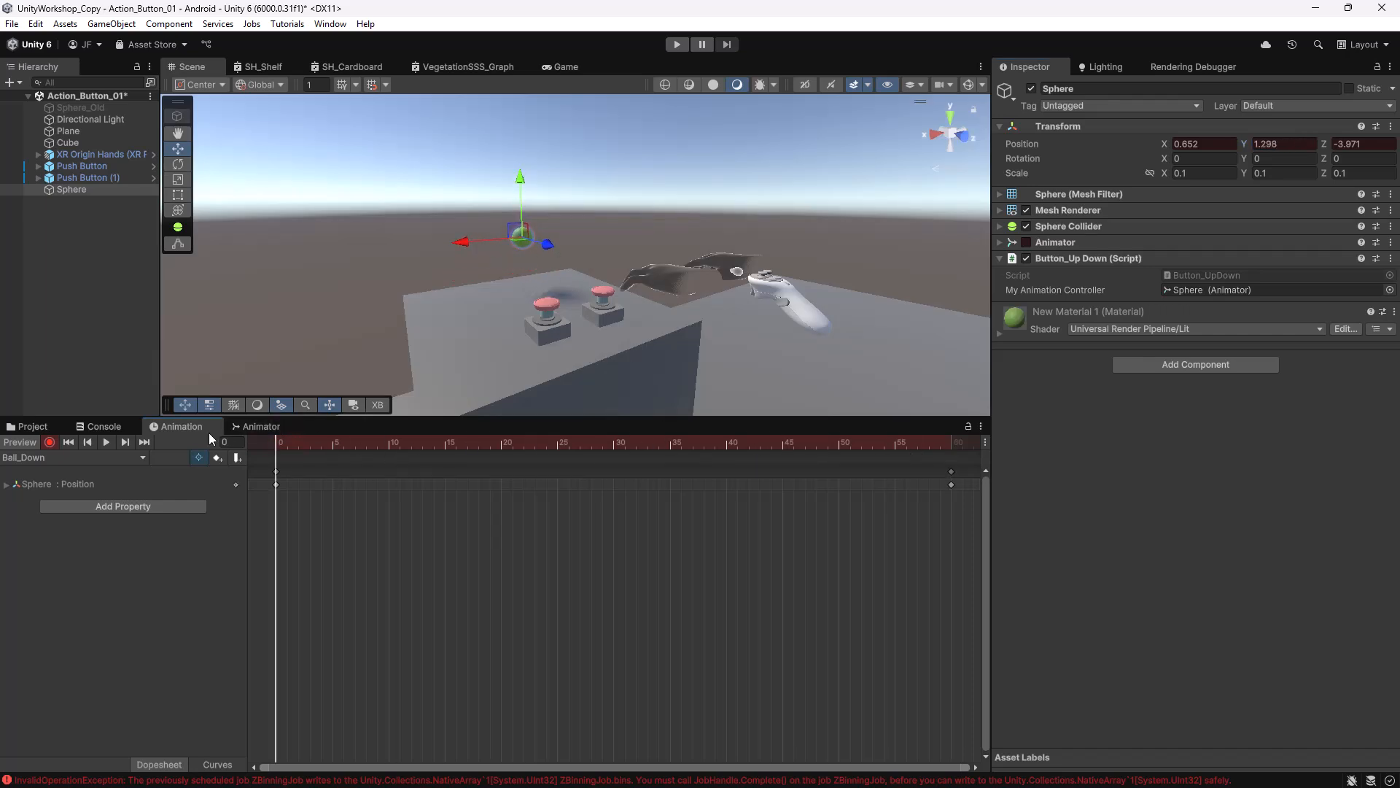
{"action": "left_click", "coordinate": [49, 442]}
Preview the Ball_Down and Ball_Up clips playing back.
{"action": "left_click", "coordinate": [106, 442]}
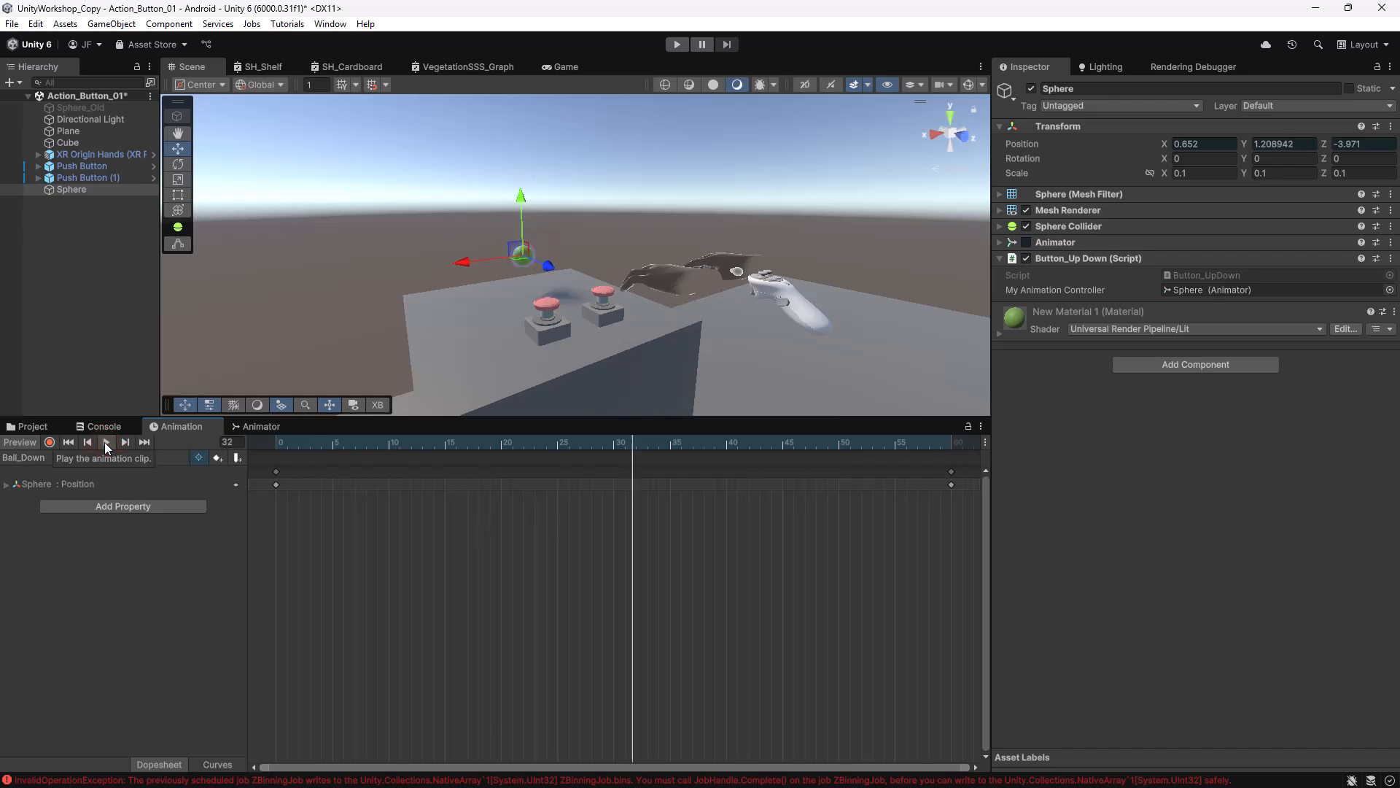
{"action": "left_click", "coordinate": [103, 442]}
{"action": "left_click", "coordinate": [40, 457]}
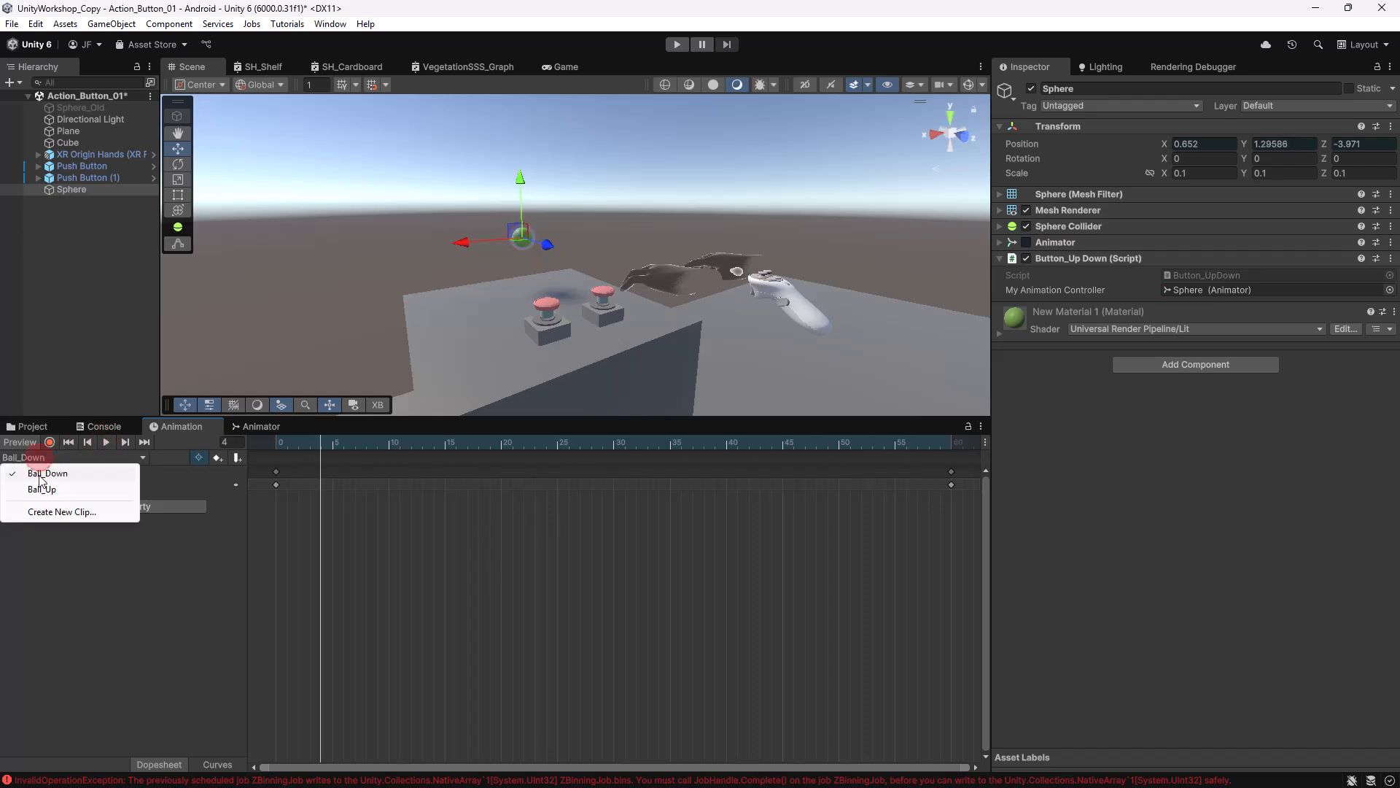
{"action": "left_click", "coordinate": [45, 486]}
{"action": "left_click", "coordinate": [103, 440]}
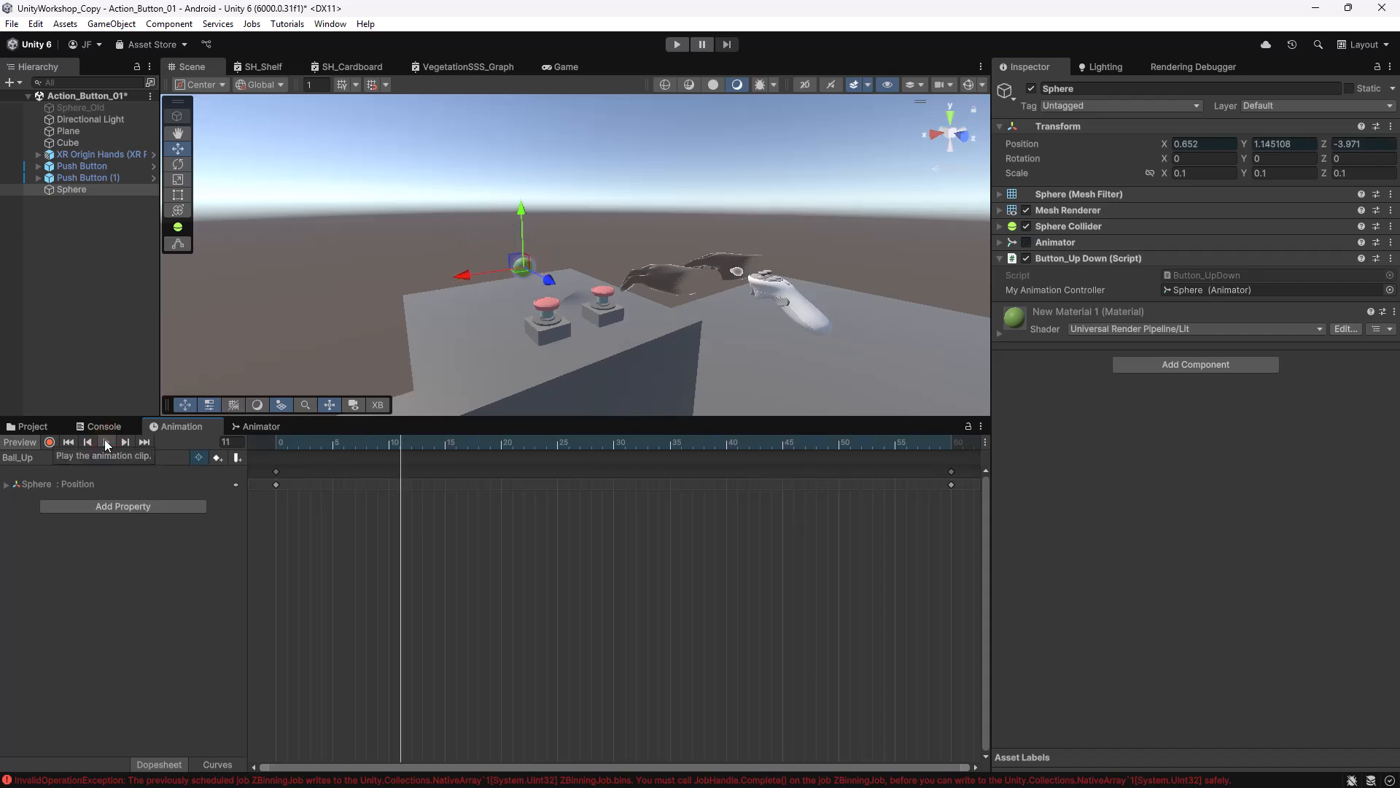
Untick Loop Time on the Ball_Down clip in the Animation assets folder.
{"action": "left_click", "coordinate": [45, 427]}
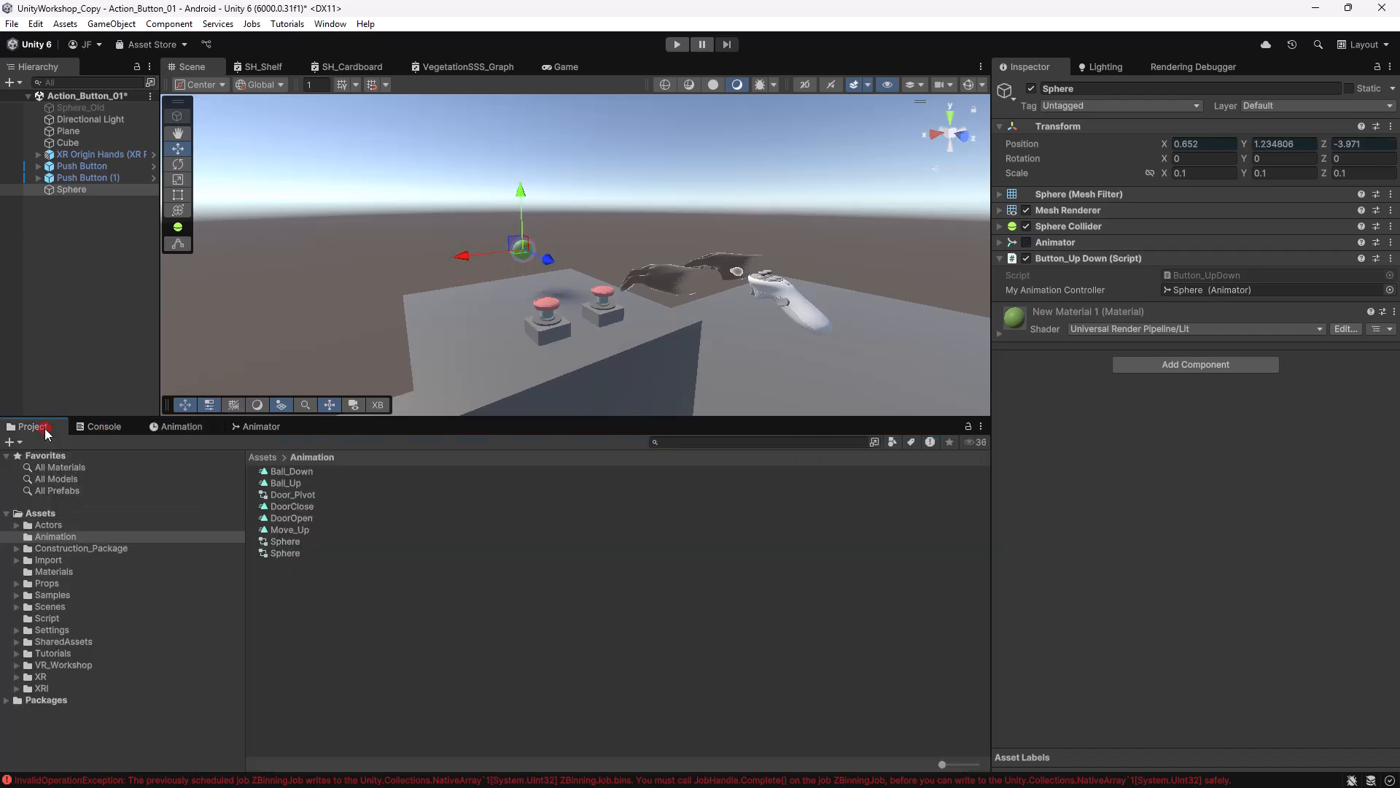
{"action": "left_click", "coordinate": [292, 472]}
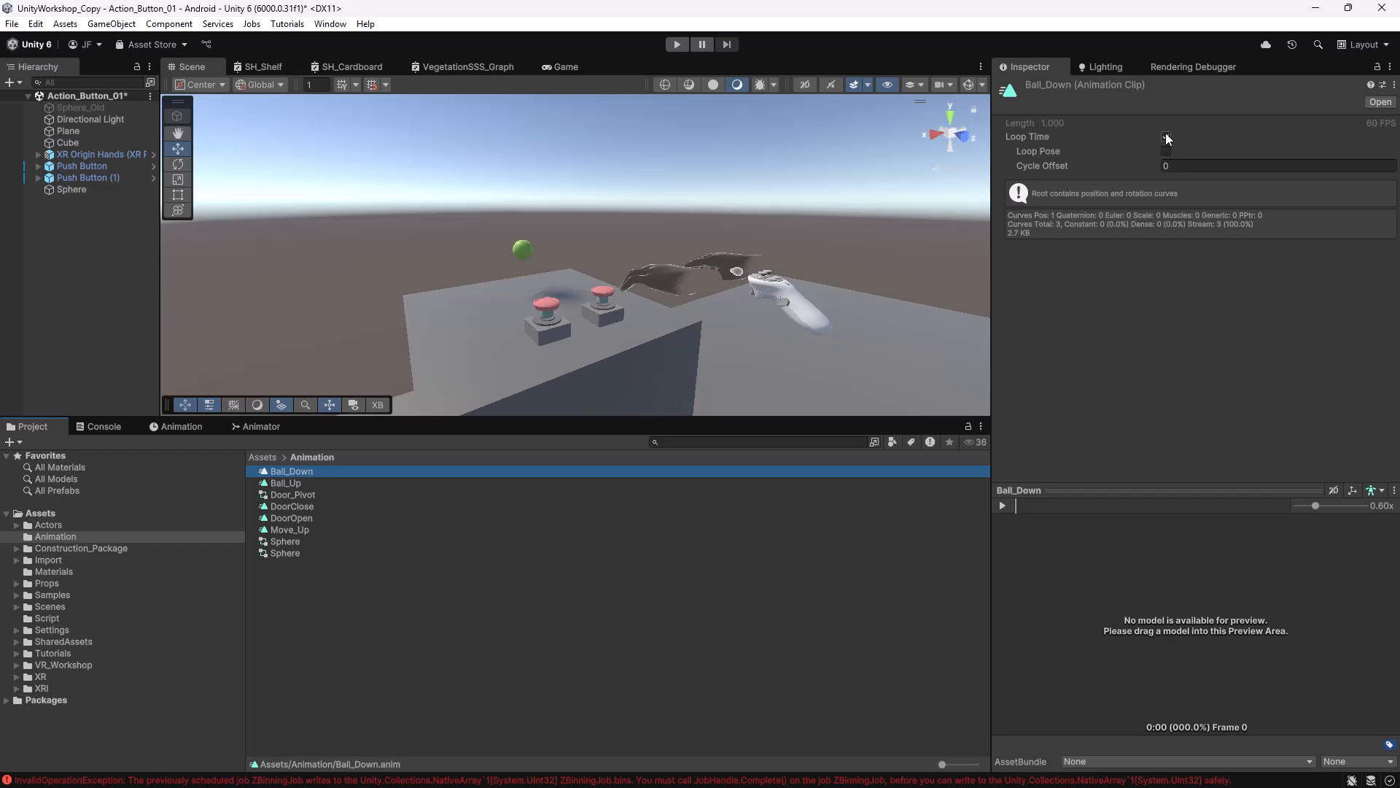
{"action": "left_click", "coordinate": [1166, 135]}
{"action": "left_click", "coordinate": [291, 483]}
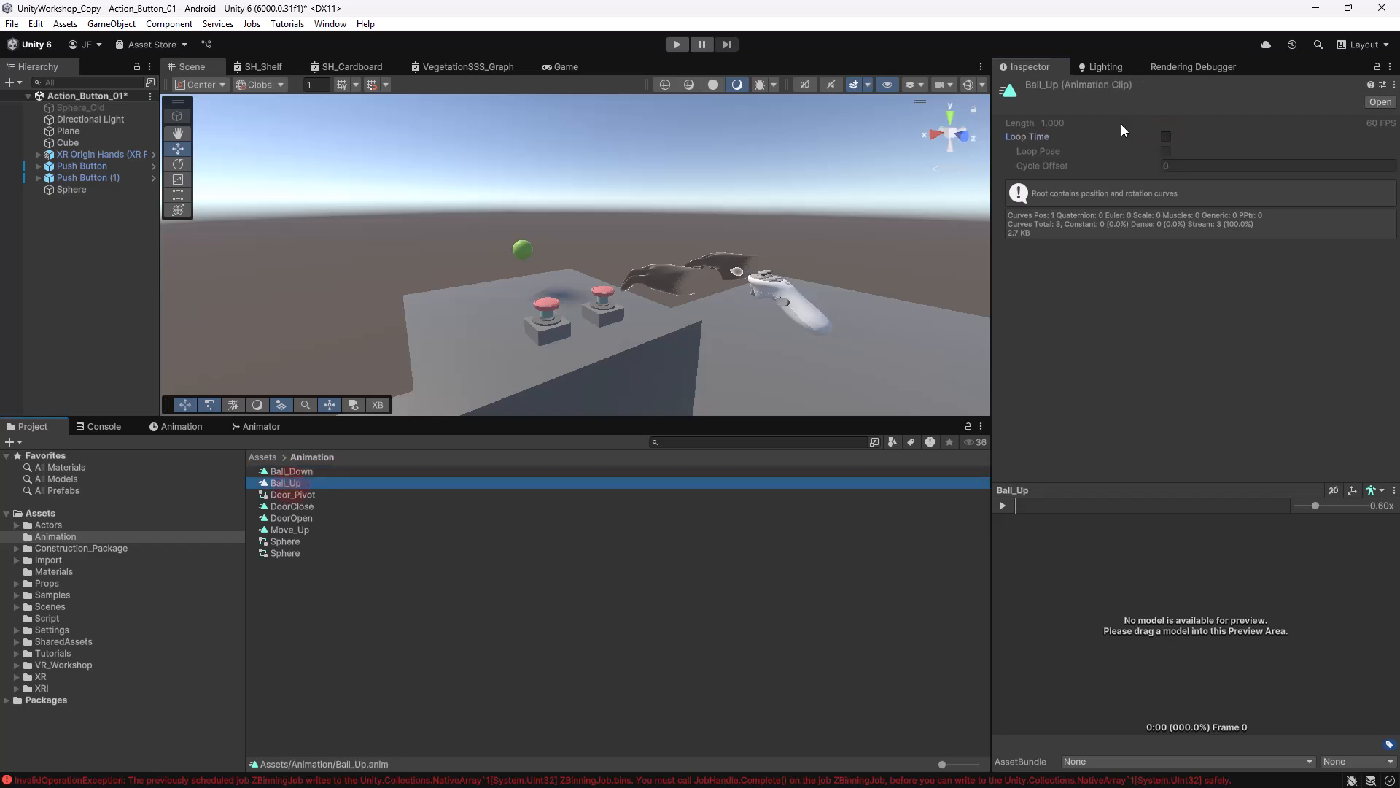
Arrange the Ball_Up and Ball_Down states side by side in the Animator graph.
{"action": "left_click", "coordinate": [255, 427]}
{"action": "left_click_drag", "start_coordinate": [598, 573], "coordinate": [728, 610]}
{"action": "left_click_drag", "start_coordinate": [570, 611], "coordinate": [490, 625]}
{"action": "left_click_drag", "start_coordinate": [709, 611], "coordinate": [631, 632]}
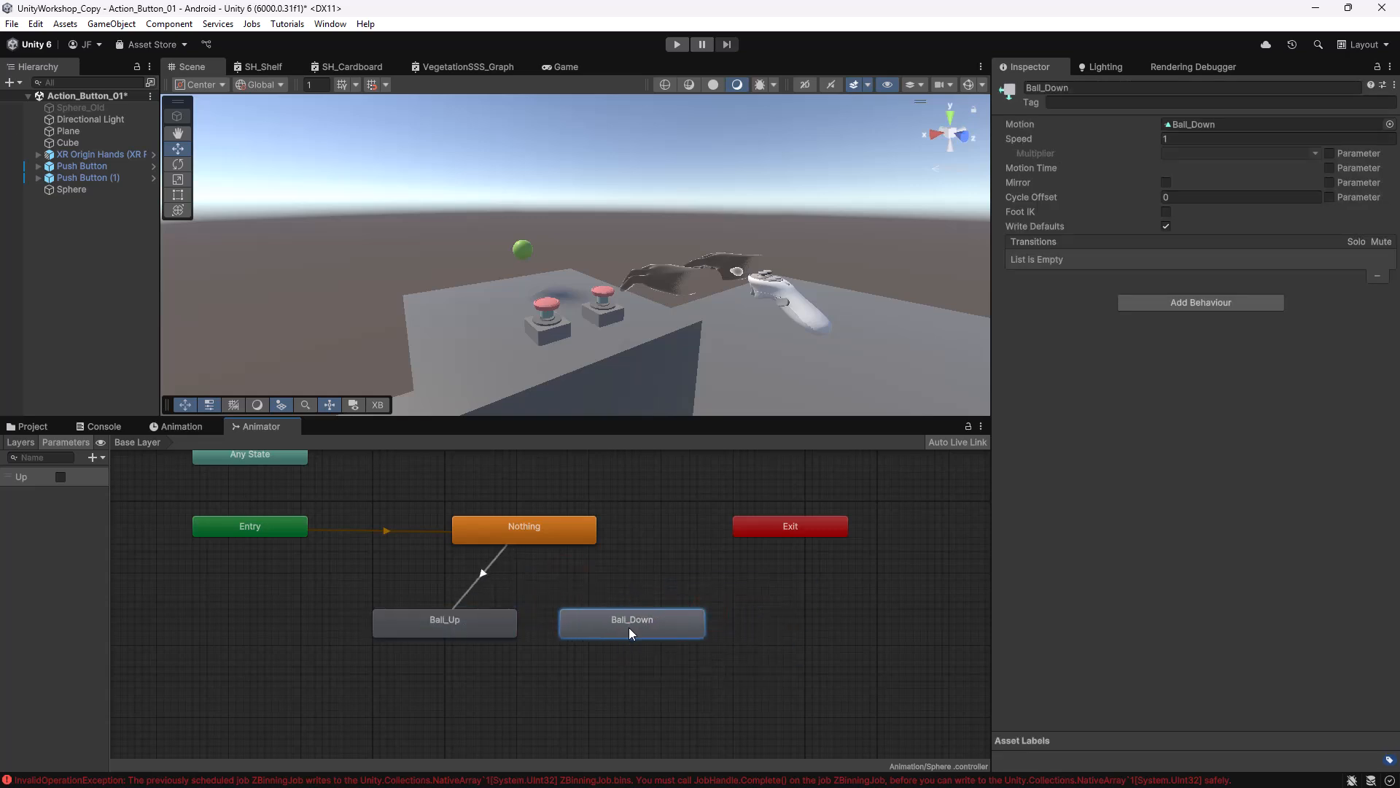
{"action": "left_click", "coordinate": [483, 572]}
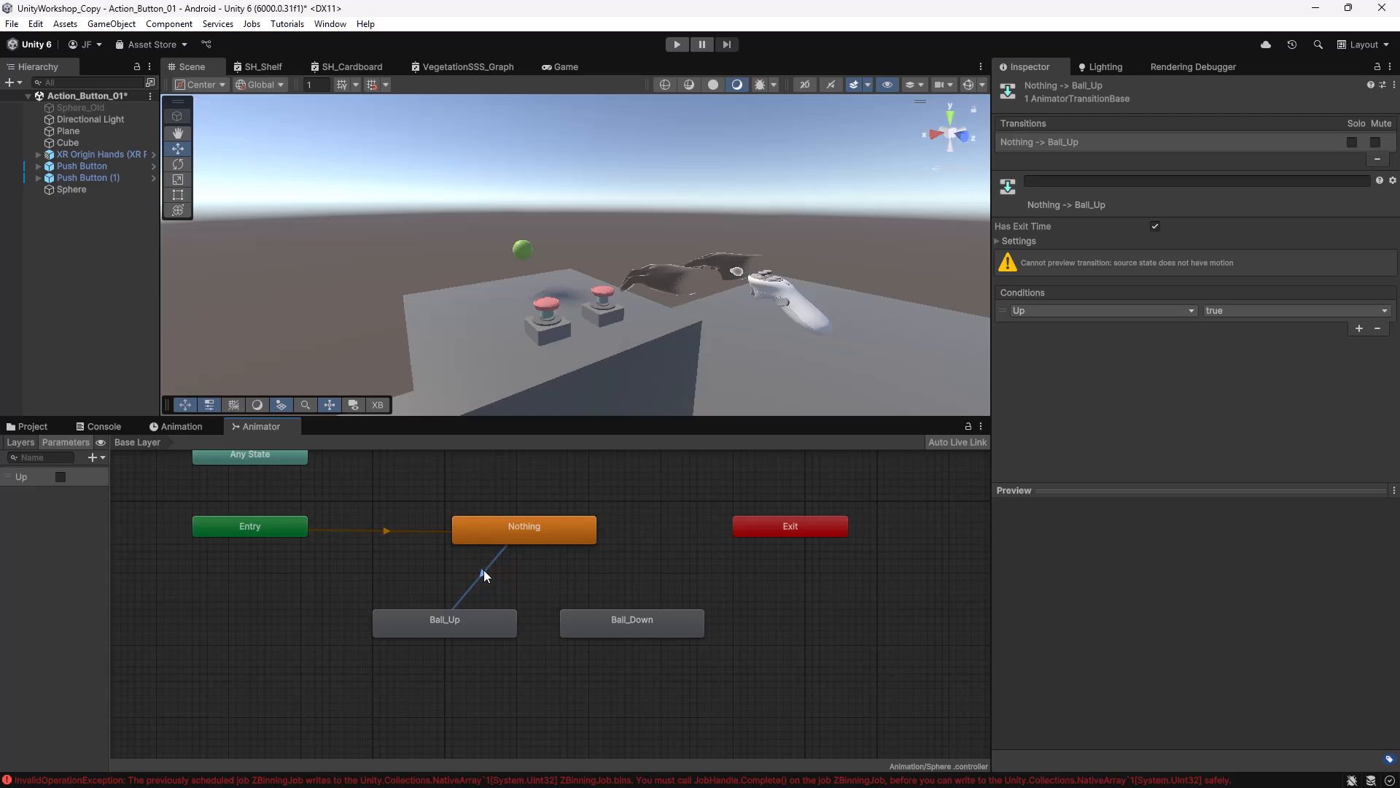
{"action": "left_click", "coordinate": [464, 625]}
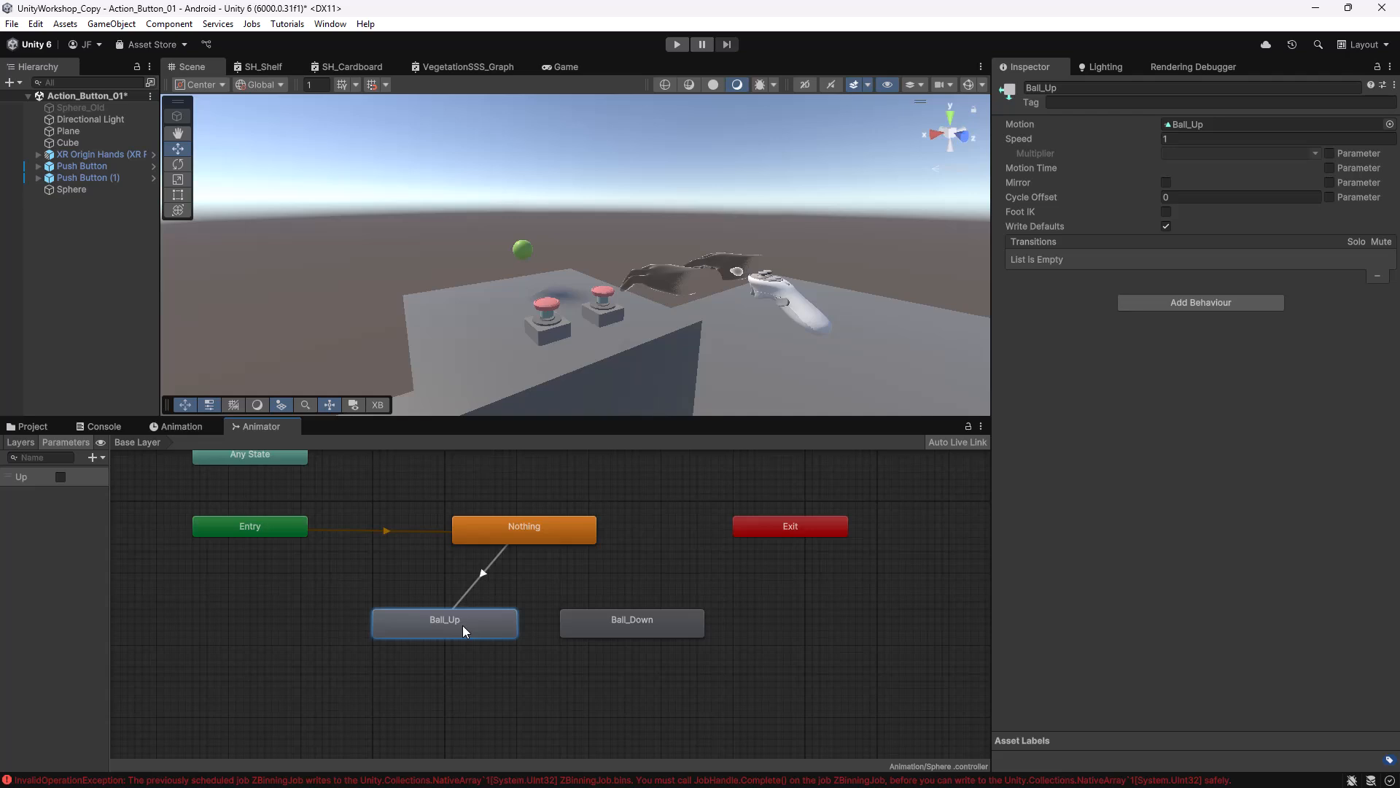
Make a transition from Ball_Up to Ball_Down with the condition Up false.
{"action": "right_click", "coordinate": [471, 621]}
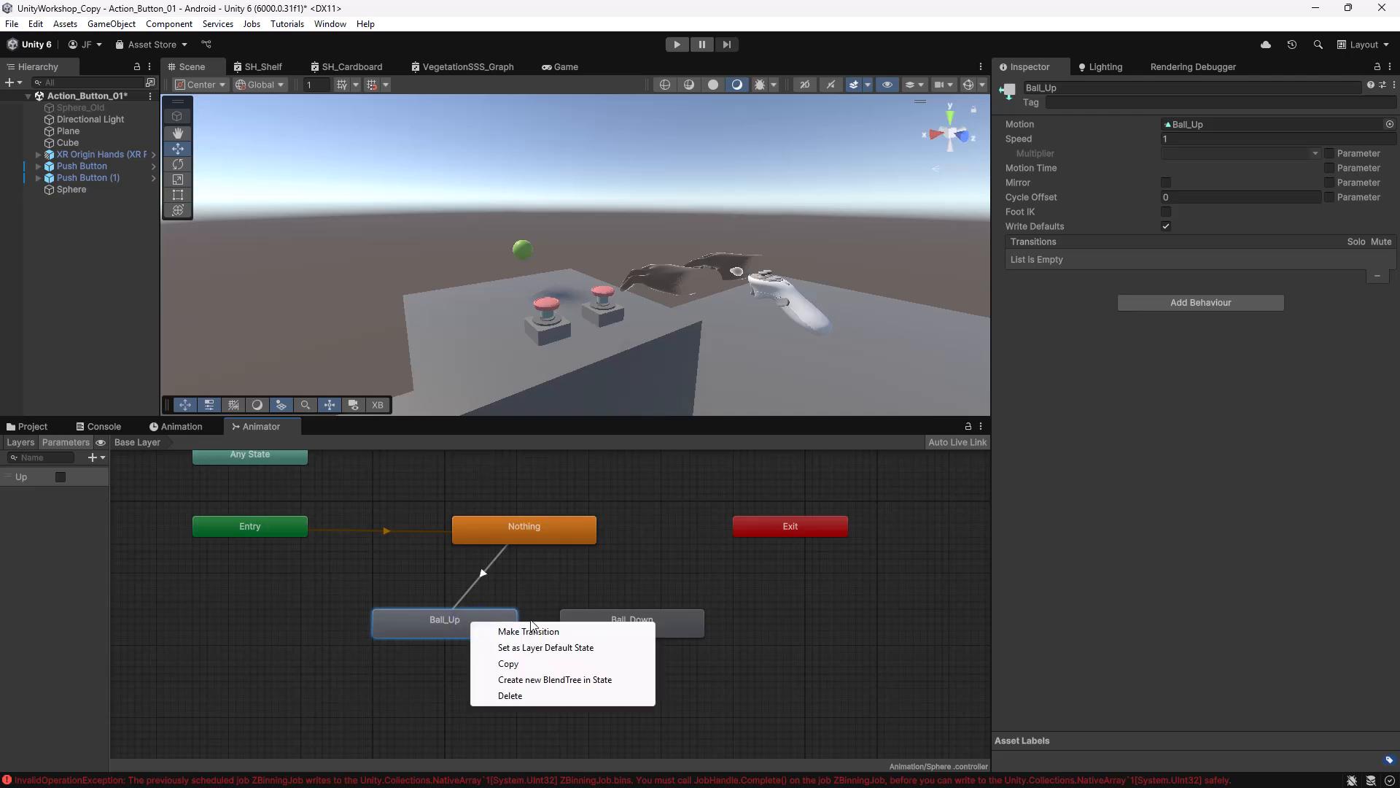
{"action": "left_click", "coordinate": [503, 627]}
{"action": "left_click_drag", "start_coordinate": [619, 624], "coordinate": [633, 621]}
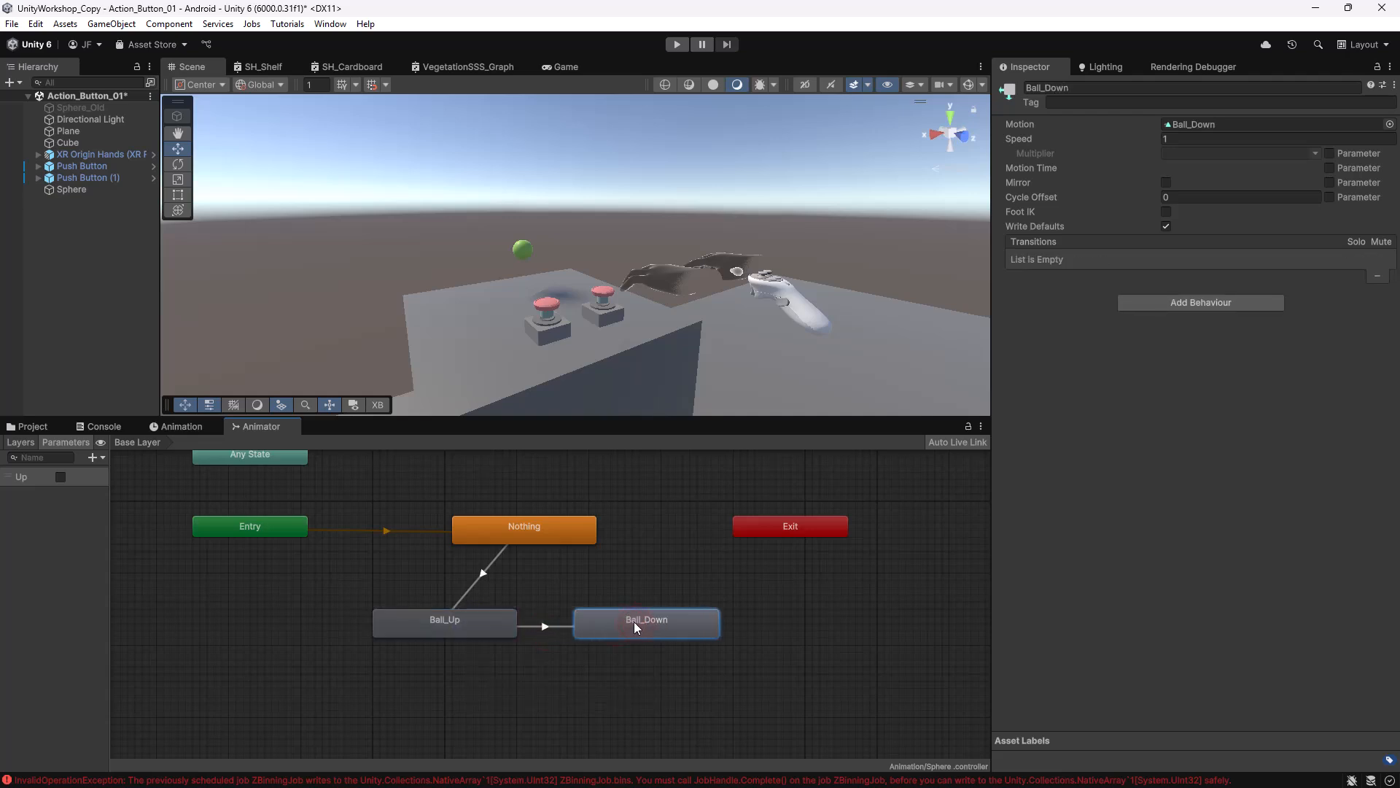
{"action": "left_click", "coordinate": [548, 625]}
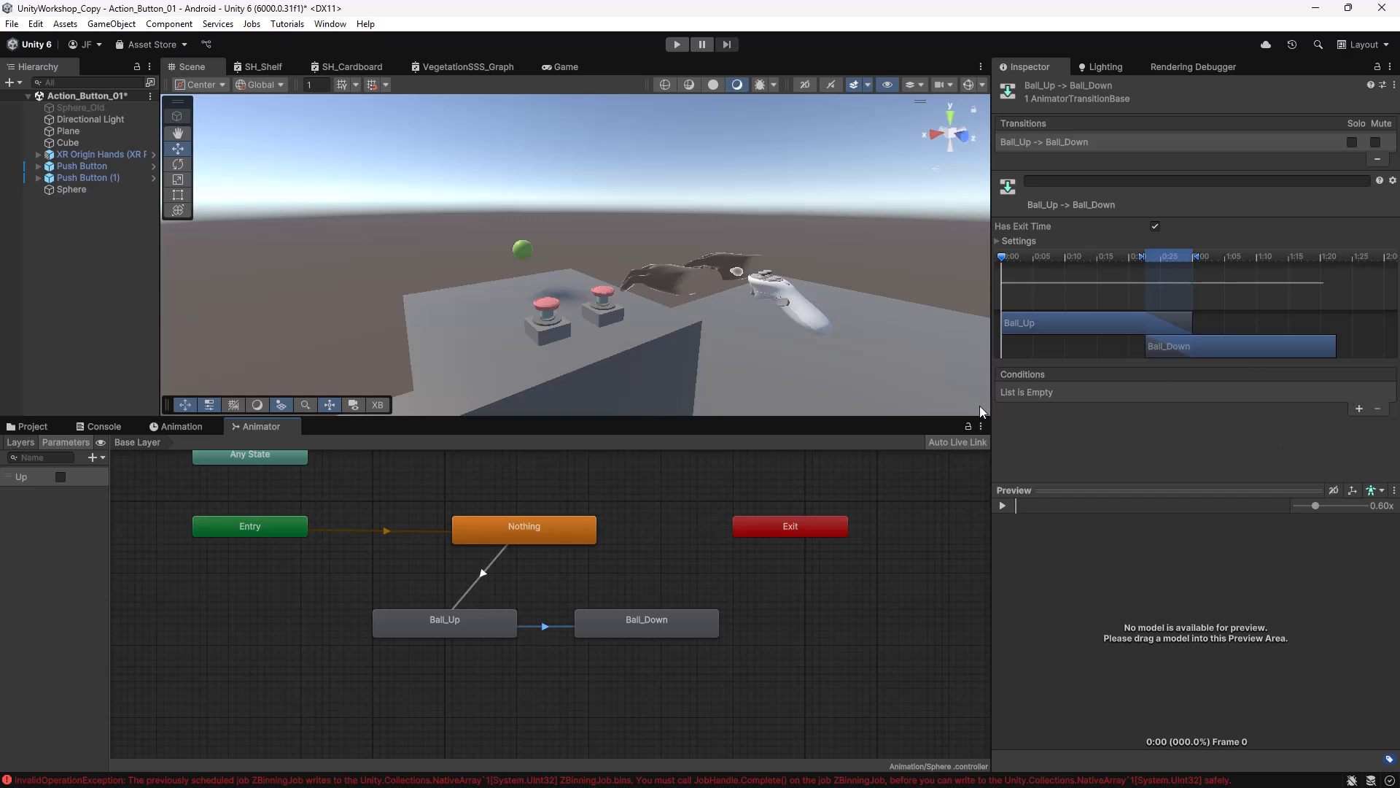
{"action": "left_click", "coordinate": [1356, 408]}
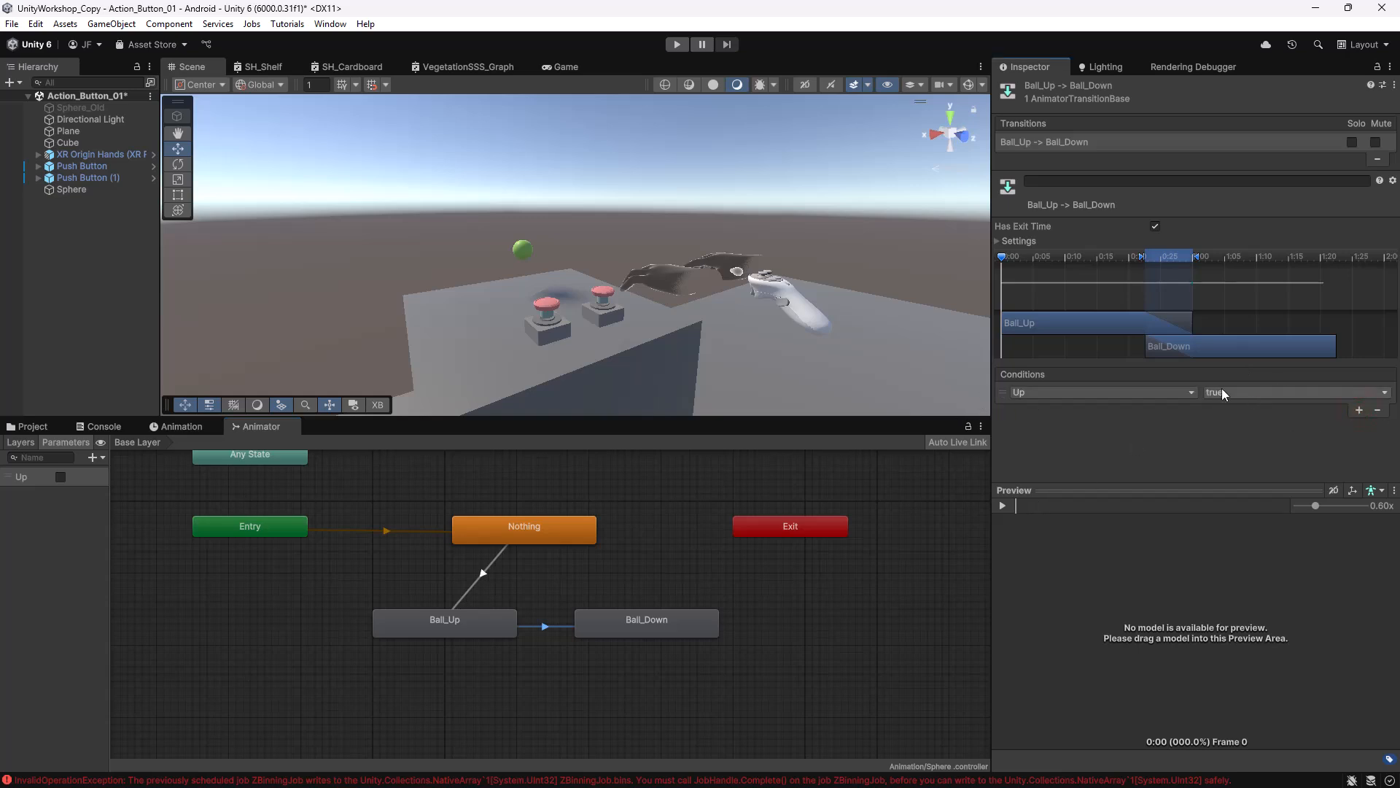
{"action": "left_click", "coordinate": [1232, 392]}
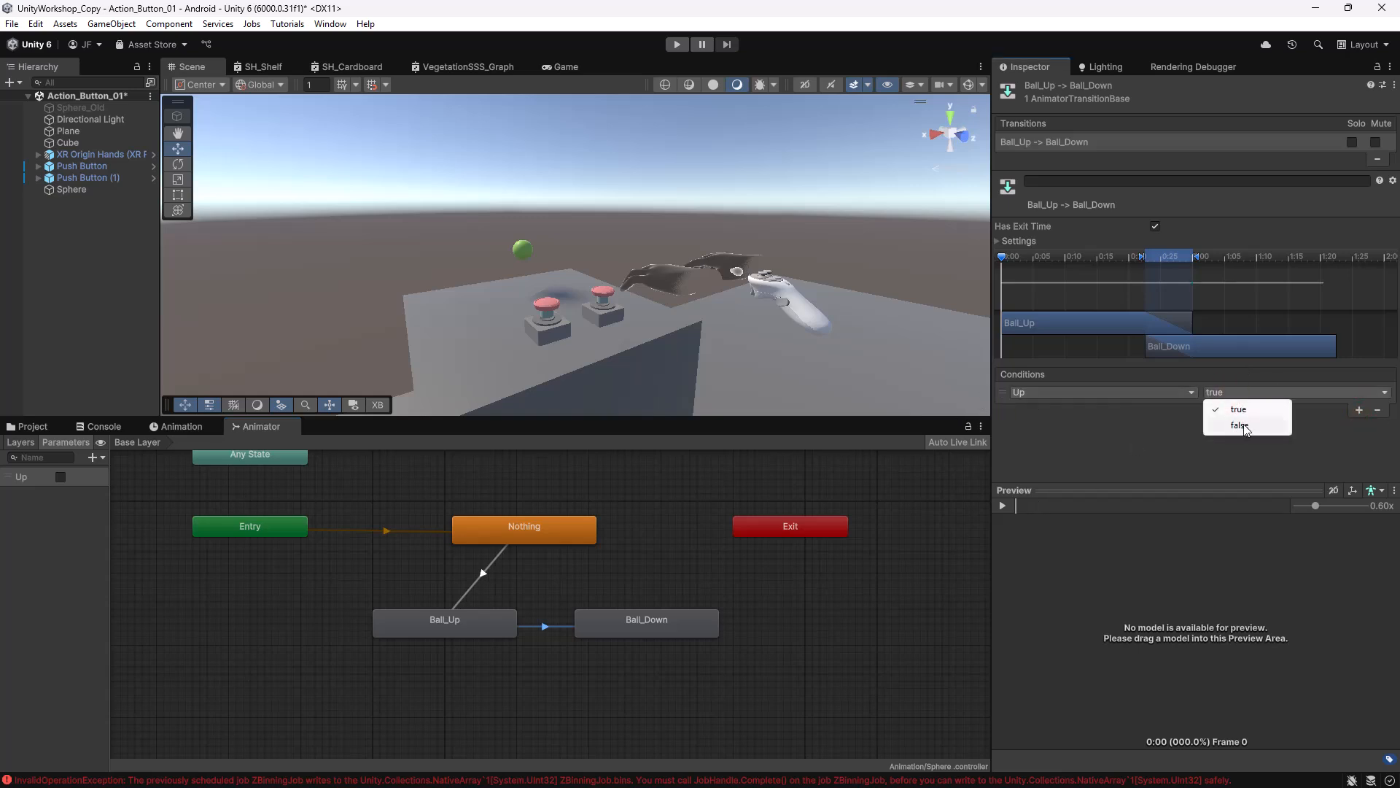
{"action": "left_click", "coordinate": [1243, 424]}
Make a transition from Ball_Down back to Ball_Up with the condition Up true.
{"action": "left_click", "coordinate": [644, 619]}
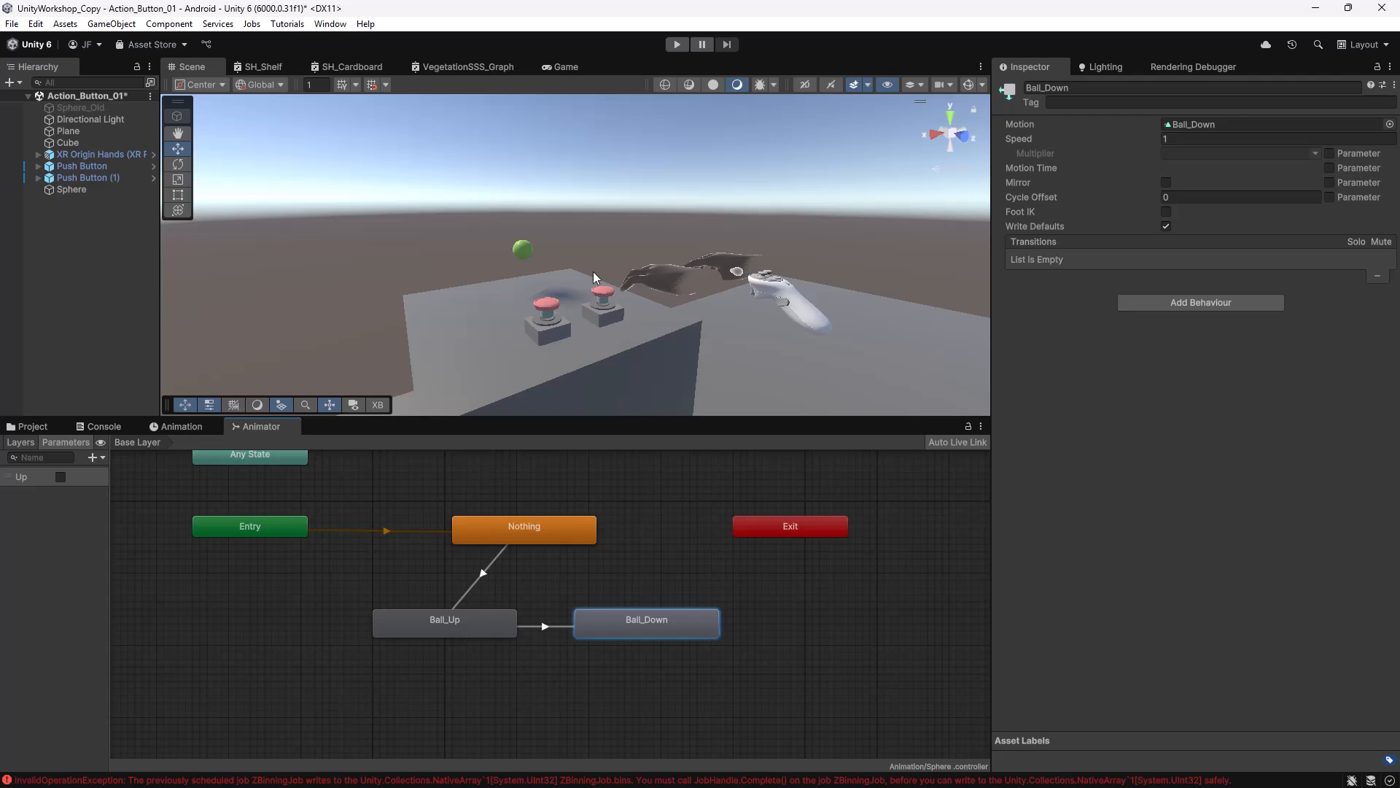
{"action": "right_click", "coordinate": [642, 614]}
{"action": "left_click", "coordinate": [586, 610]}
{"action": "left_click", "coordinate": [510, 615]}
{"action": "left_click", "coordinate": [554, 623]}
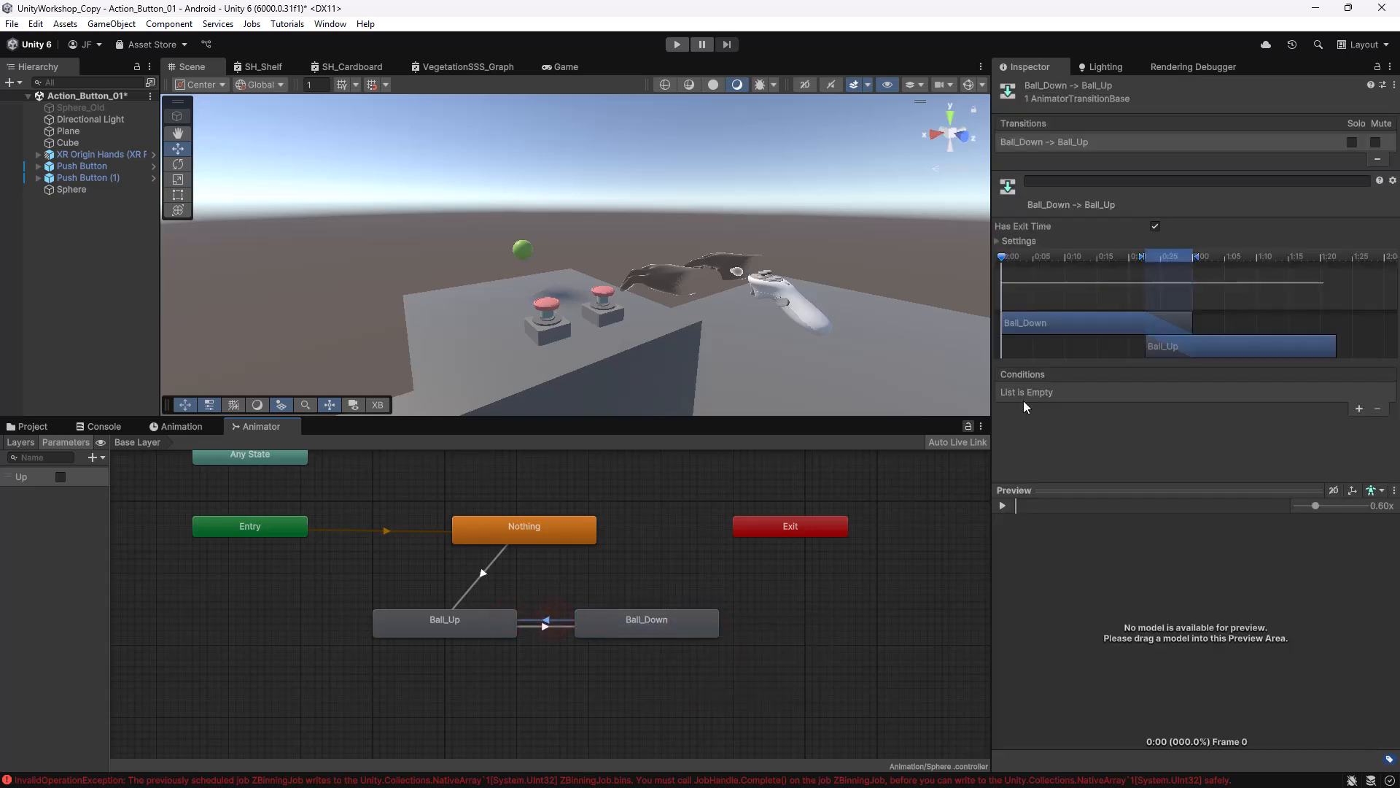
{"action": "left_click", "coordinate": [1358, 409]}
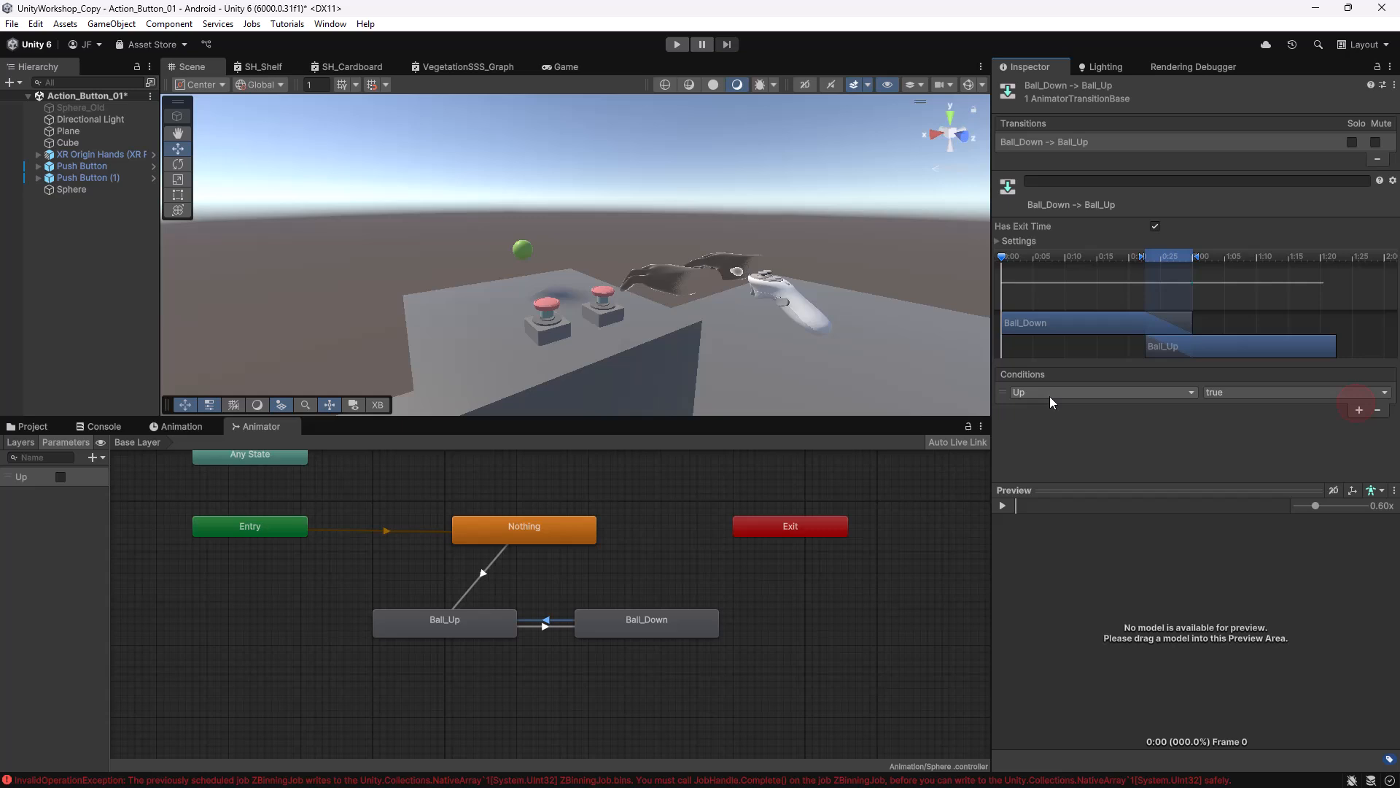
{"action": "left_click", "coordinate": [1219, 393]}
Review the conditions on all three Animator transitions.
{"action": "left_click", "coordinate": [482, 575]}
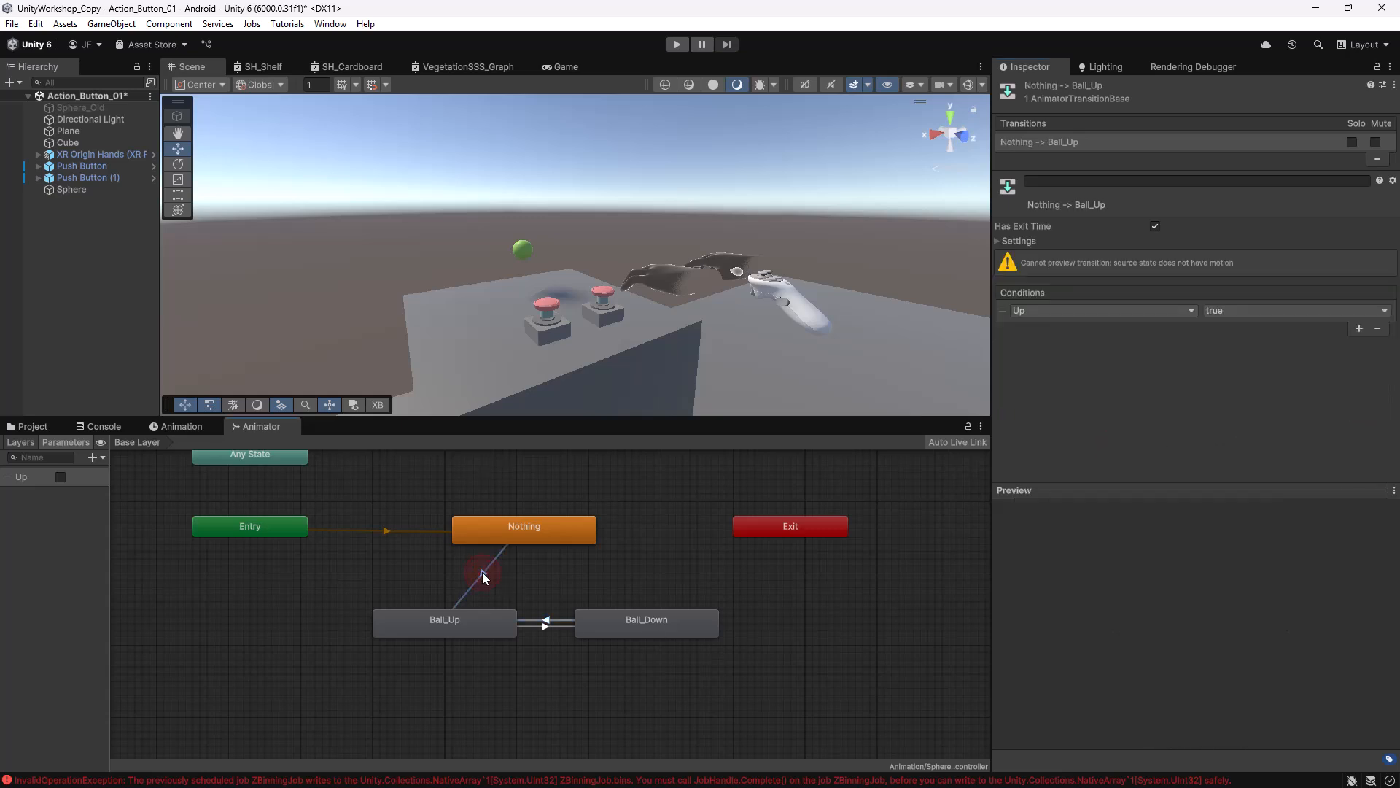
{"action": "left_click", "coordinate": [548, 626]}
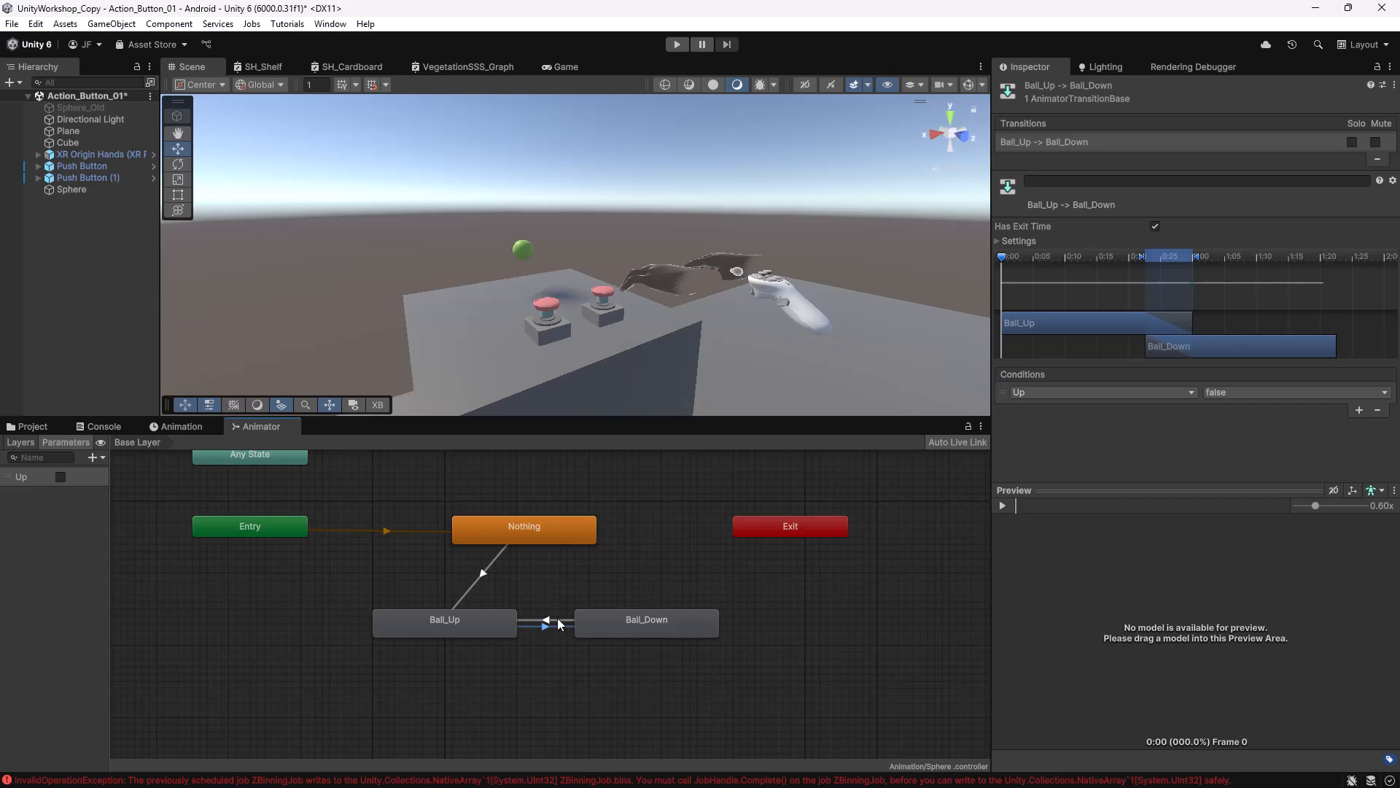
{"action": "left_click", "coordinate": [557, 622]}
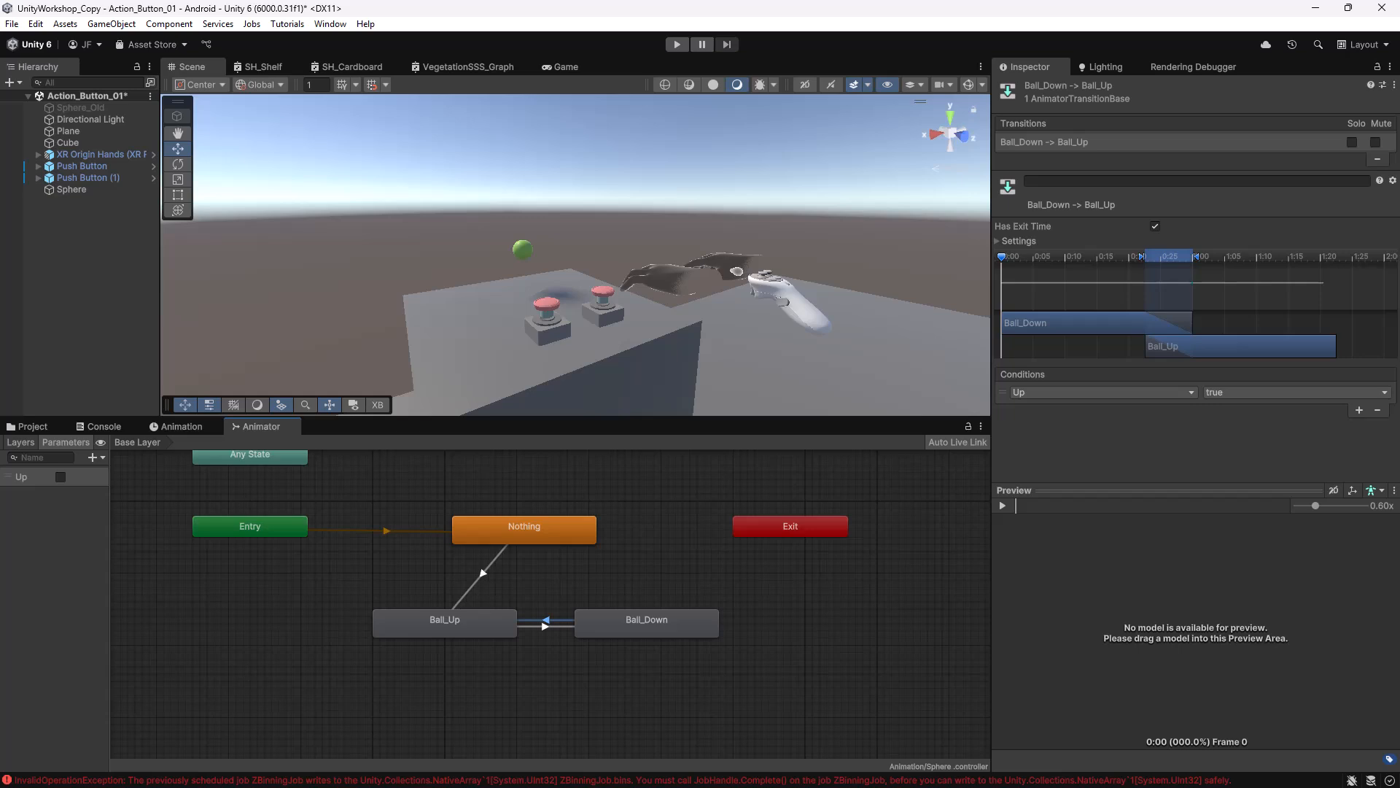
Rename OnButtonPressed to OnButtonPressed_Up in Button_UpDown.cs by appending _Up.
{"action": "left_click_drag", "start_coordinate": [1399, 130], "coordinate": [1061, 130]}
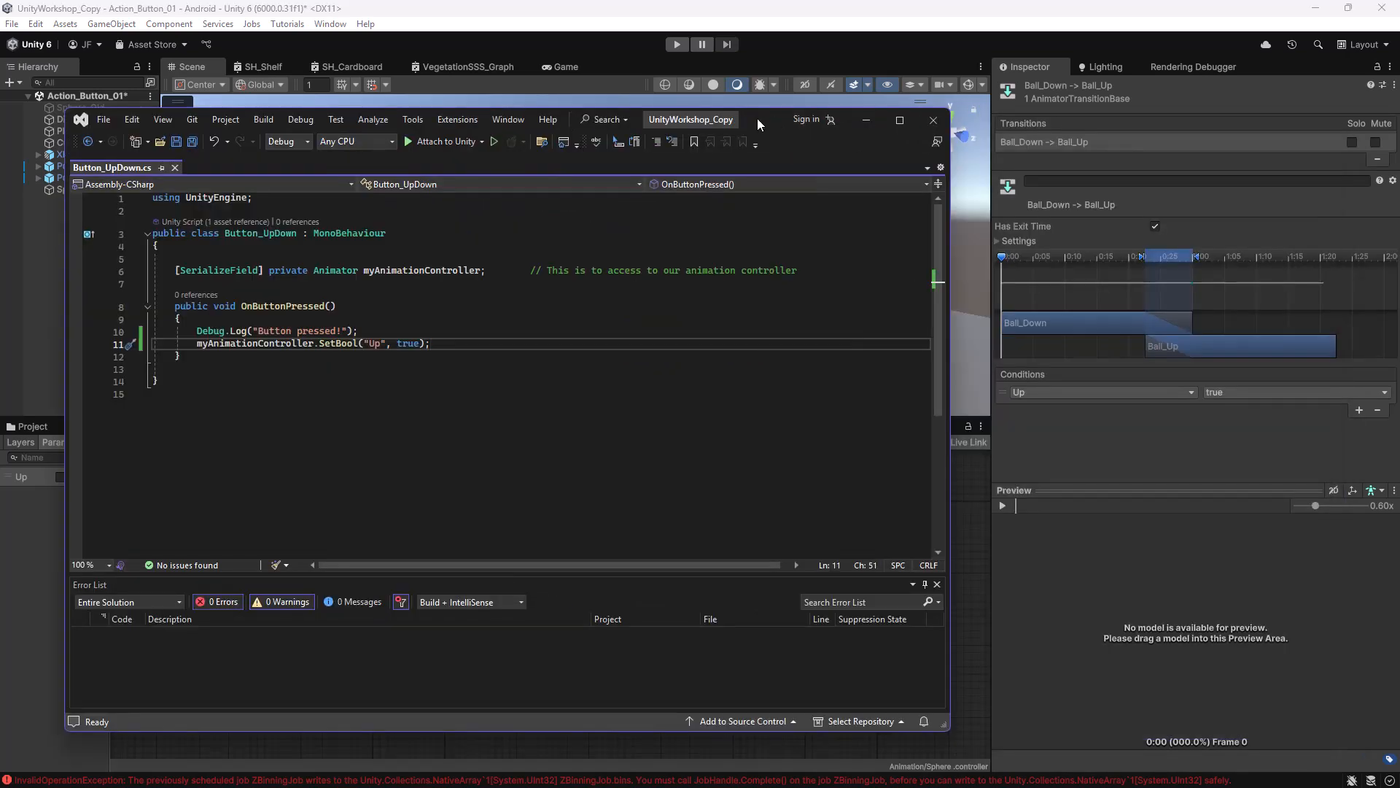
{"action": "left_click_drag", "start_coordinate": [758, 120], "coordinate": [897, 122]}
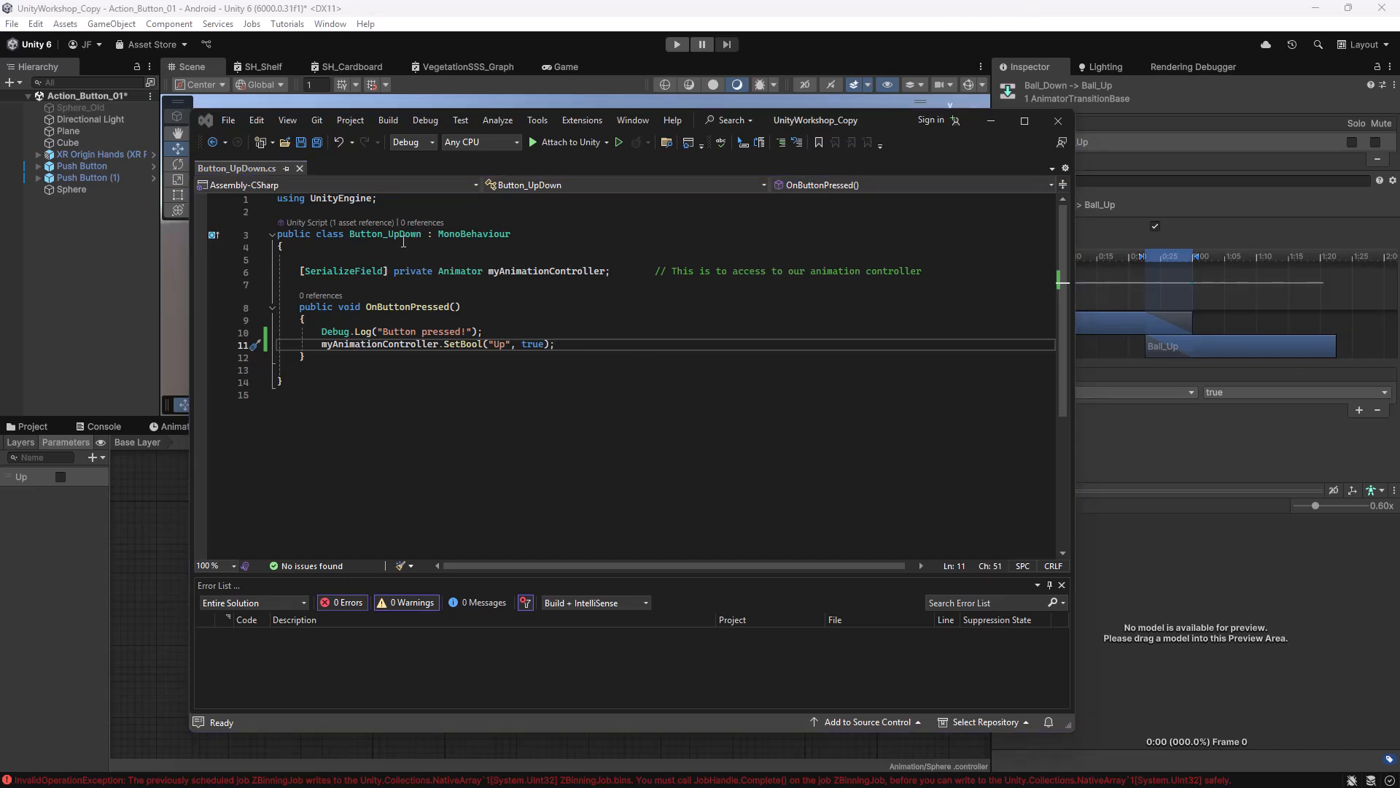
{"action": "left_click", "coordinate": [382, 307]}
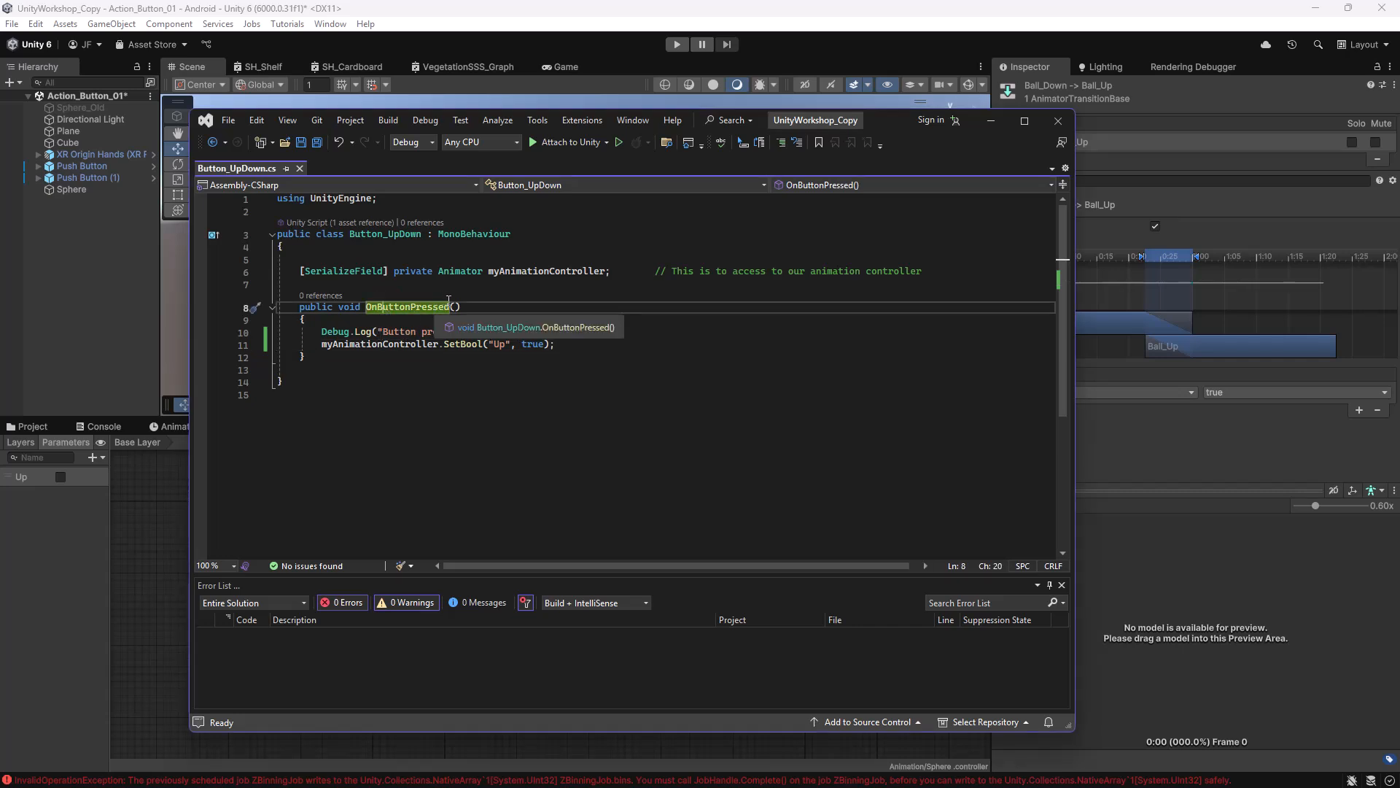
{"action": "left_click", "coordinate": [460, 306]}
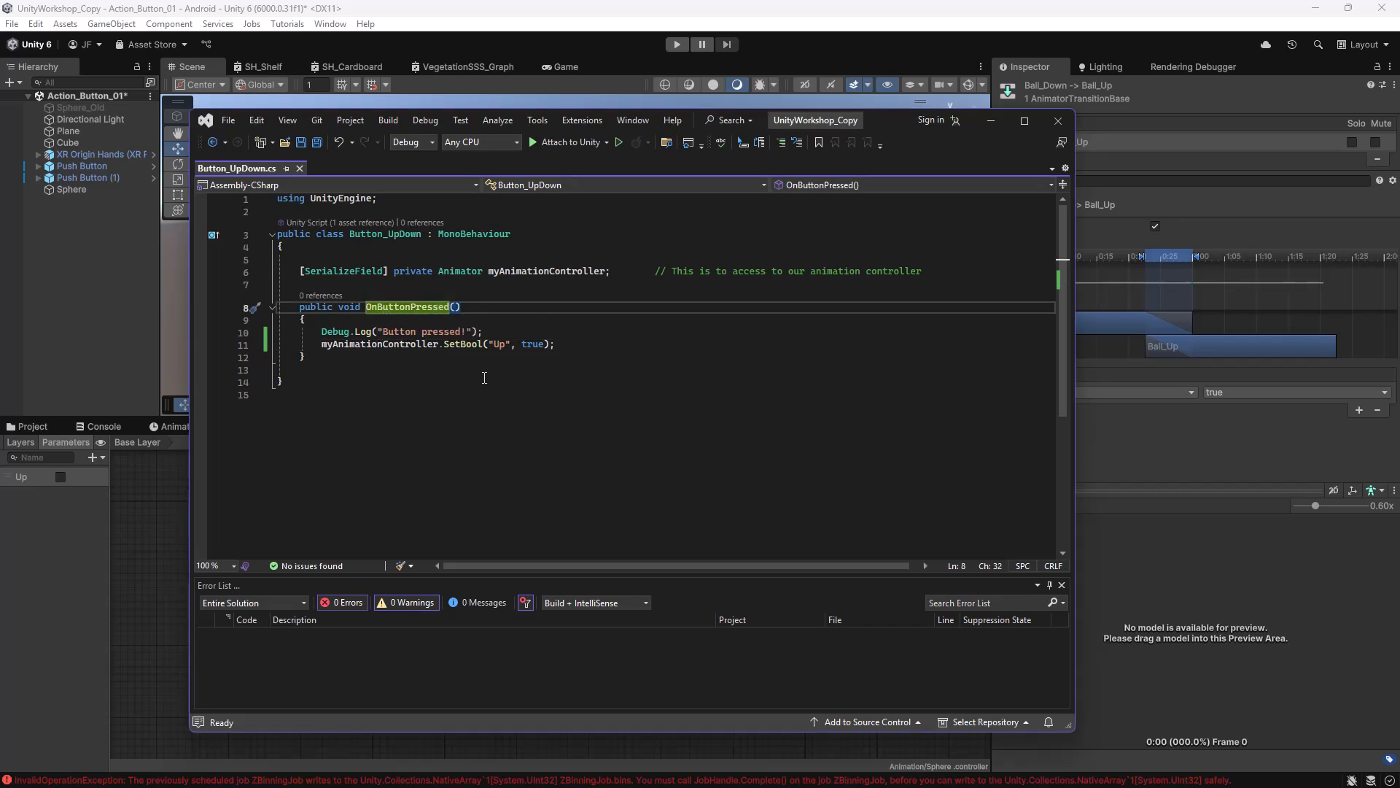
{"action": "key", "text": "Right"}
{"action": "type", "text": "_Up"}
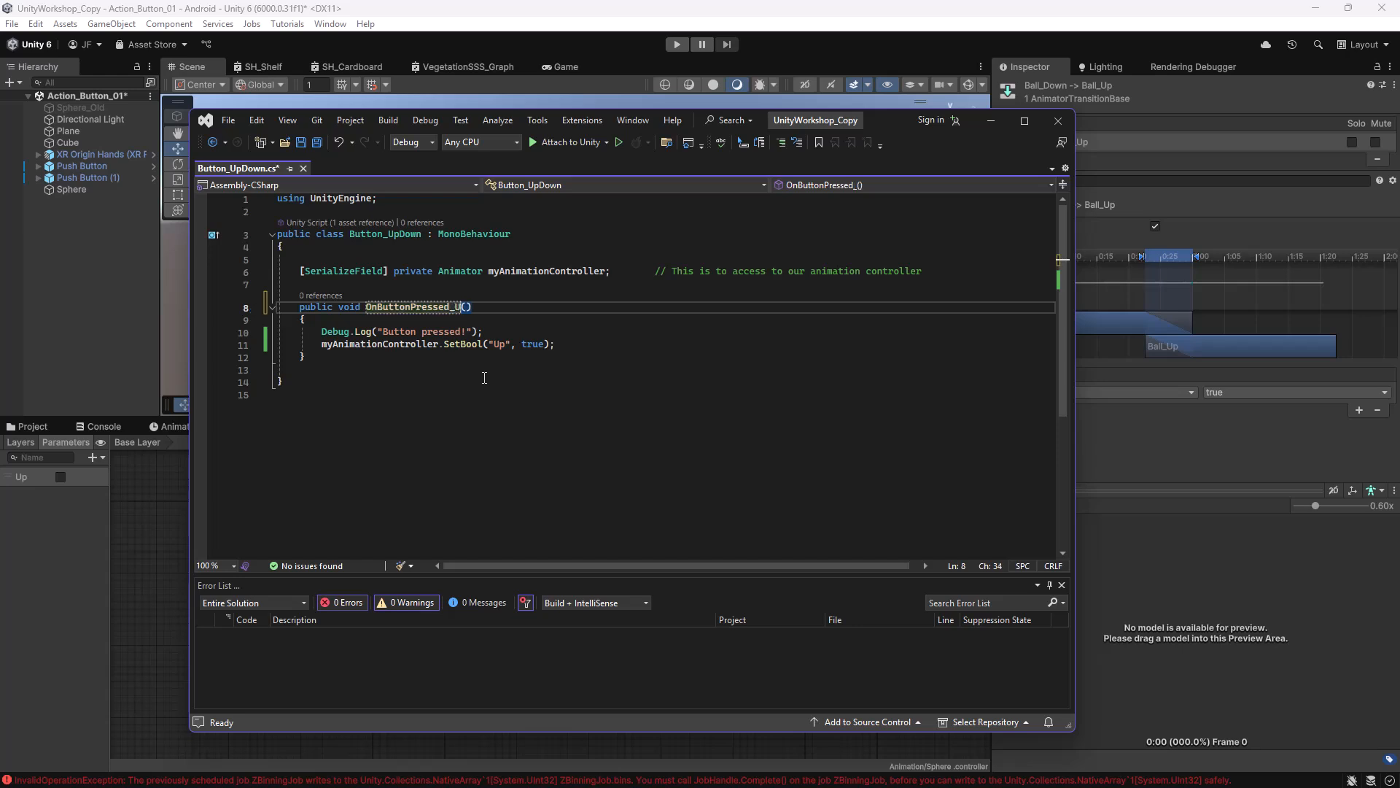
{"action": "left_click", "coordinate": [484, 378]}
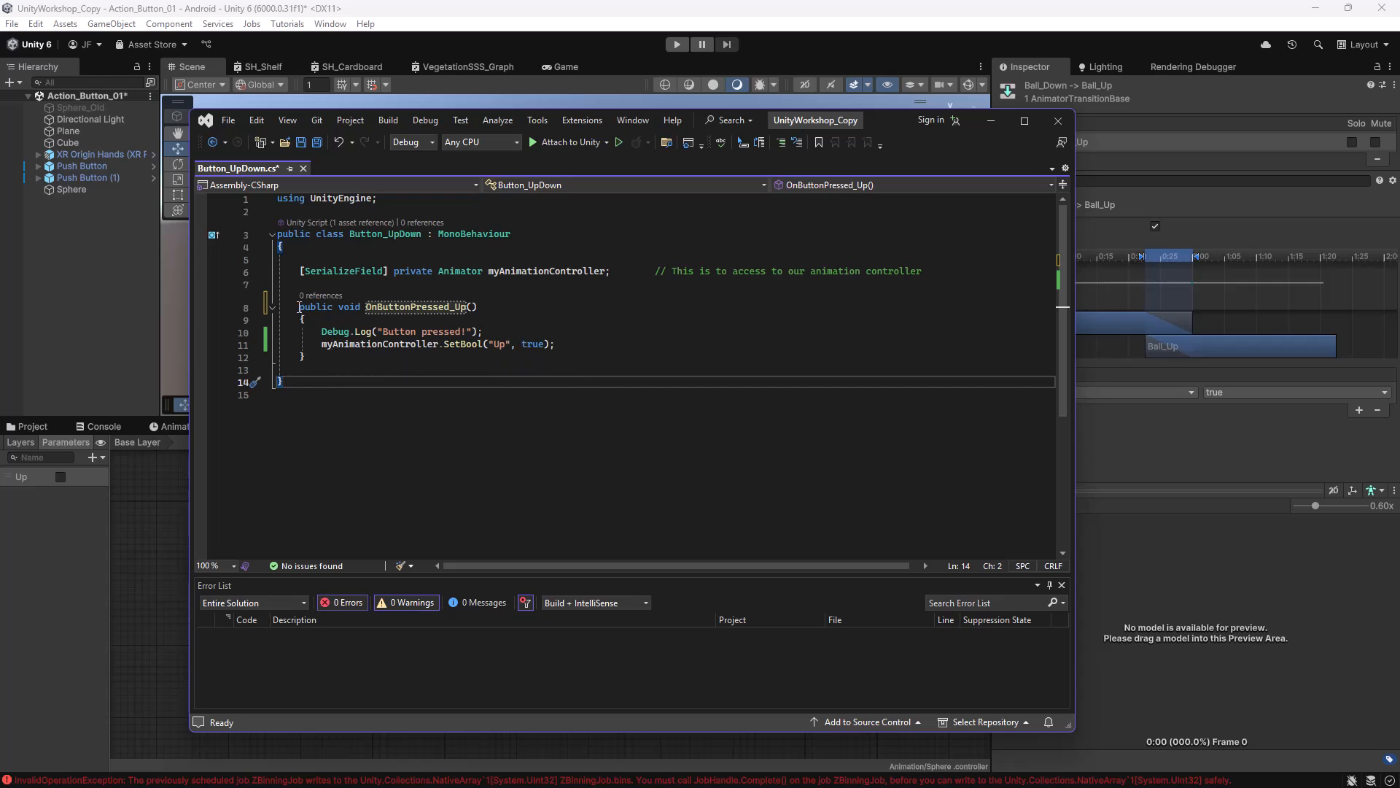
Duplicate the OnButtonPressed_Up method directly below itself in Button_UpDown.cs.
{"action": "left_click_drag", "start_coordinate": [299, 307], "coordinate": [316, 358]}
{"action": "key", "text": "ctrl+c"}
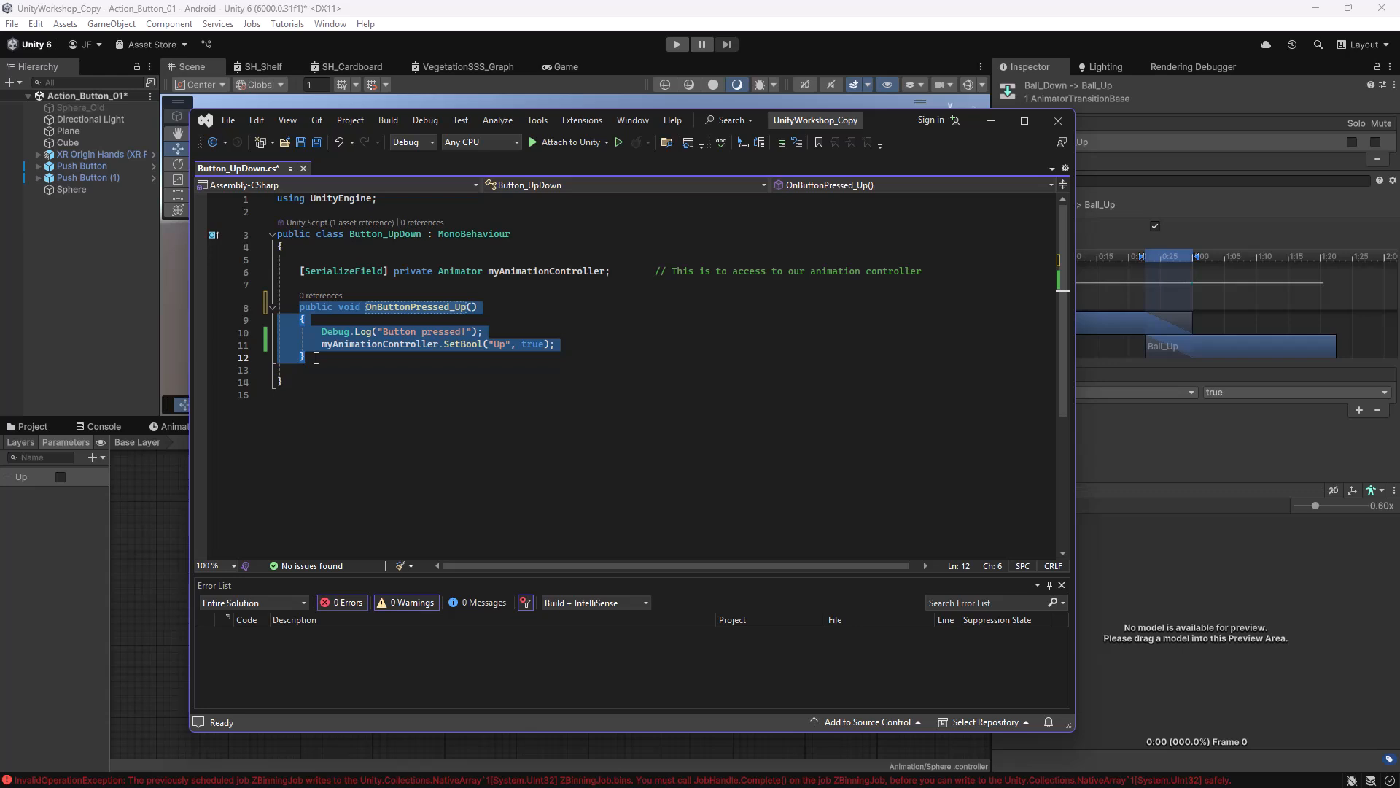
{"action": "left_click", "coordinate": [315, 358]}
{"action": "key", "text": "Return"}
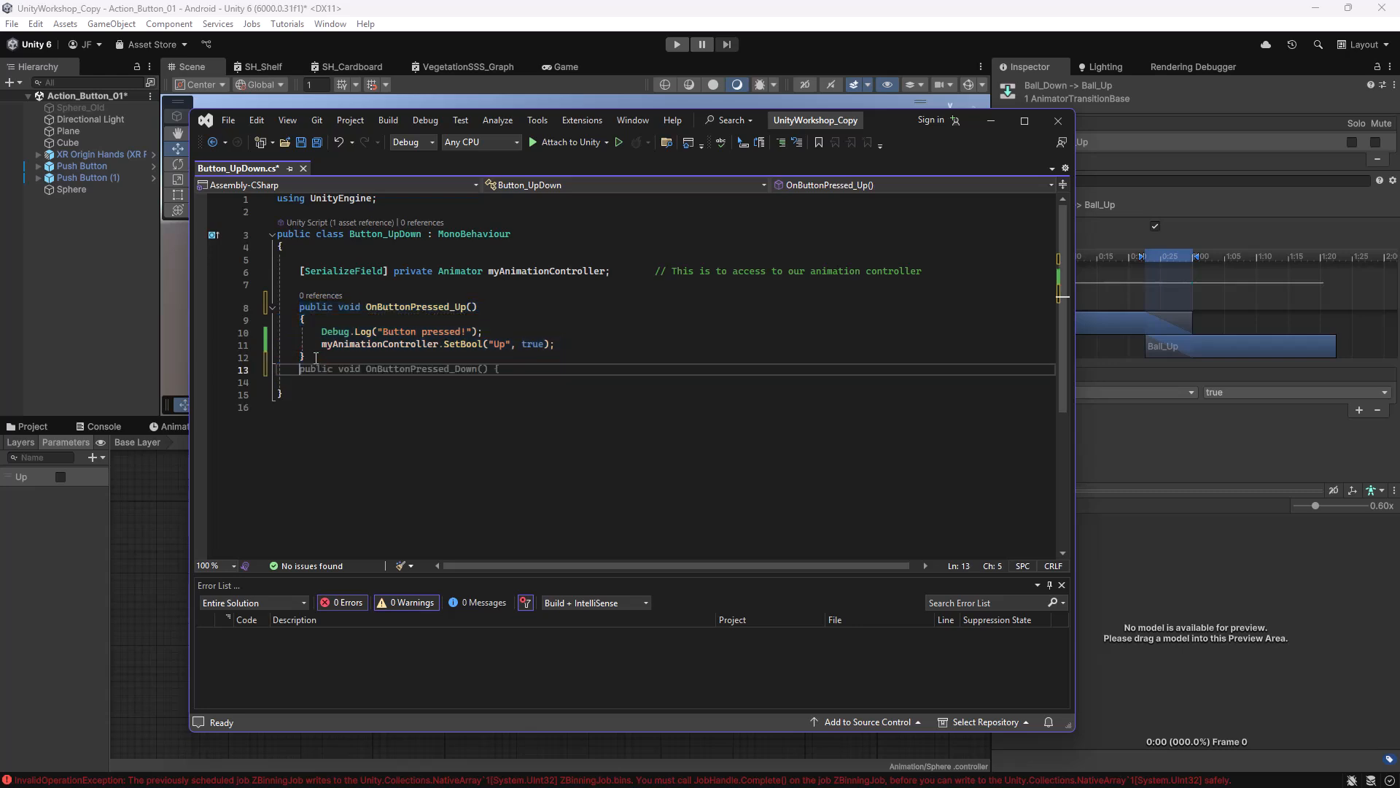
{"action": "key", "text": "Return"}
{"action": "key", "text": "ctrl+v"}
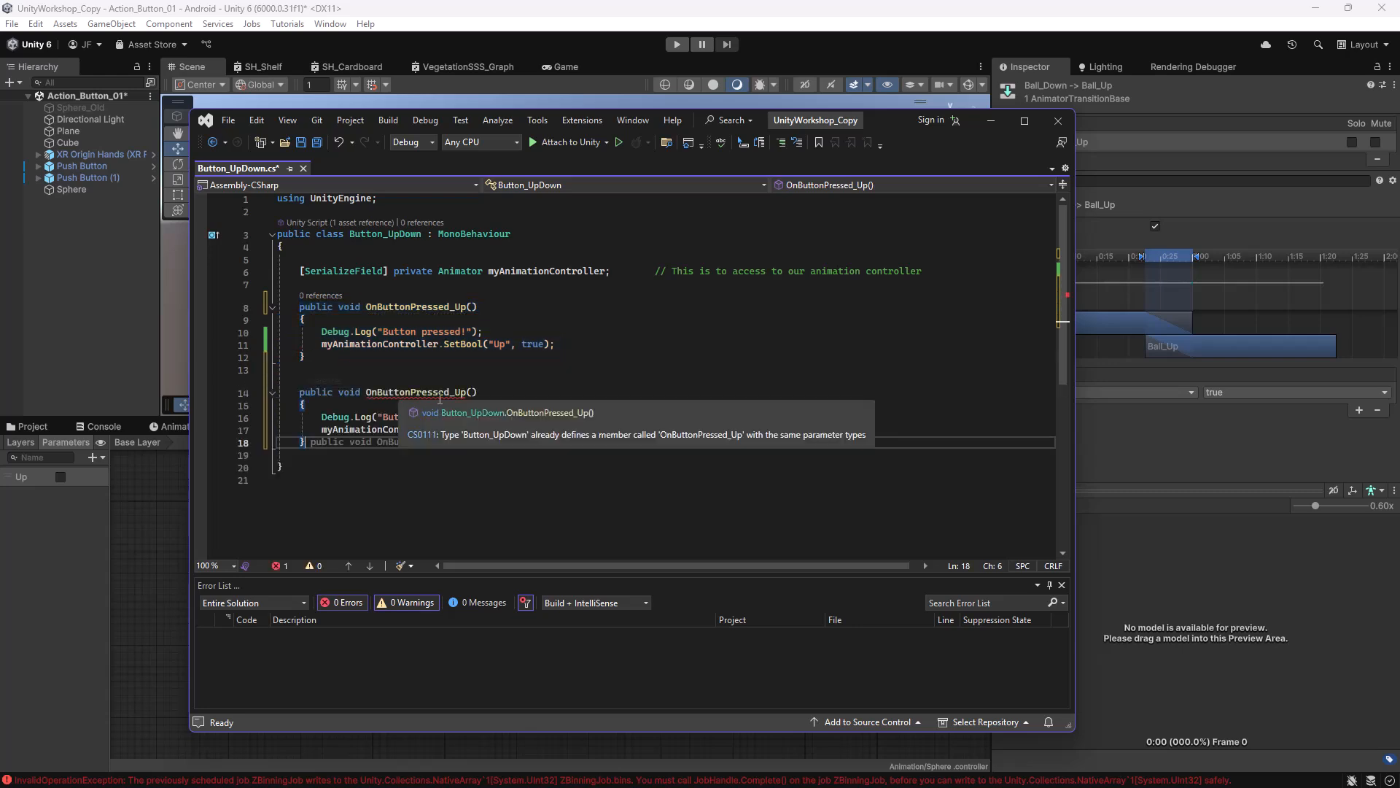
Rename the copied method to OnButtonPressed_Down.
{"action": "left_click", "coordinate": [462, 391]}
{"action": "key", "text": "Delete"}
{"action": "key", "text": "BackSpace"}
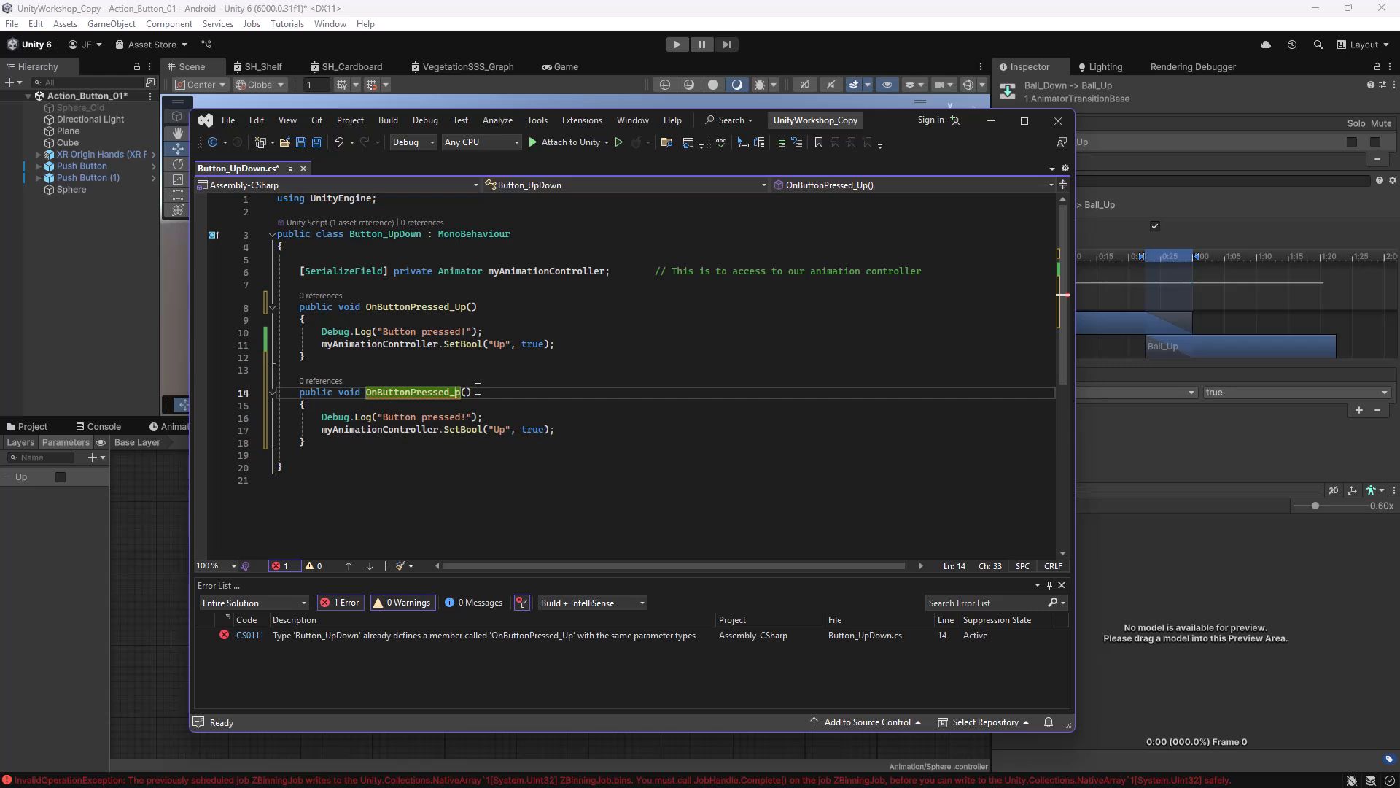
{"action": "type", "text": "Down"}
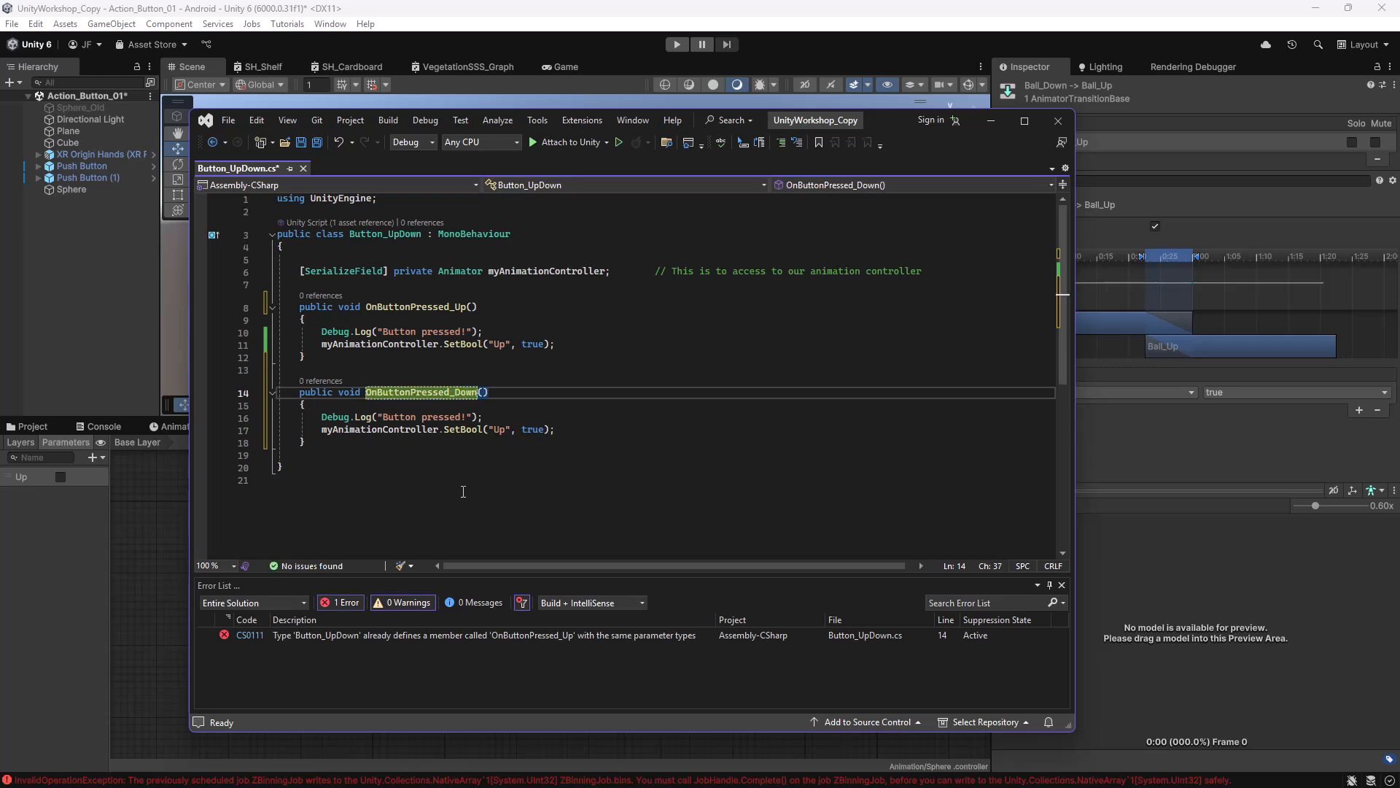
{"action": "left_click", "coordinate": [463, 491]}
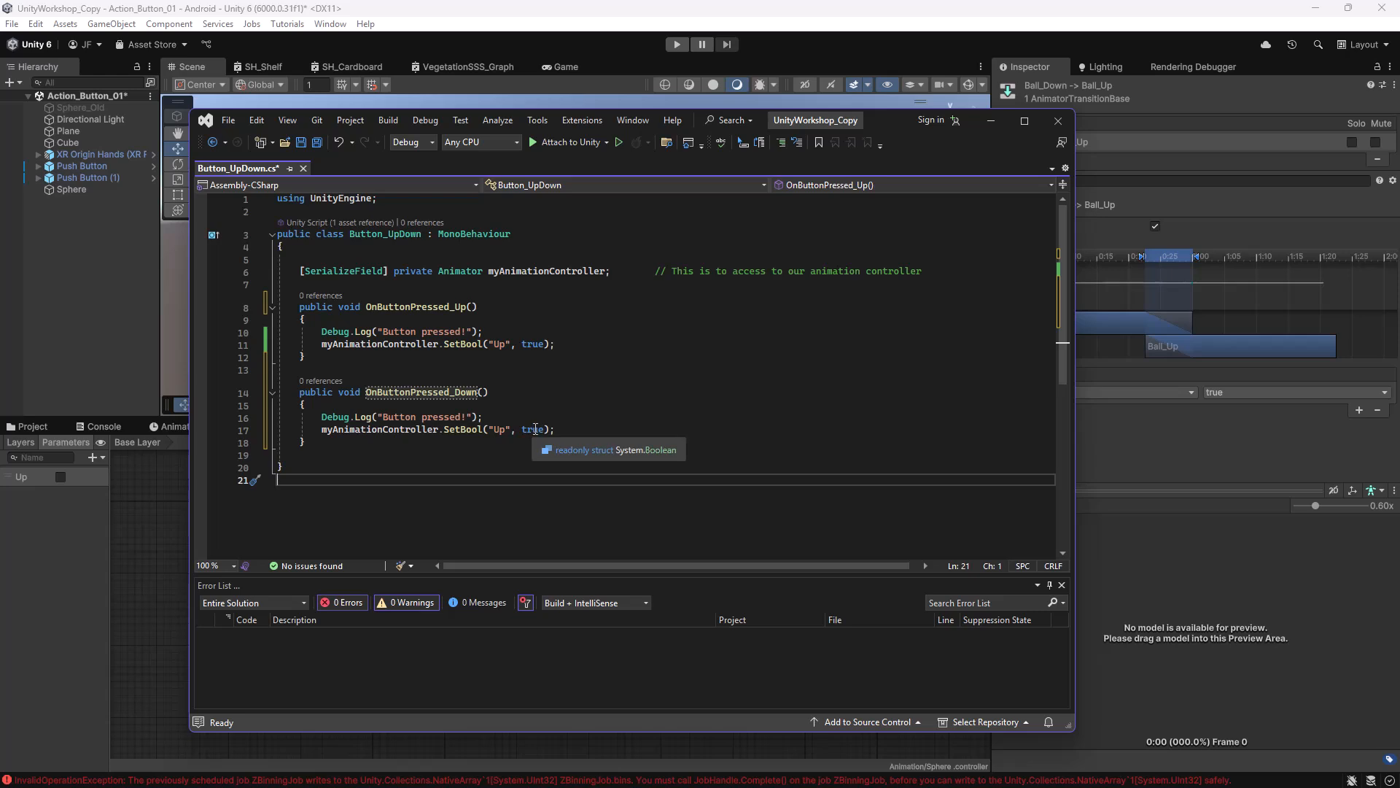
Change the Down method's SetBool("Up") value to false and save the script.
{"action": "double_click", "coordinate": [537, 430]}
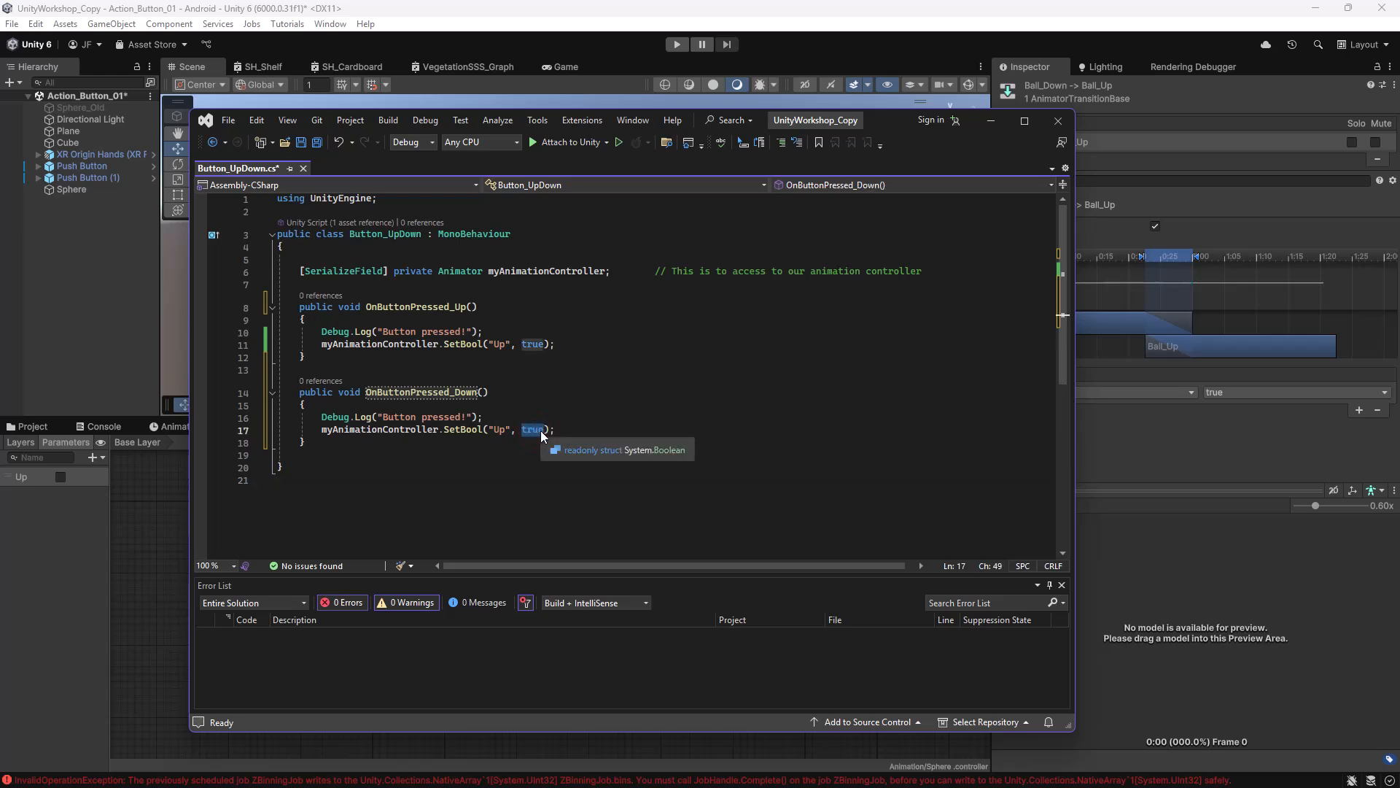
{"action": "type", "text": "false"}
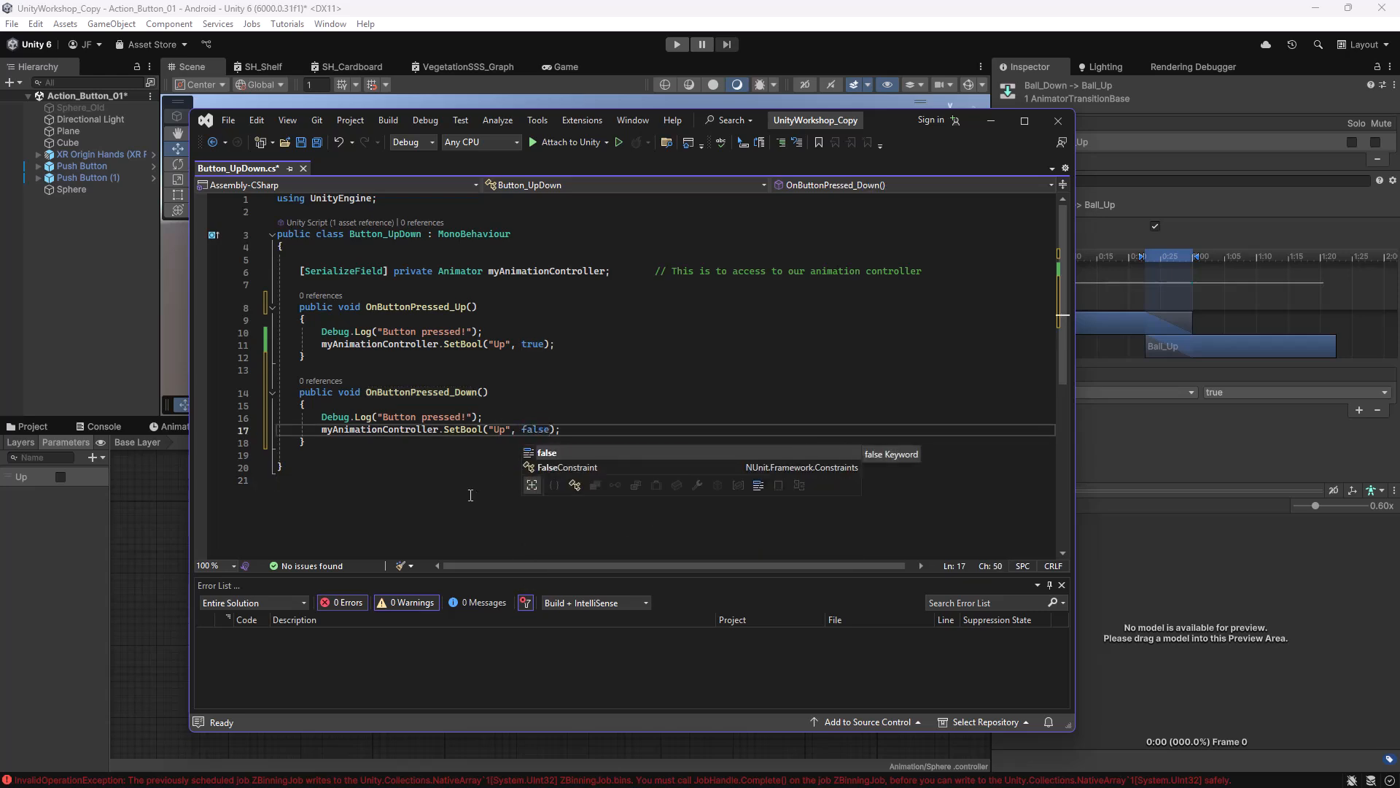
{"action": "left_click", "coordinate": [470, 495]}
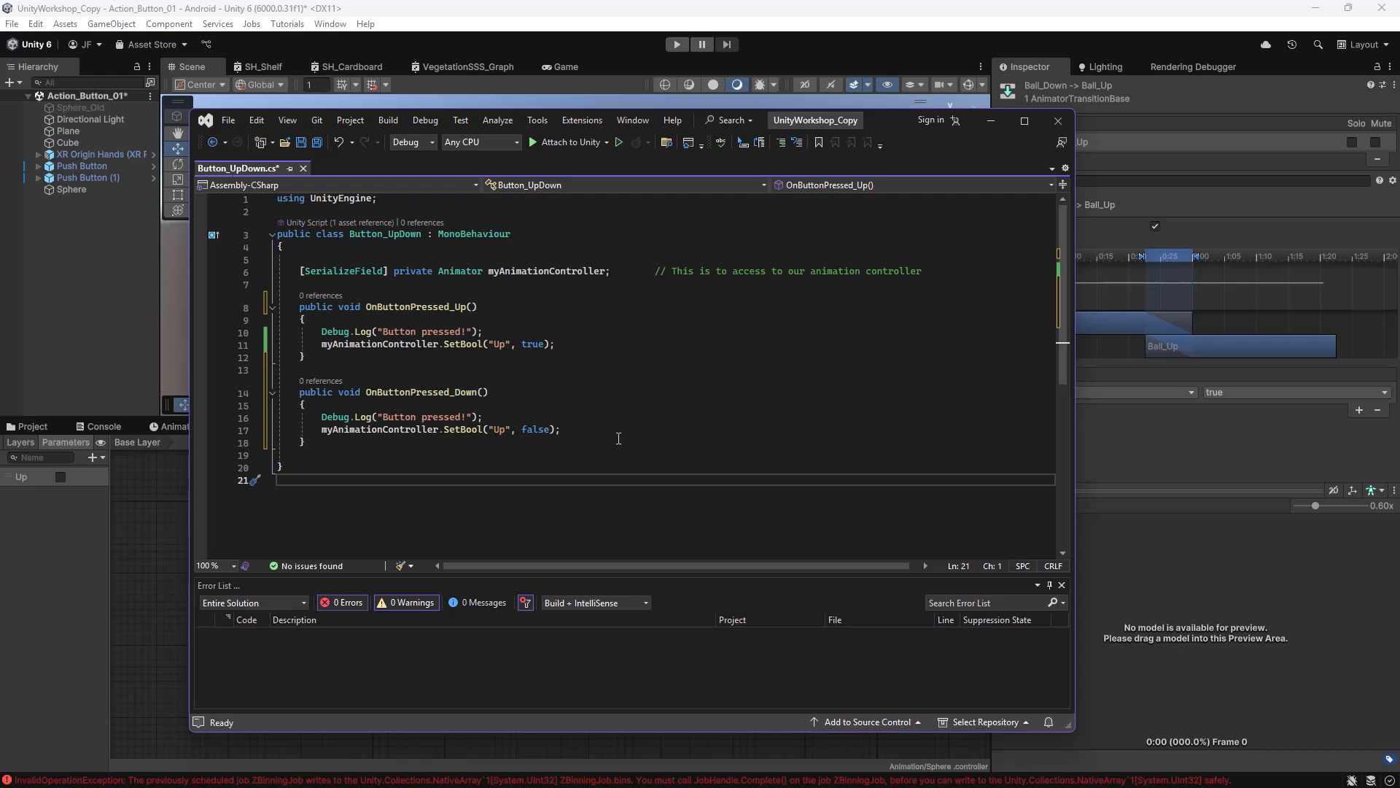
{"action": "left_click", "coordinate": [631, 356]}
{"action": "key", "text": "ctrl+s"}
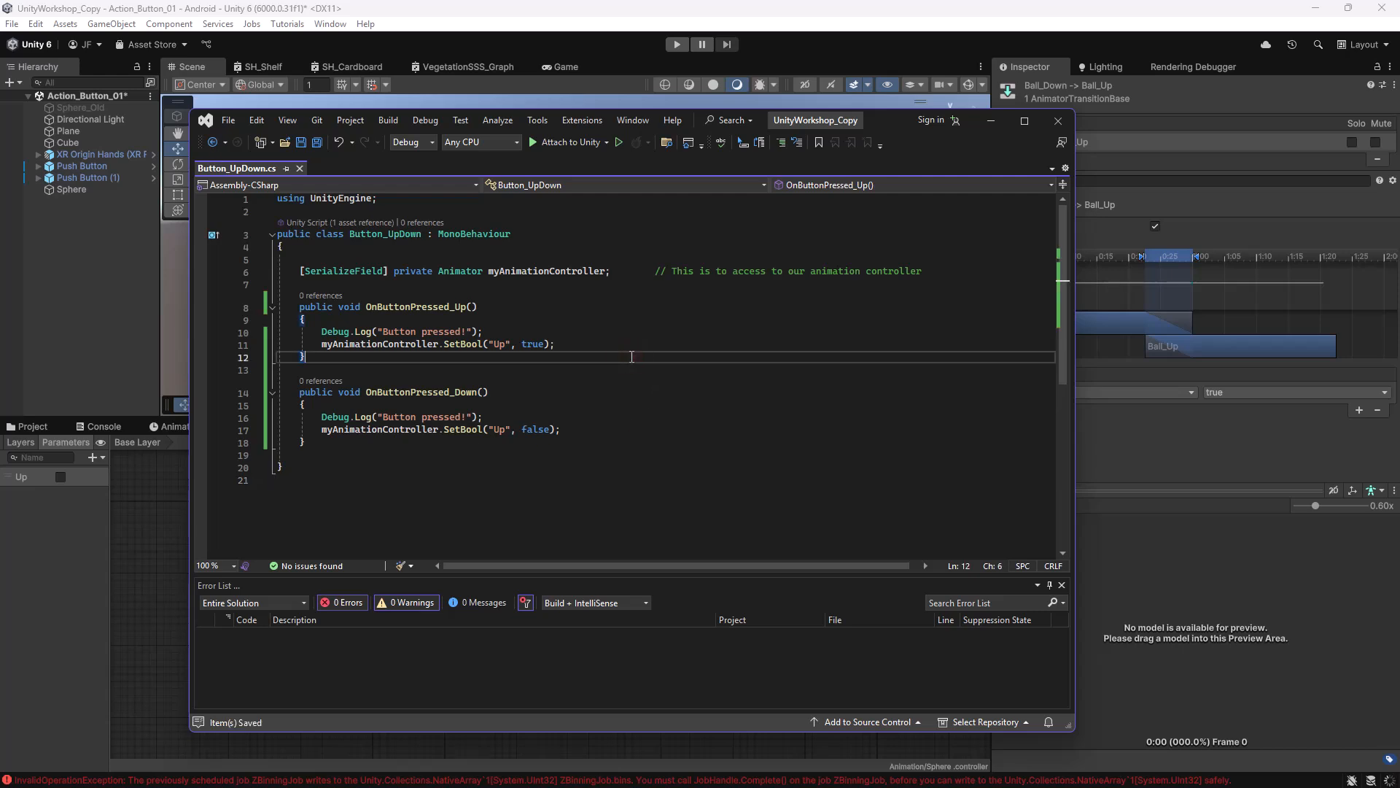
After recompiling, check that Push Button's Select Entered shows Button_UpDown.OnButtonPressed as missing.
{"action": "left_click", "coordinate": [990, 120]}
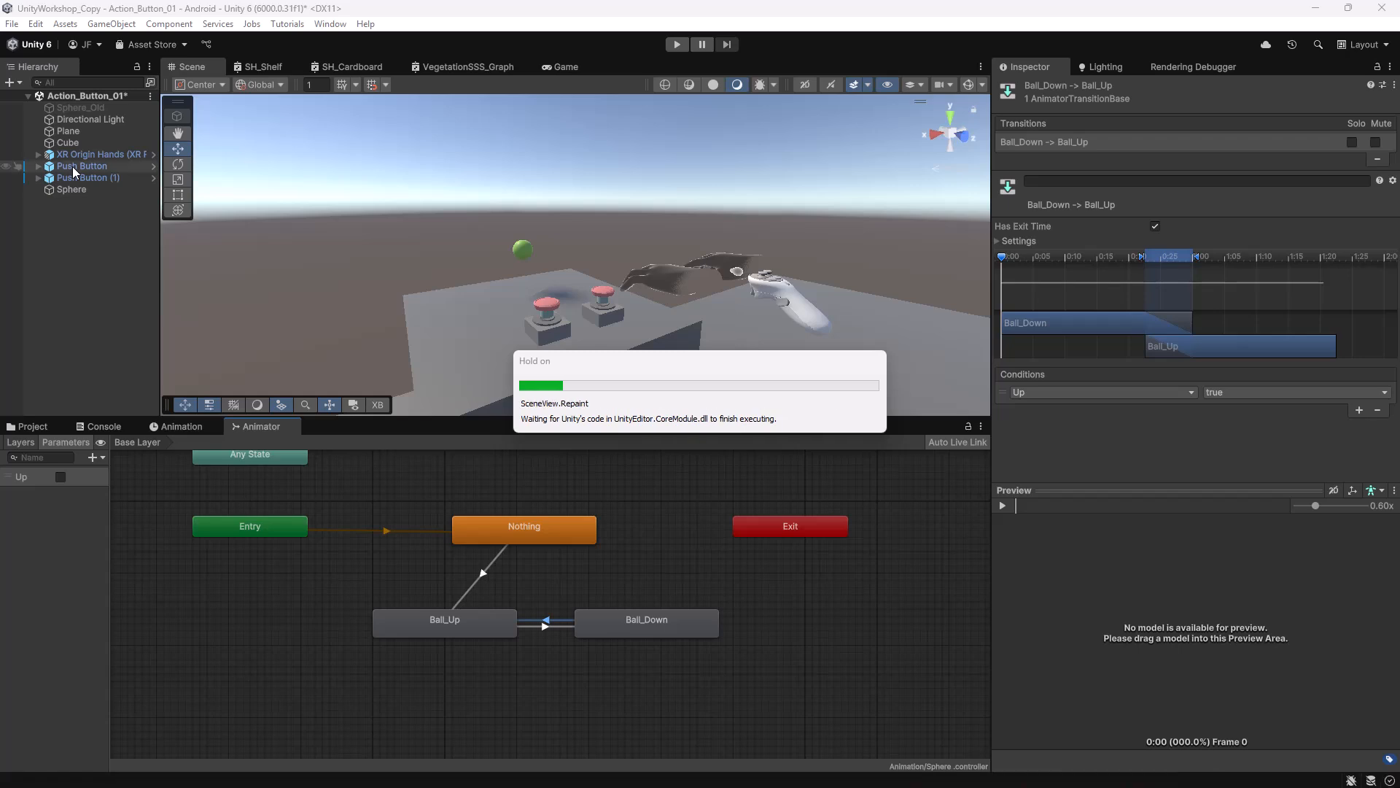
{"action": "left_click", "coordinate": [73, 167]}
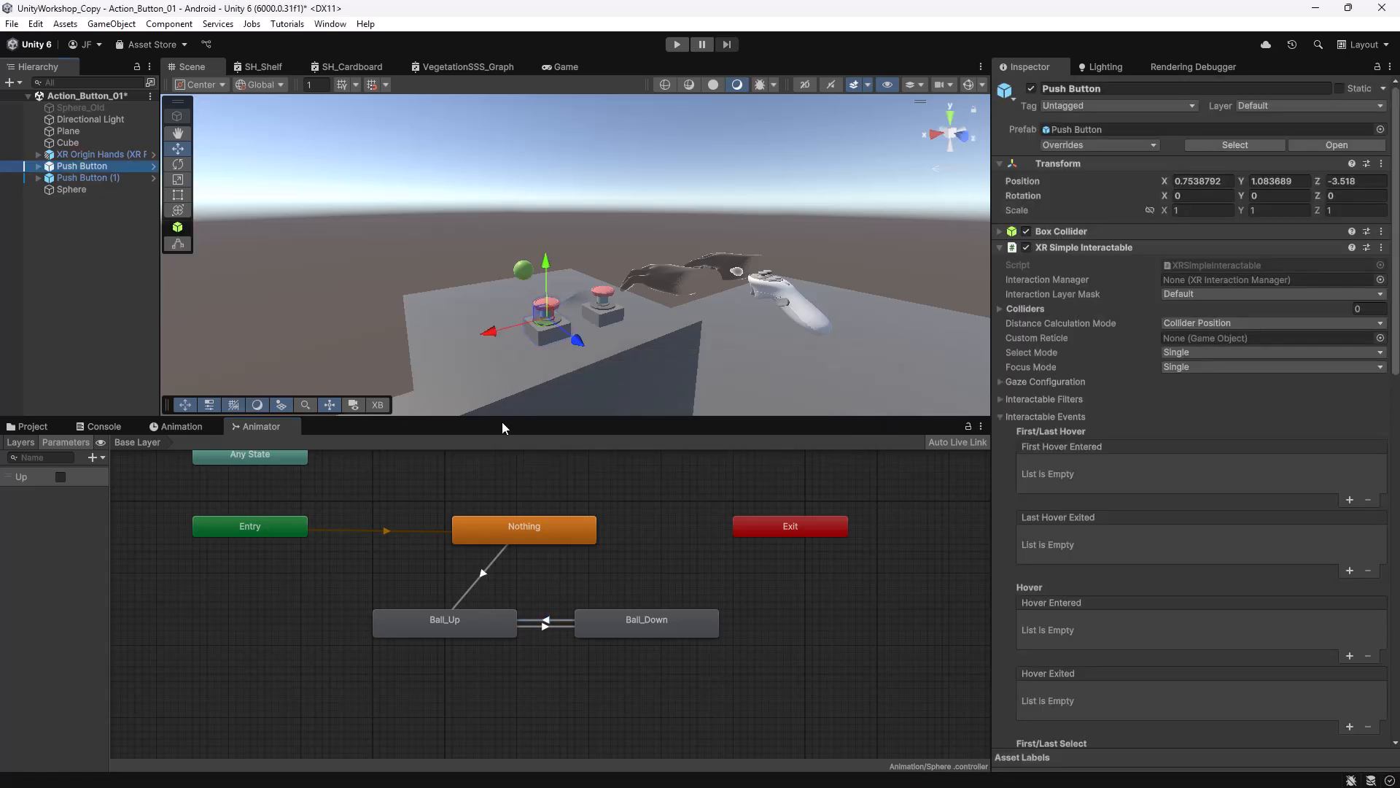
{"action": "left_click_drag", "start_coordinate": [502, 422], "coordinate": [554, 523]}
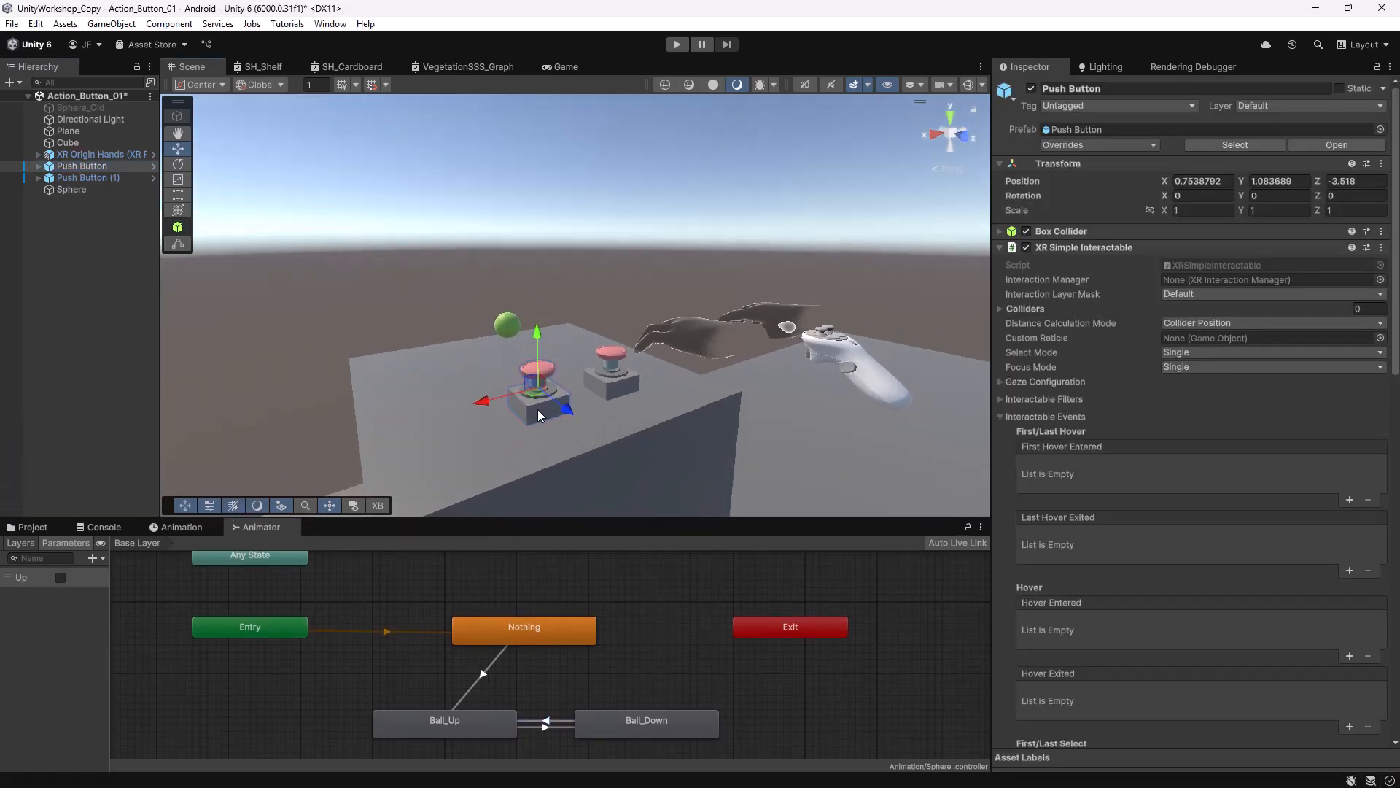
{"action": "scroll", "coordinate": [1162, 441], "scroll_direction": "down", "scroll_amount": 10}
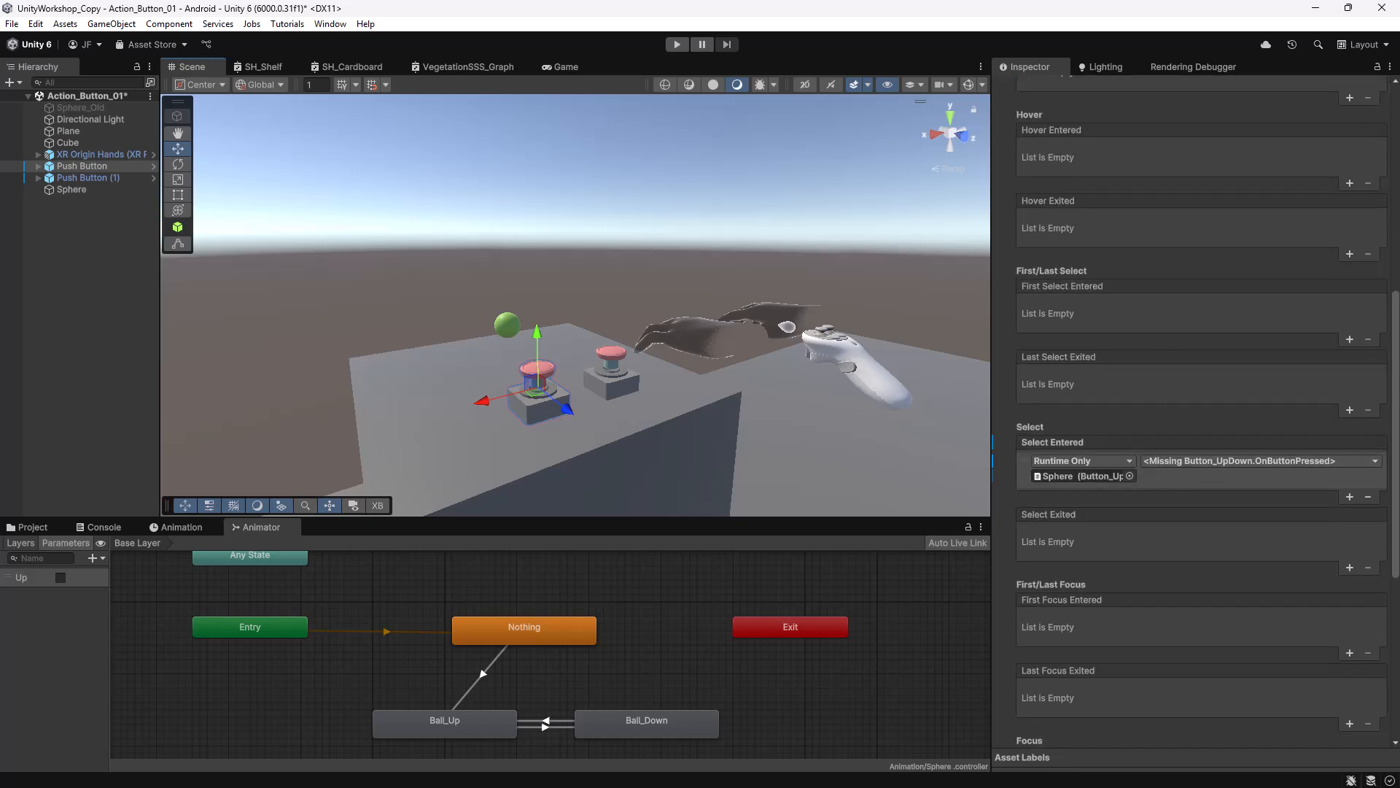
{"action": "left_click_drag", "start_coordinate": [1399, 204], "coordinate": [931, 179]}
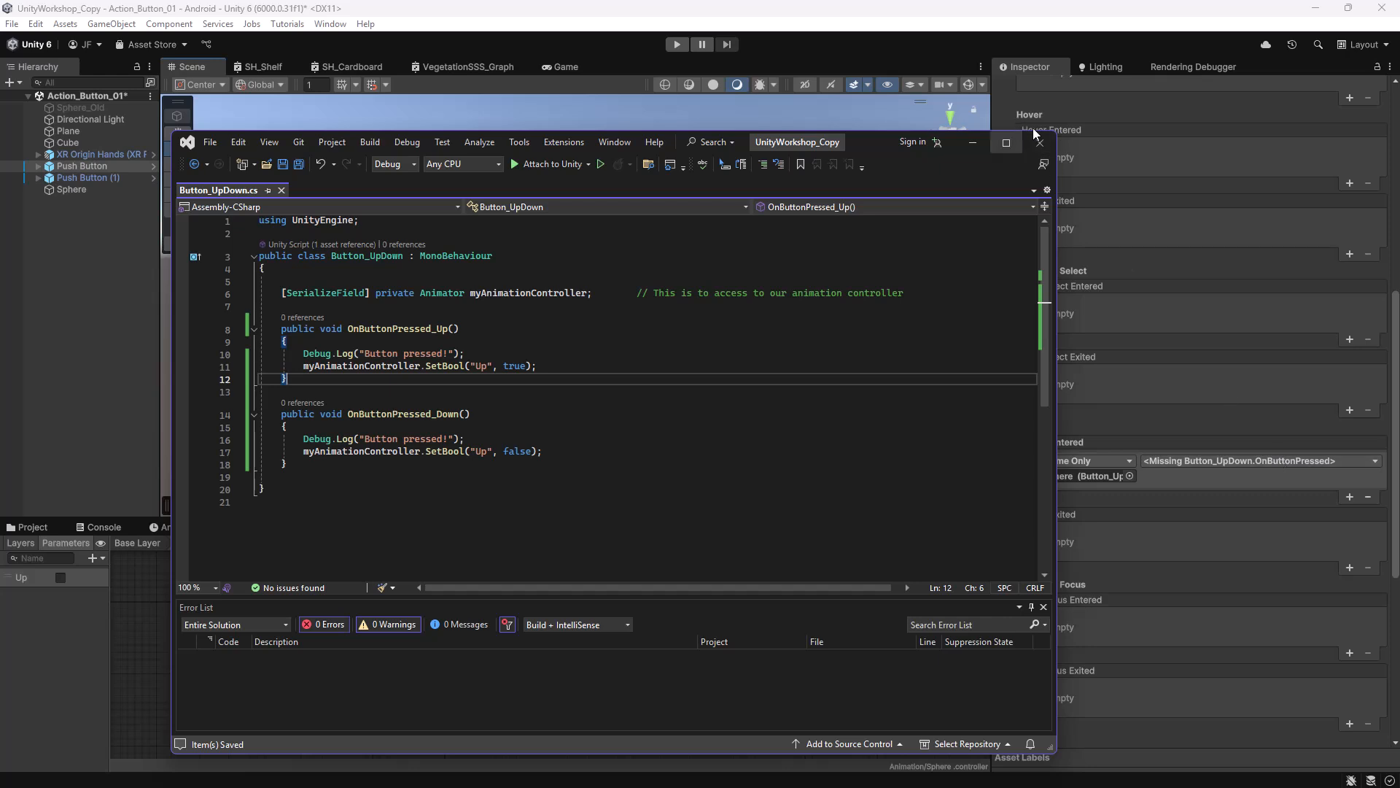
Set Push Button's Select Entered function to Button_UpDown.OnButtonPressed_Up.
{"action": "left_click", "coordinate": [979, 142]}
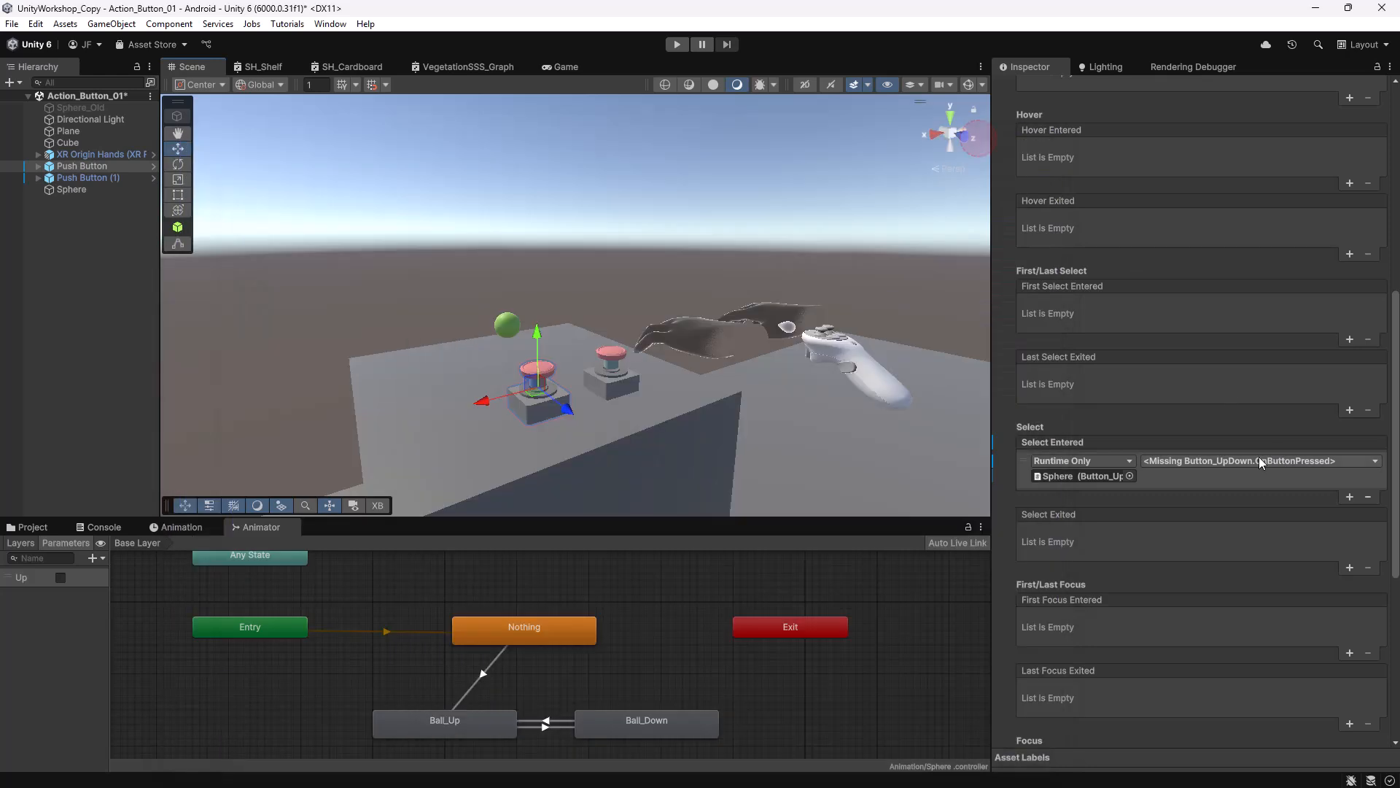
{"action": "left_click", "coordinate": [1336, 460]}
{"action": "mouse_move", "coordinate": [1214, 596]}
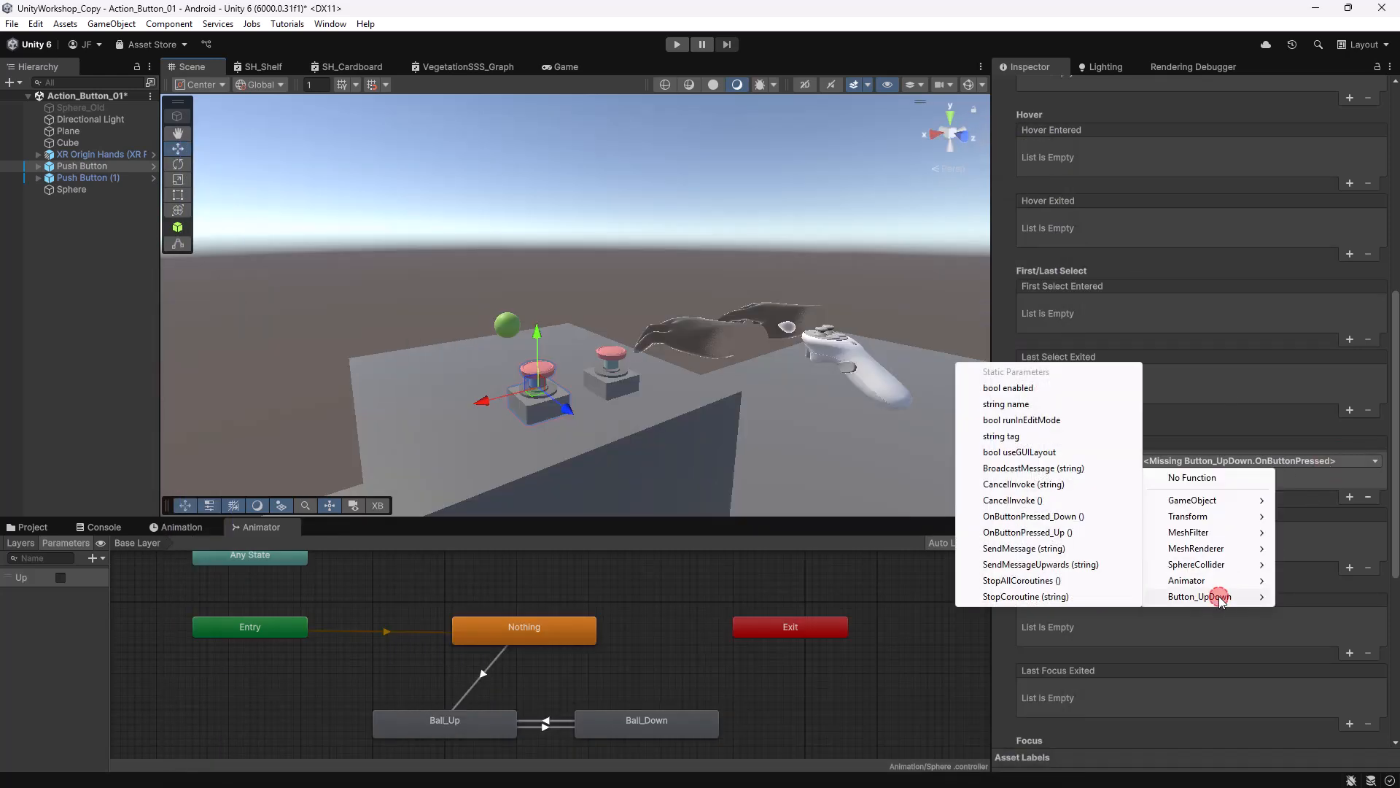
{"action": "left_click", "coordinate": [1062, 532]}
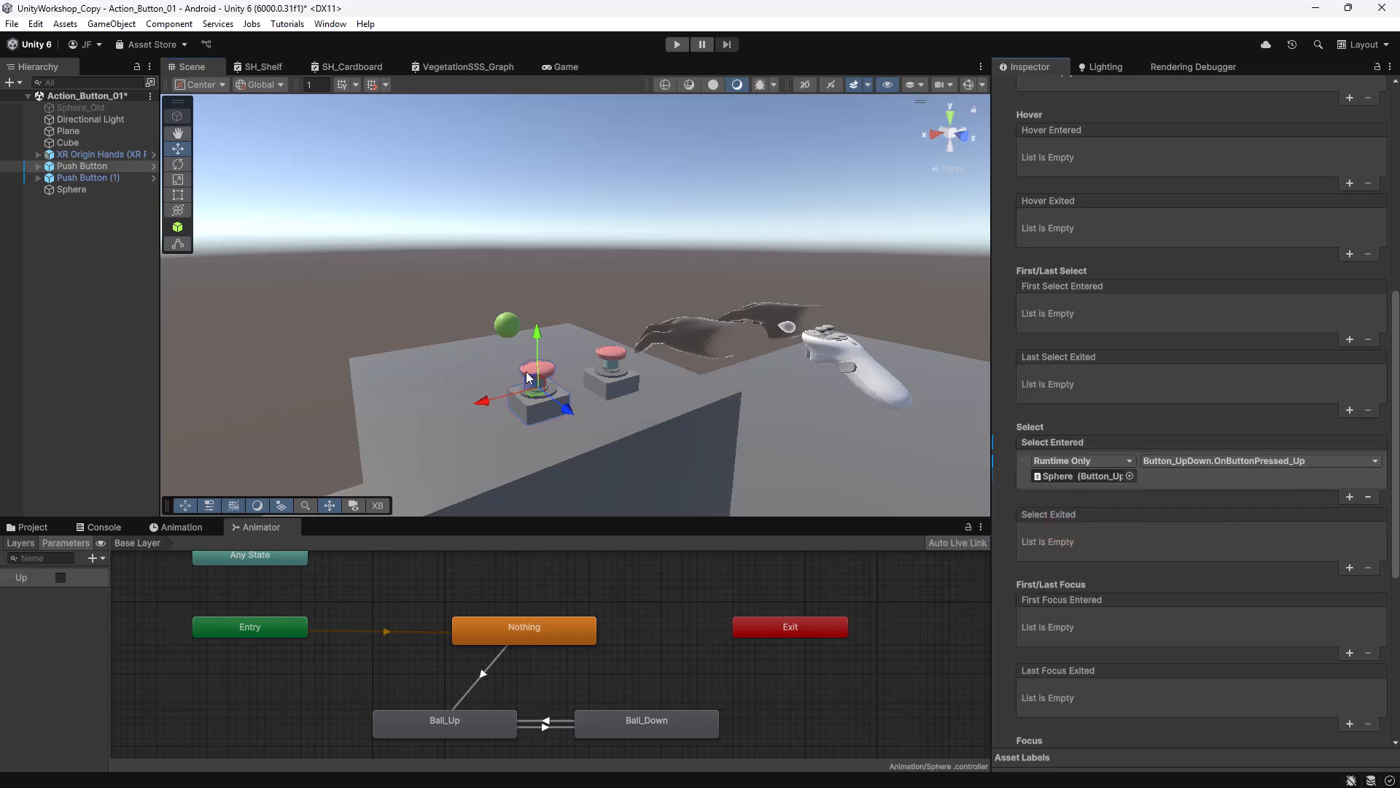
Set Push Button (1)'s Select Entered function to Button_UpDown.OnButtonPressed_Down.
{"action": "left_click", "coordinate": [611, 387]}
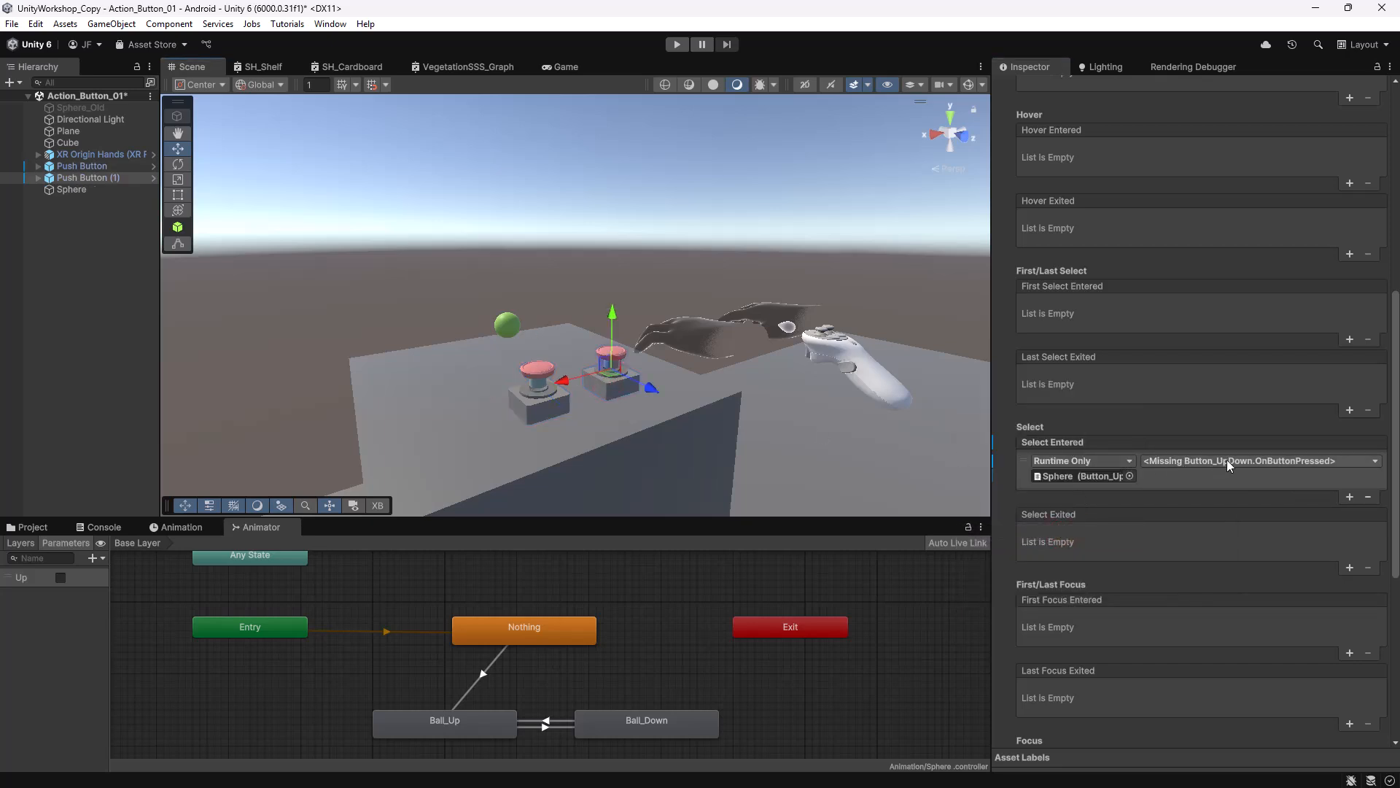
{"action": "left_click", "coordinate": [1306, 461]}
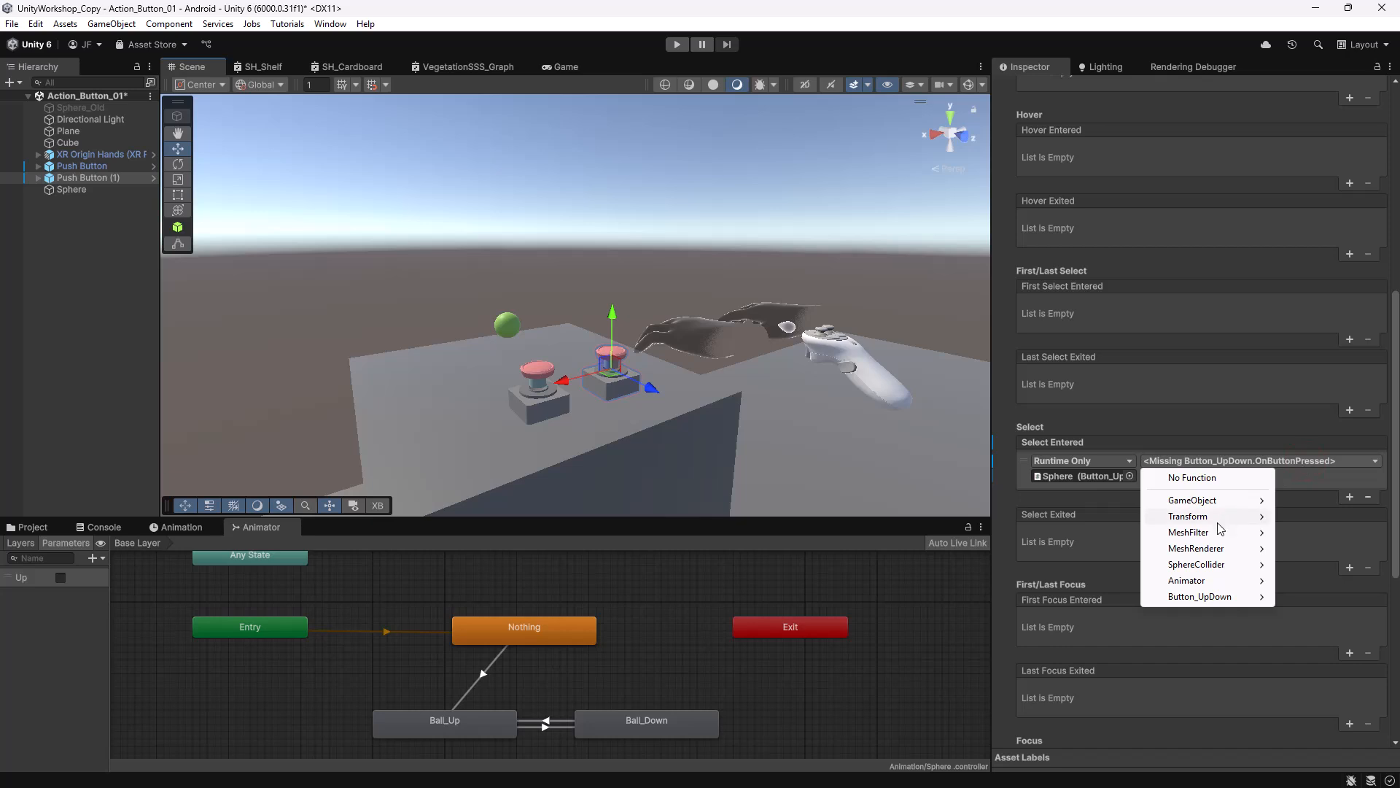
{"action": "mouse_move", "coordinate": [1216, 598]}
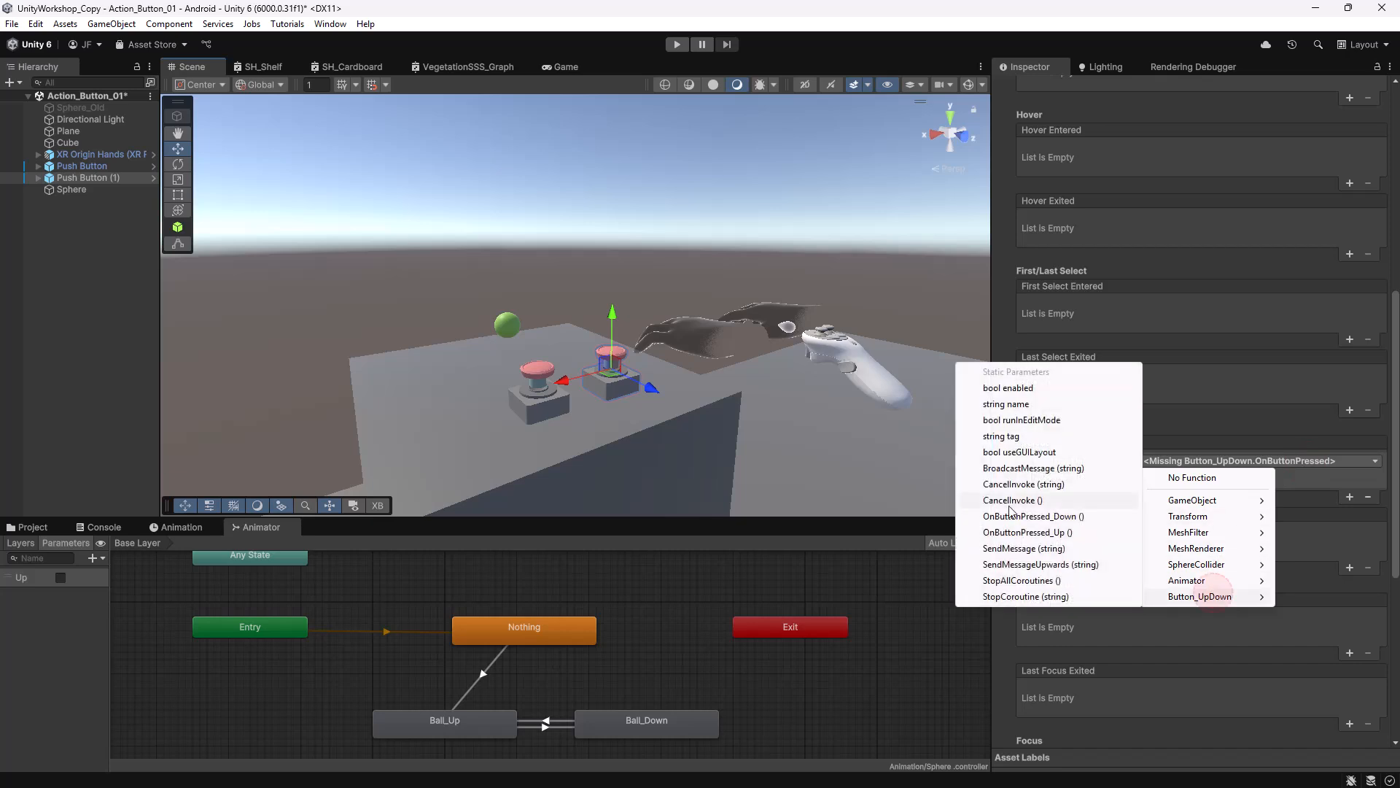
{"action": "left_click", "coordinate": [1064, 517]}
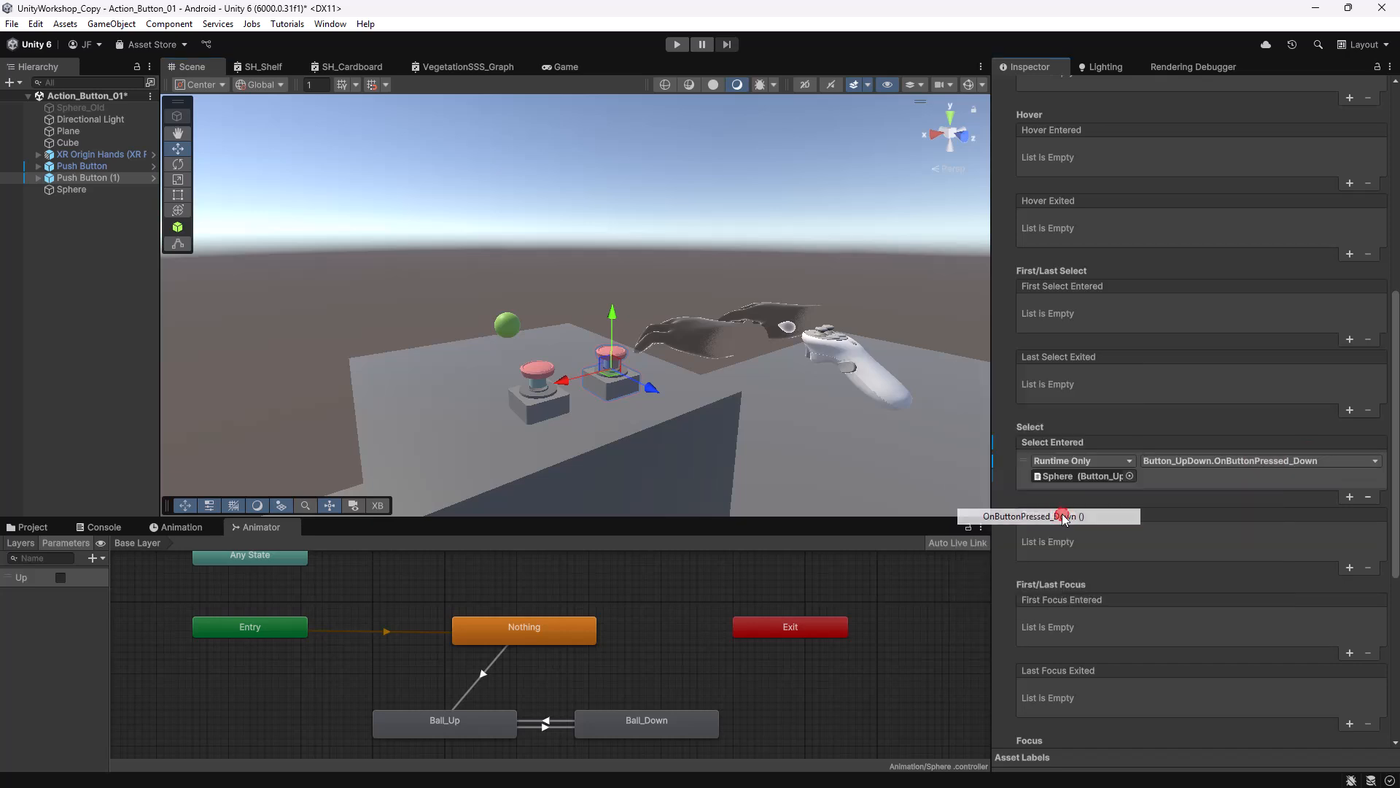
{"action": "left_click", "coordinate": [75, 280]}
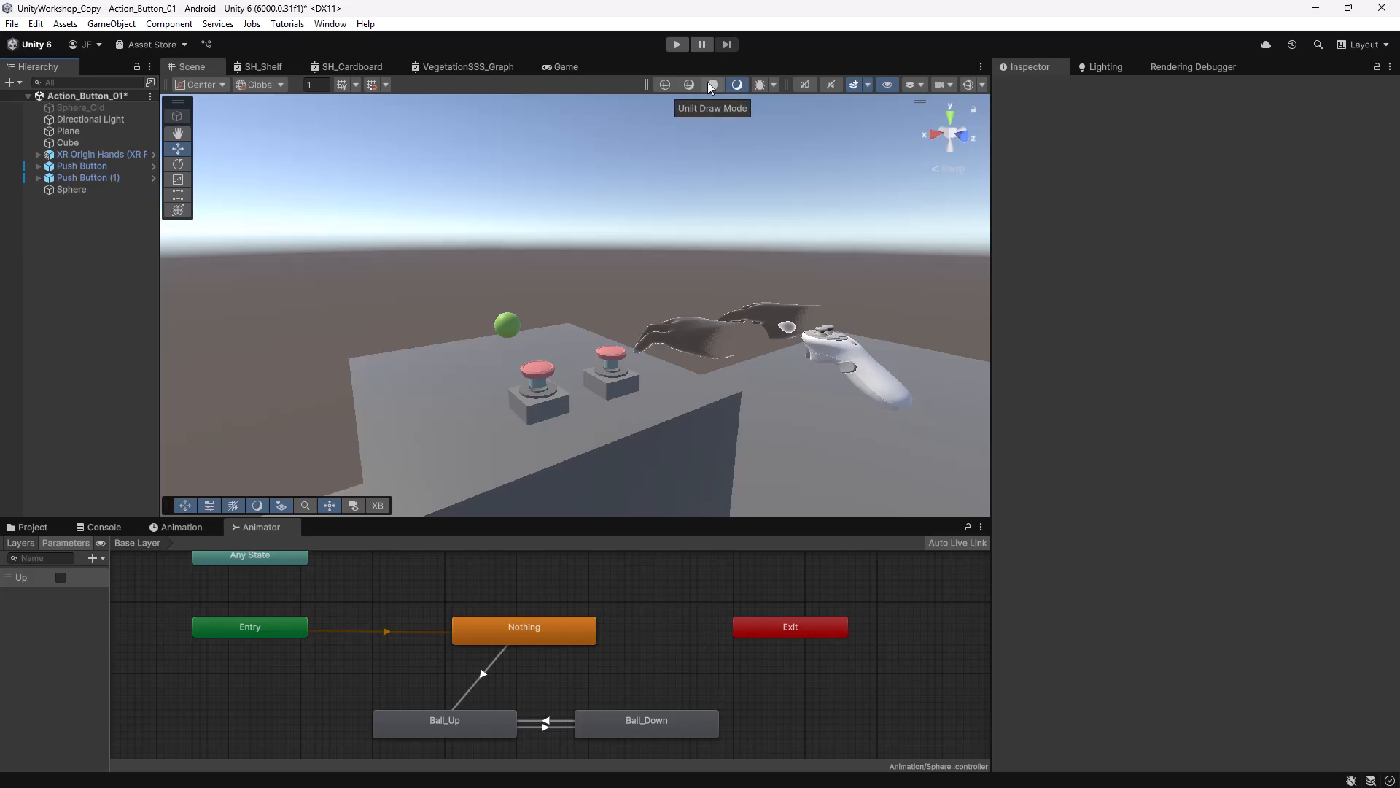
{"action": "left_click", "coordinate": [677, 45]}
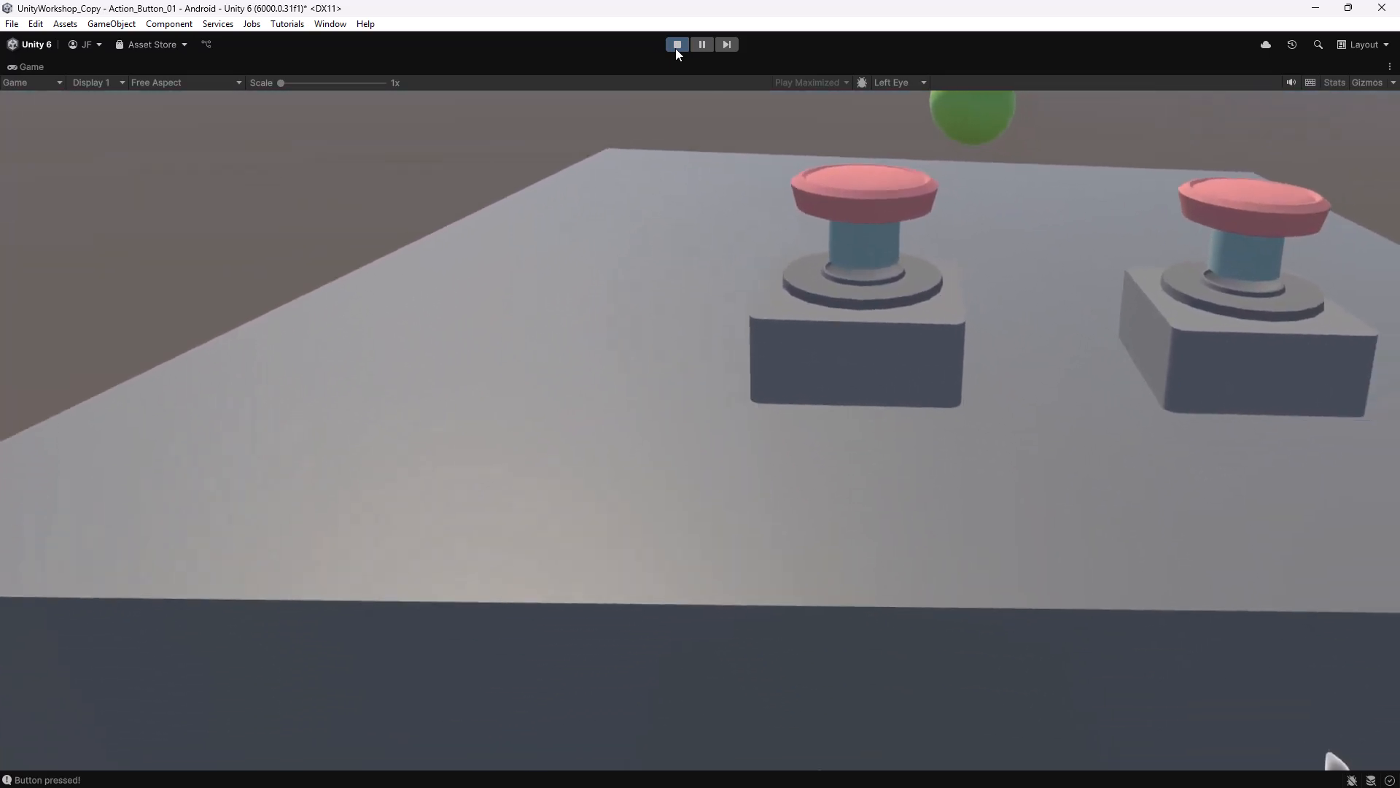
{"action": "left_click", "coordinate": [677, 45]}
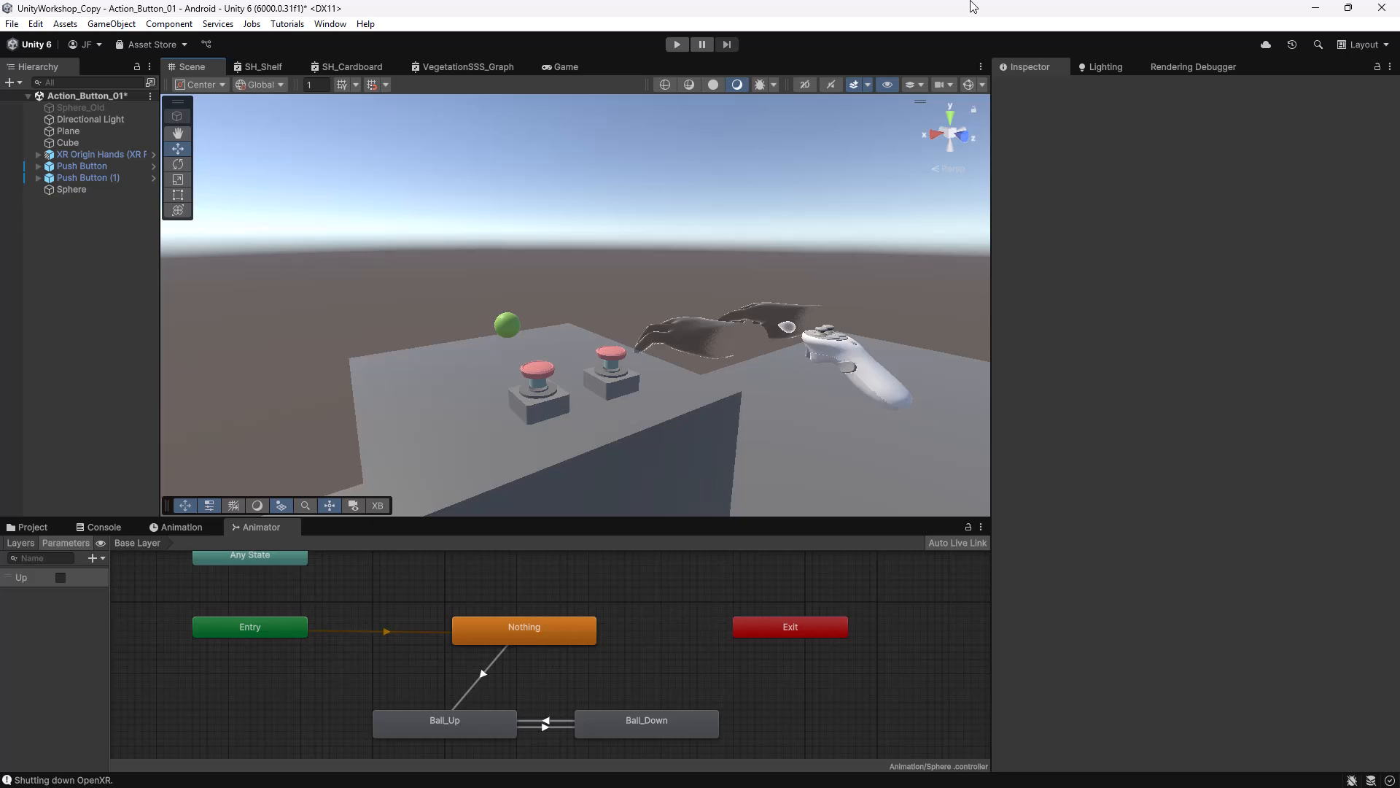